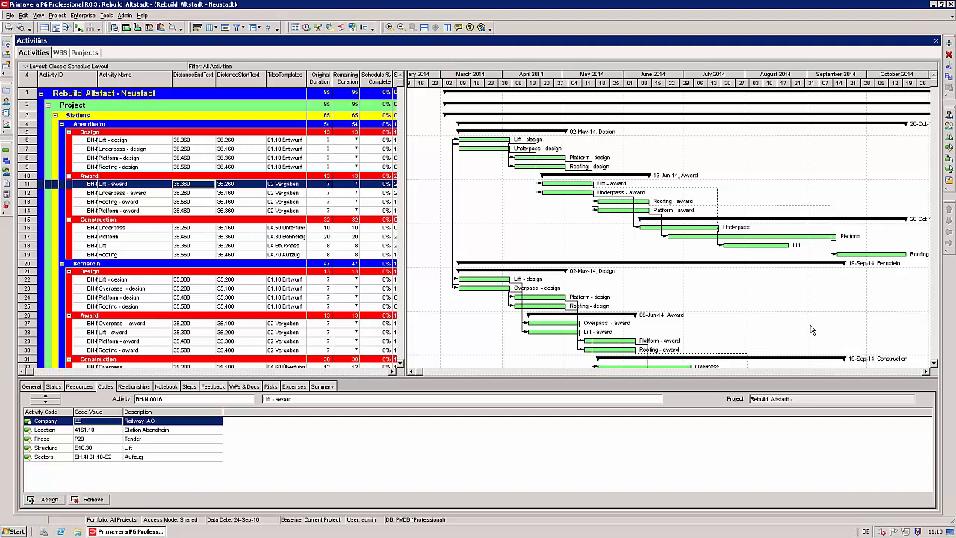
Check the project's WBS and set up a Primavera P6 (XML) export of the Rebuild Altstadt - Neustadt project.
{"action": "left_click", "coordinate": [57, 53]}
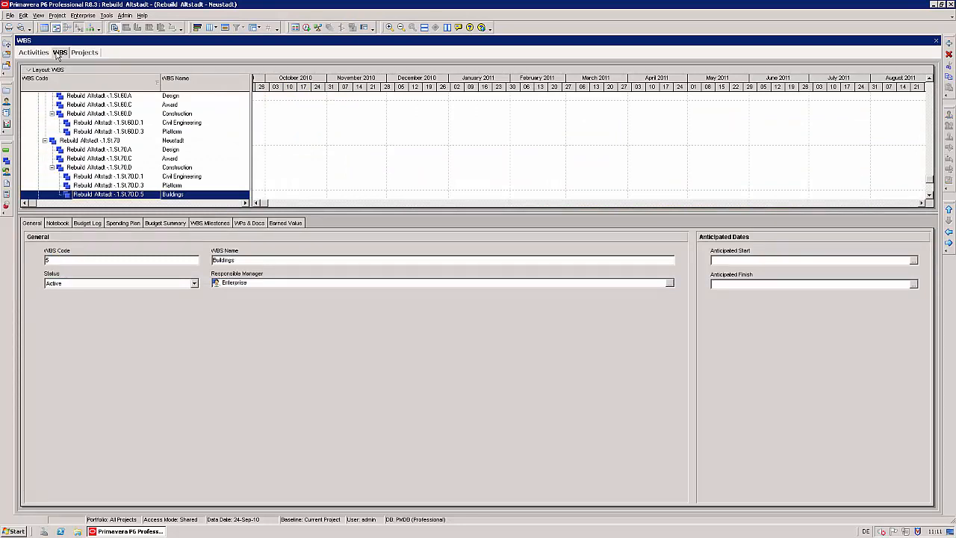
{"action": "left_click", "coordinate": [31, 53]}
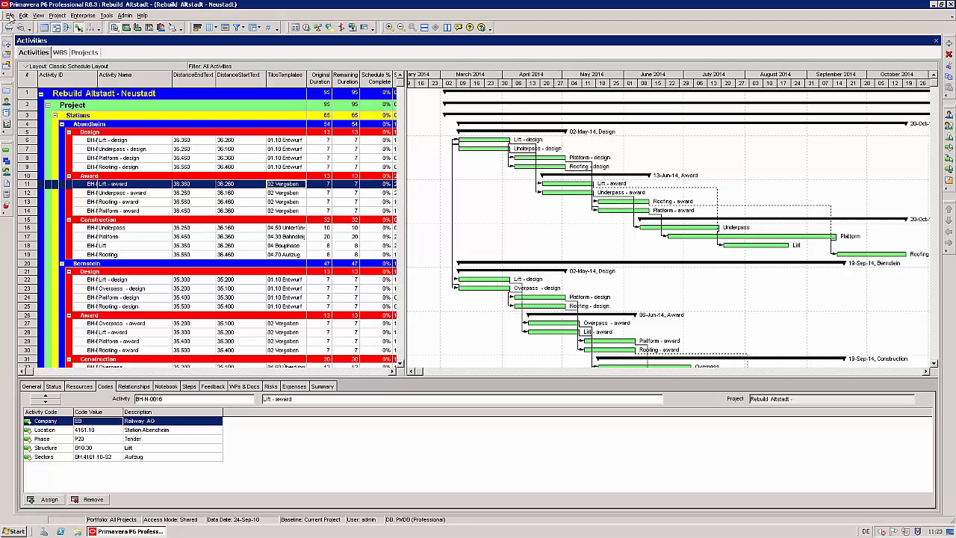
{"action": "left_click", "coordinate": [11, 15]}
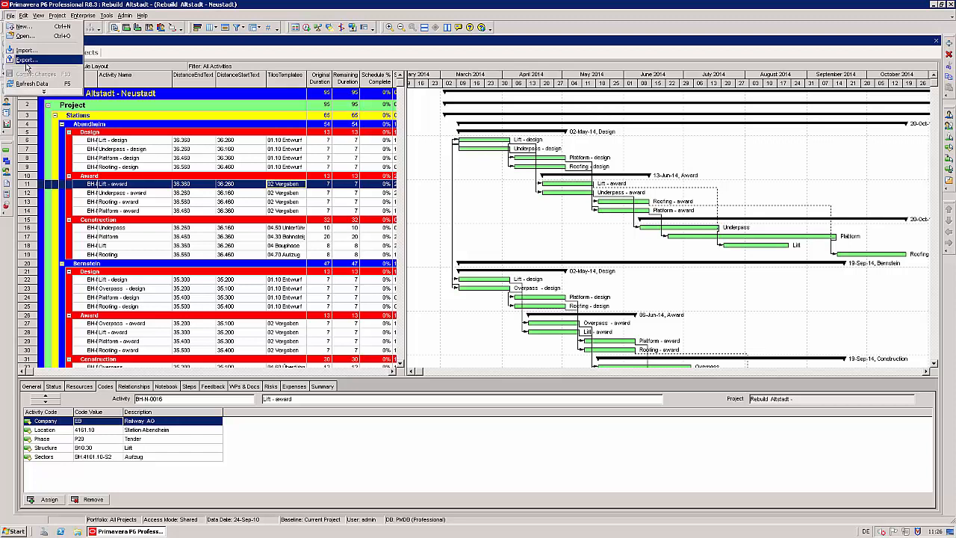
{"action": "left_click", "coordinate": [27, 59]}
{"action": "left_click", "coordinate": [371, 271]}
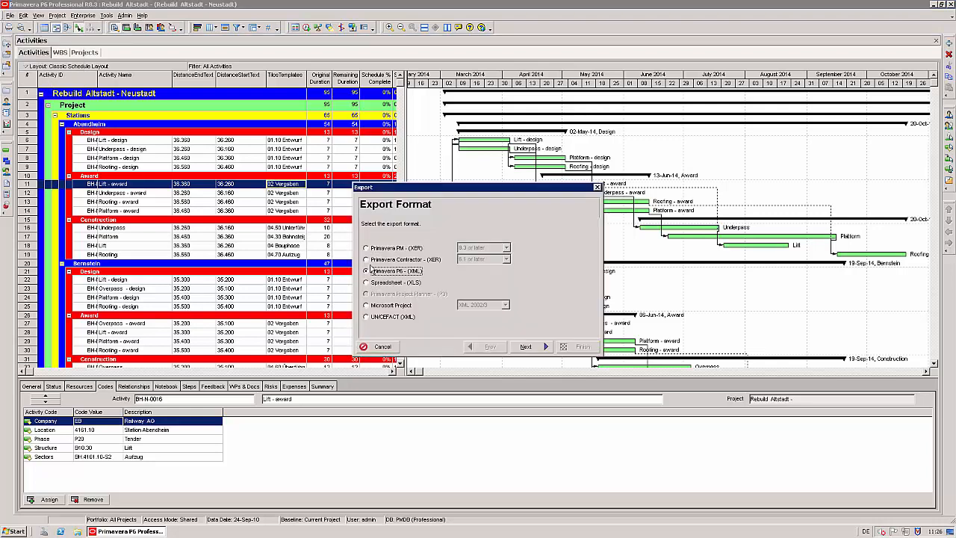
{"action": "left_click", "coordinate": [544, 348]}
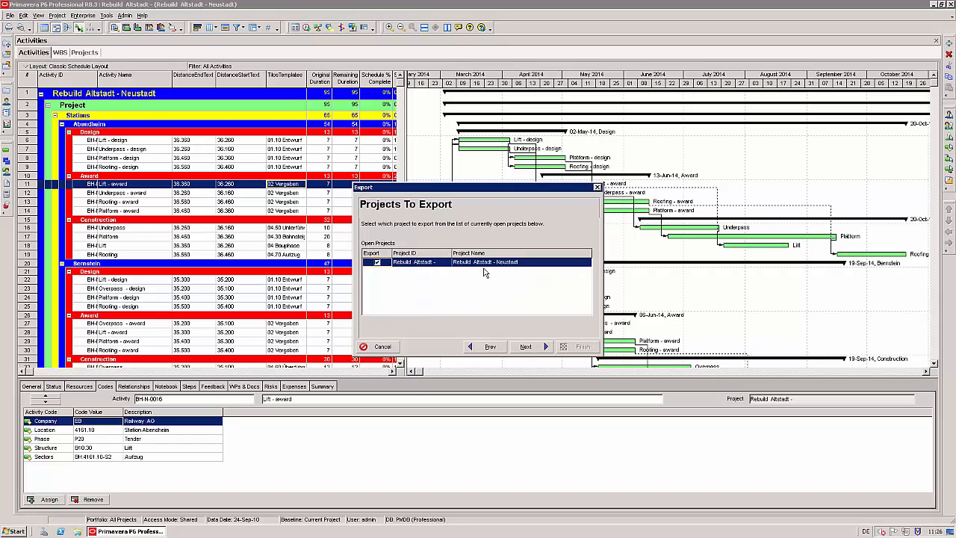
{"action": "left_click", "coordinate": [528, 348]}
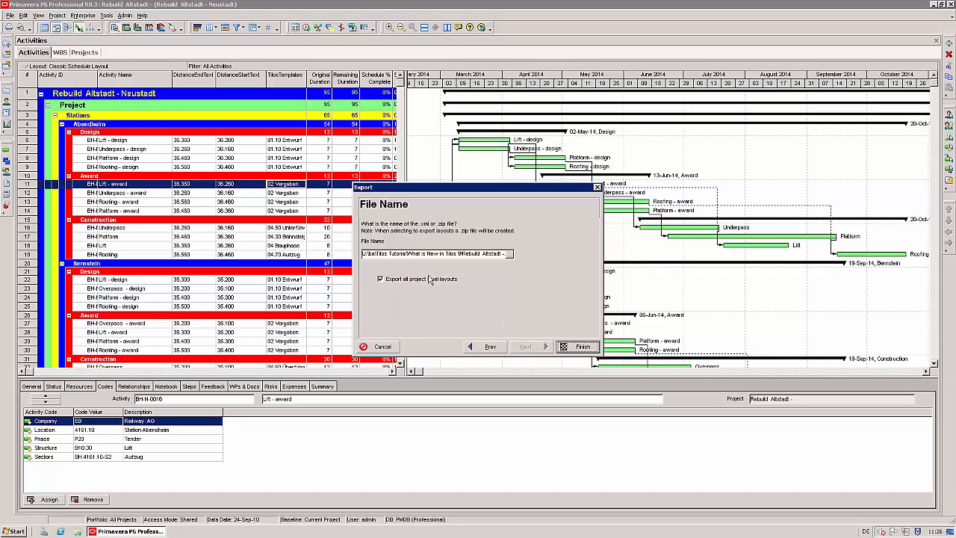
Export the project as an XML file, overwriting "Export from P6 to Tilos", and close the export wizard.
{"action": "left_click", "coordinate": [510, 254]}
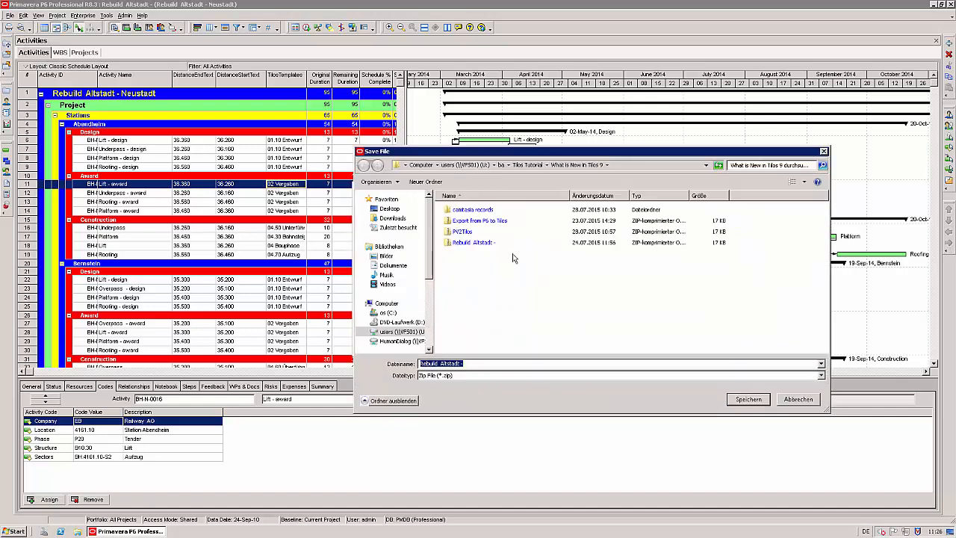
{"action": "left_click", "coordinate": [448, 375]}
{"action": "left_click", "coordinate": [451, 385]}
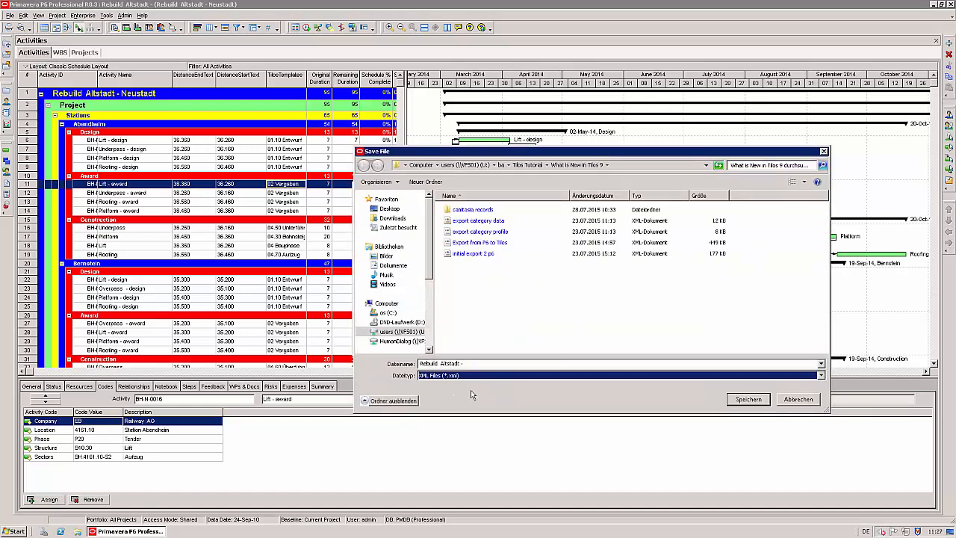
{"action": "left_click", "coordinate": [482, 244]}
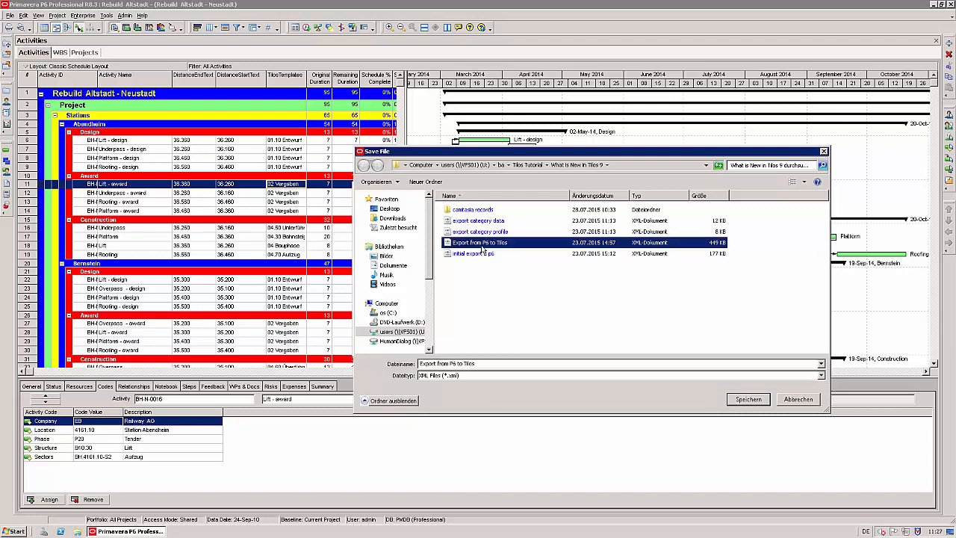
{"action": "left_click", "coordinate": [742, 401]}
{"action": "left_click", "coordinate": [509, 276]}
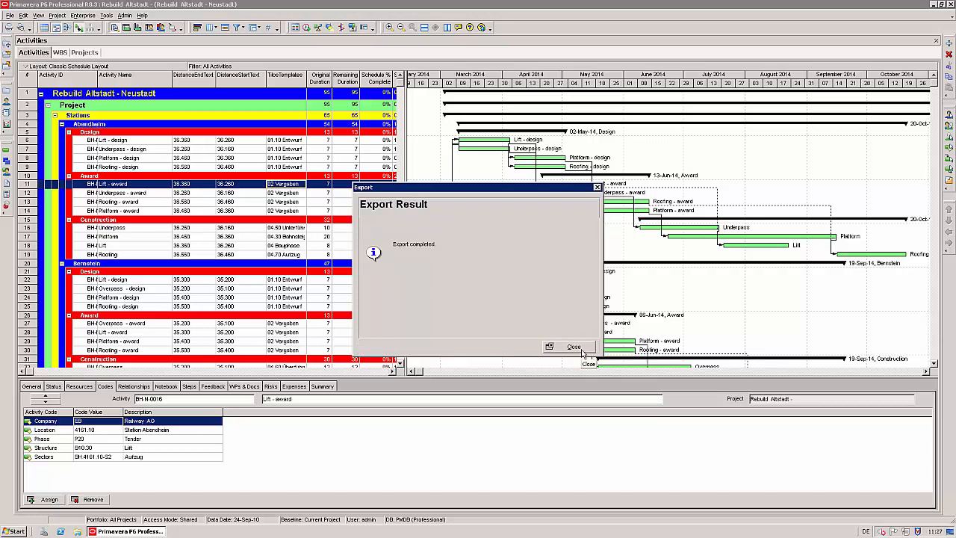
{"action": "left_click", "coordinate": [574, 347]}
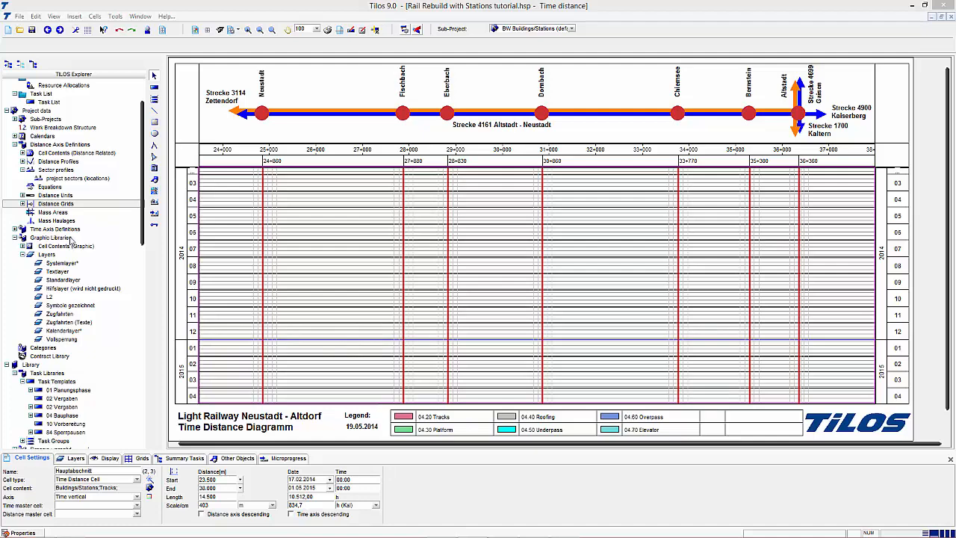
In Tilos, check the project sectors (locations) profile and set up a Primavera P6 import from Export from P6 to Tilos.xml.
{"action": "left_click", "coordinate": [63, 180]}
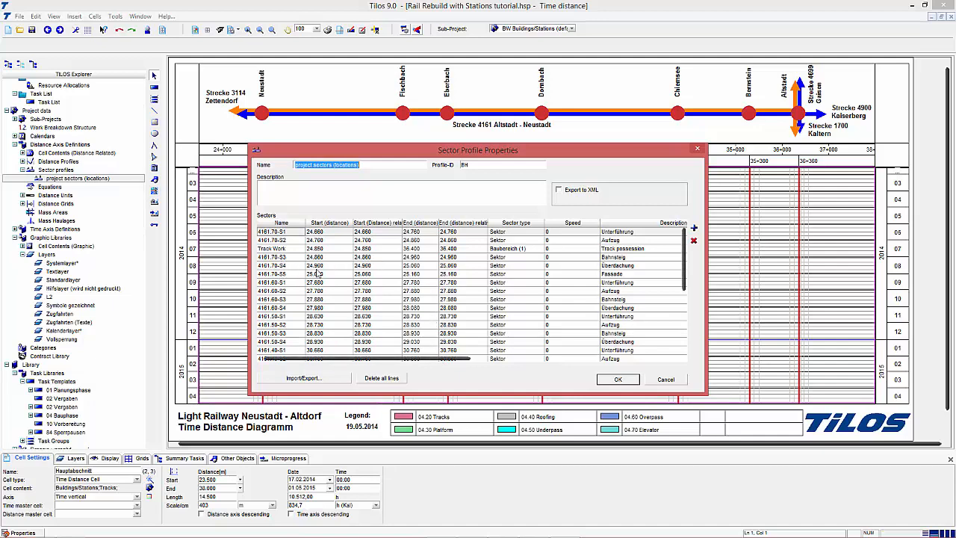
{"action": "left_click", "coordinate": [618, 380]}
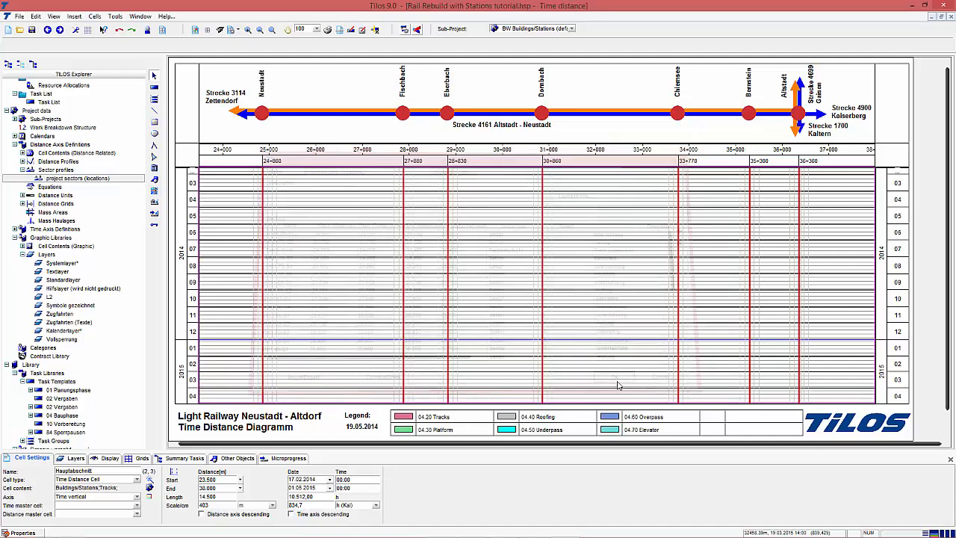
{"action": "left_click", "coordinate": [20, 17]}
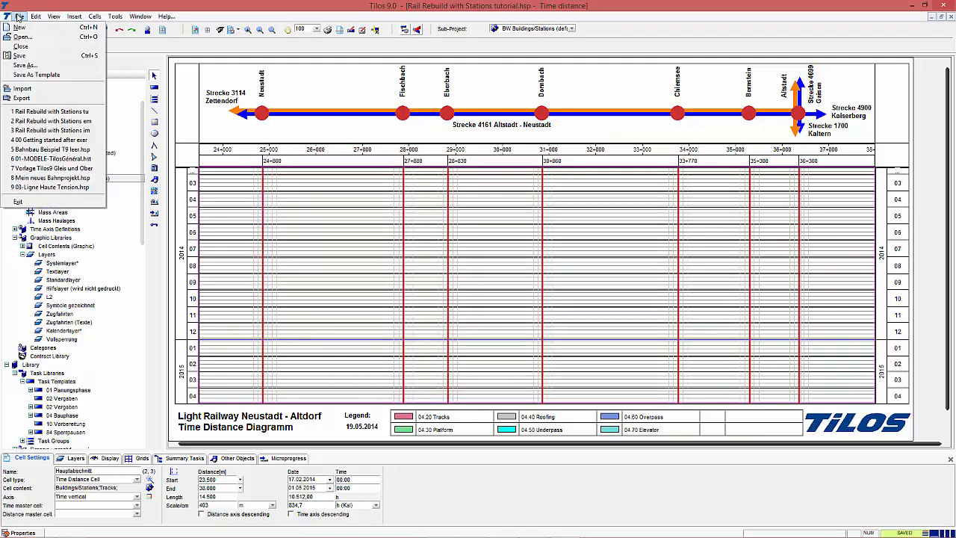
{"action": "left_click", "coordinate": [41, 89]}
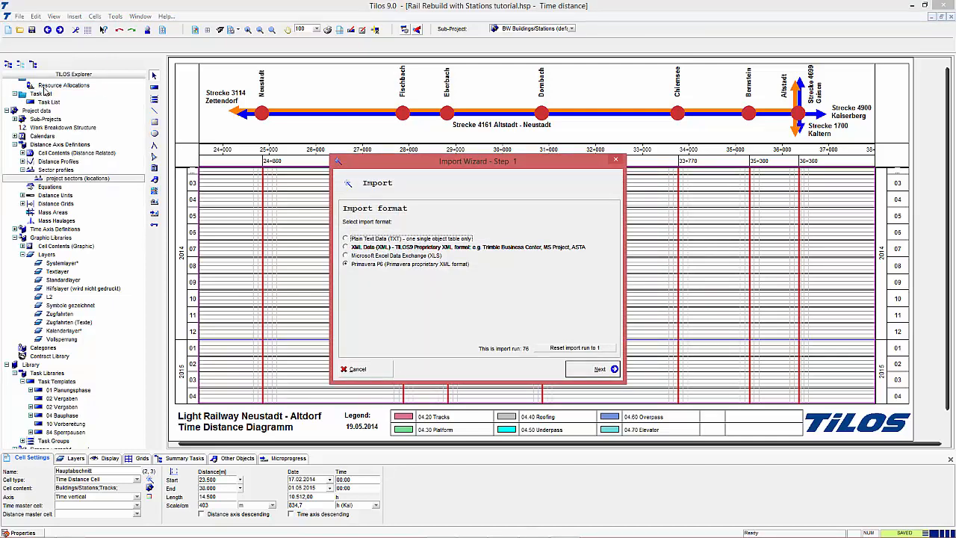
{"action": "left_click", "coordinate": [361, 266]}
{"action": "left_click", "coordinate": [598, 372]}
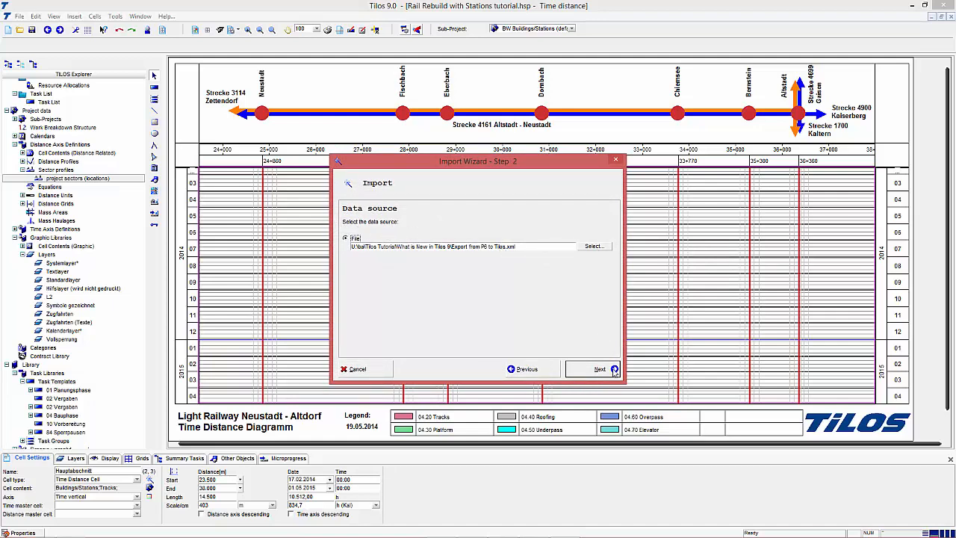
{"action": "left_click", "coordinate": [609, 373]}
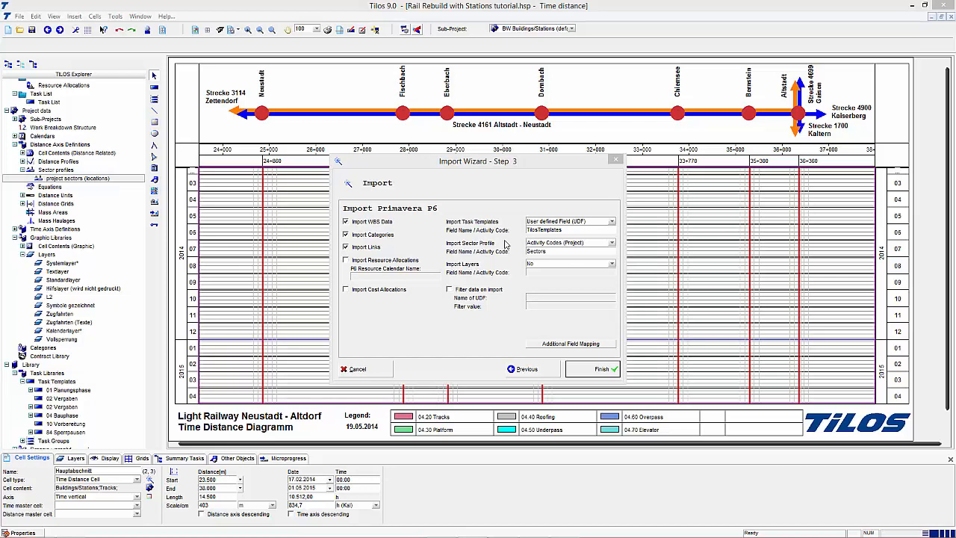
Examine the source options for importing task templates and the TilosTemplates field name.
{"action": "left_click", "coordinate": [570, 226]}
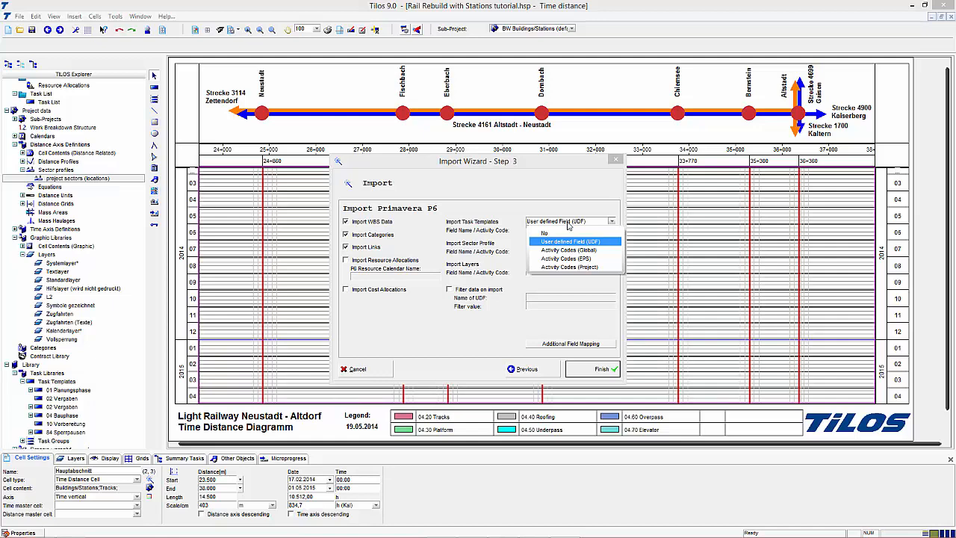
{"action": "left_click", "coordinate": [511, 248]}
{"action": "double_click", "coordinate": [566, 232]}
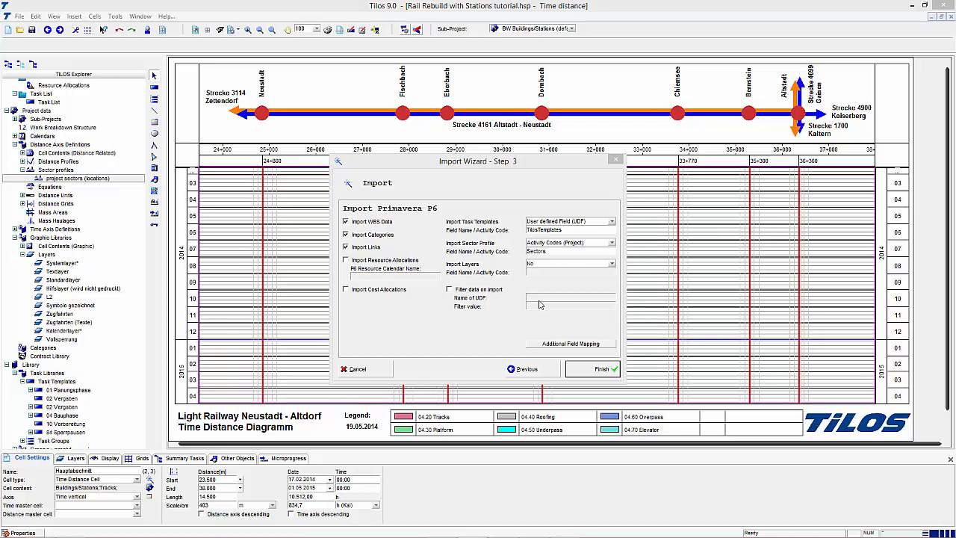
Enable filtering on import with the UDF TilosImport and filter value Yes, and switch the filter off again.
{"action": "left_click", "coordinate": [483, 290]}
{"action": "left_click", "coordinate": [553, 297]}
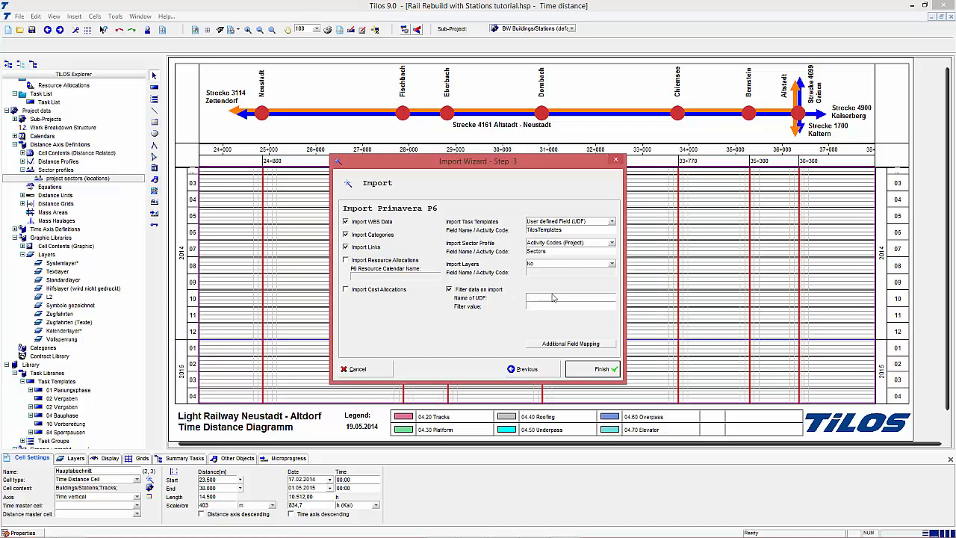
{"action": "type", "text": "TilosImport"}
{"action": "key", "text": "Tab"}
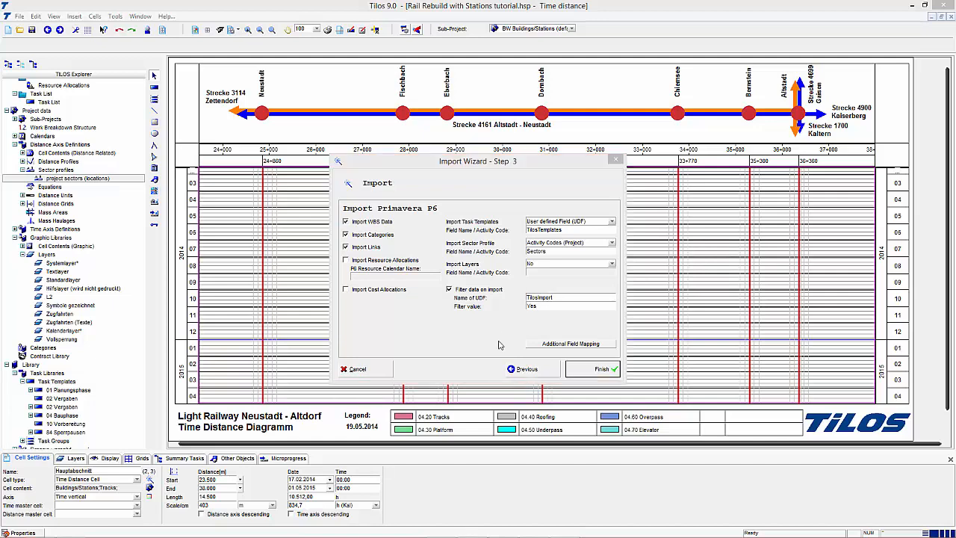
{"action": "left_click", "coordinate": [449, 289]}
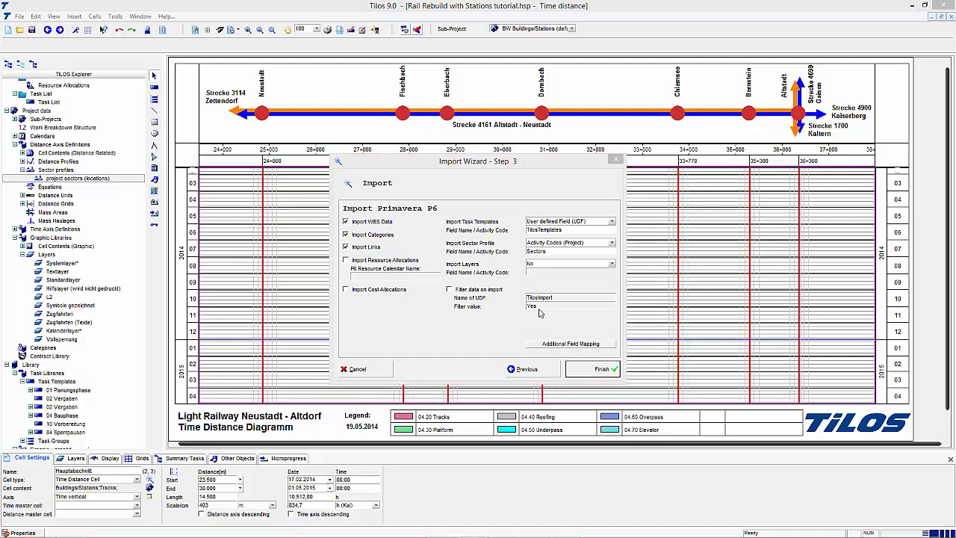
Run the Primavera P6 import with WBS data, categories and links included and the data filter off.
{"action": "left_click", "coordinate": [604, 369]}
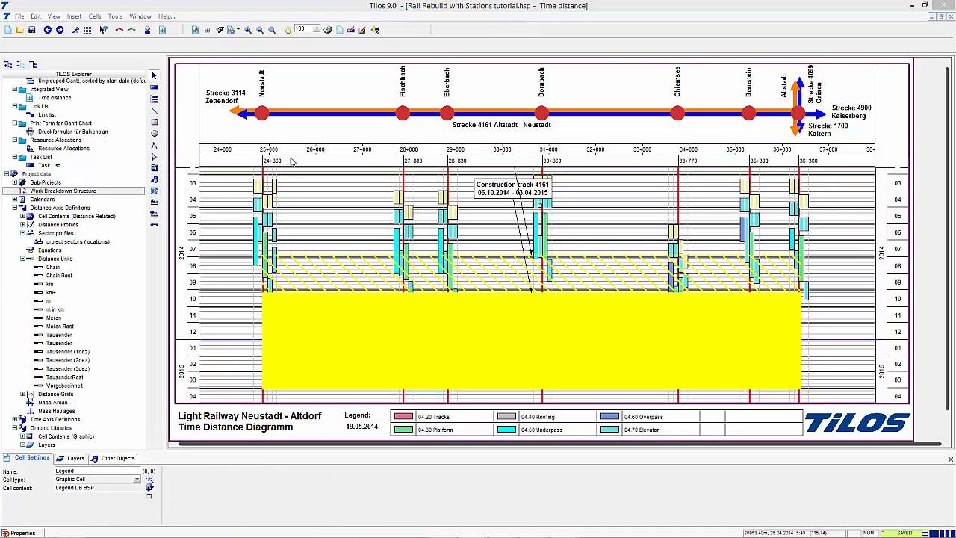
Review the imported work breakdown structure, calendars, task list and link list.
{"action": "left_click", "coordinate": [55, 192]}
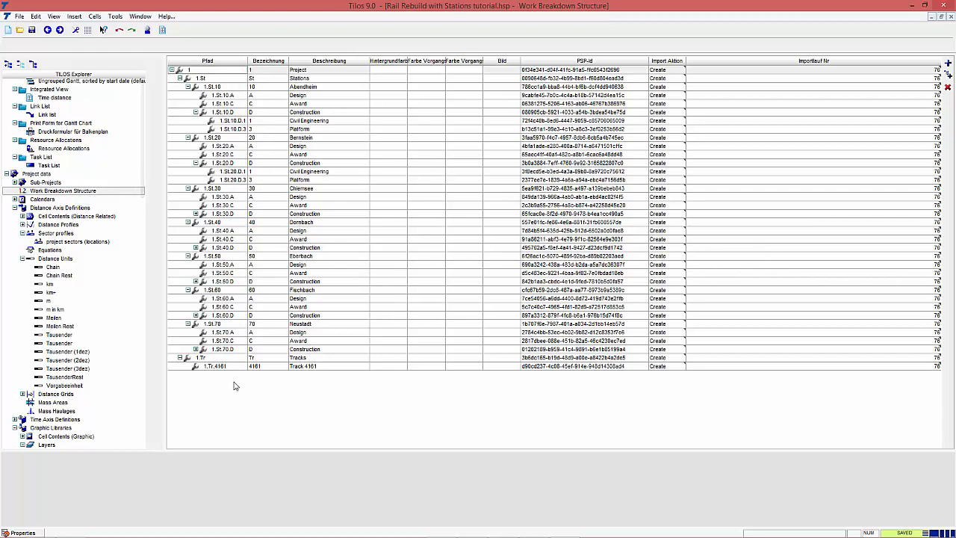
{"action": "left_click", "coordinate": [14, 199]}
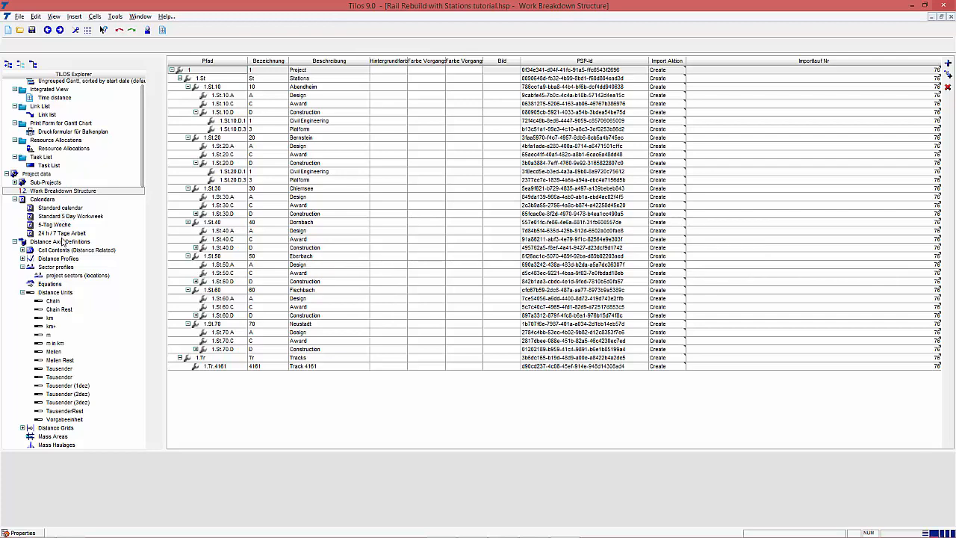
{"action": "left_click", "coordinate": [49, 166]}
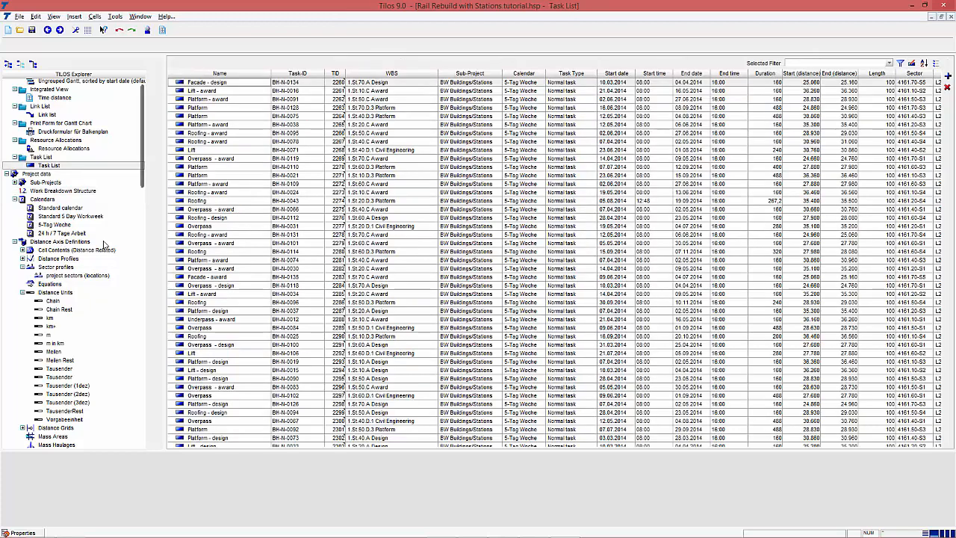
{"action": "left_click", "coordinate": [232, 159]}
{"action": "scroll", "coordinate": [232, 162], "scroll_direction": "down", "scroll_amount": 7}
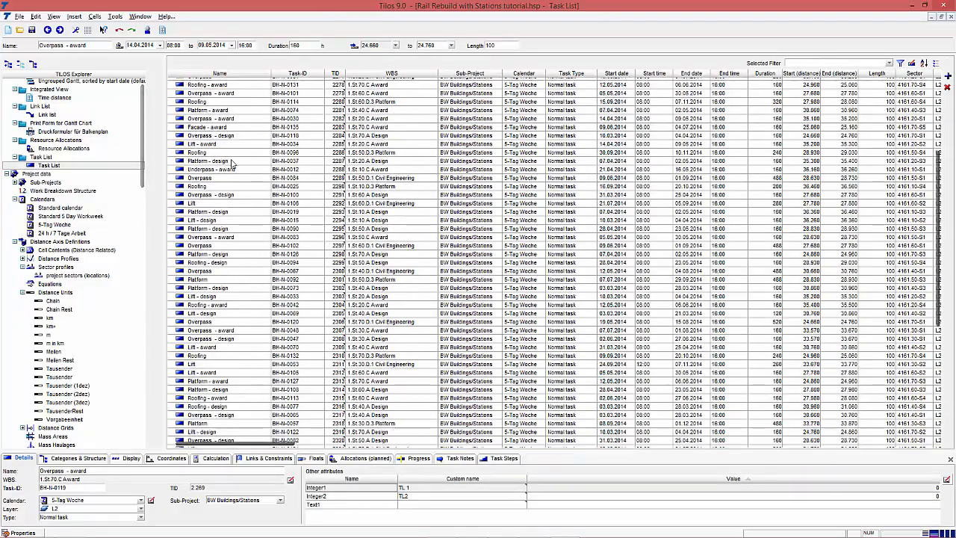
{"action": "scroll", "coordinate": [231, 163], "scroll_direction": "up", "scroll_amount": 7}
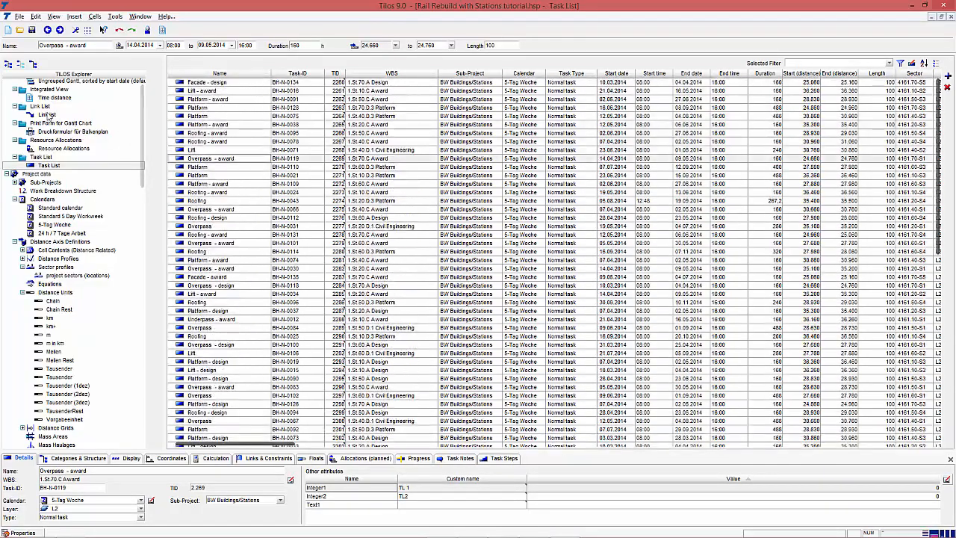
{"action": "left_click", "coordinate": [47, 115]}
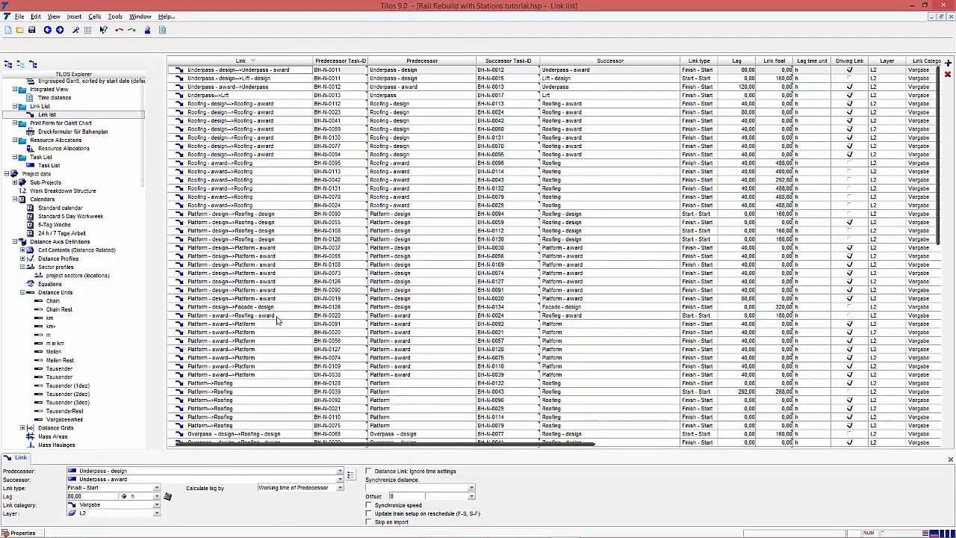
Check the display settings and task templates of an Overpass - award, a Facade - award and a Roofing task, and save the project.
{"action": "left_click", "coordinate": [60, 167]}
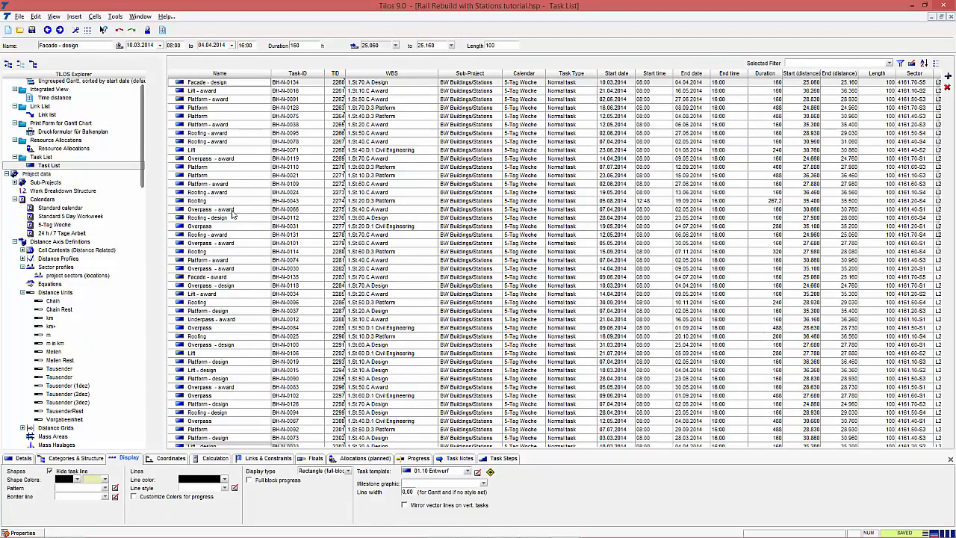
{"action": "left_click", "coordinate": [225, 209]}
{"action": "left_click", "coordinate": [215, 458]}
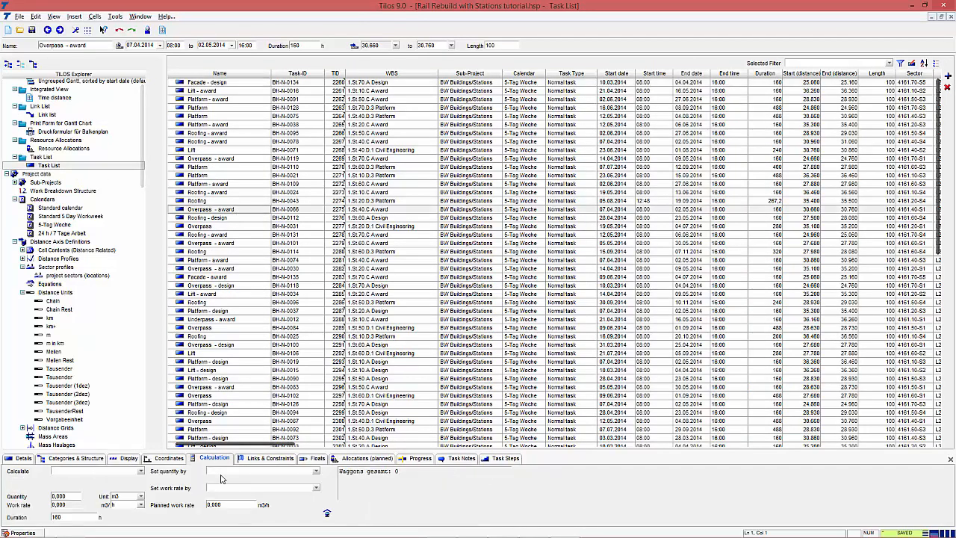
{"action": "left_click", "coordinate": [119, 458]}
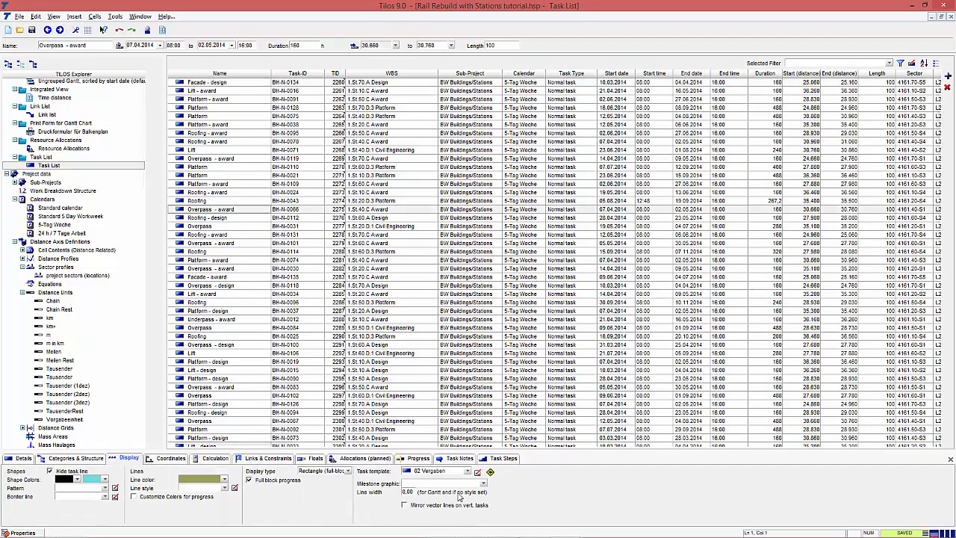
{"action": "left_click", "coordinate": [234, 278]}
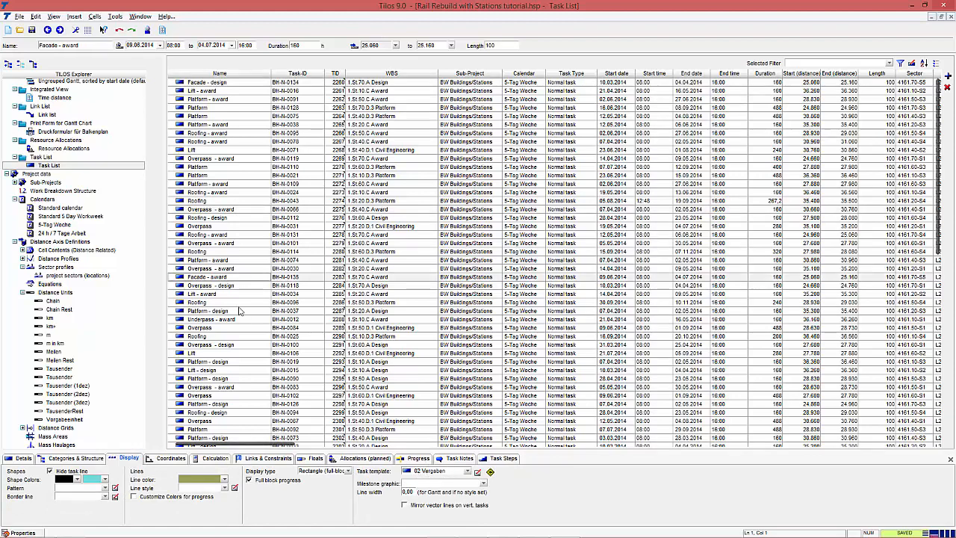
{"action": "left_click", "coordinate": [232, 302]}
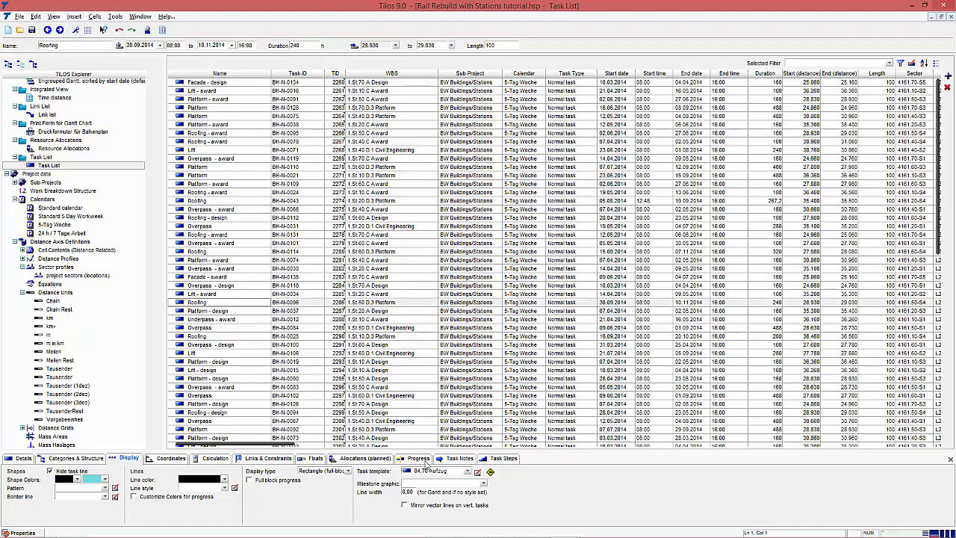
{"action": "key", "text": "ctrl+s"}
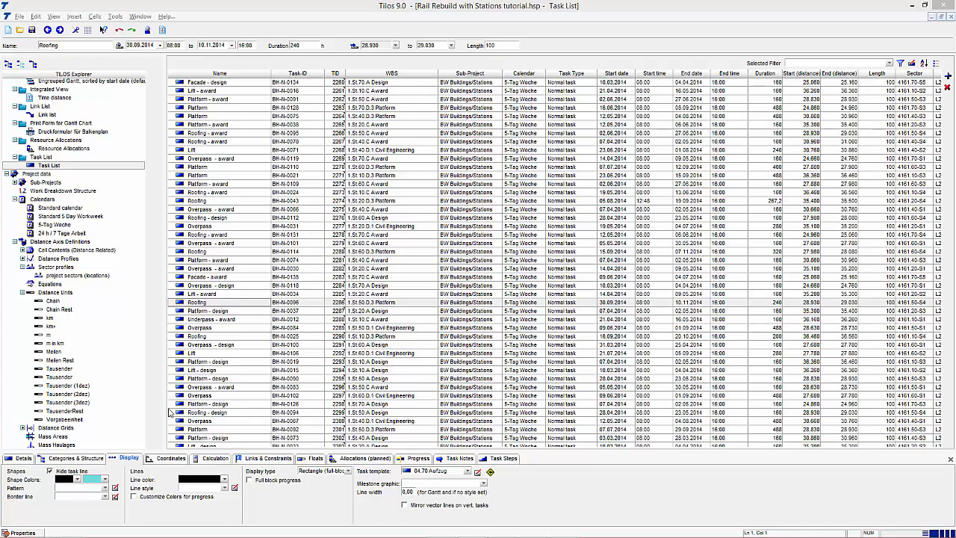
Review the details, category assignments and coordinates of the selected Roofing task.
{"action": "left_click", "coordinate": [26, 458]}
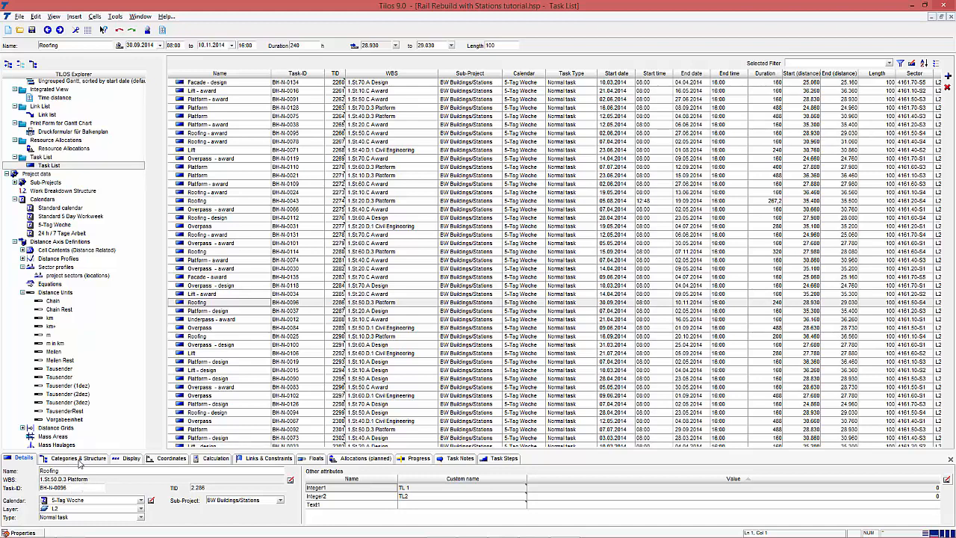
{"action": "left_click", "coordinate": [80, 461]}
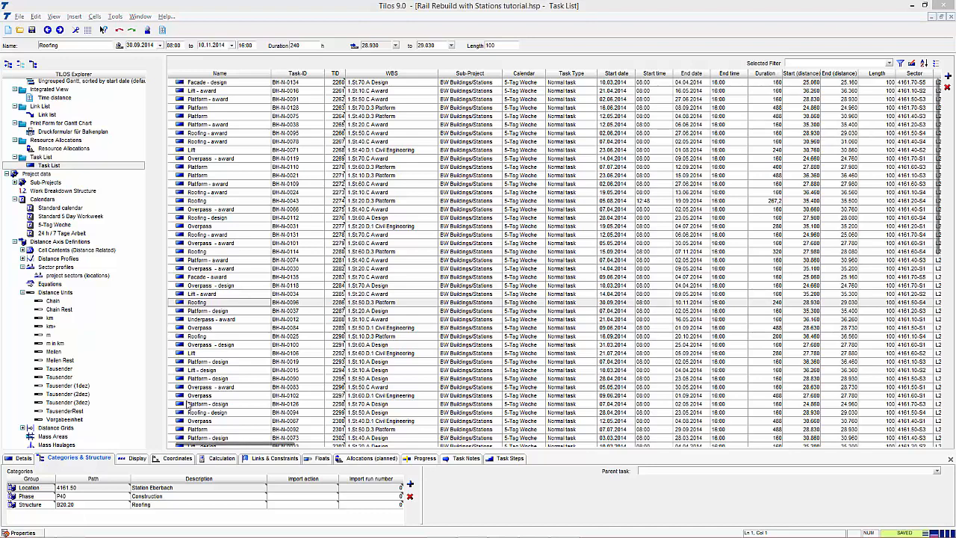
{"action": "left_click", "coordinate": [178, 459]}
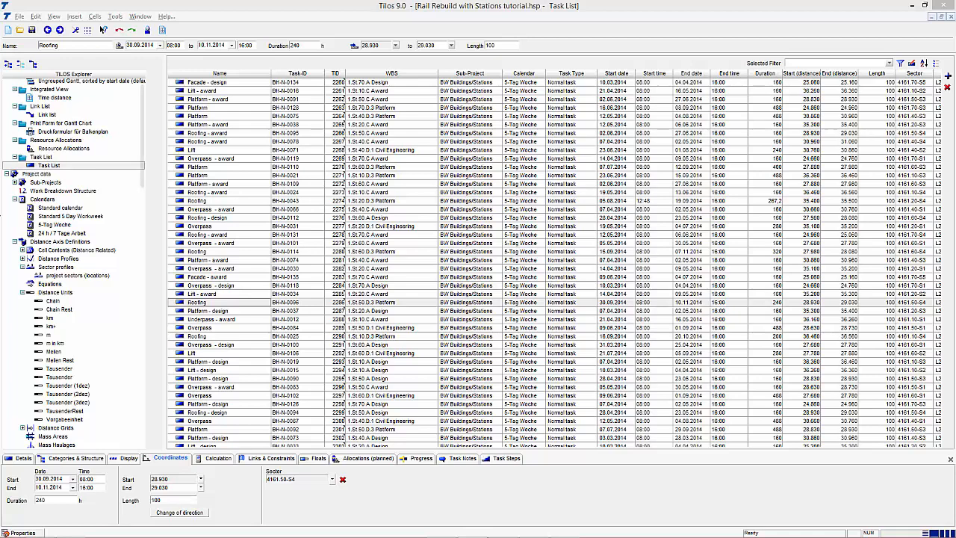
Export the project in Primavera P6 XML format to Export from Tilos to P6.xml, including WBS data, category data and links.
{"action": "left_click", "coordinate": [20, 17]}
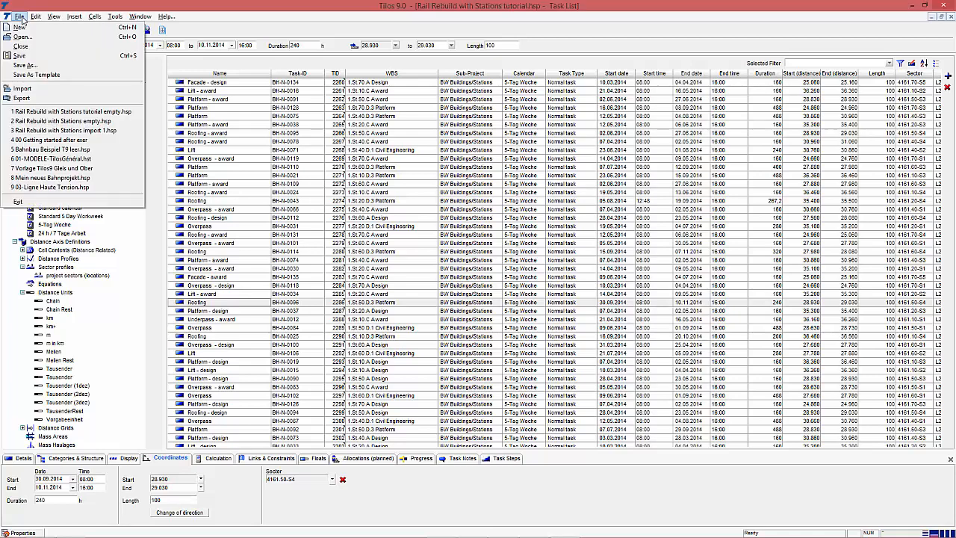
{"action": "left_click", "coordinate": [22, 98]}
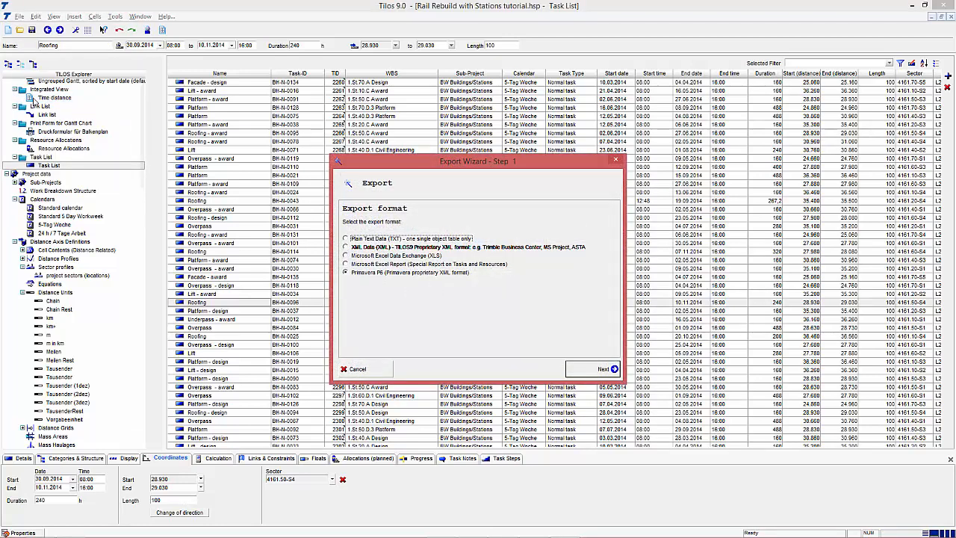
{"action": "left_click", "coordinate": [419, 273]}
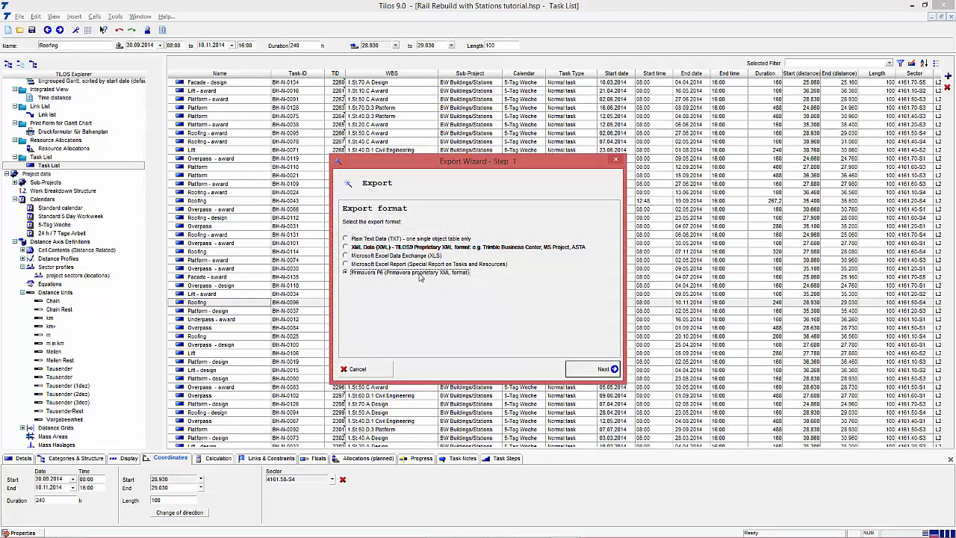
{"action": "left_click", "coordinate": [596, 368]}
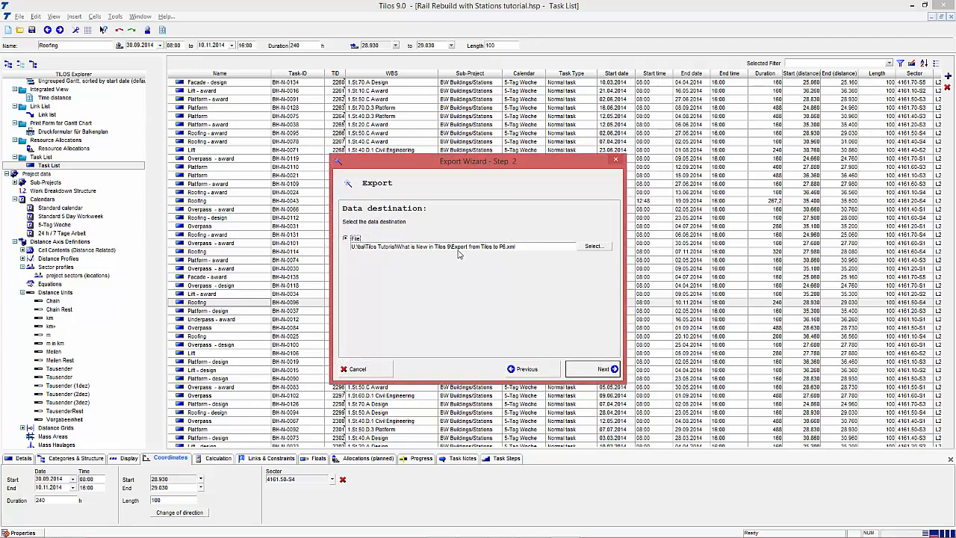
{"action": "left_click", "coordinate": [592, 370]}
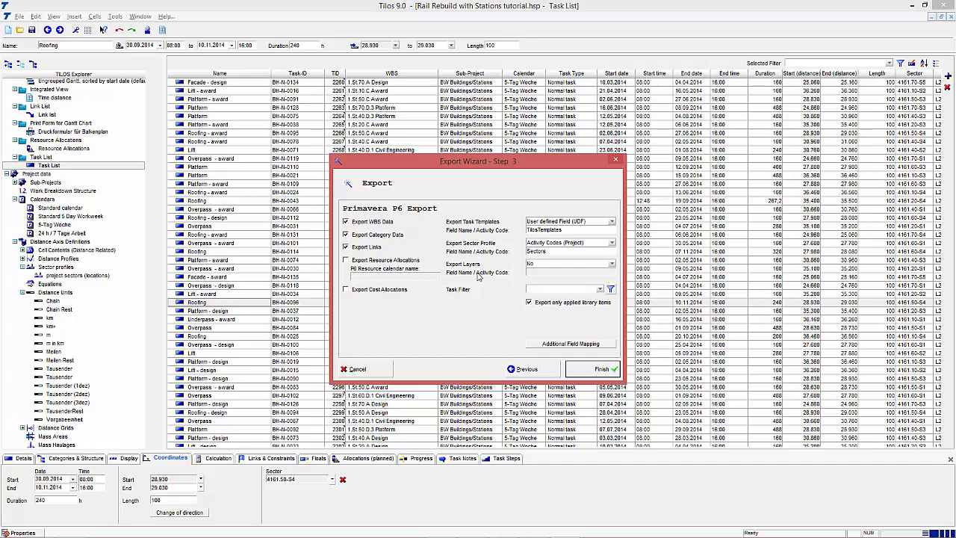
{"action": "left_click", "coordinate": [589, 370]}
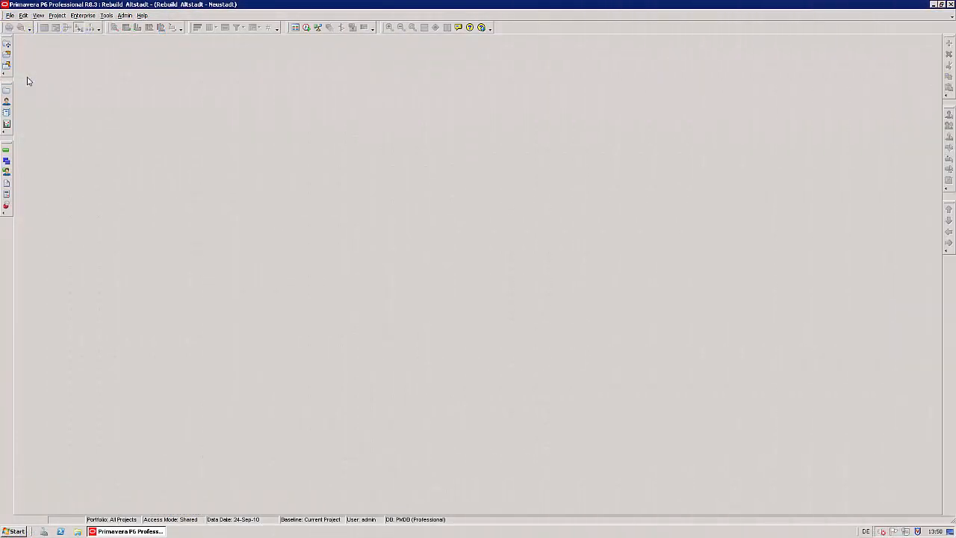
Switch to Primavera P6 and start a Primavera P6 (XML) import of the file Export from Tilos to P6.
{"action": "left_click", "coordinate": [11, 15]}
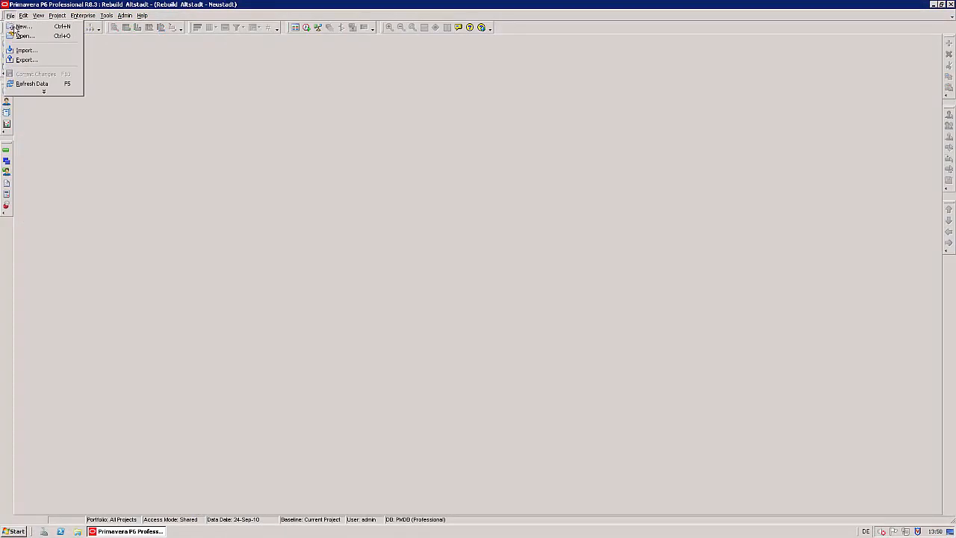
{"action": "left_click", "coordinate": [24, 49]}
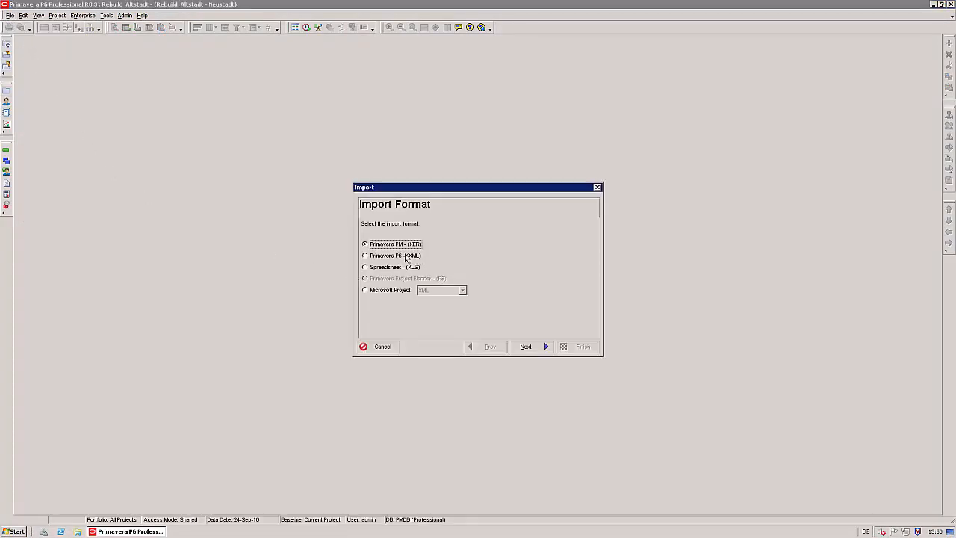
{"action": "left_click", "coordinate": [401, 260]}
{"action": "left_click", "coordinate": [543, 347]}
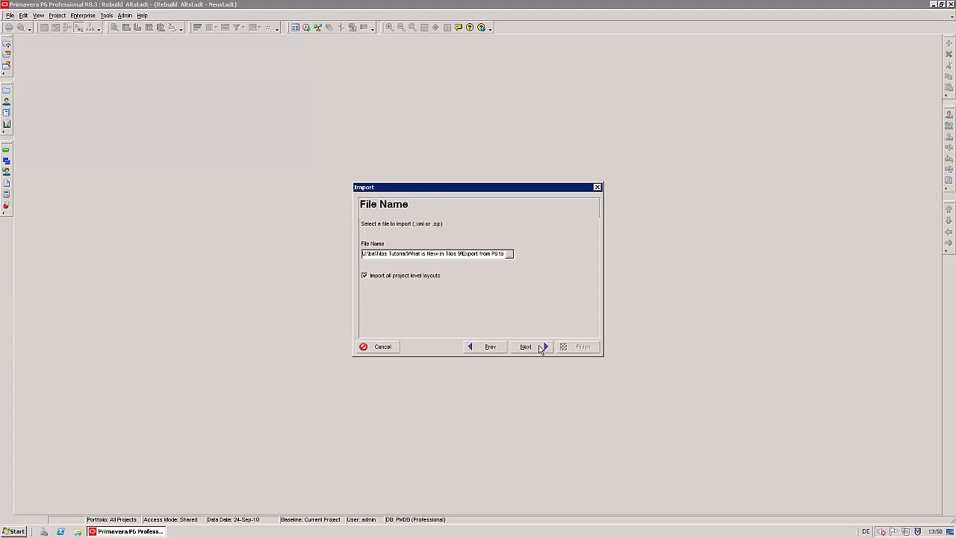
{"action": "left_click", "coordinate": [510, 254]}
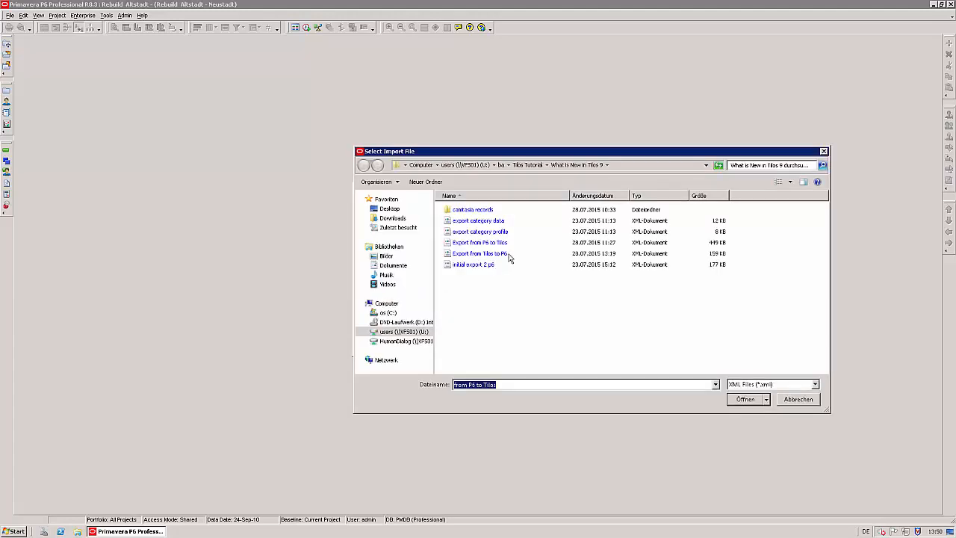
{"action": "left_click", "coordinate": [506, 257]}
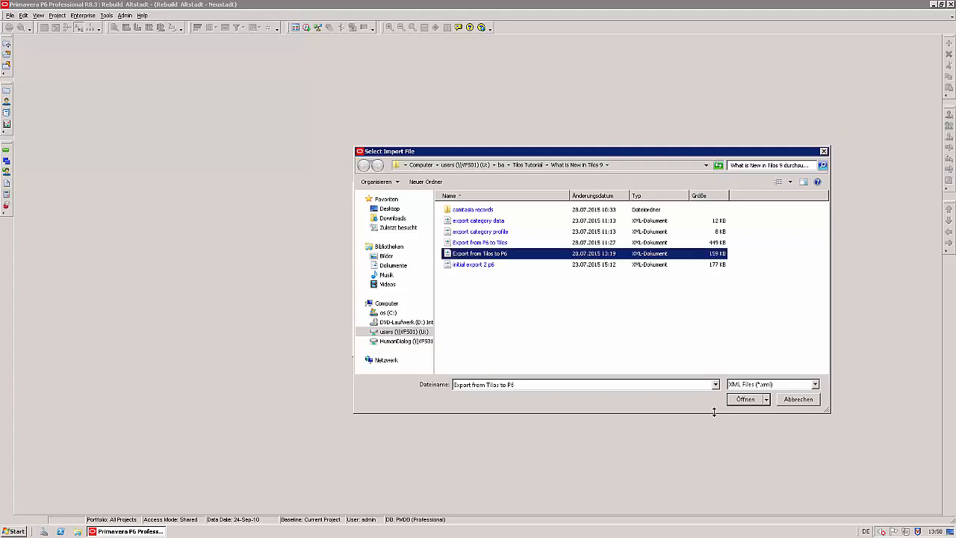
{"action": "left_click", "coordinate": [746, 399]}
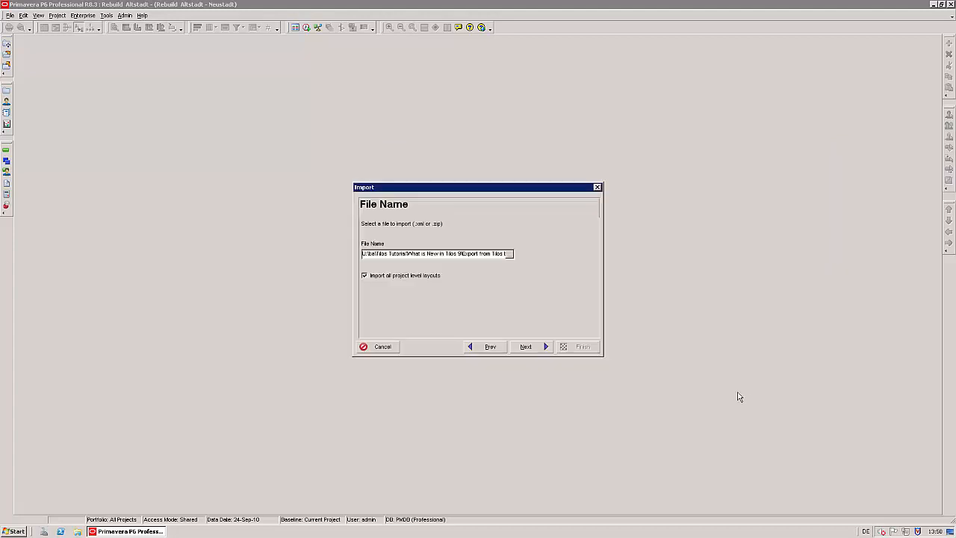
{"action": "left_click", "coordinate": [526, 347]}
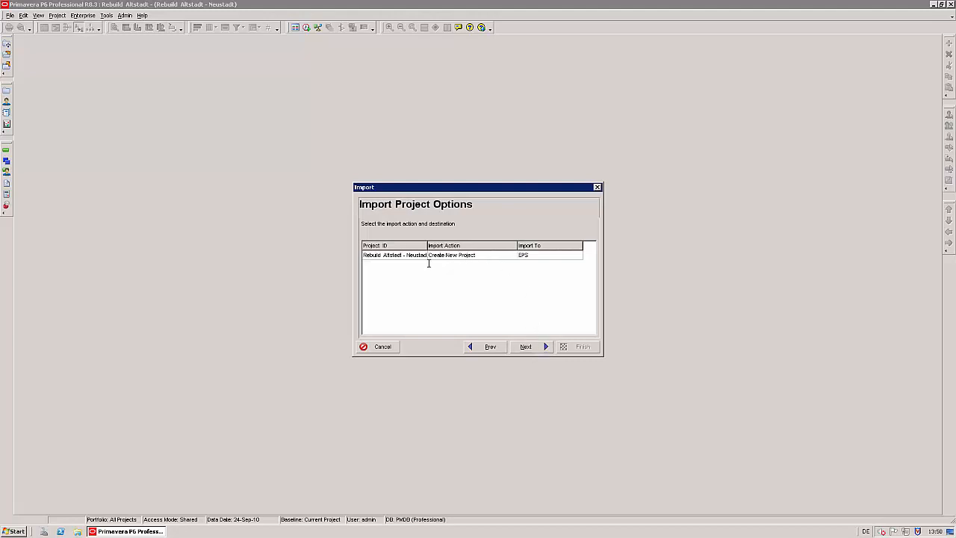
Run the import with the action Create New Project and the Default Import Template, and close the import wizard.
{"action": "left_click", "coordinate": [464, 256]}
{"action": "left_click", "coordinate": [534, 354]}
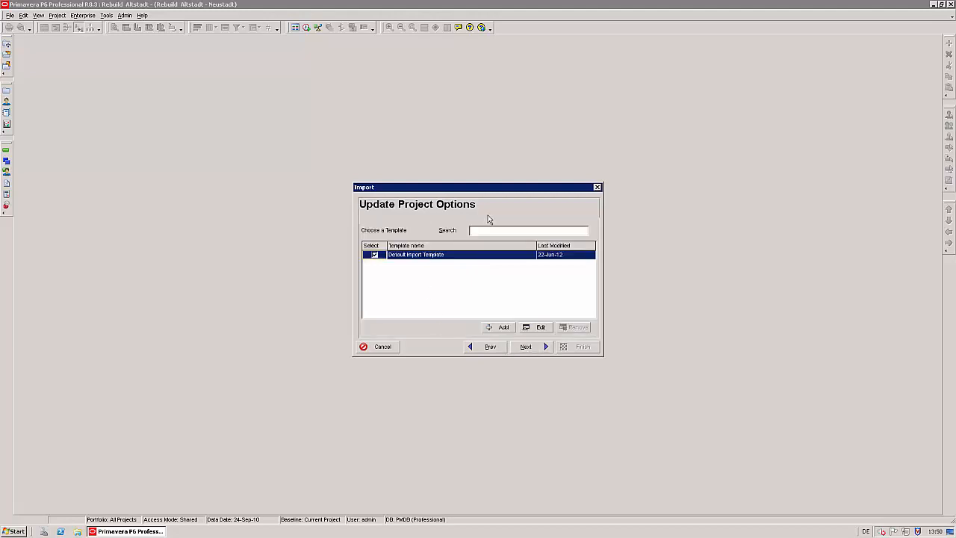
{"action": "left_click", "coordinate": [528, 347]}
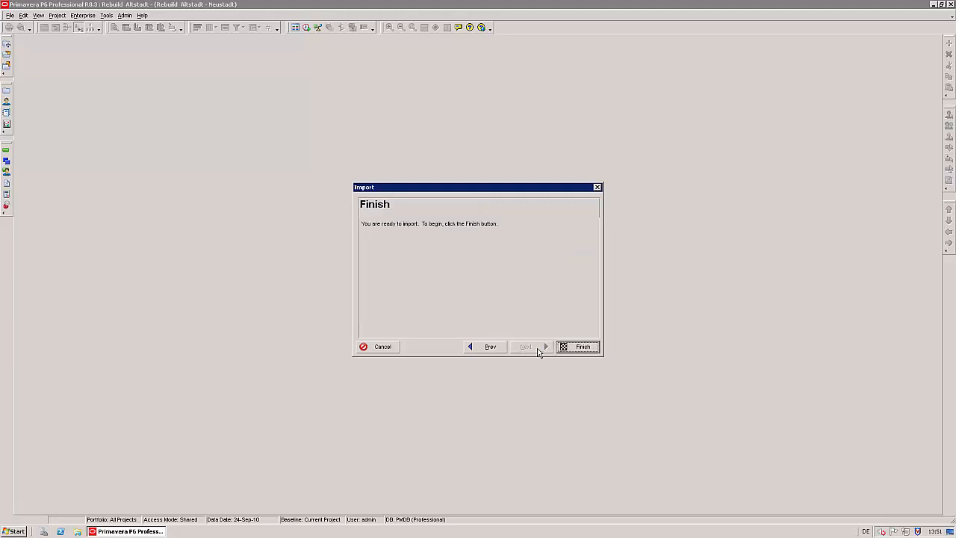
{"action": "left_click", "coordinate": [574, 350]}
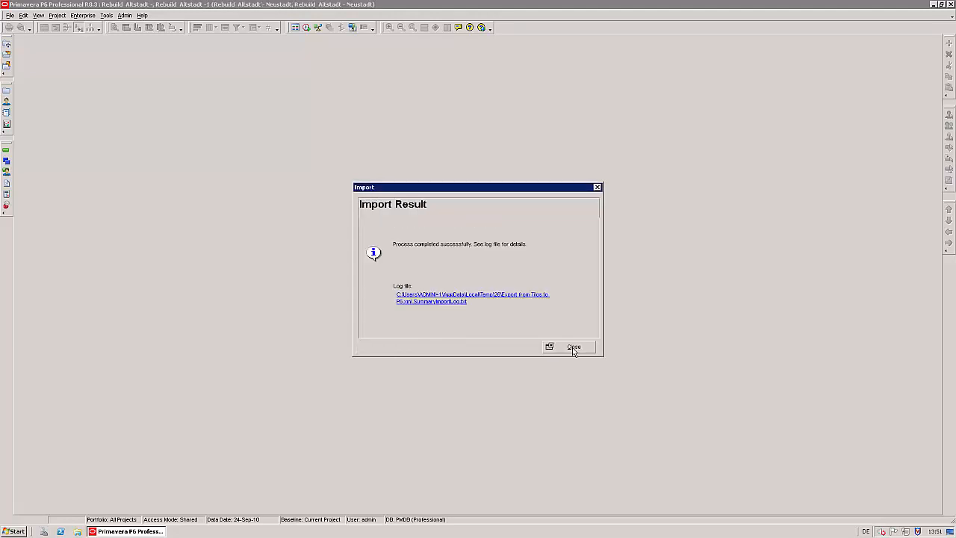
{"action": "left_click", "coordinate": [574, 347]}
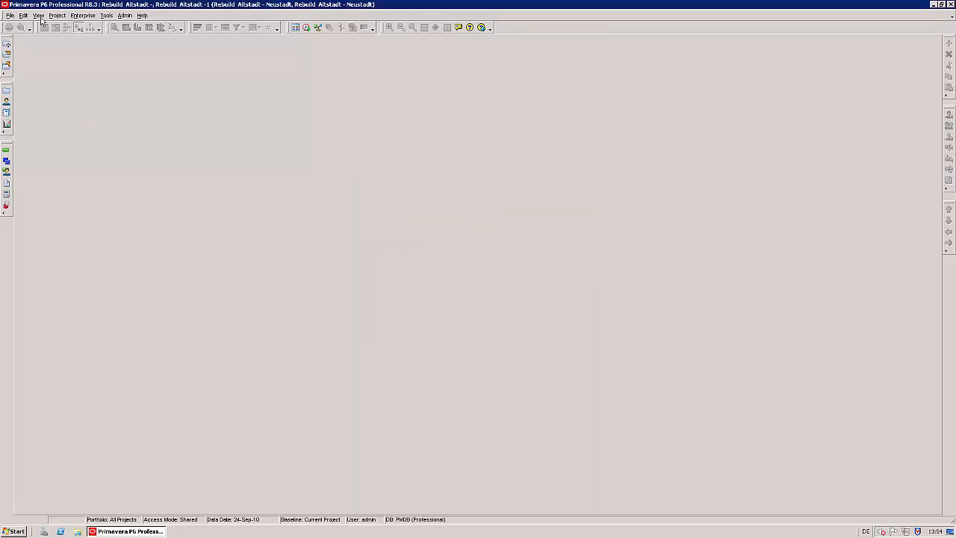
Open the imported project Rebuild Altstadt -1 from the enterprise project list.
{"action": "left_click", "coordinate": [83, 15]}
{"action": "left_click", "coordinate": [88, 26]}
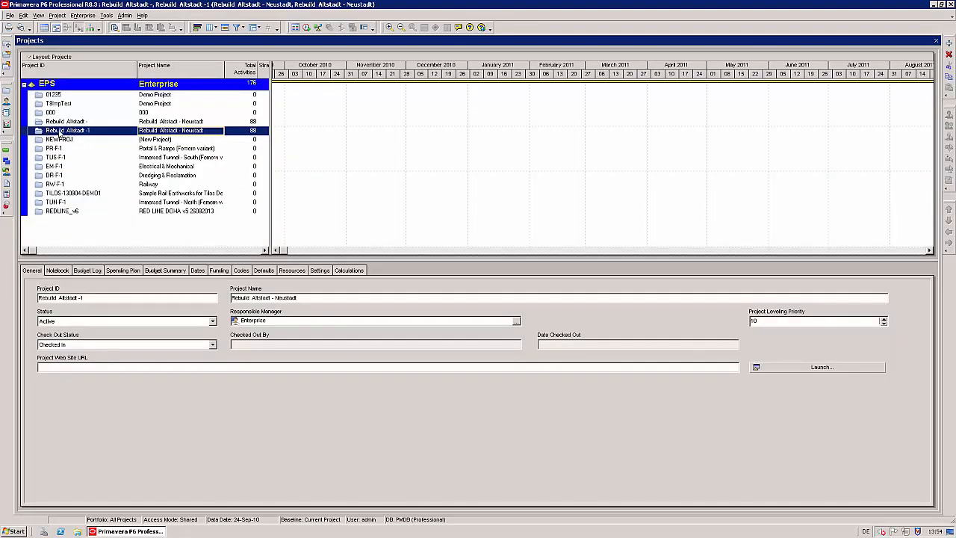
{"action": "left_click", "coordinate": [105, 135]}
{"action": "right_click", "coordinate": [104, 135]}
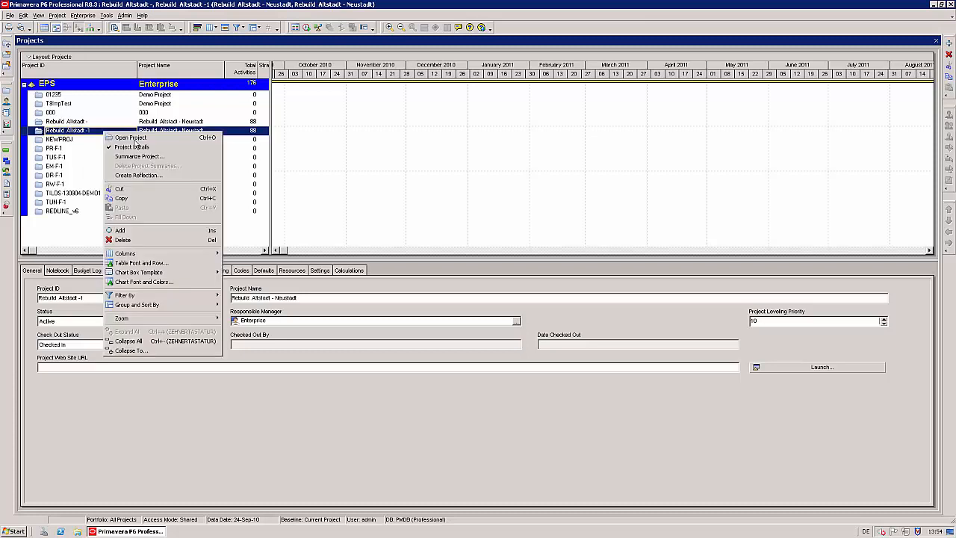
{"action": "left_click", "coordinate": [135, 141]}
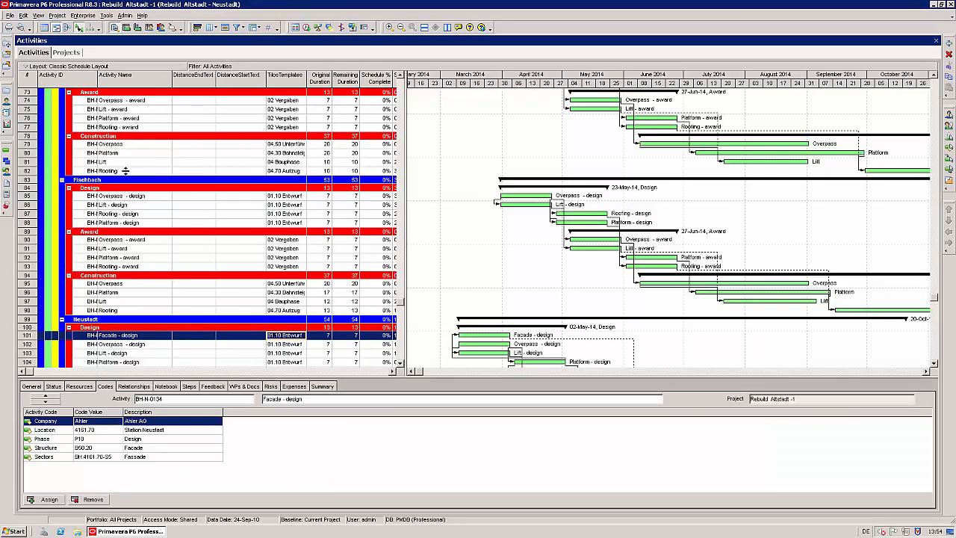
Review the imported project's activities and WBS, and check the activity codes of the Fischbach Overpass - award and Lift - design activities.
{"action": "left_click", "coordinate": [499, 241]}
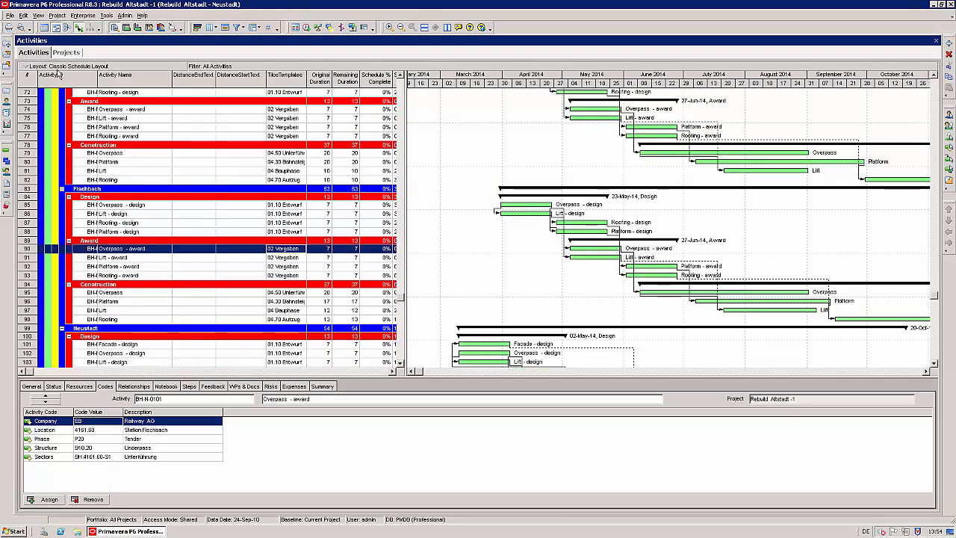
{"action": "left_click", "coordinate": [57, 16]}
{"action": "left_click", "coordinate": [67, 45]}
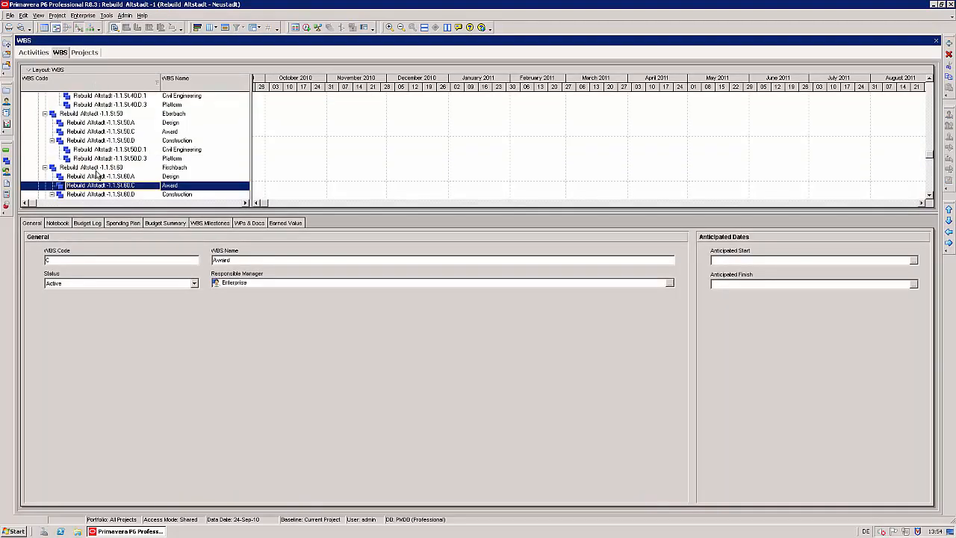
{"action": "left_click", "coordinate": [33, 52]}
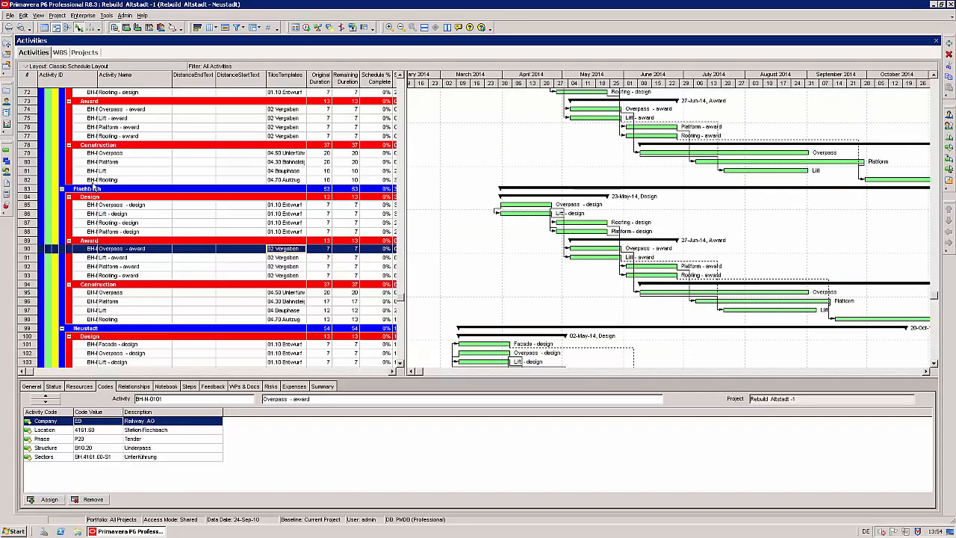
{"action": "left_click", "coordinate": [121, 215]}
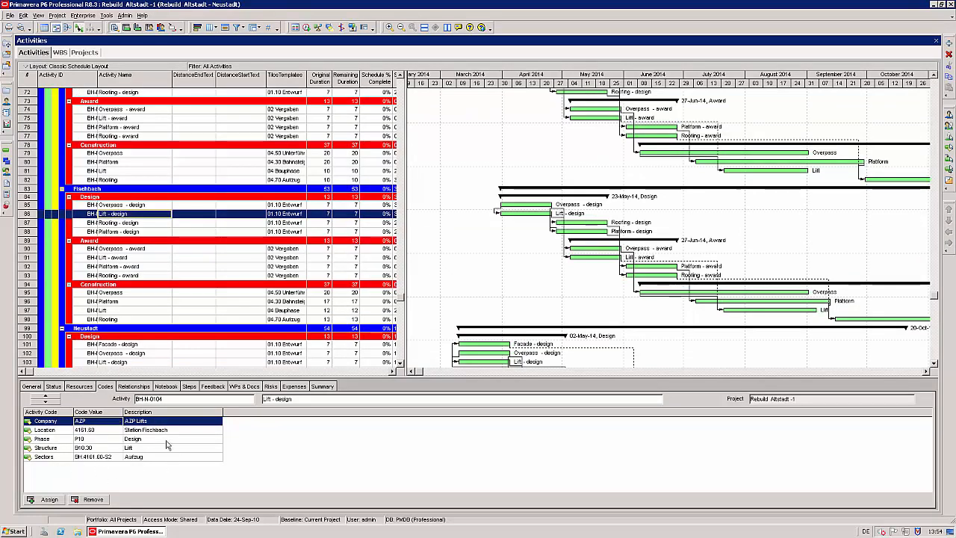
{"action": "key", "text": "F10"}
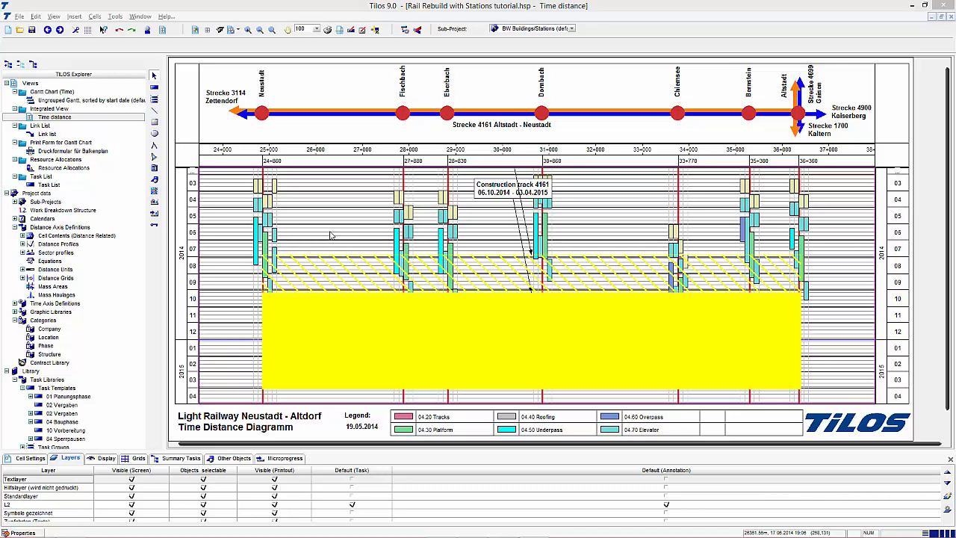
Switch to Tilos, open the ungrouped Gantt chart and create a Gantt Chart (Time) view named Grouped gantt View for the Buildings/Stations sub-project.
{"action": "double_click", "coordinate": [68, 101]}
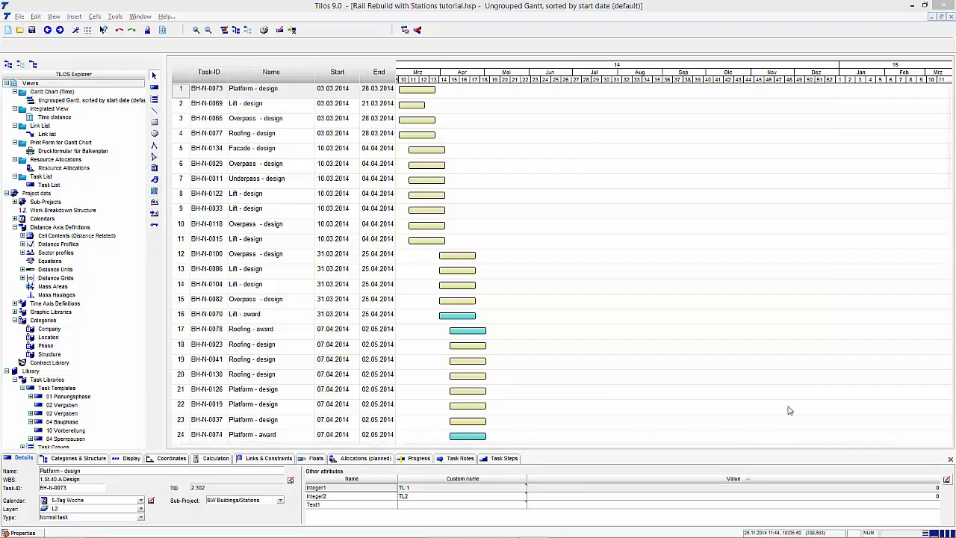
{"action": "right_click", "coordinate": [77, 82]}
{"action": "left_click", "coordinate": [97, 87]}
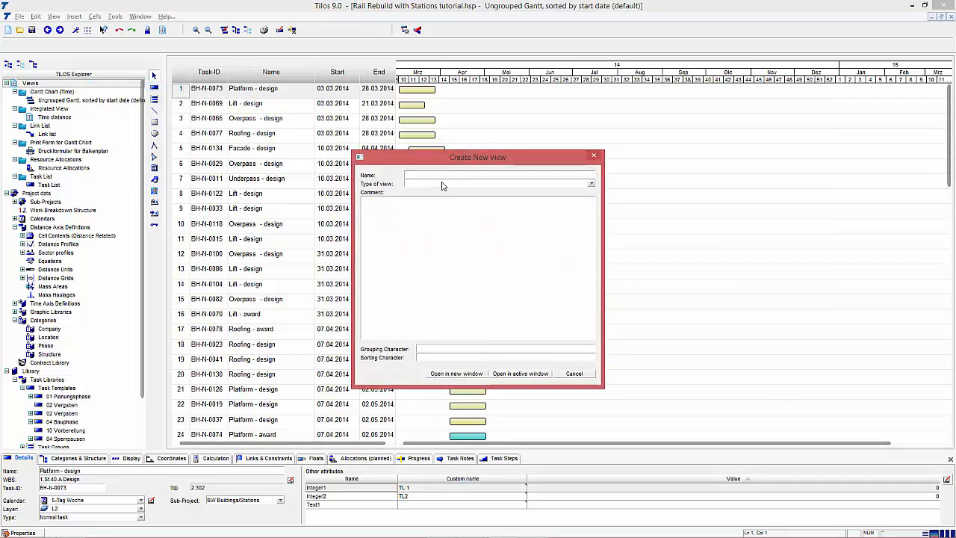
{"action": "type", "text": "Gr"}
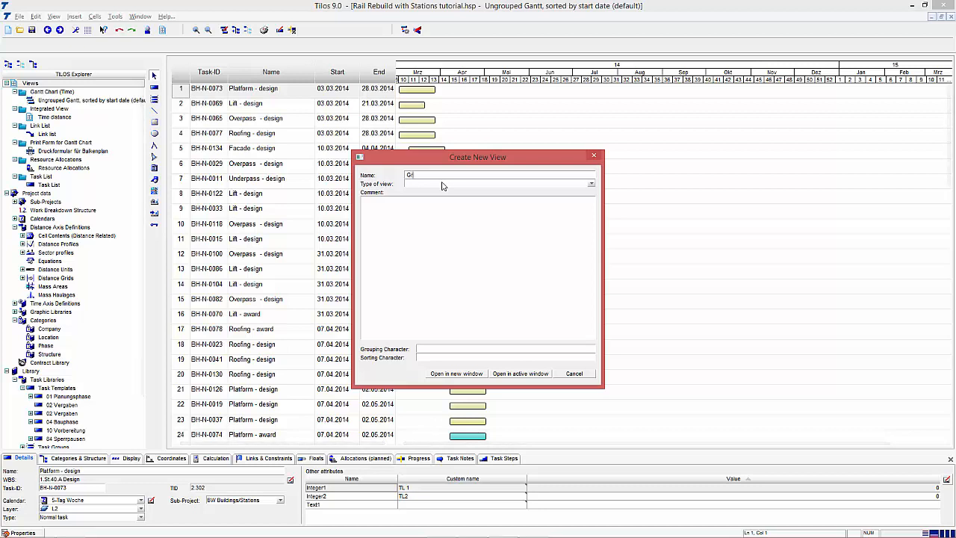
{"action": "type", "text": "ouped gantt View"}
{"action": "left_click", "coordinate": [590, 183]}
{"action": "left_click", "coordinate": [577, 204]}
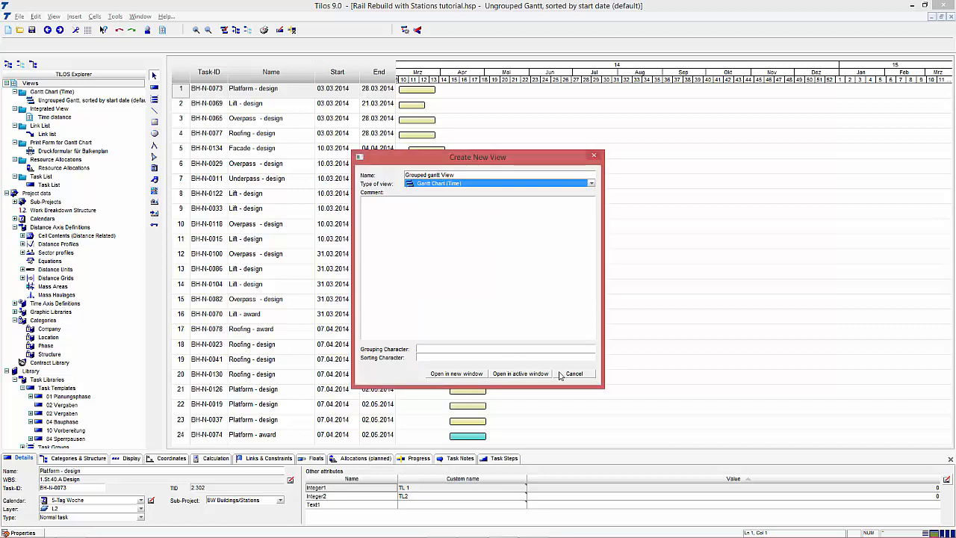
{"action": "left_click", "coordinate": [472, 375]}
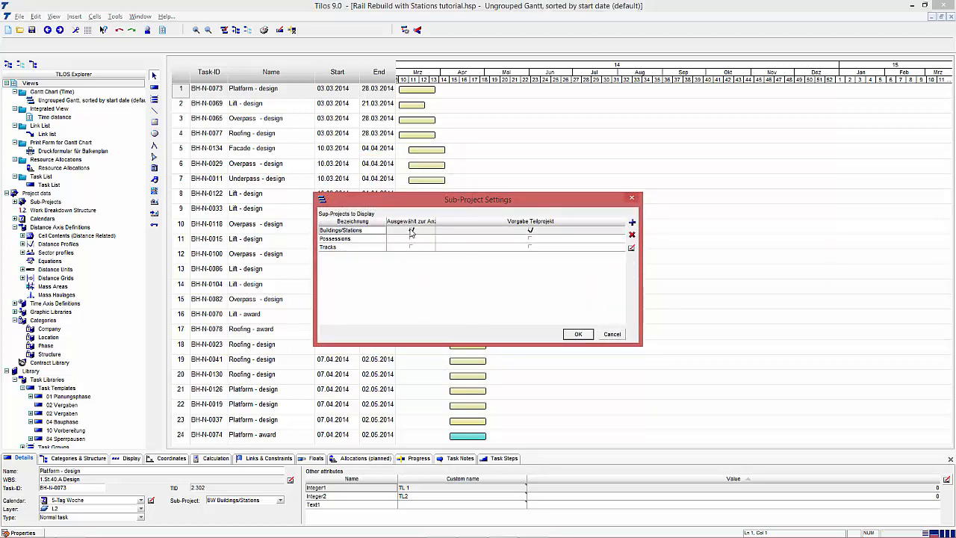
{"action": "left_click", "coordinate": [585, 336]}
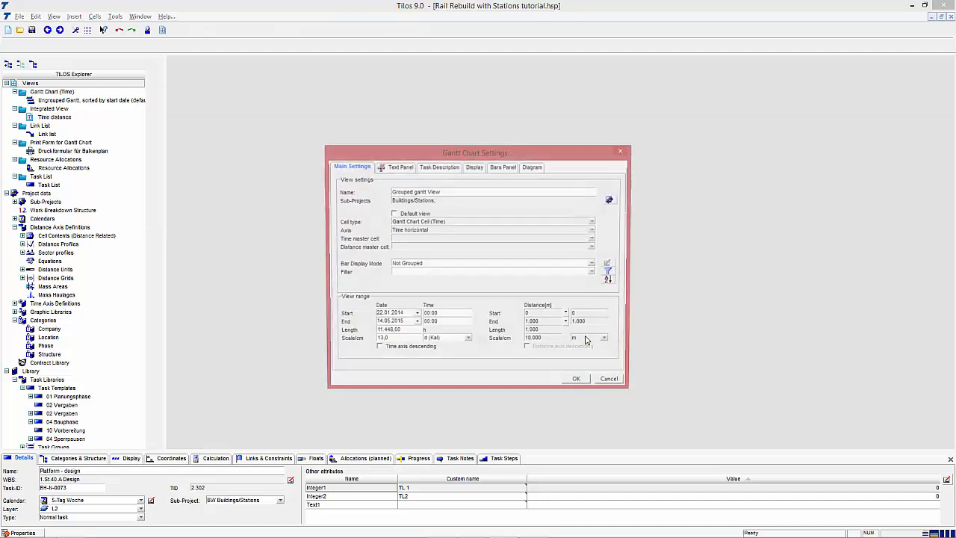
{"action": "left_click", "coordinate": [580, 384]}
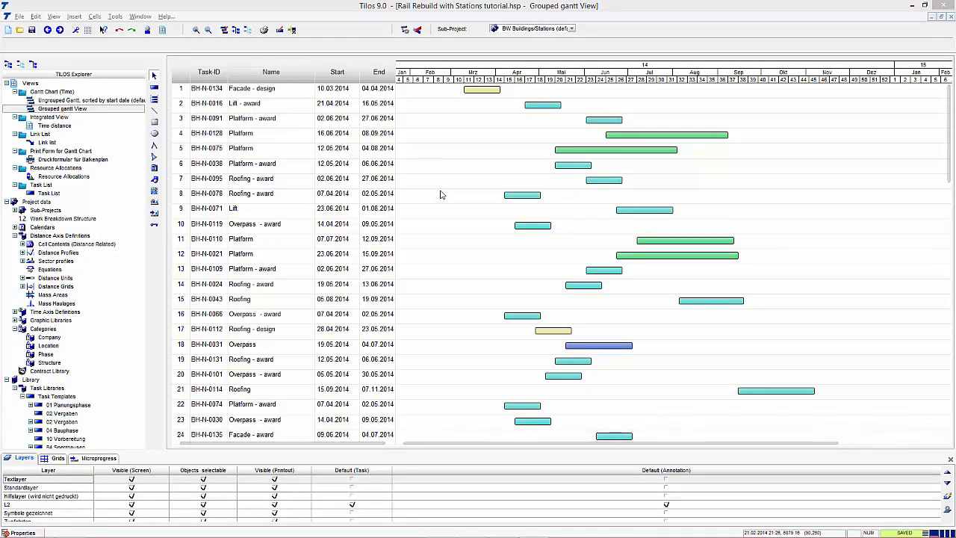
Add a grouping condition to the grouped Gantt view's group settings that groups the tasks by WBS.
{"action": "right_click", "coordinate": [440, 195]}
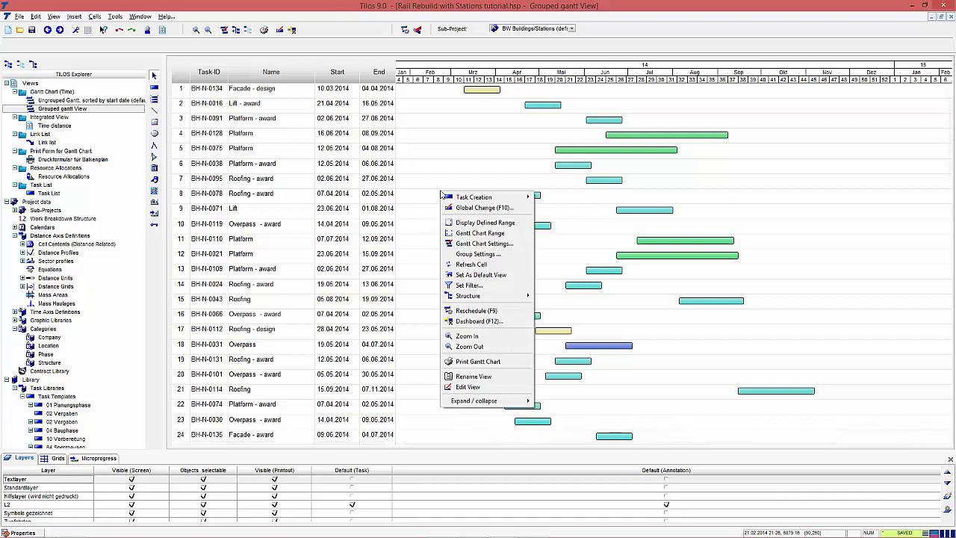
{"action": "left_click", "coordinate": [479, 254]}
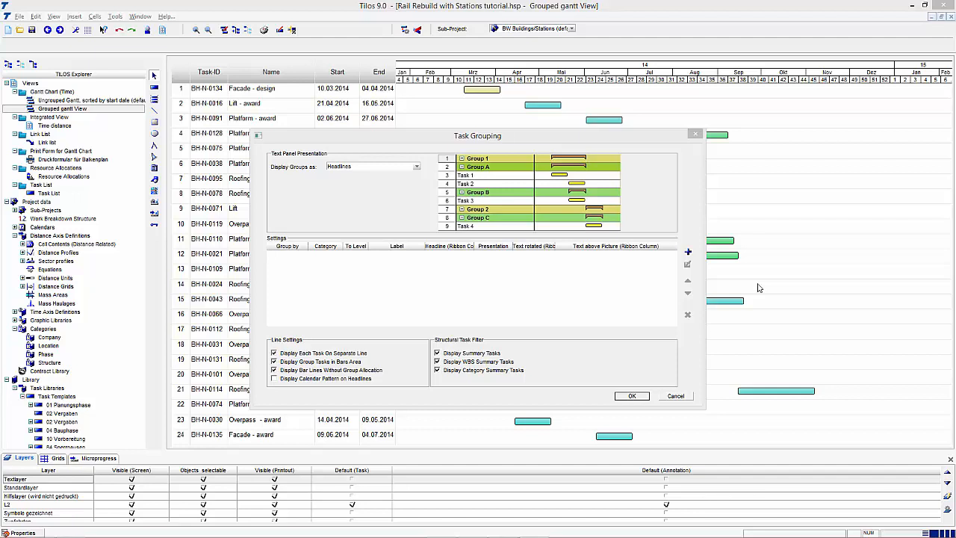
{"action": "left_click", "coordinate": [688, 252]}
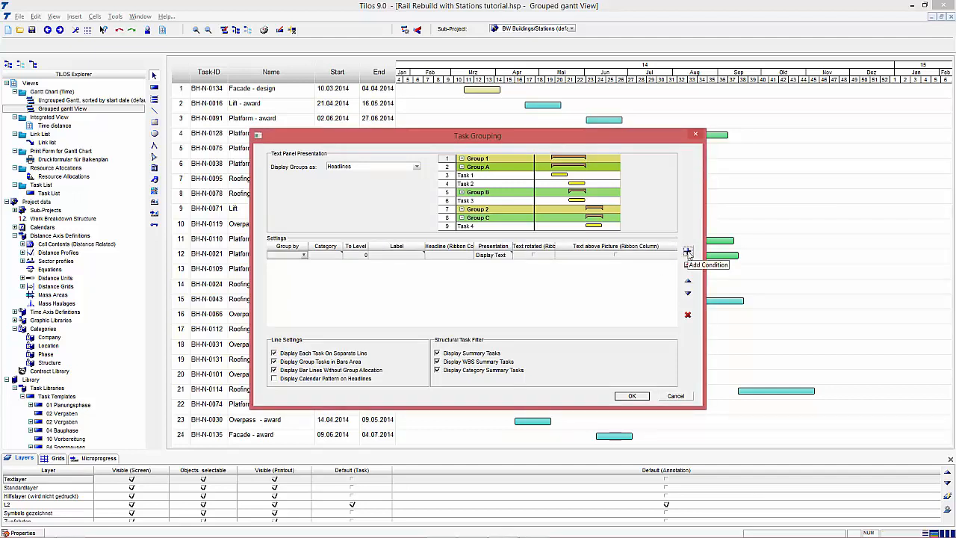
{"action": "left_click", "coordinate": [303, 257]}
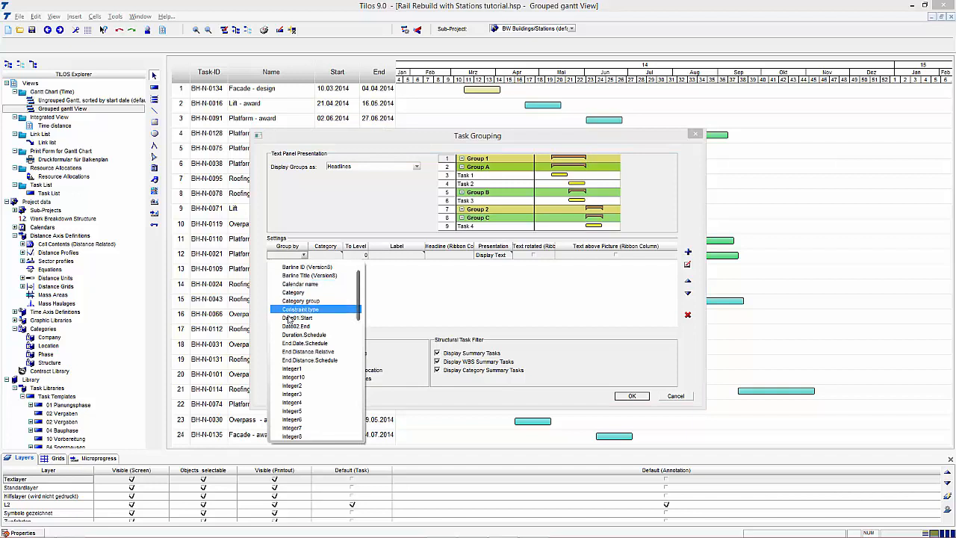
{"action": "scroll", "coordinate": [289, 319], "scroll_direction": "down", "scroll_amount": 7}
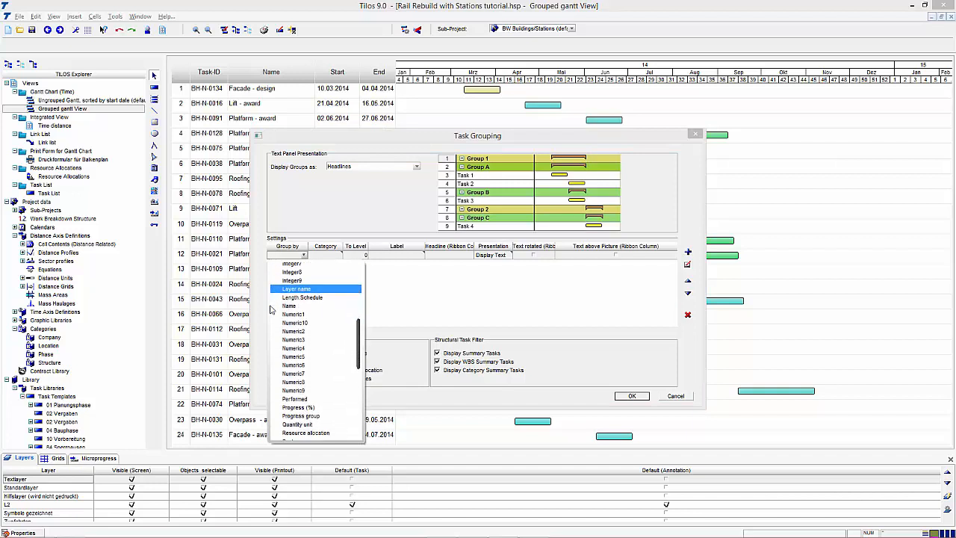
{"action": "scroll", "coordinate": [272, 309], "scroll_direction": "down", "scroll_amount": 4}
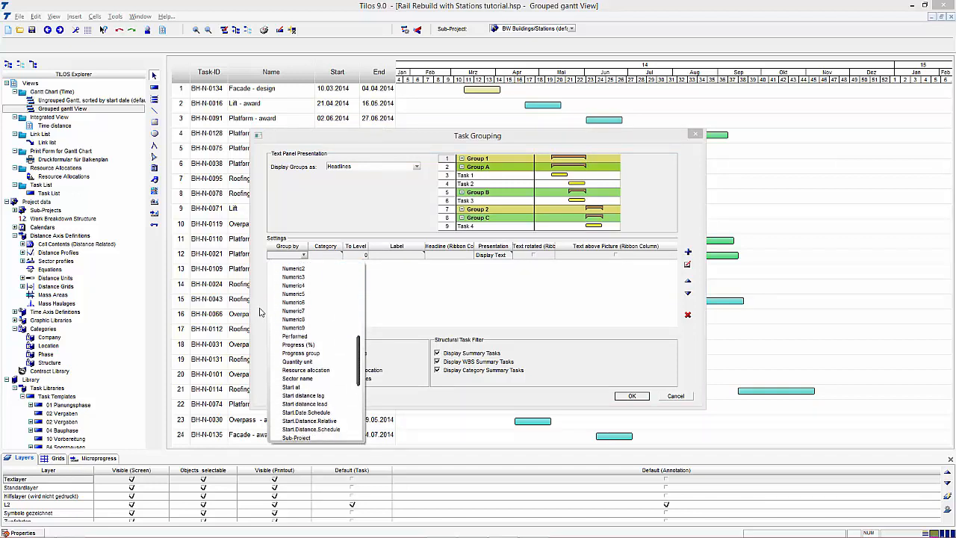
{"action": "scroll", "coordinate": [313, 359], "scroll_direction": "down", "scroll_amount": 8}
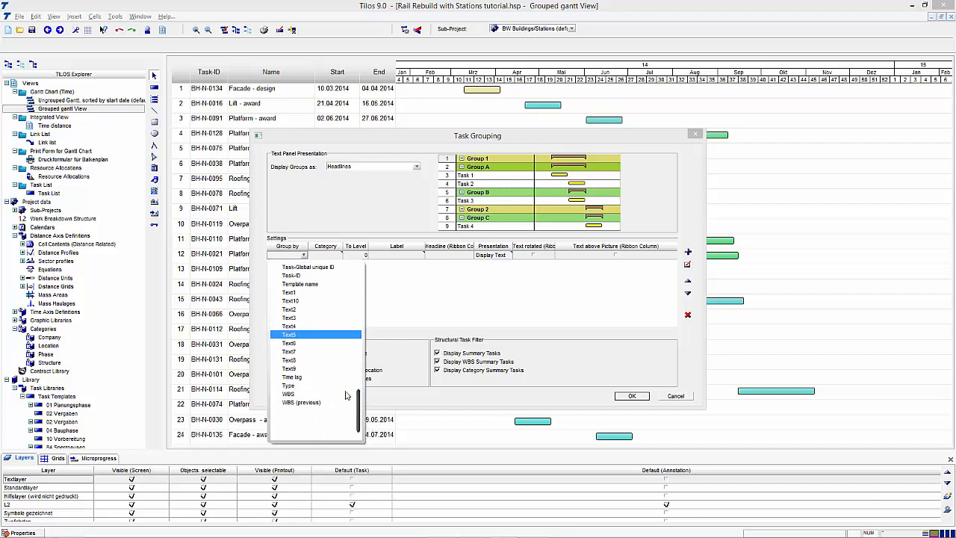
{"action": "scroll", "coordinate": [340, 389], "scroll_direction": "down", "scroll_amount": 2}
{"action": "left_click", "coordinate": [310, 374]}
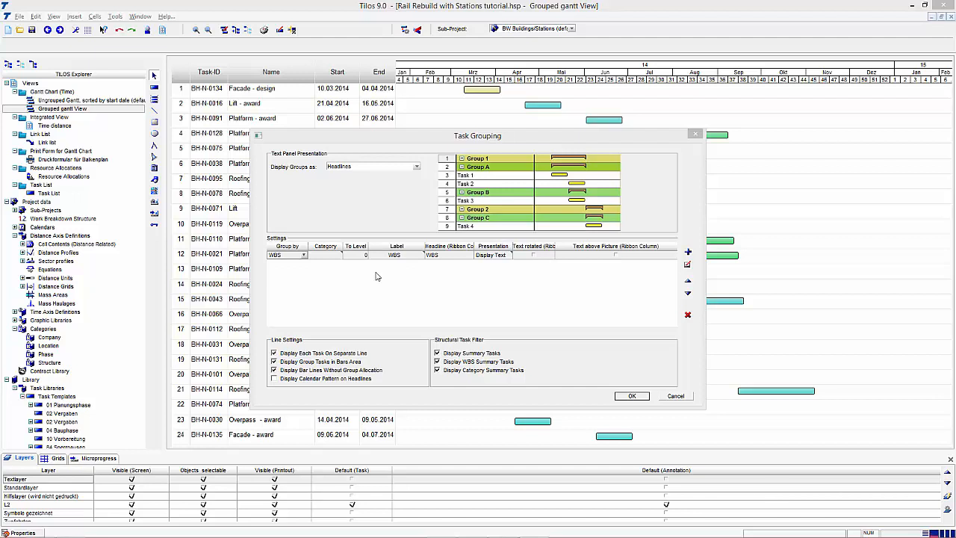
Set the WBS grouping to level 4 and apply the task grouping to the Gantt view.
{"action": "left_click", "coordinate": [364, 257]}
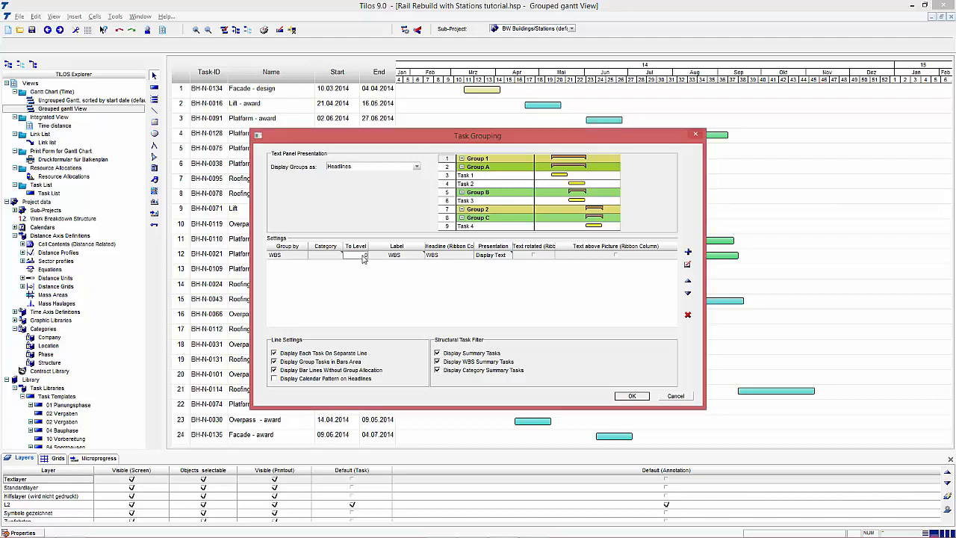
{"action": "type", "text": "4"}
{"action": "key", "text": "Return"}
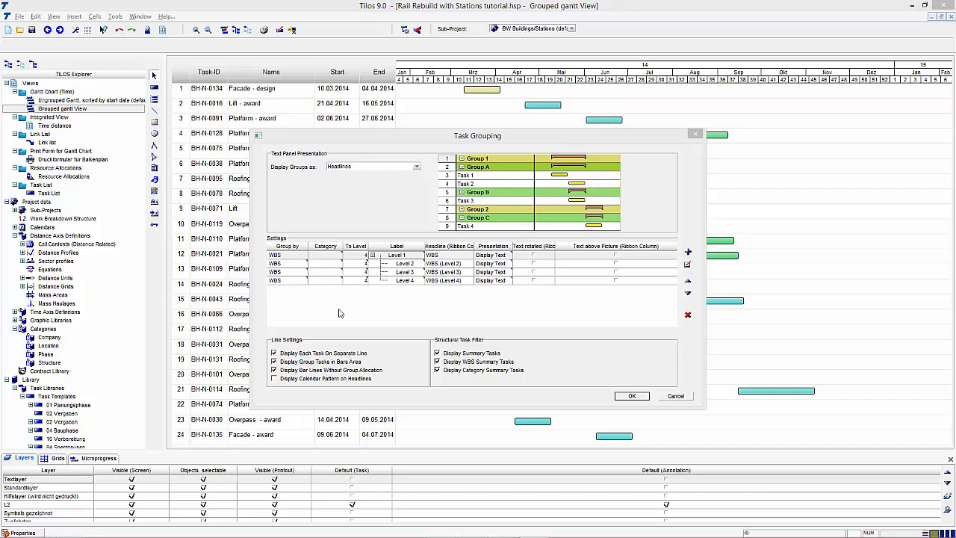
{"action": "left_click", "coordinate": [639, 398]}
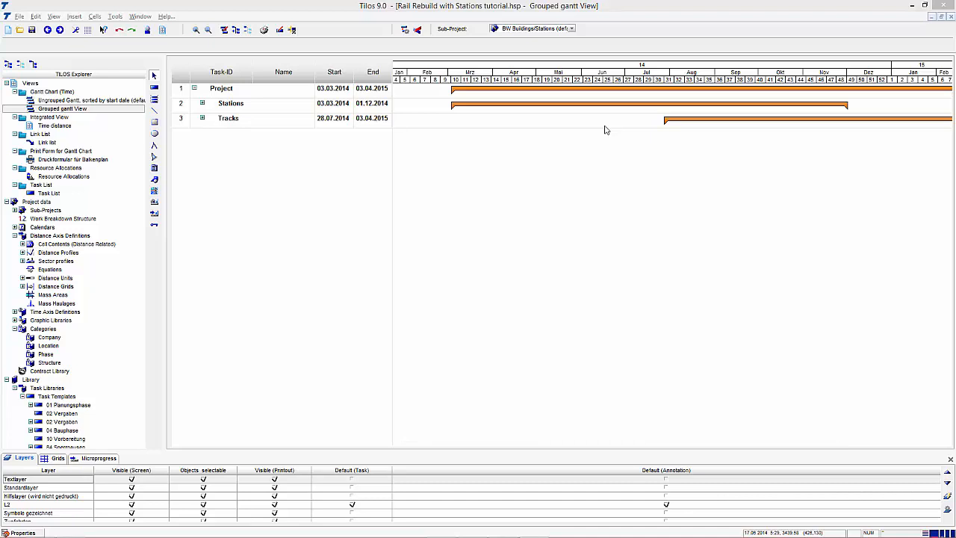
Expand all groups in the grouped Gantt chart.
{"action": "right_click", "coordinate": [252, 118]}
{"action": "mouse_move", "coordinate": [297, 178]}
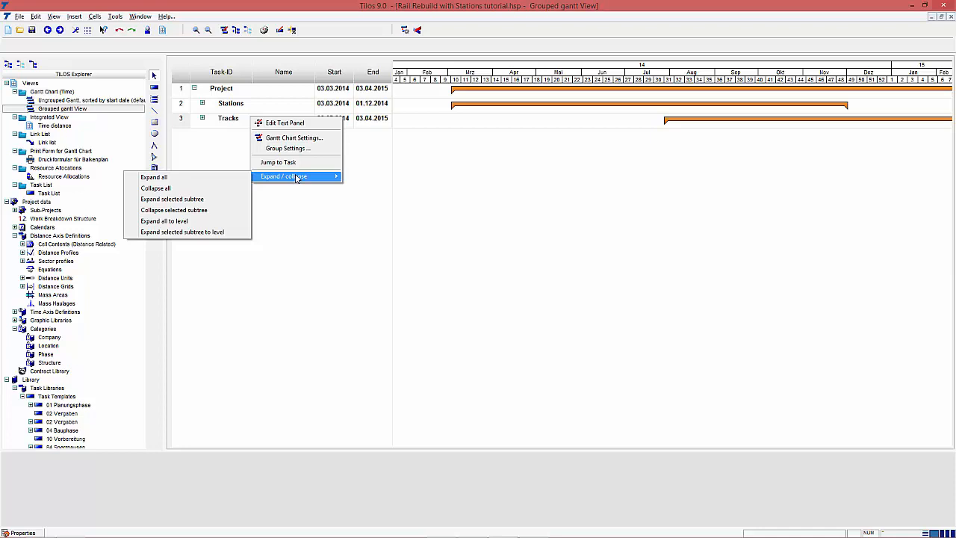
{"action": "left_click", "coordinate": [216, 179]}
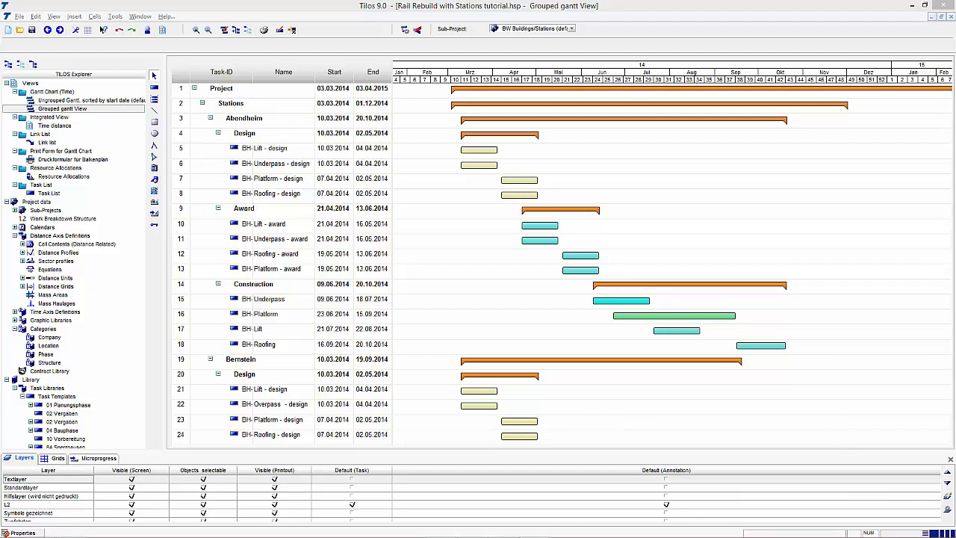
Change the WBS task grouping to level 3 and apply it to the Gantt view.
{"action": "right_click", "coordinate": [657, 191]}
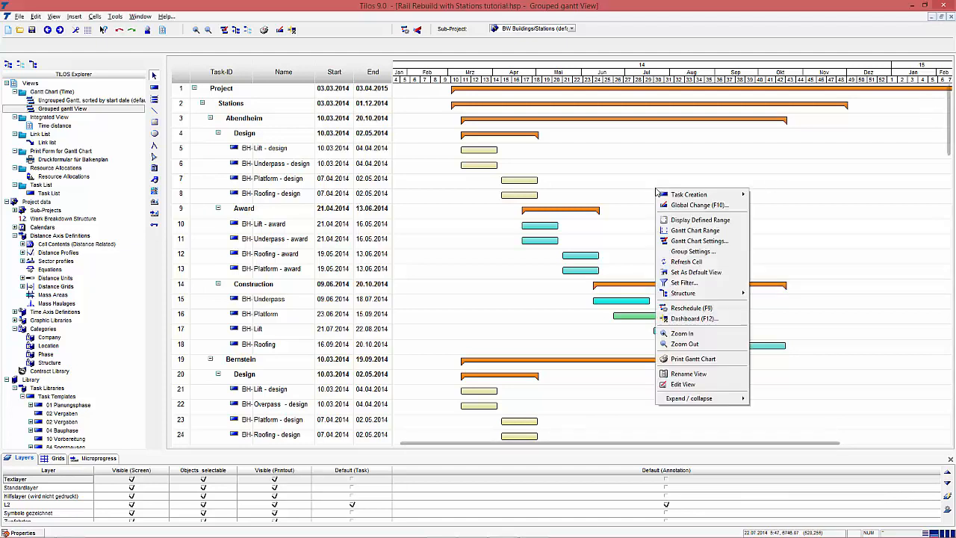
{"action": "left_click", "coordinate": [704, 253]}
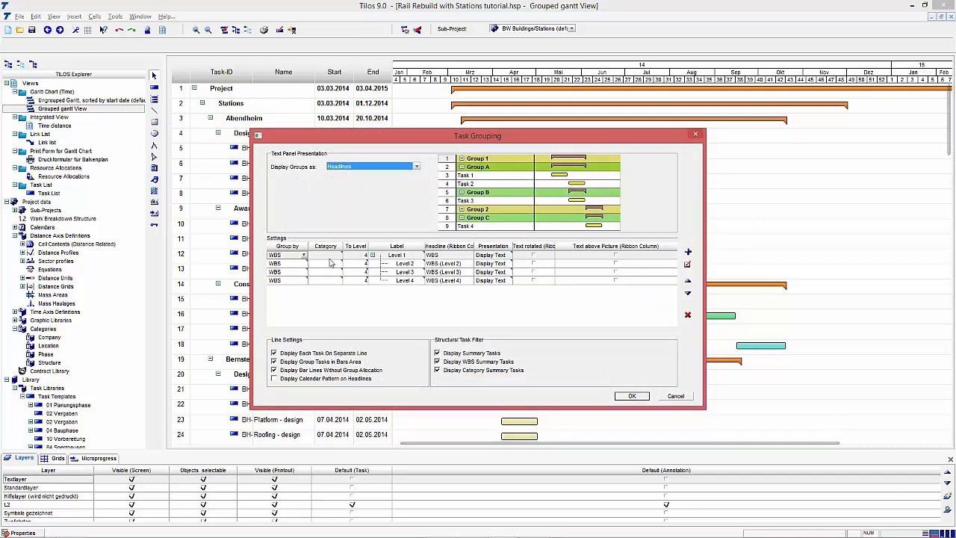
{"action": "left_click", "coordinate": [357, 255]}
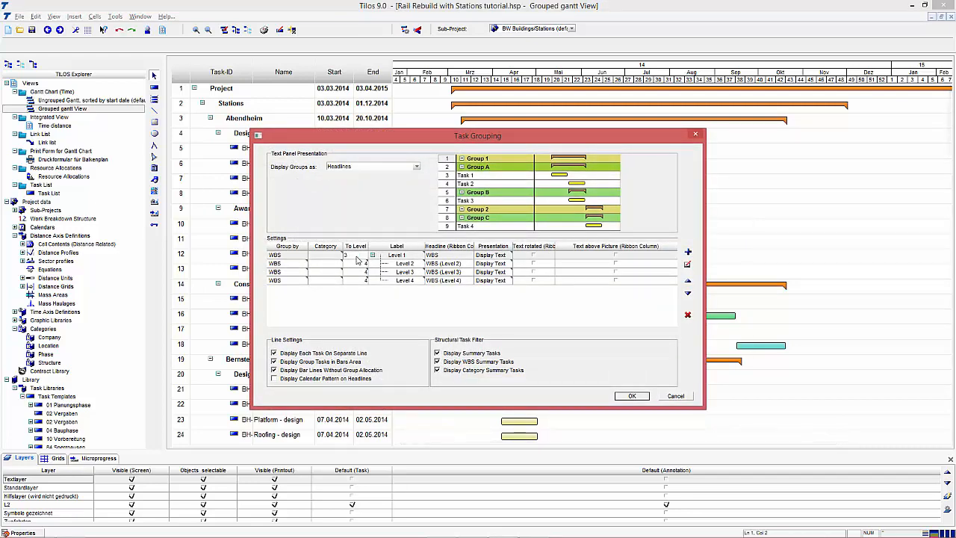
{"action": "type", "text": "3"}
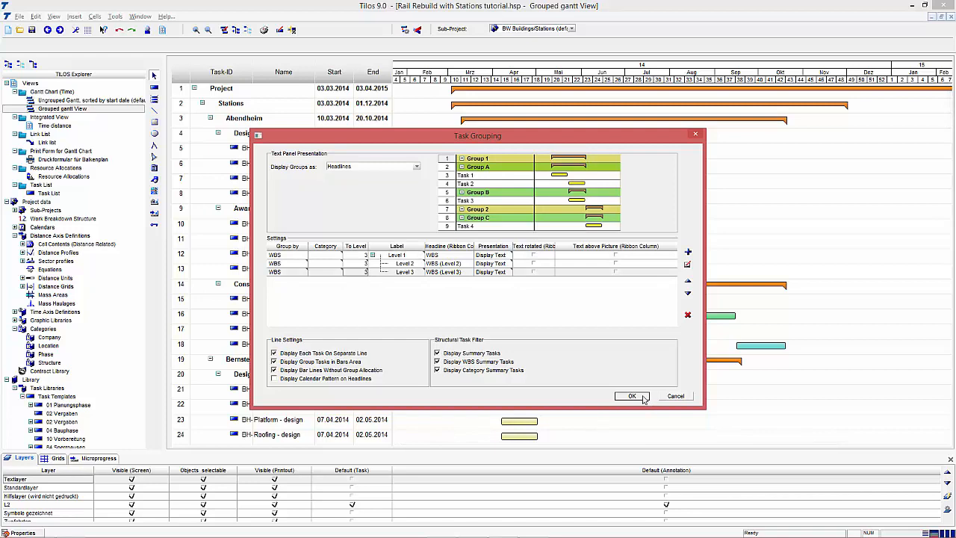
{"action": "left_click", "coordinate": [632, 395]}
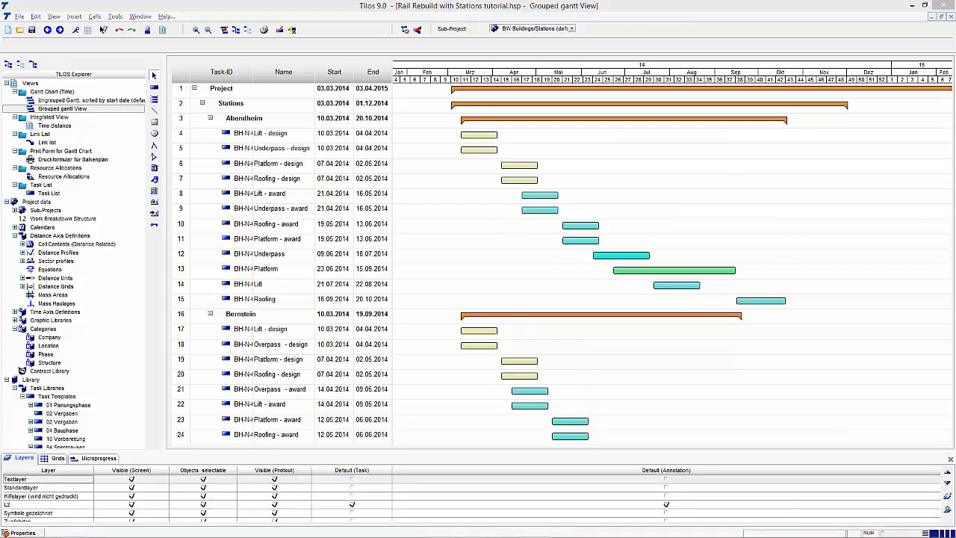
In the group settings, turn off the display of summary tasks, WBS summary tasks and category summary tasks.
{"action": "right_click", "coordinate": [699, 219]}
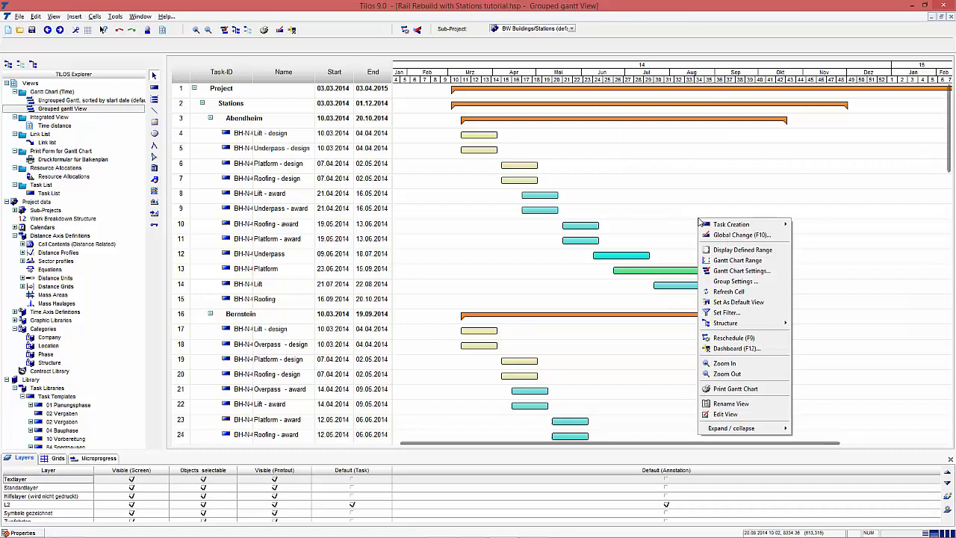
{"action": "left_click", "coordinate": [750, 281]}
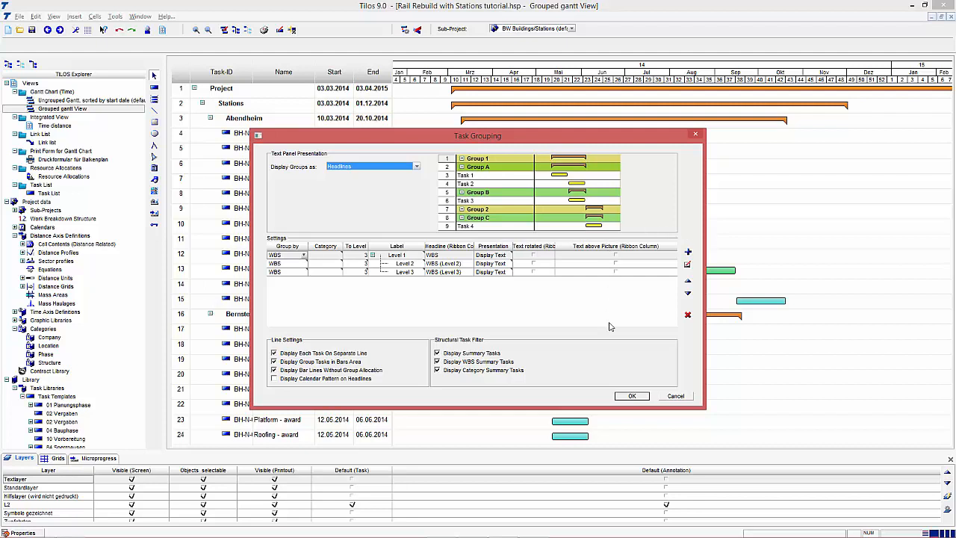
{"action": "left_click", "coordinate": [474, 357]}
{"action": "left_click", "coordinate": [470, 363]}
{"action": "left_click", "coordinate": [471, 369]}
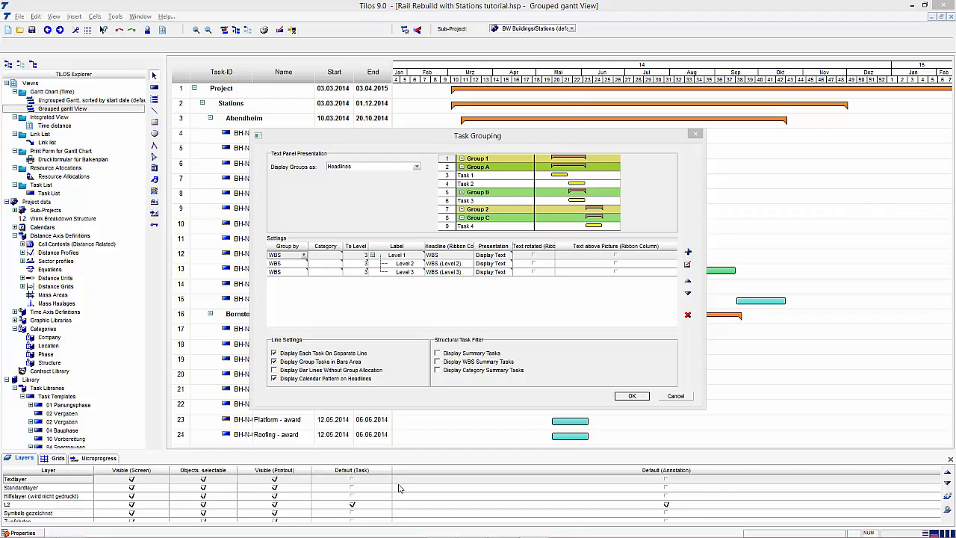
Turn off separate lines per task and bar lines without group allocation, turn on the calendar pattern on headlines, and apply the grouping.
{"action": "left_click", "coordinate": [296, 363]}
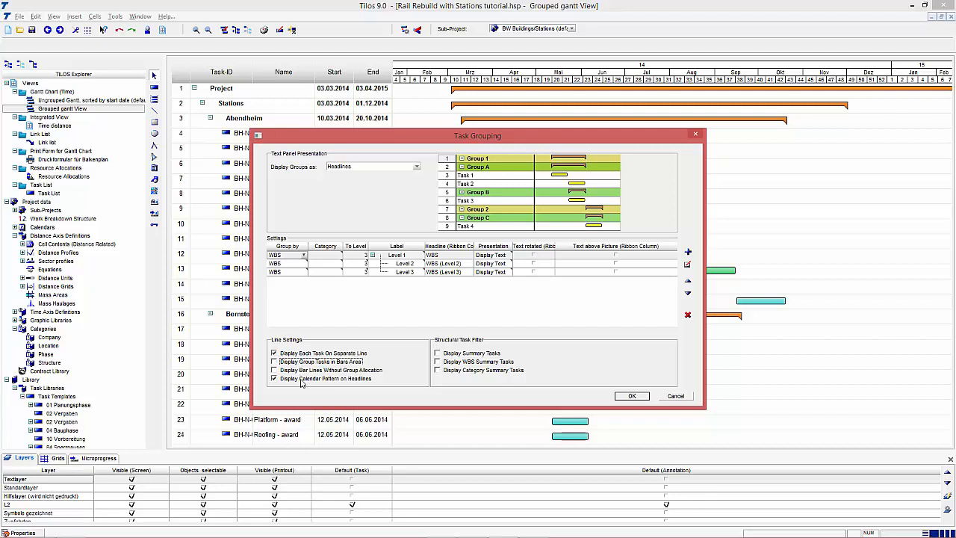
{"action": "left_click", "coordinate": [301, 371]}
{"action": "left_click", "coordinate": [299, 380]}
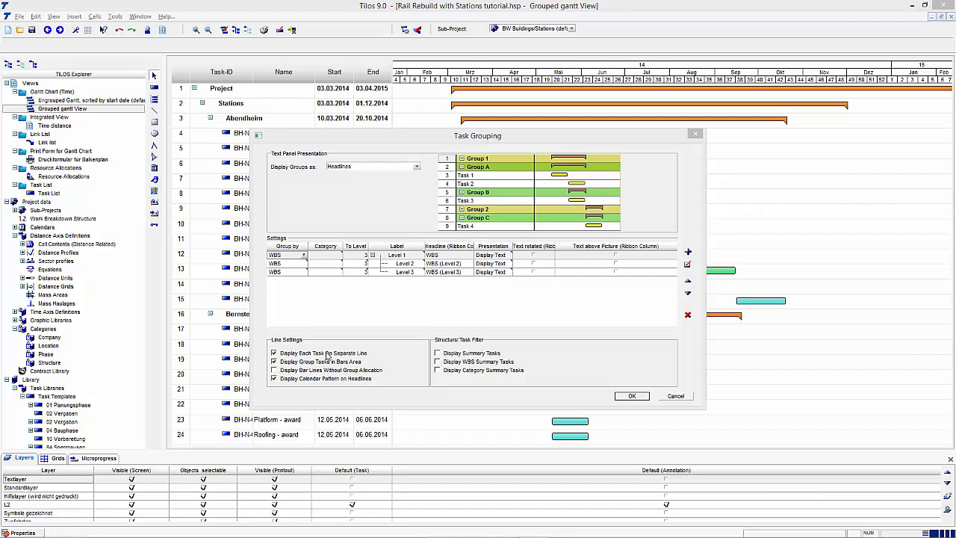
{"action": "left_click", "coordinate": [326, 355]}
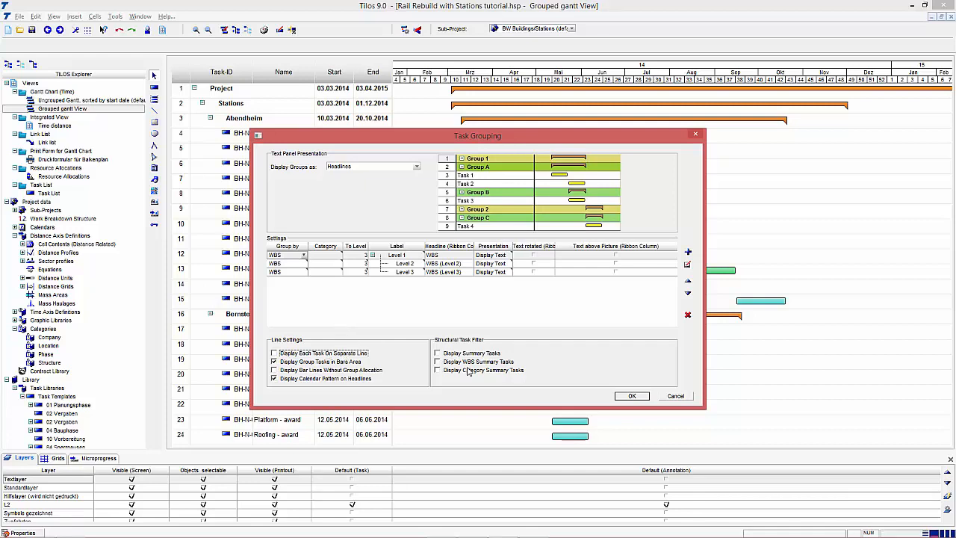
{"action": "left_click", "coordinate": [633, 398]}
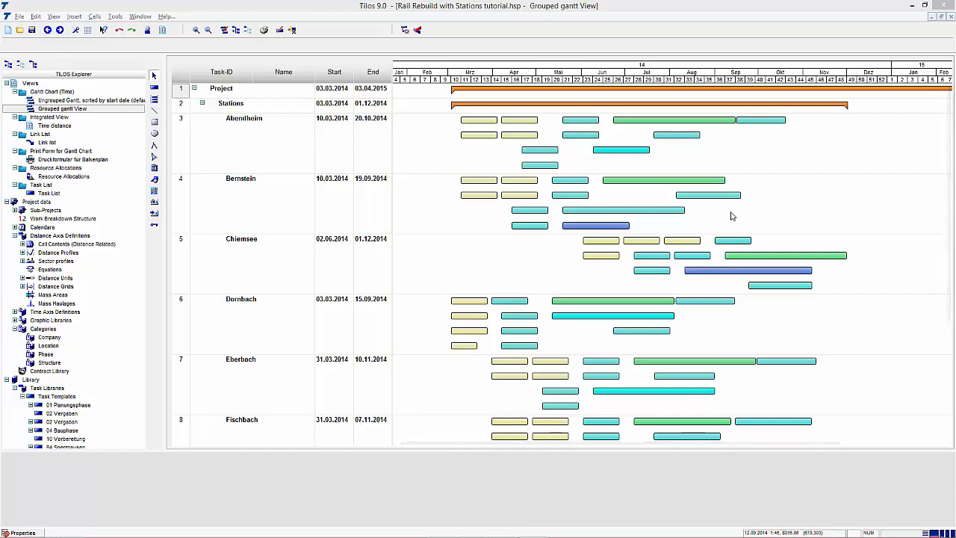
Add a grouping condition by Sector name below the WBS levels and apply it to the Gantt view.
{"action": "right_click", "coordinate": [732, 215]}
{"action": "left_click", "coordinate": [762, 276]}
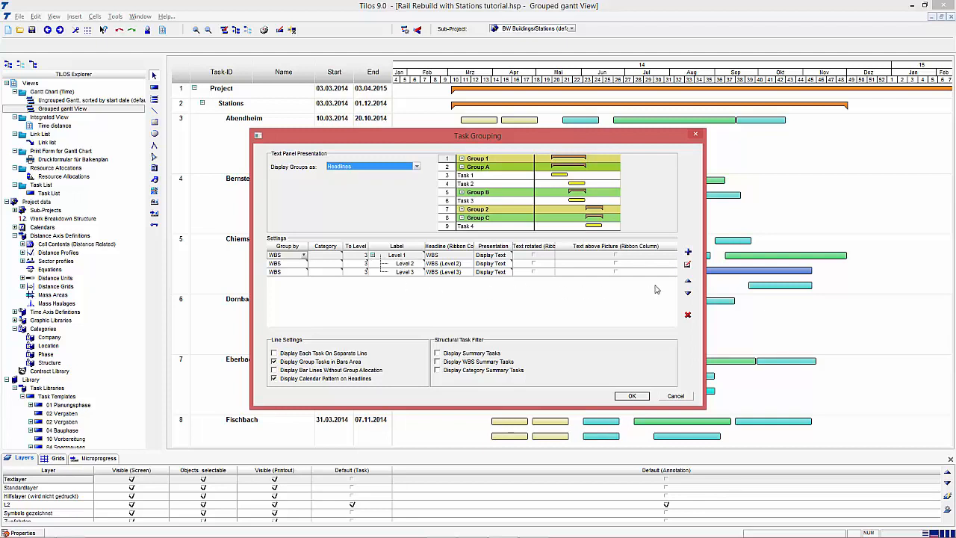
{"action": "left_click", "coordinate": [688, 252]}
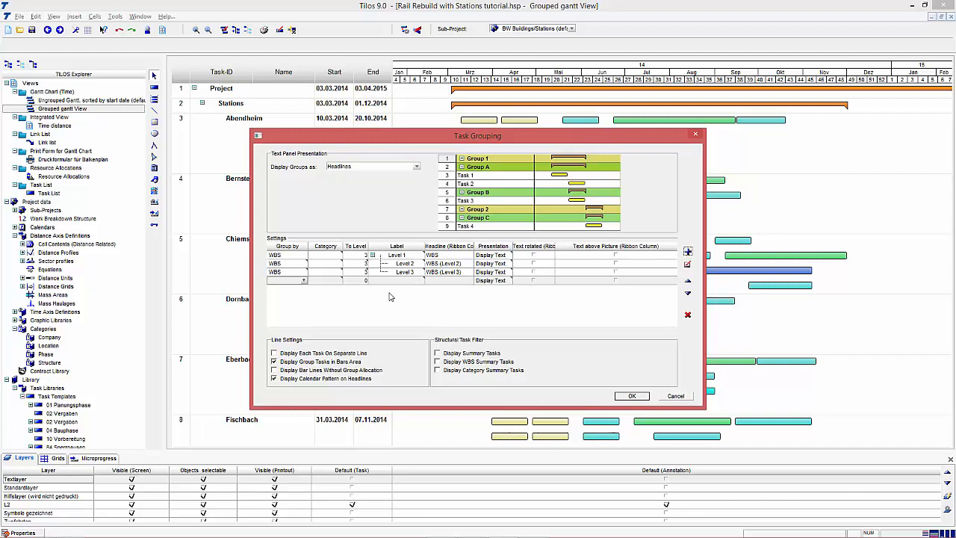
{"action": "left_click", "coordinate": [303, 280]}
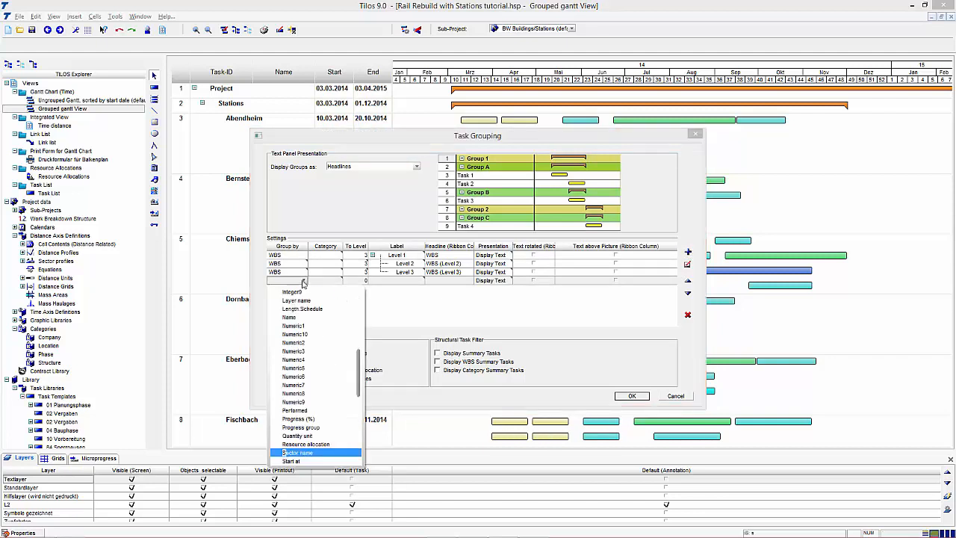
{"action": "left_click", "coordinate": [310, 453]}
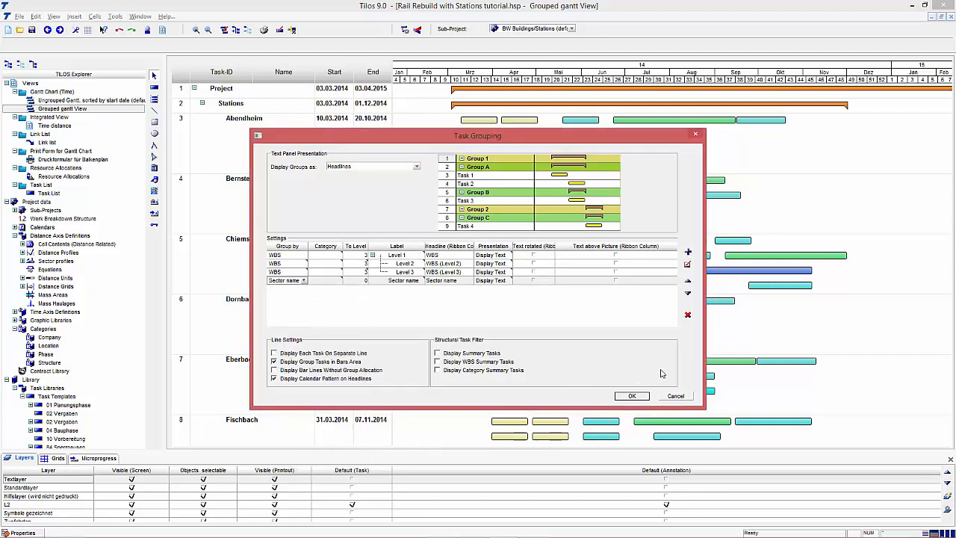
{"action": "left_click", "coordinate": [632, 396]}
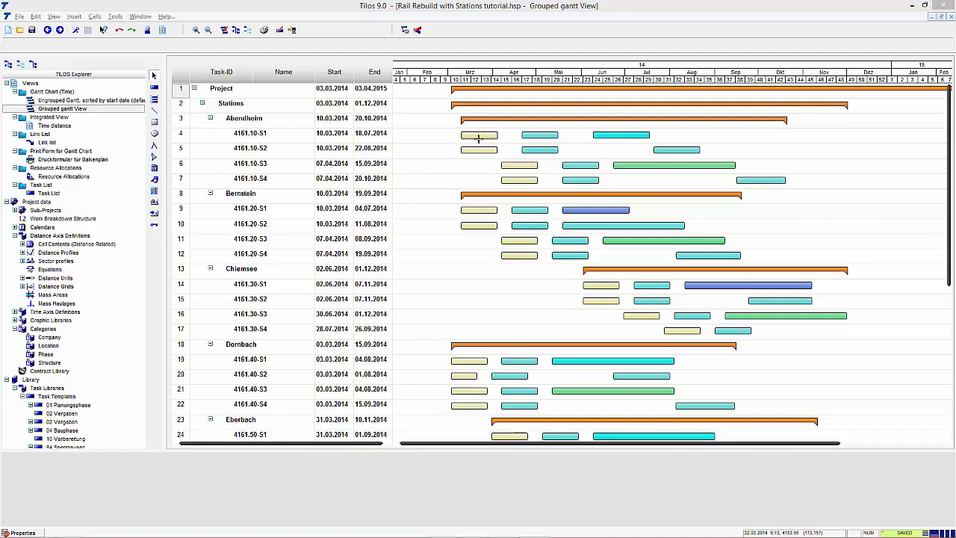
Inspect the individual task bars in the first sector line, 4161.10-S1, of the Abendheim group.
{"action": "left_click_drag", "start_coordinate": [479, 134], "coordinate": [539, 136]}
{"action": "left_click", "coordinate": [625, 135]}
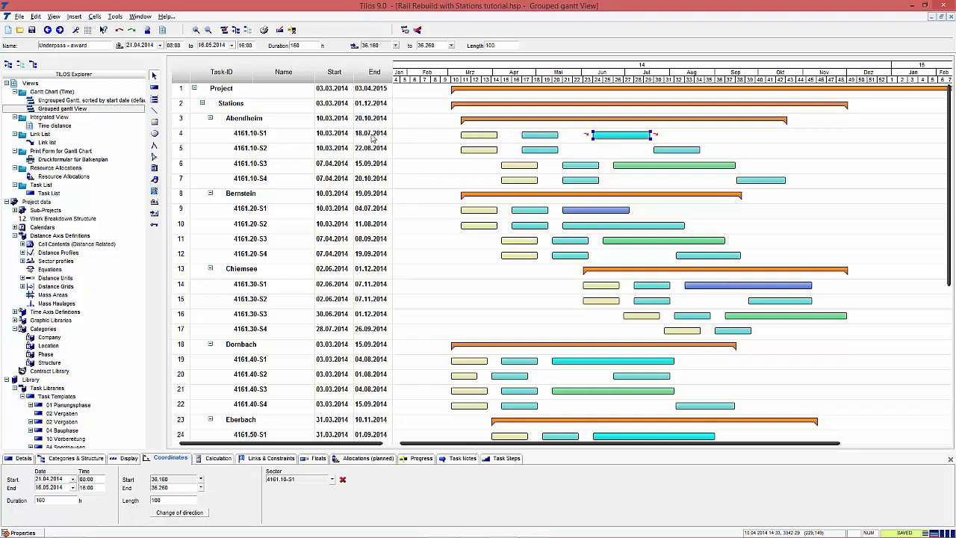
{"action": "left_click", "coordinate": [255, 136]}
{"action": "left_click", "coordinate": [481, 136]}
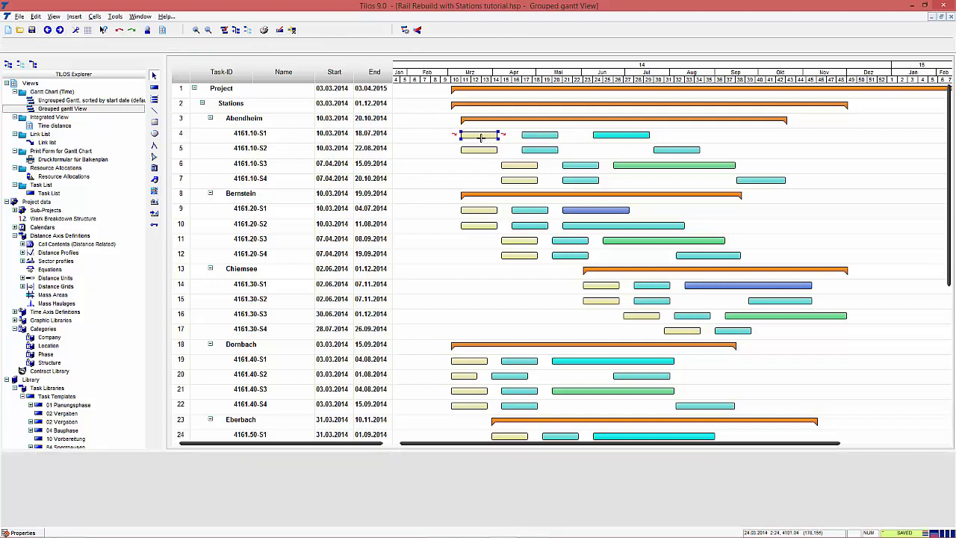
{"action": "left_click", "coordinate": [494, 251]}
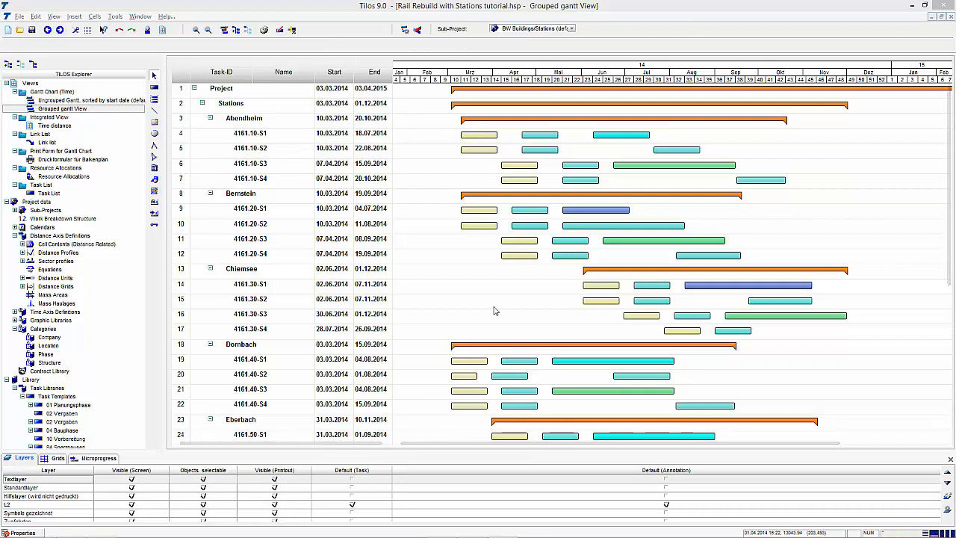
In the group settings, give the Level 1 WBS grouping a cyan custom headline color, keeping its group name as the description.
{"action": "right_click", "coordinate": [494, 310]}
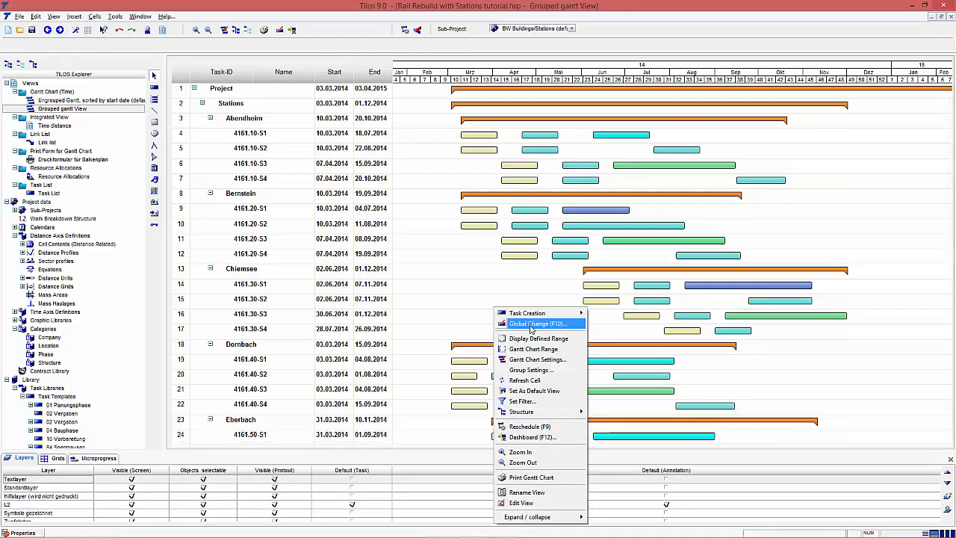
{"action": "left_click", "coordinate": [552, 365]}
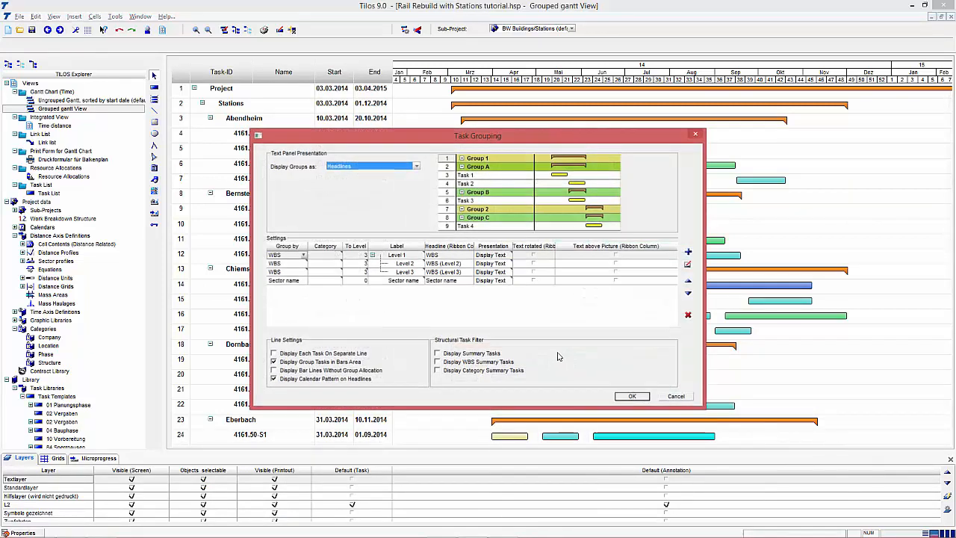
{"action": "double_click", "coordinate": [348, 256]}
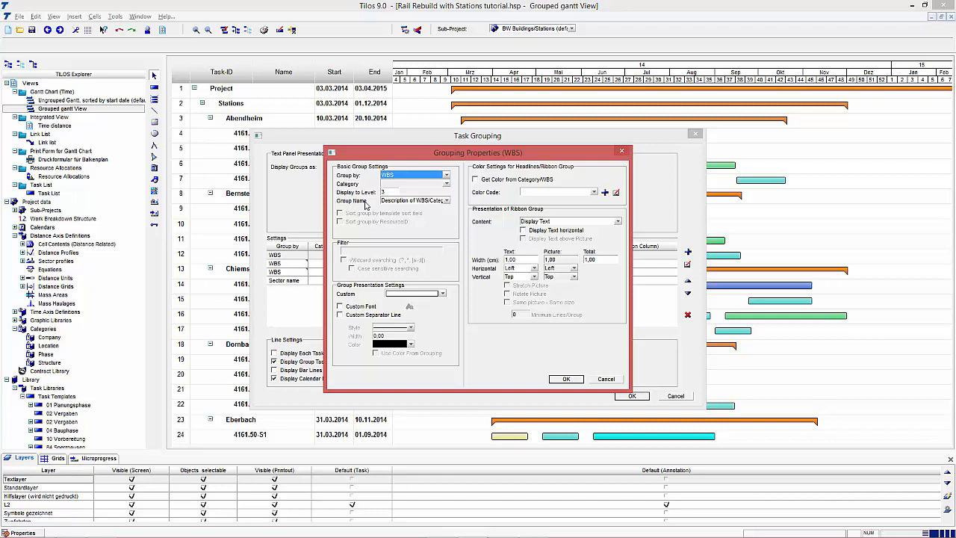
{"action": "left_click", "coordinate": [448, 203]}
{"action": "left_click", "coordinate": [449, 203]}
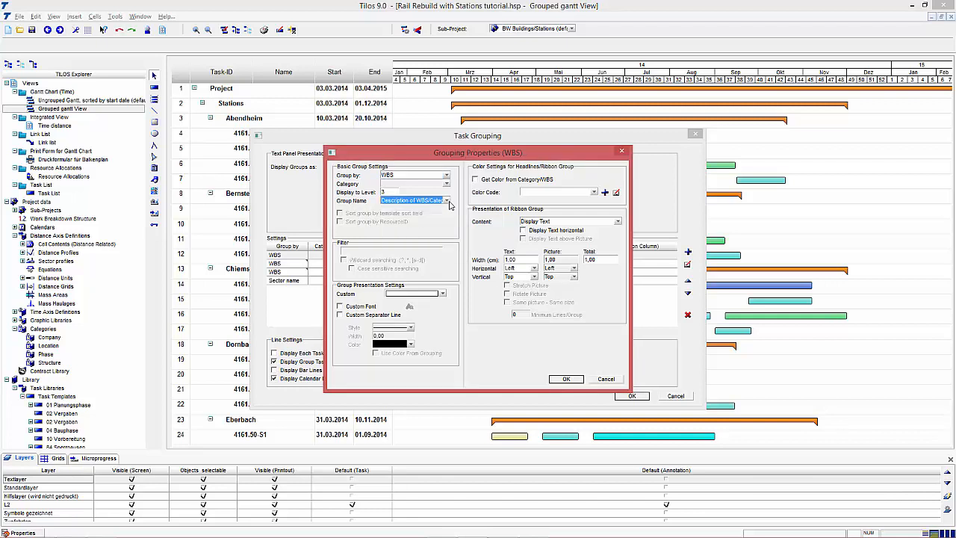
{"action": "left_click", "coordinate": [449, 204]}
{"action": "left_click", "coordinate": [464, 203]}
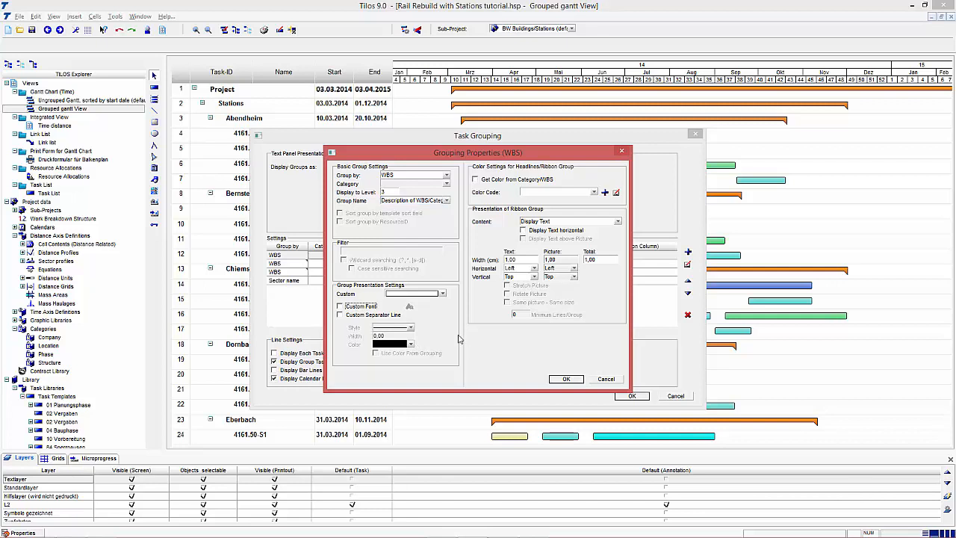
{"action": "left_click", "coordinate": [444, 294]}
{"action": "left_click", "coordinate": [478, 310]}
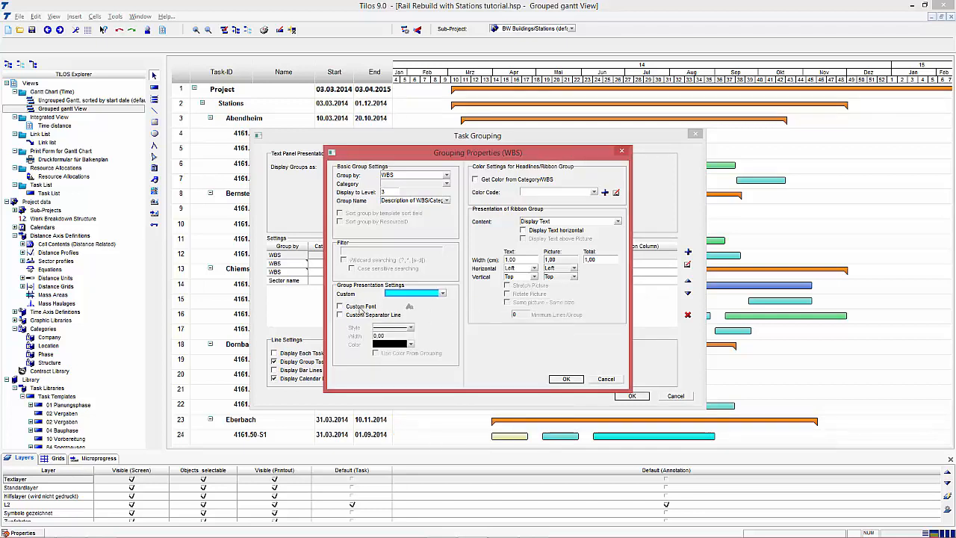
Enable a custom font for the Level 1 WBS headline, bold Calibri size 12, and apply the grouping to the Gantt view.
{"action": "left_click", "coordinate": [359, 307]}
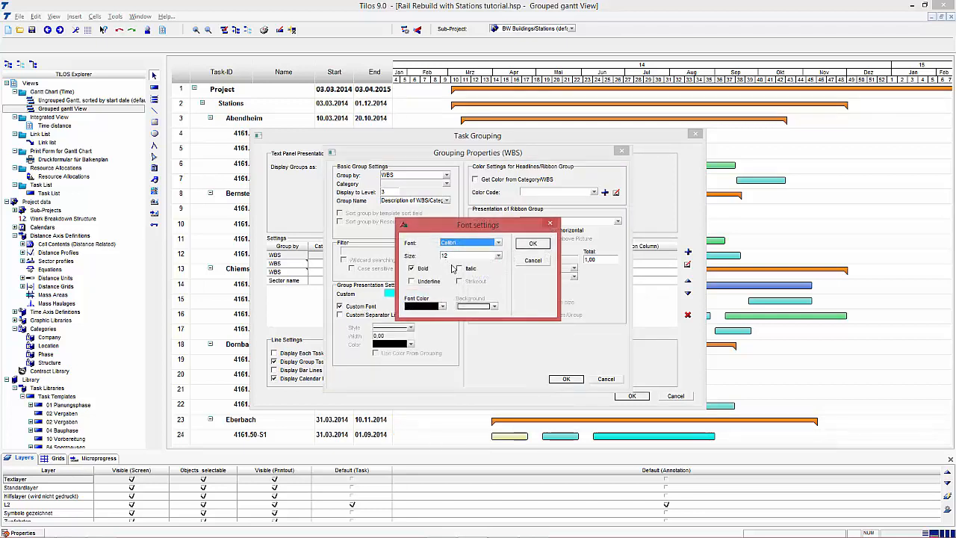
{"action": "left_click", "coordinate": [532, 243]}
{"action": "left_click", "coordinate": [567, 379]}
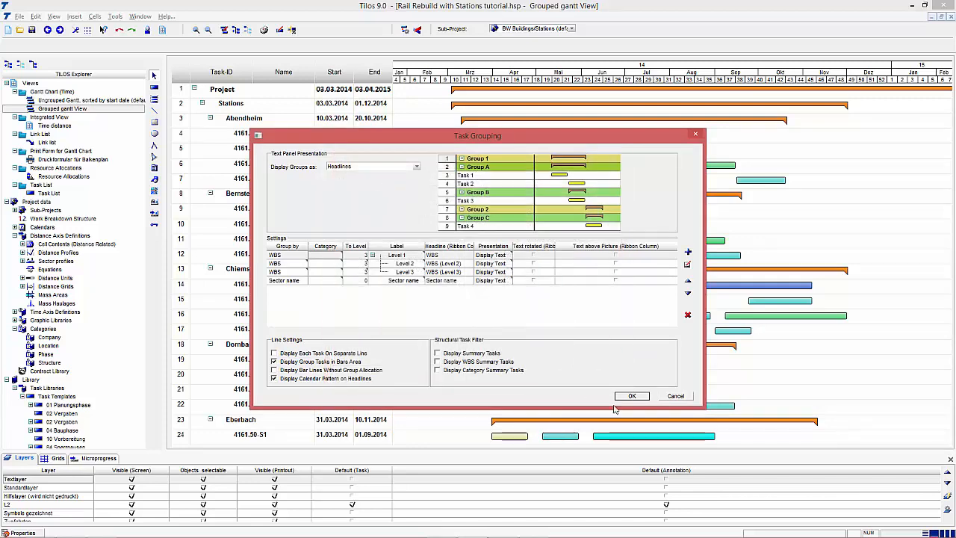
{"action": "left_click", "coordinate": [633, 396]}
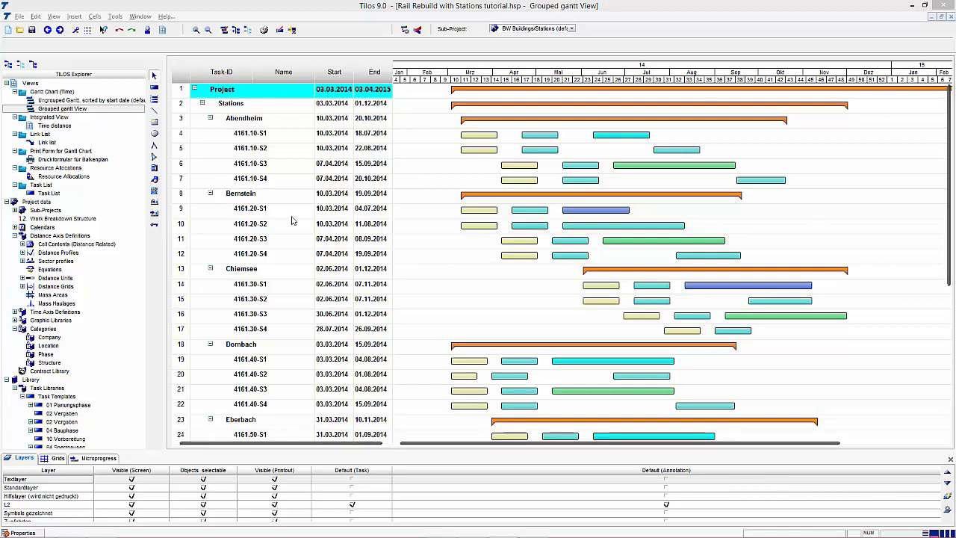
Set the custom headline color of the Level 2 WBS grouping to light purple.
{"action": "right_click", "coordinate": [437, 212]}
{"action": "left_click", "coordinate": [475, 275]}
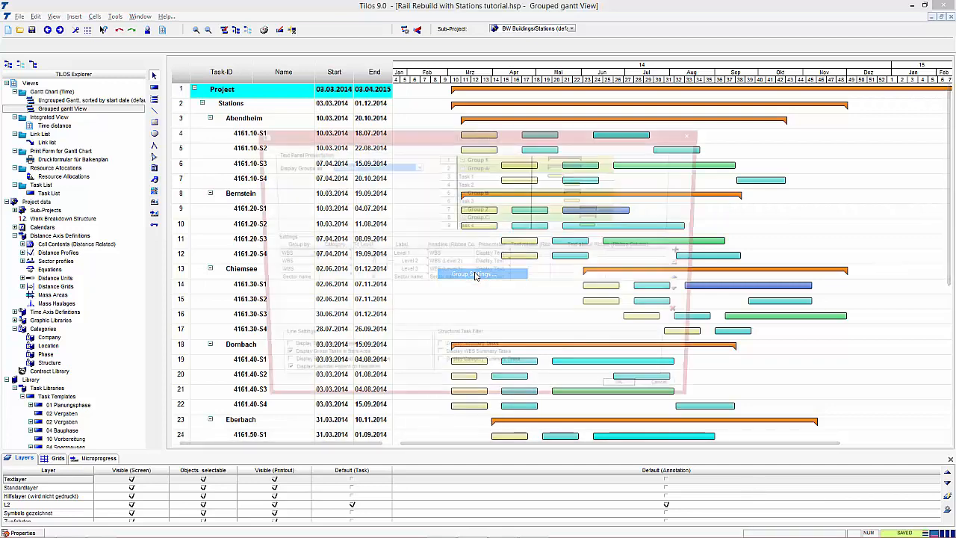
{"action": "double_click", "coordinate": [290, 267]}
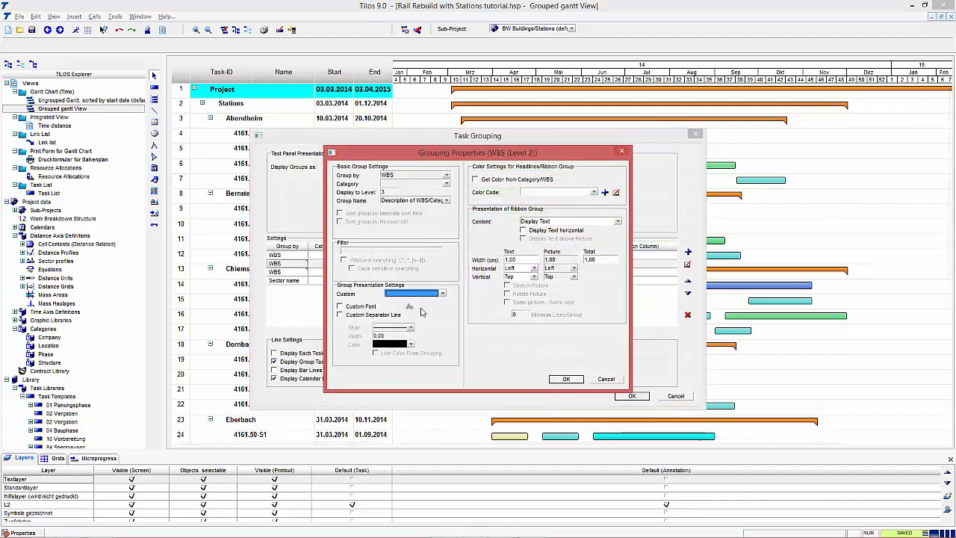
{"action": "left_click", "coordinate": [443, 294]}
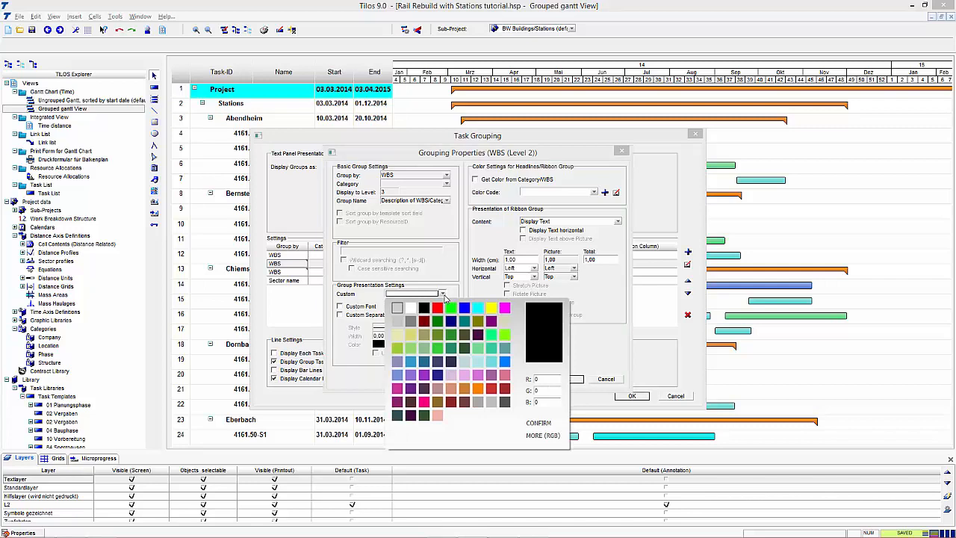
{"action": "left_click", "coordinate": [452, 375]}
{"action": "left_click", "coordinate": [566, 380]}
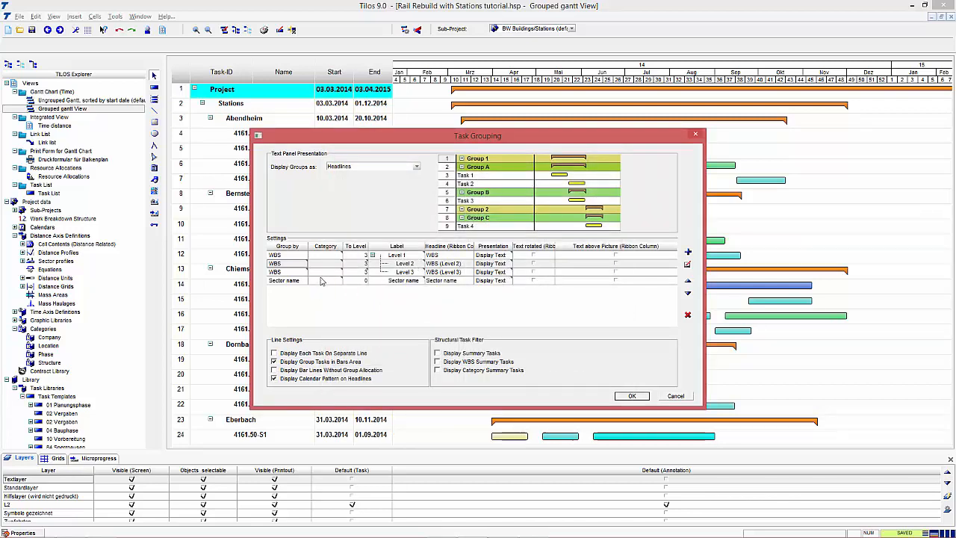
Set the custom headline color of the Level 3 WBS grouping to orange and apply the group settings.
{"action": "double_click", "coordinate": [331, 276]}
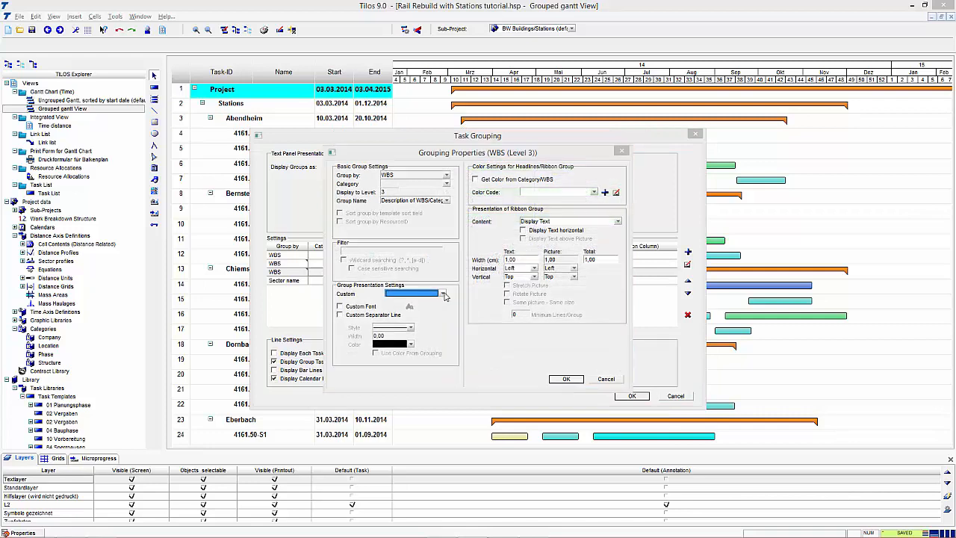
{"action": "left_click", "coordinate": [444, 295]}
{"action": "left_click", "coordinate": [480, 393]}
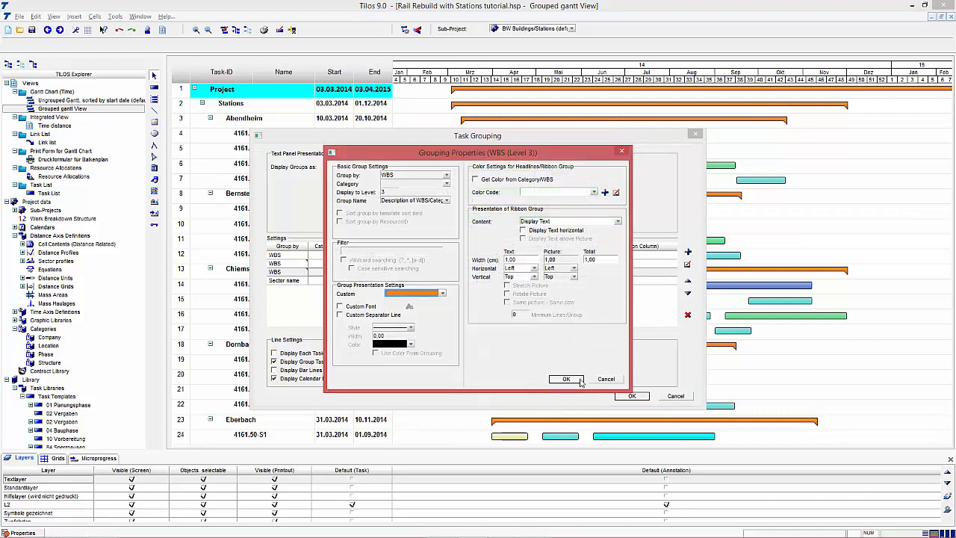
{"action": "left_click", "coordinate": [579, 381]}
{"action": "left_click", "coordinate": [632, 396]}
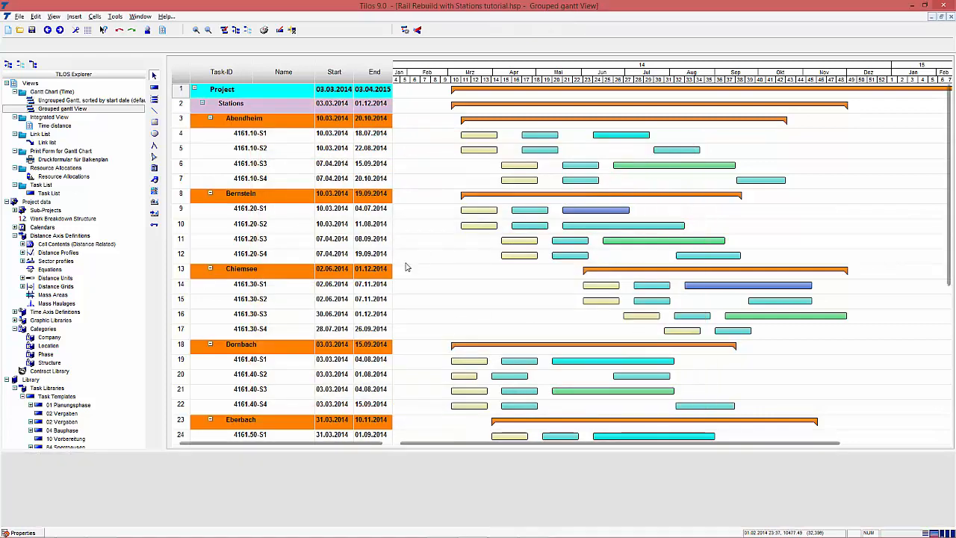
Assign the color code 1er Schritte bis 40 to the Level 3 WBS grouping and apply it to the Gantt view.
{"action": "scroll", "coordinate": [437, 276], "scroll_direction": "down", "scroll_amount": 2}
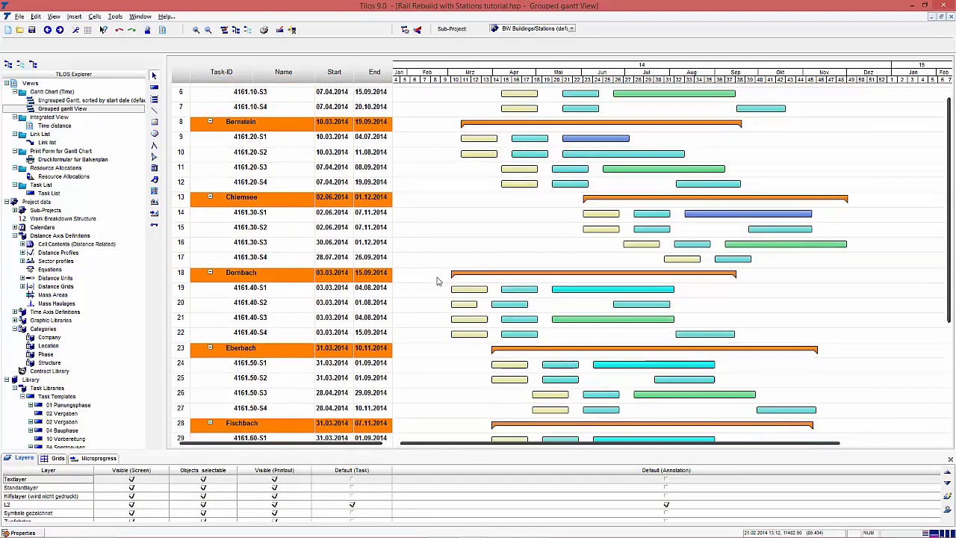
{"action": "scroll", "coordinate": [438, 281], "scroll_direction": "down", "scroll_amount": 4}
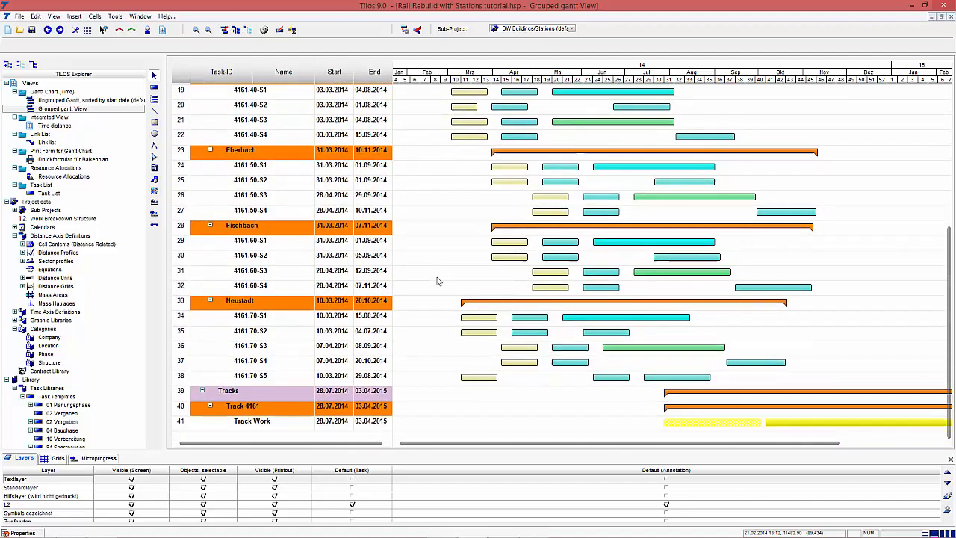
{"action": "scroll", "coordinate": [437, 281], "scroll_direction": "up", "scroll_amount": 5}
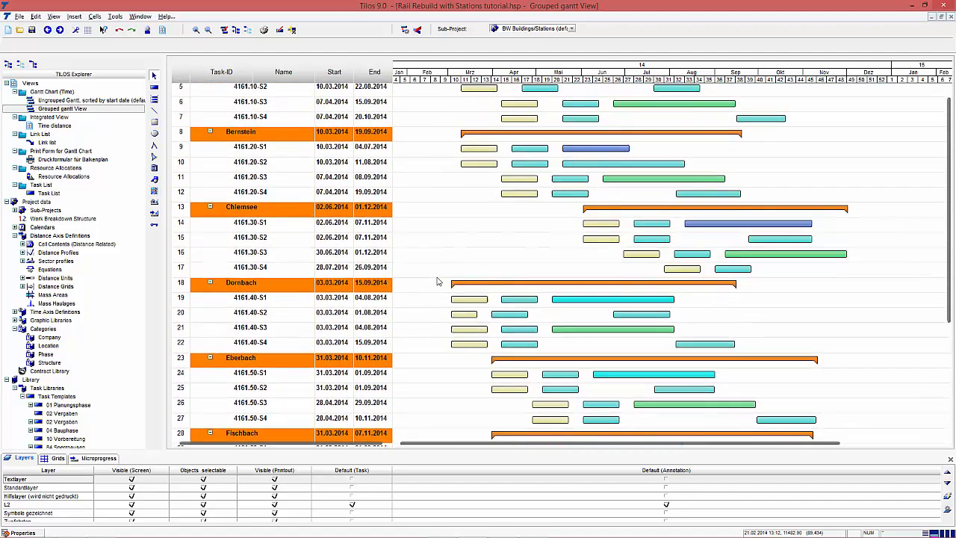
{"action": "scroll", "coordinate": [438, 281], "scroll_direction": "up", "scroll_amount": 2}
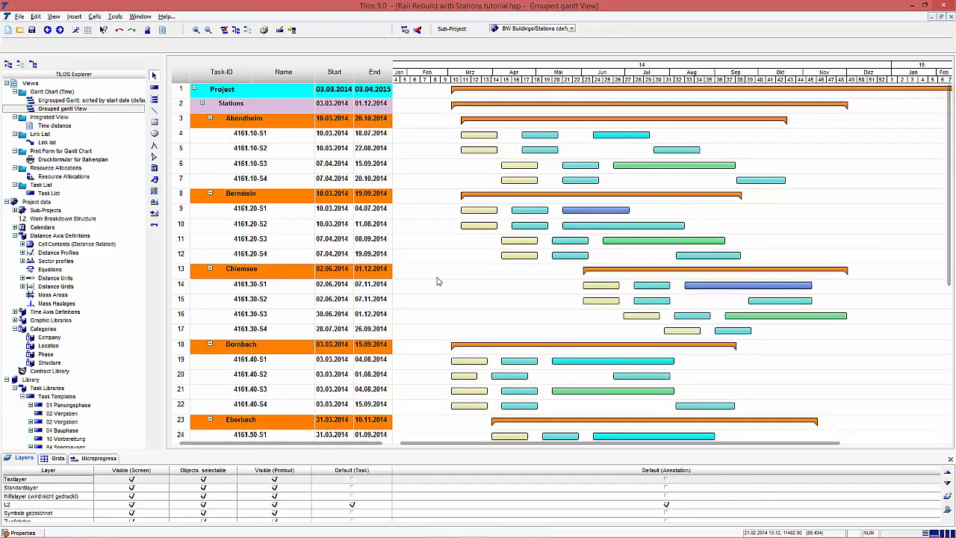
{"action": "right_click", "coordinate": [438, 281]}
{"action": "left_click", "coordinate": [482, 332]}
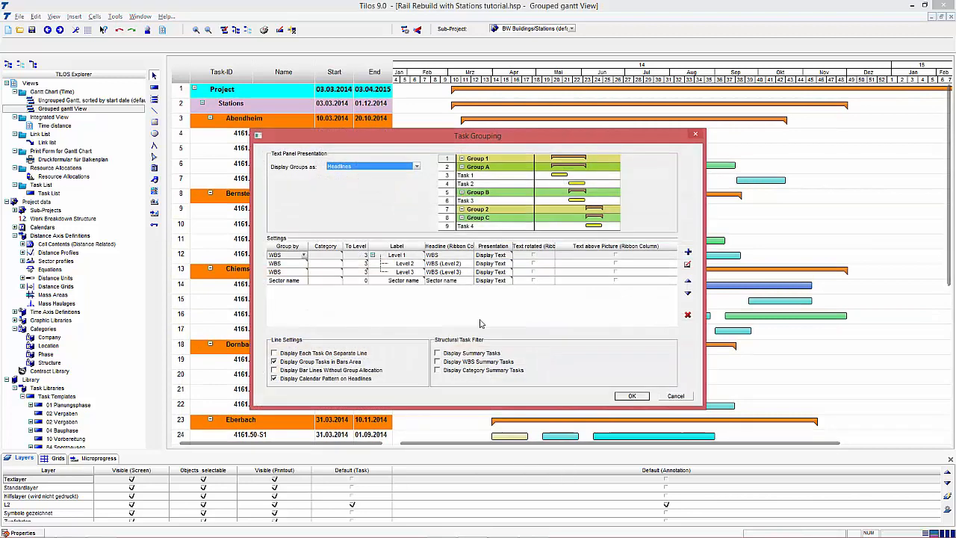
{"action": "double_click", "coordinate": [323, 273]}
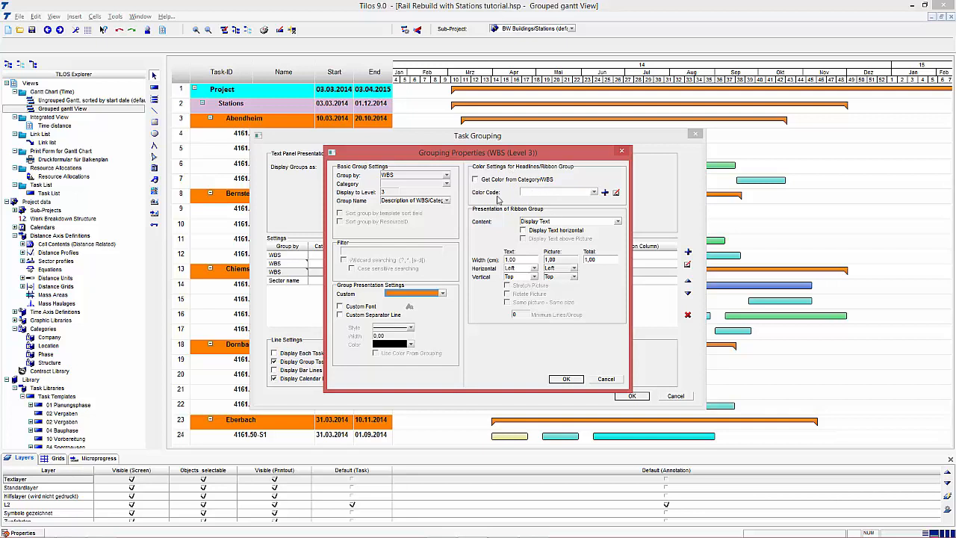
{"action": "left_click", "coordinate": [593, 192]}
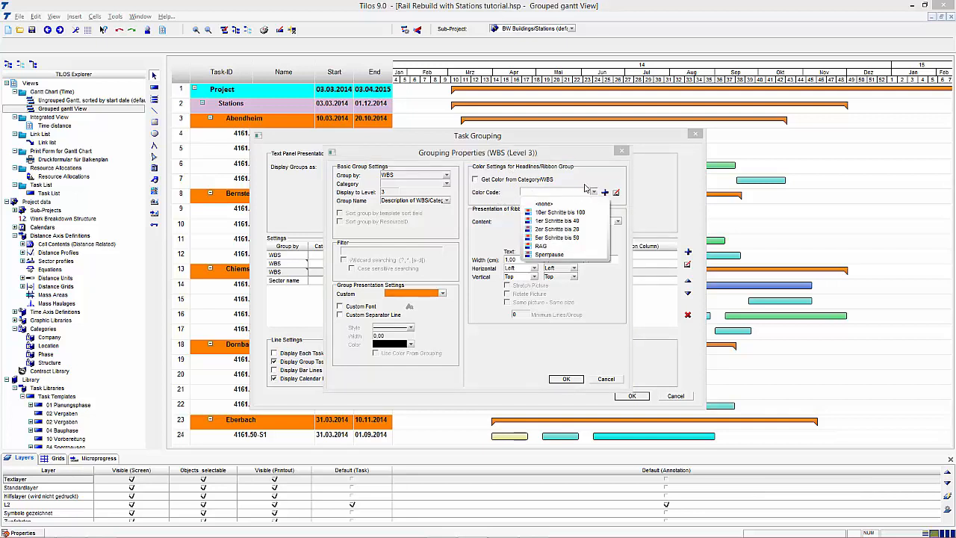
{"action": "left_click", "coordinate": [586, 187]}
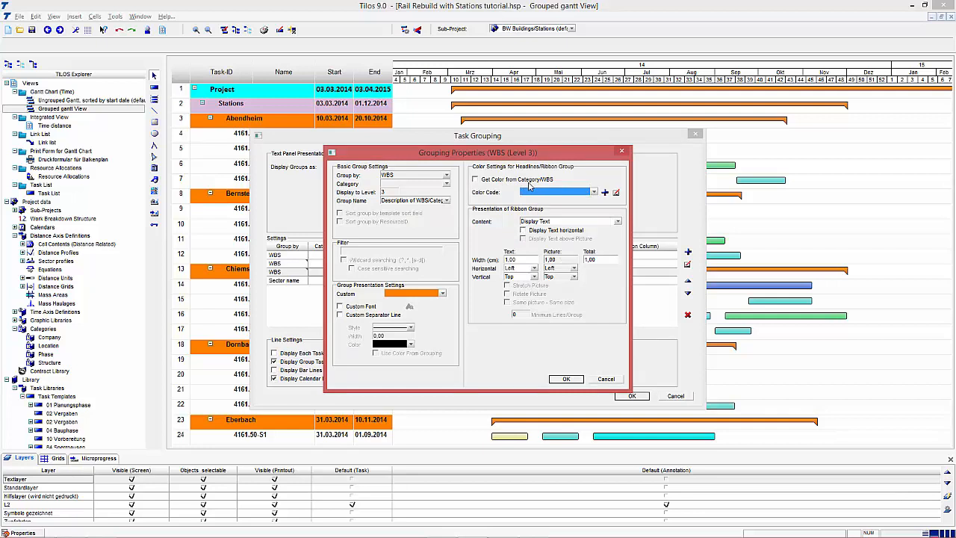
{"action": "left_click", "coordinate": [593, 193]}
{"action": "left_click", "coordinate": [591, 224]}
{"action": "left_click", "coordinate": [566, 379]}
{"action": "left_click", "coordinate": [631, 396]}
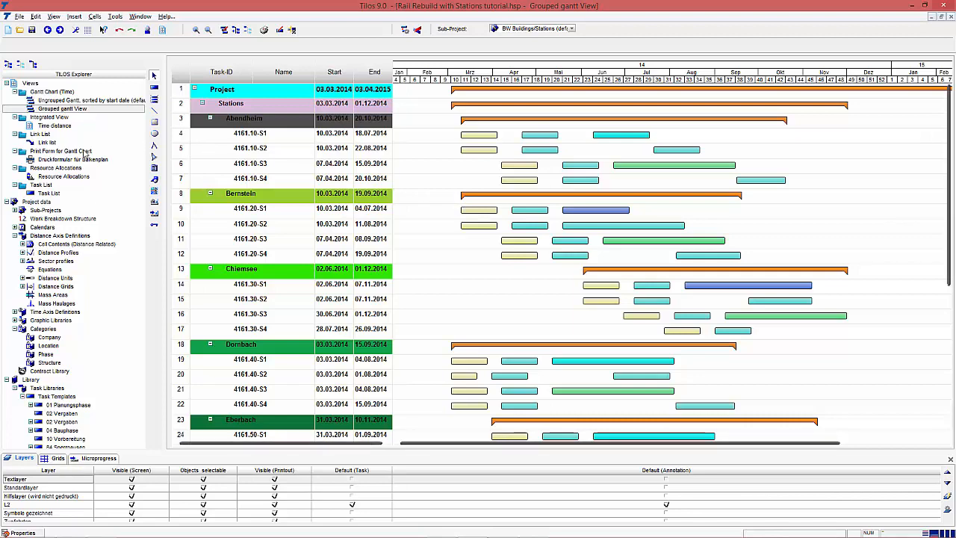
In the Work Breakdown Structure, set background colors: stations green, Design orange, Award light blue, Construction yellow and Tracks pink, and save the project.
{"action": "left_click", "coordinate": [67, 218]}
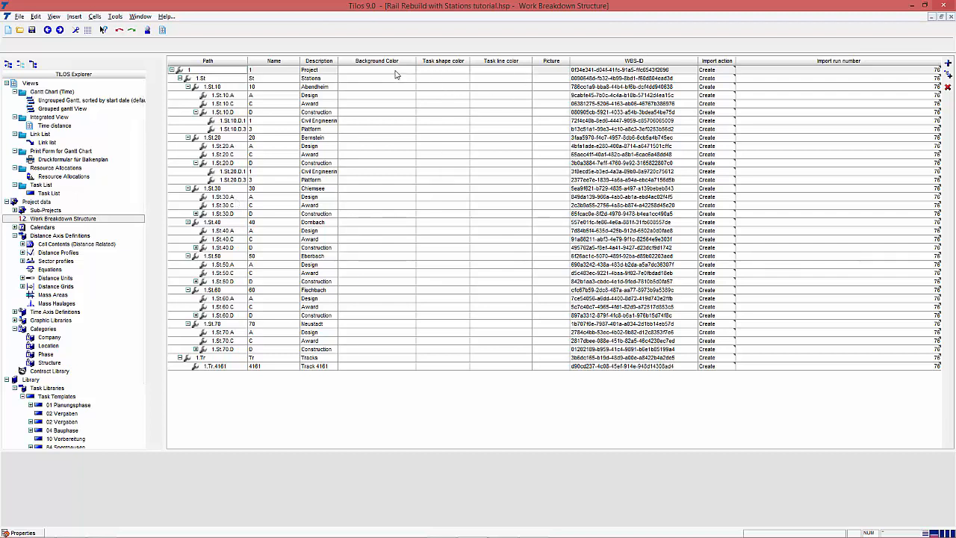
{"action": "left_click", "coordinate": [404, 95]}
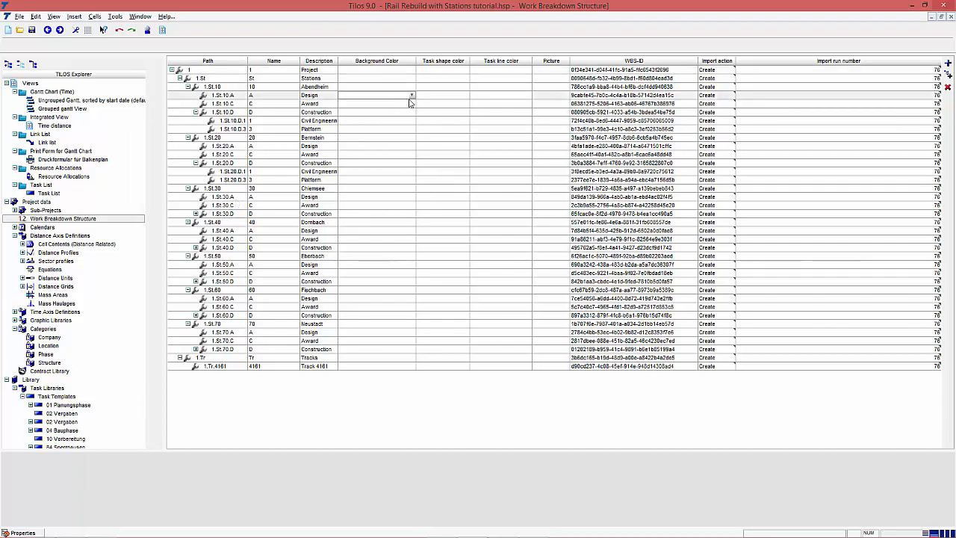
{"action": "left_click", "coordinate": [412, 96]}
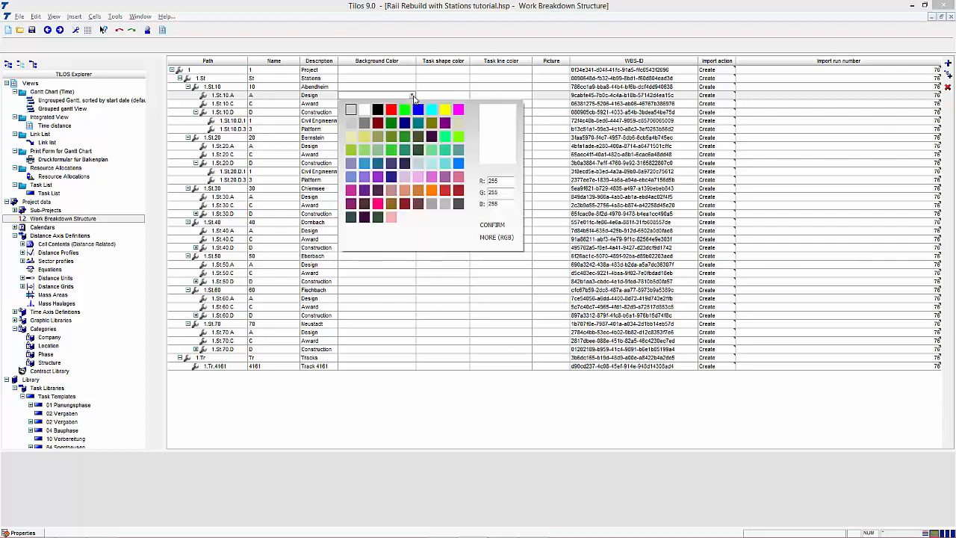
{"action": "left_click", "coordinate": [413, 97]}
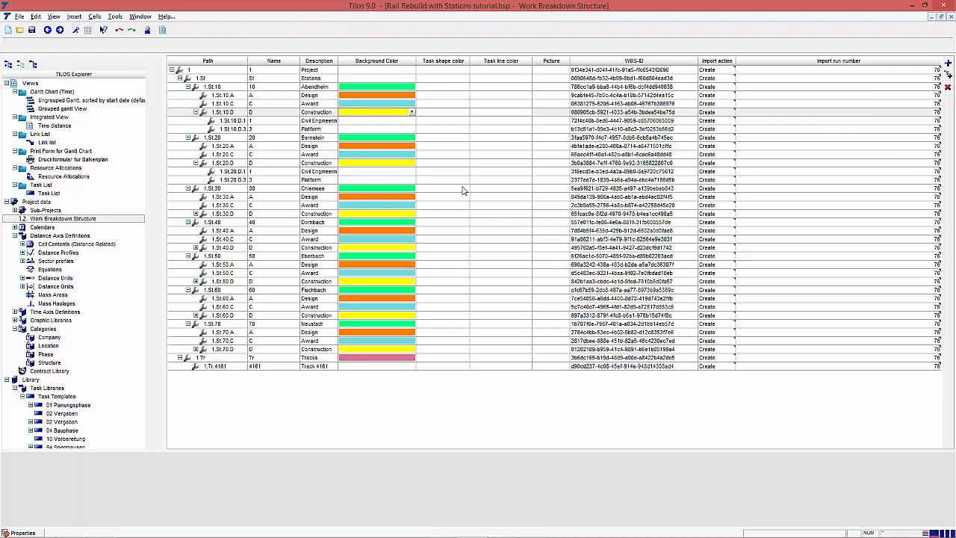
{"action": "key", "text": "ctrl+s"}
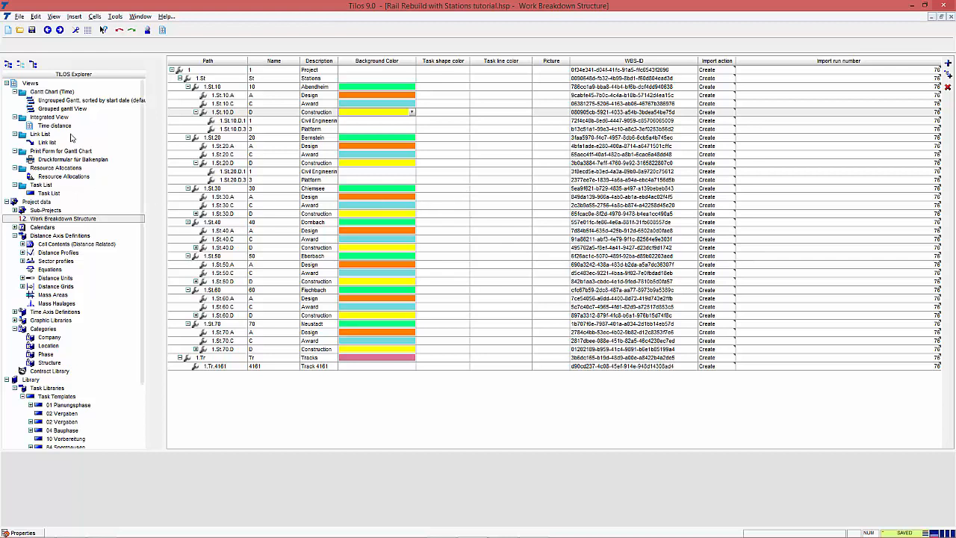
In the grouped Gantt view, set the Level 3 WBS grouping to get its headline color from Category/WBS.
{"action": "left_click", "coordinate": [67, 109]}
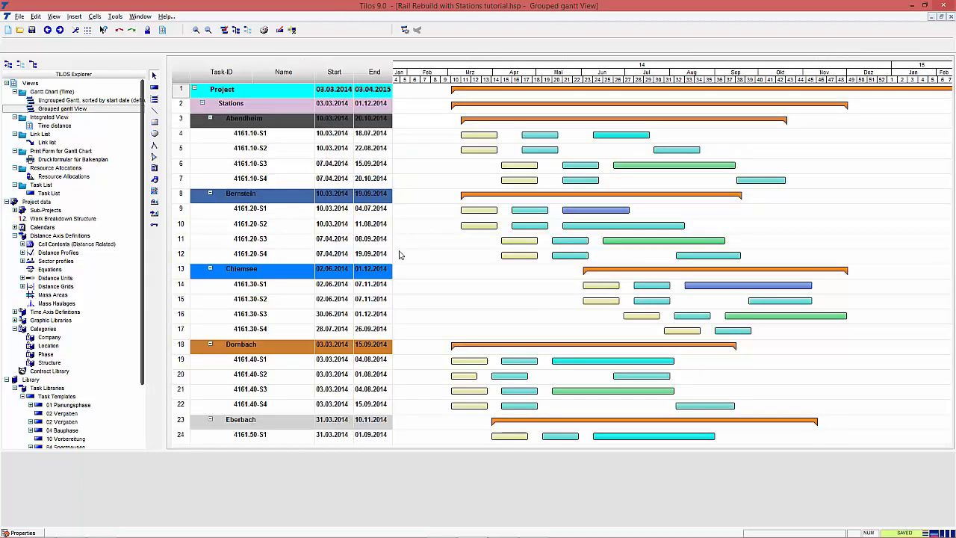
{"action": "right_click", "coordinate": [447, 251]}
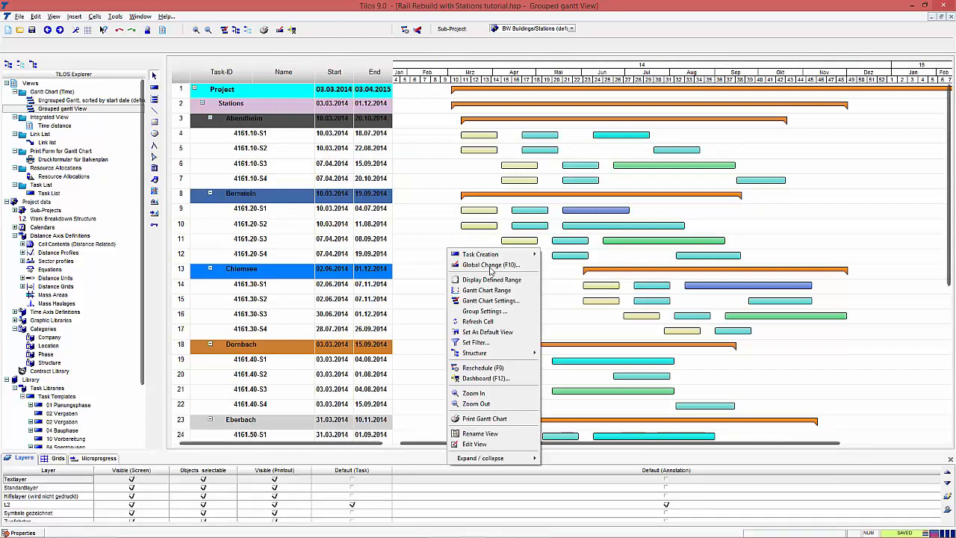
{"action": "left_click", "coordinate": [504, 312]}
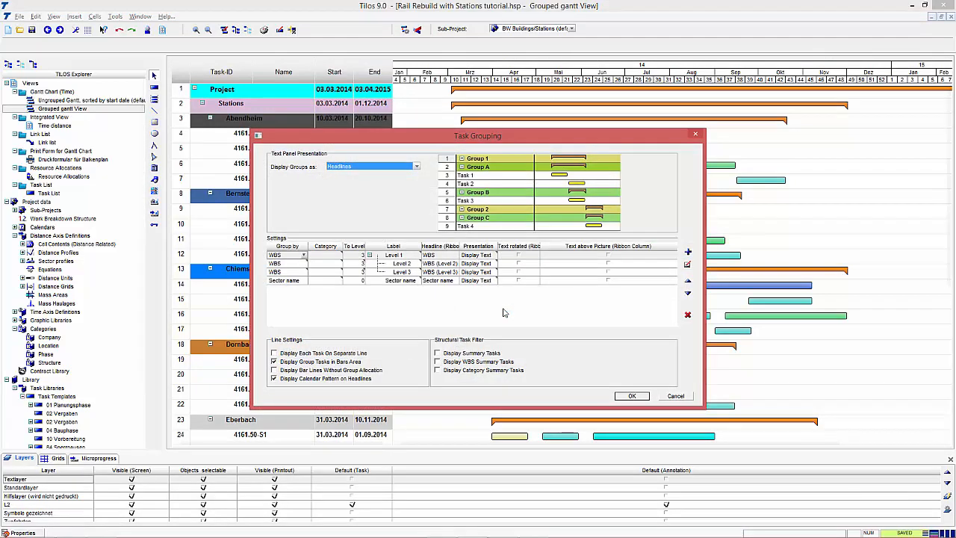
{"action": "double_click", "coordinate": [401, 274]}
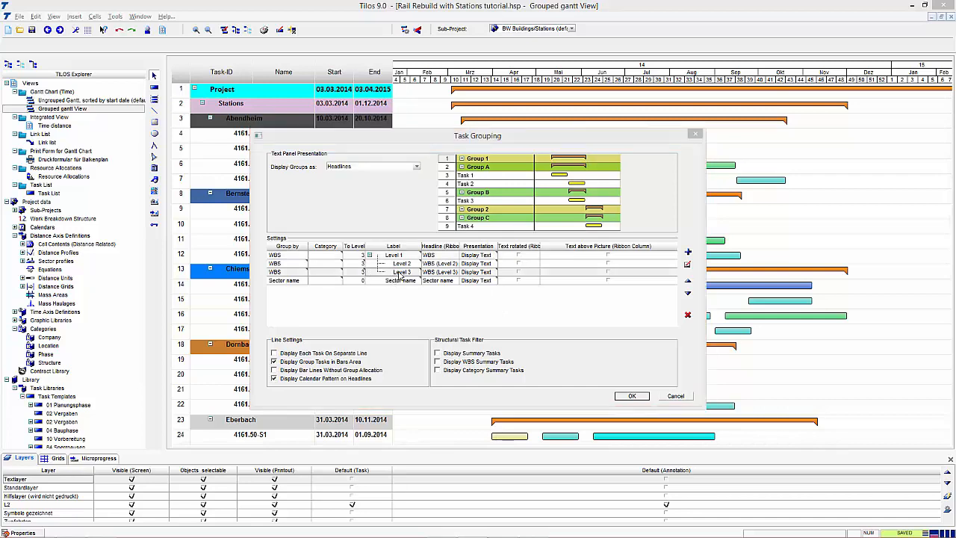
{"action": "left_click", "coordinate": [500, 184]}
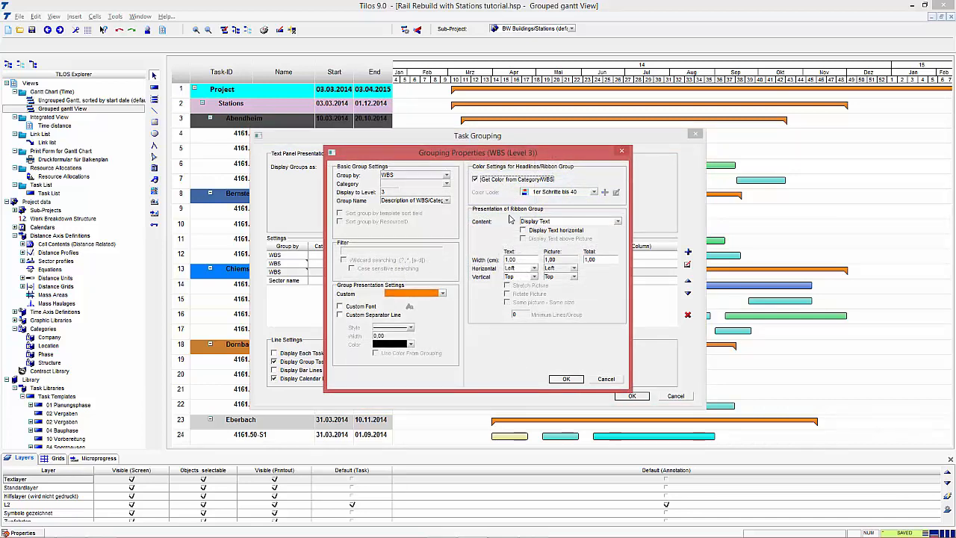
{"action": "left_click", "coordinate": [566, 379]}
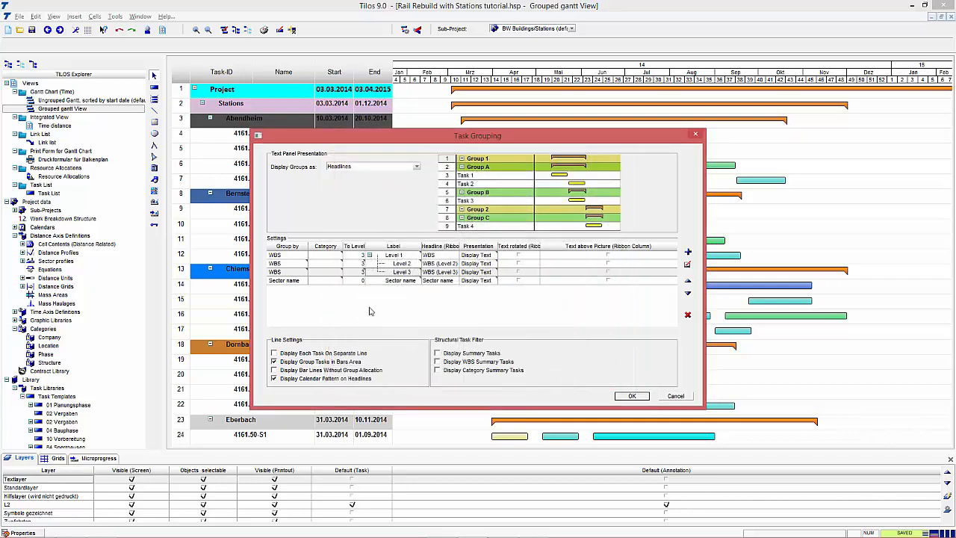
Set the Level 2 WBS grouping to get its color from Category/WBS, apply the group settings and review the headline colors.
{"action": "double_click", "coordinate": [346, 264]}
{"action": "left_click", "coordinate": [500, 179]}
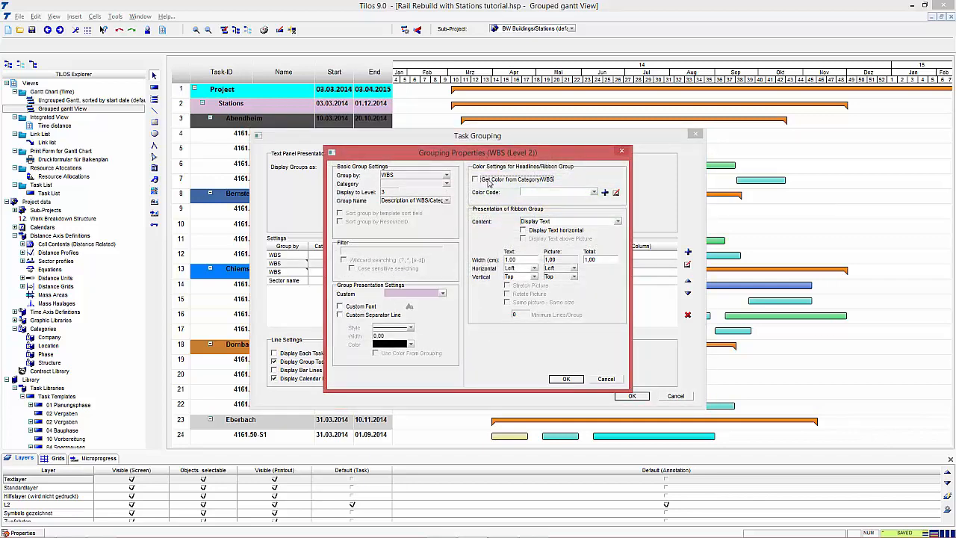
{"action": "left_click", "coordinate": [567, 379]}
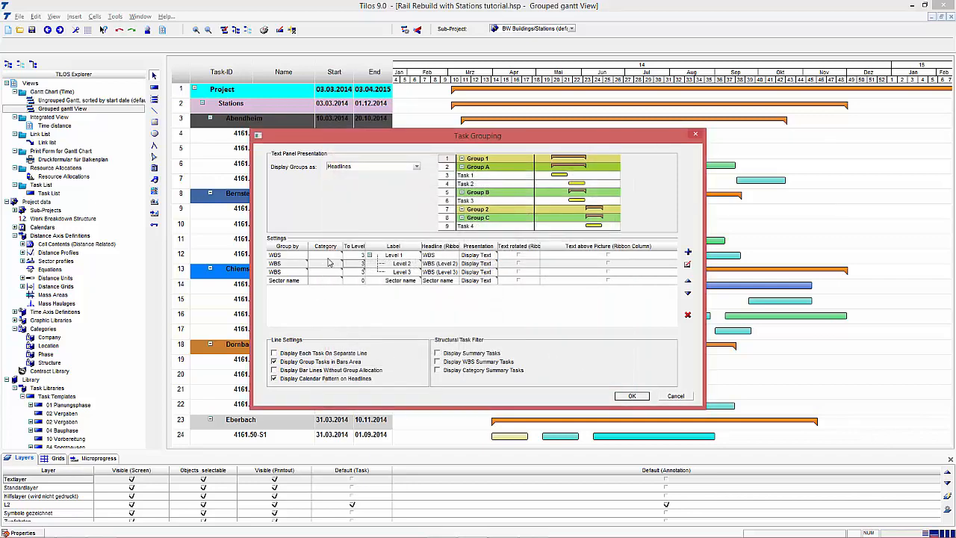
{"action": "left_click", "coordinate": [628, 397]}
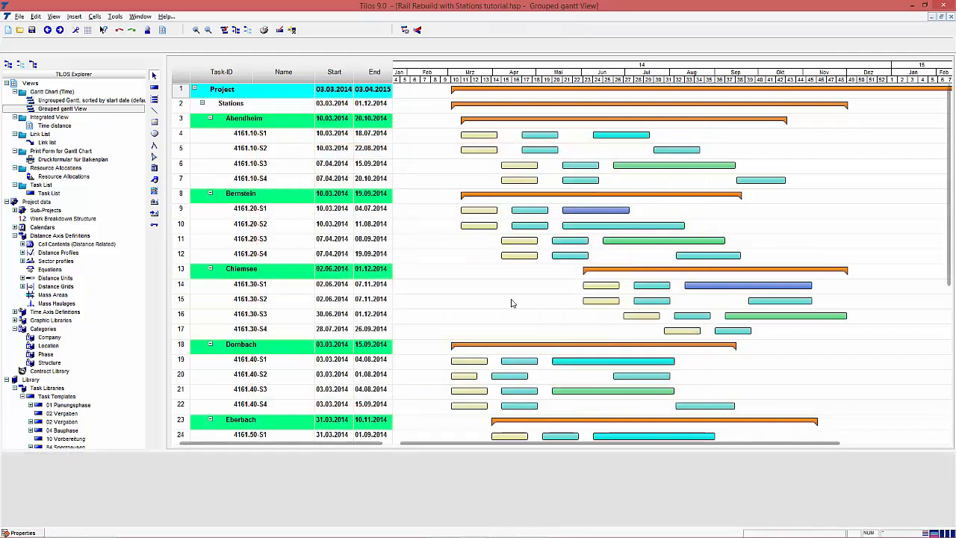
{"action": "scroll", "coordinate": [482, 299], "scroll_direction": "down", "scroll_amount": 3}
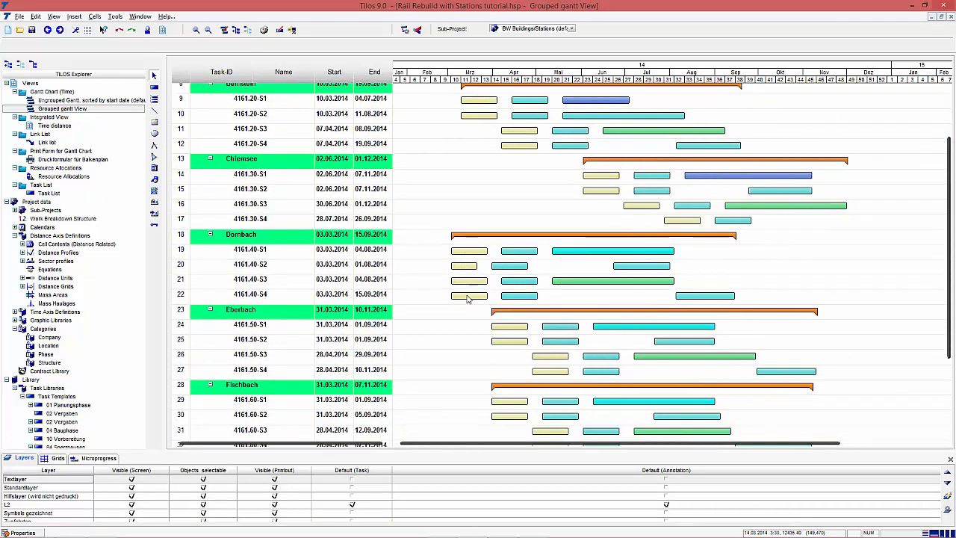
{"action": "scroll", "coordinate": [467, 298], "scroll_direction": "down", "scroll_amount": 3}
{"action": "scroll", "coordinate": [467, 299], "scroll_direction": "down", "scroll_amount": 3}
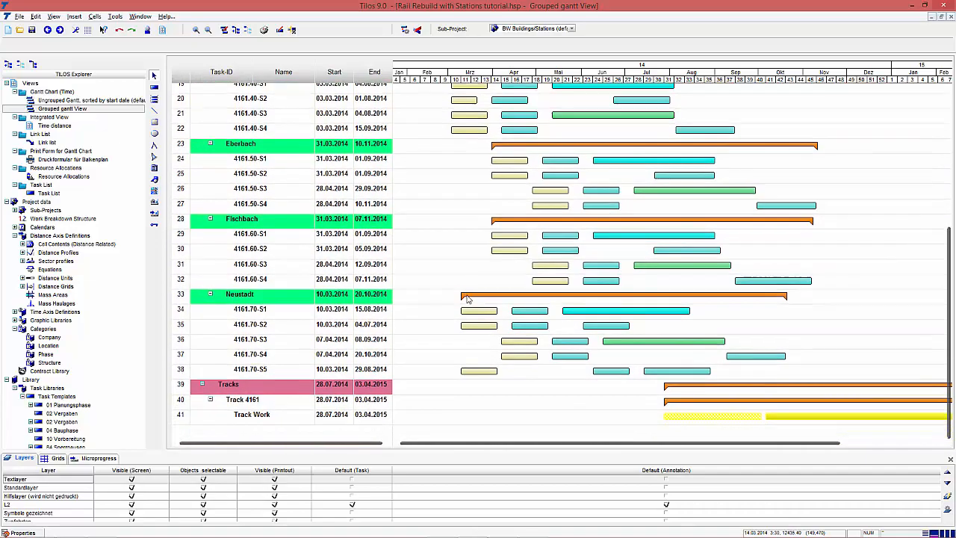
{"action": "scroll", "coordinate": [468, 299], "scroll_direction": "up", "scroll_amount": 7}
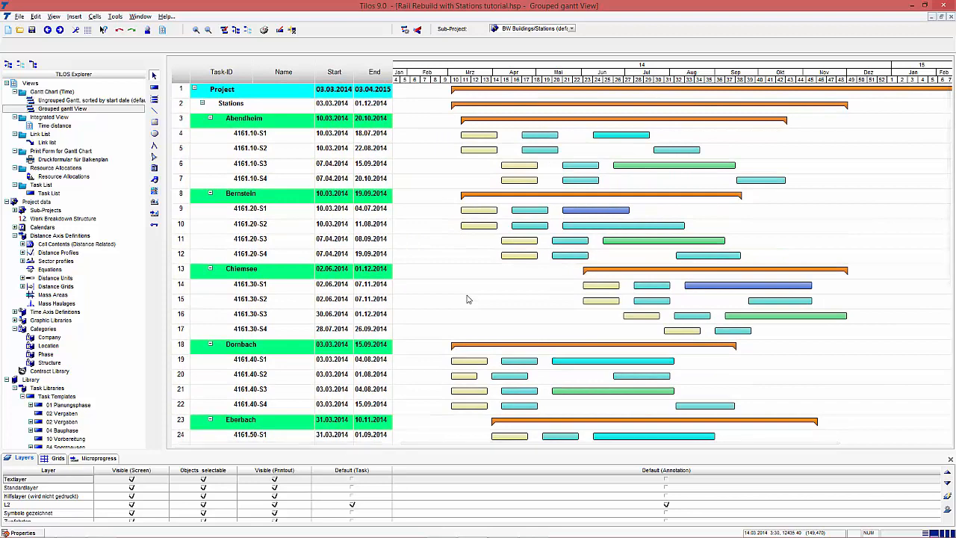
Review the Work Breakdown Structure colors and display the grouped Gantt view's groups as Headlines with Ribbon.
{"action": "double_click", "coordinate": [62, 218]}
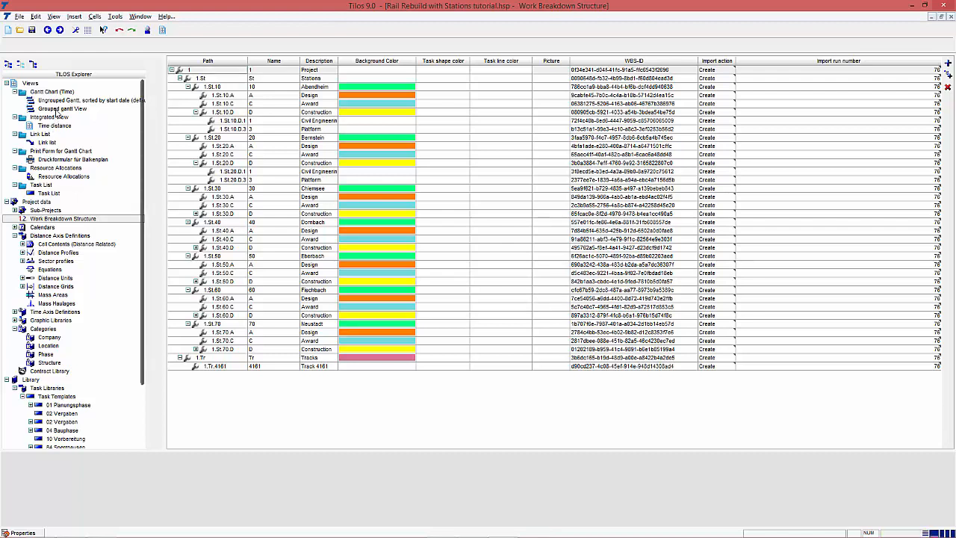
{"action": "double_click", "coordinate": [56, 110]}
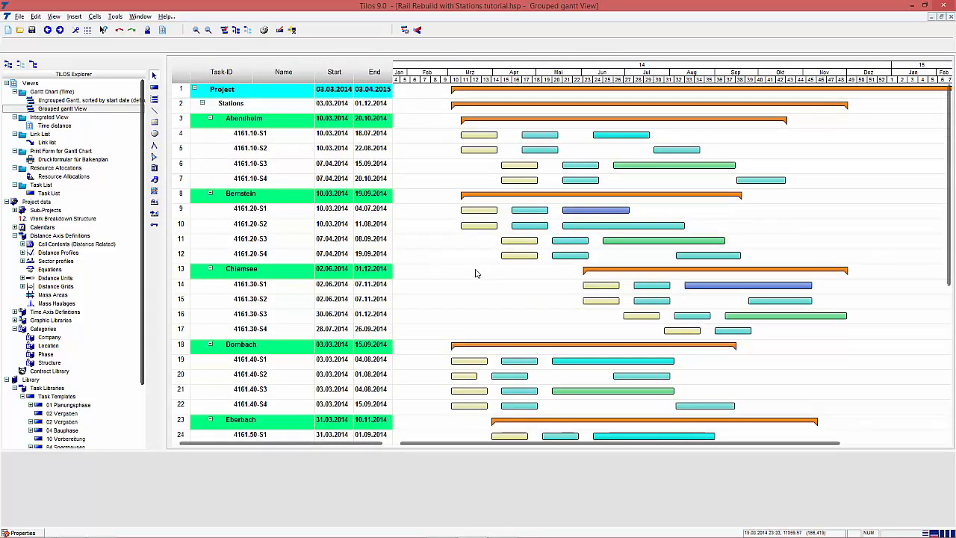
{"action": "right_click", "coordinate": [476, 274]}
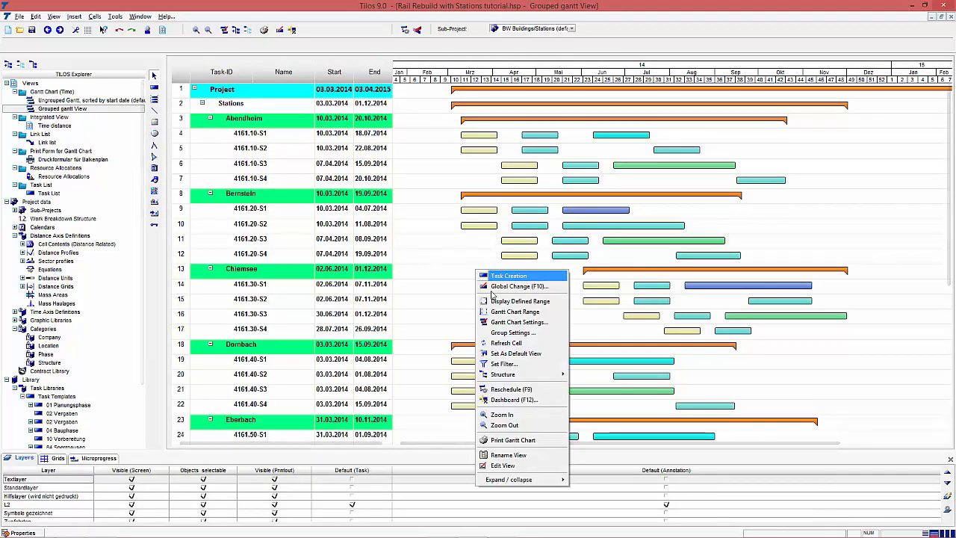
{"action": "left_click", "coordinate": [507, 334]}
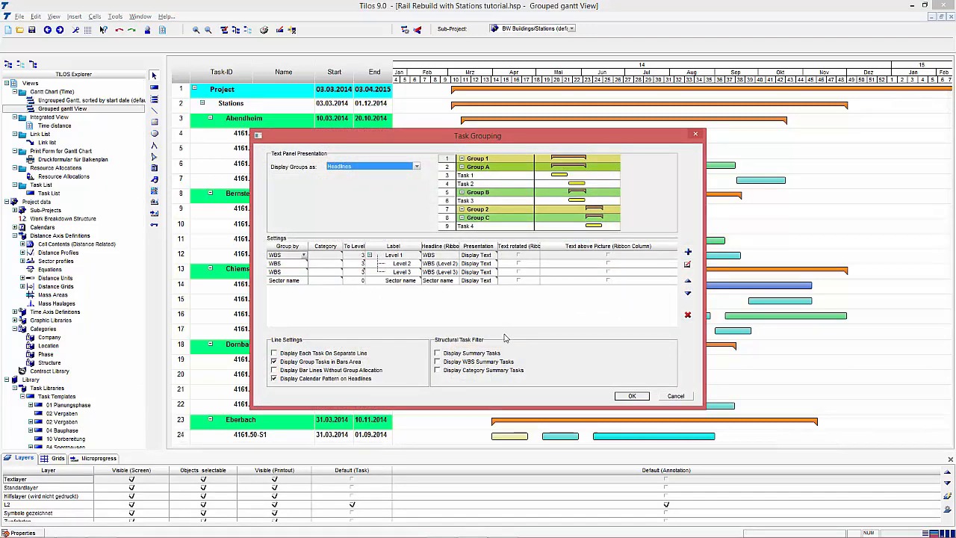
{"action": "left_click", "coordinate": [404, 171]}
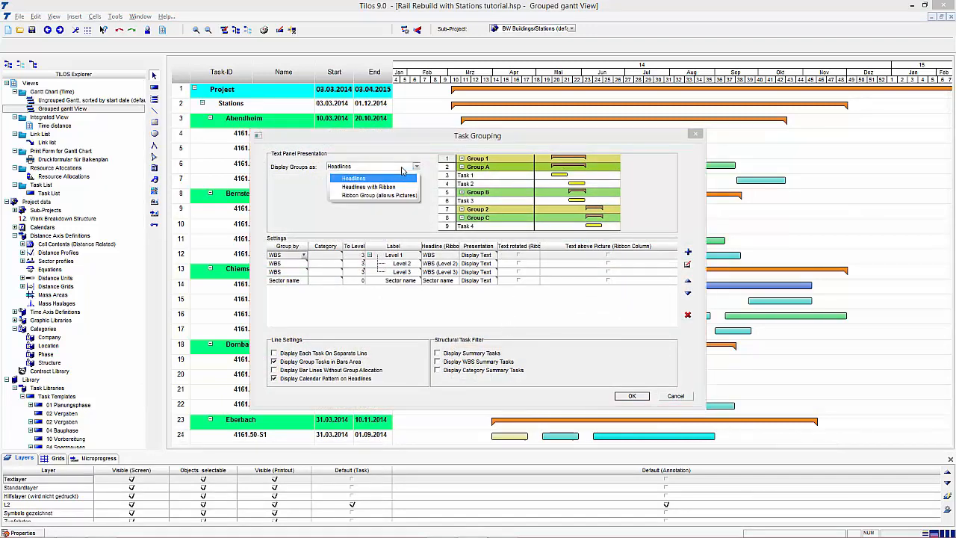
{"action": "left_click", "coordinate": [398, 188]}
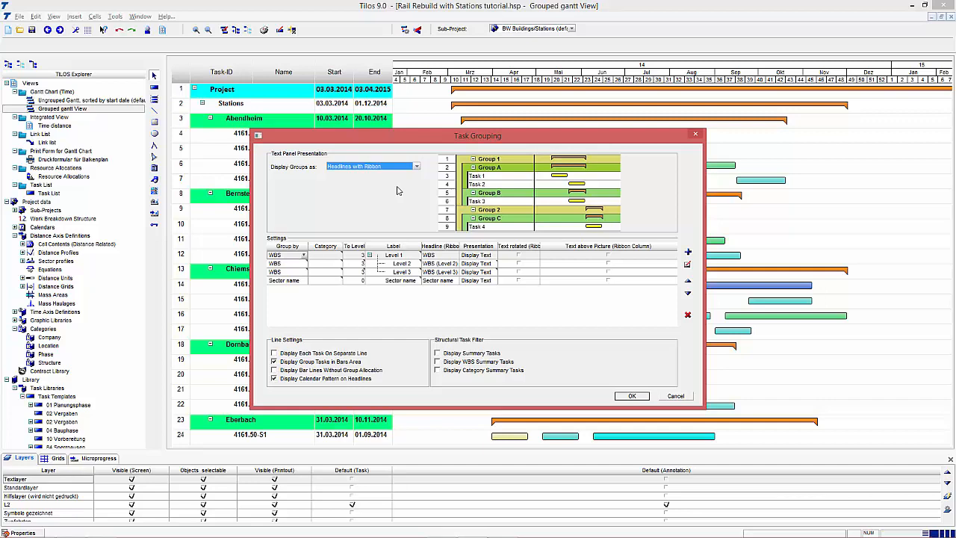
{"action": "left_click", "coordinate": [632, 395]}
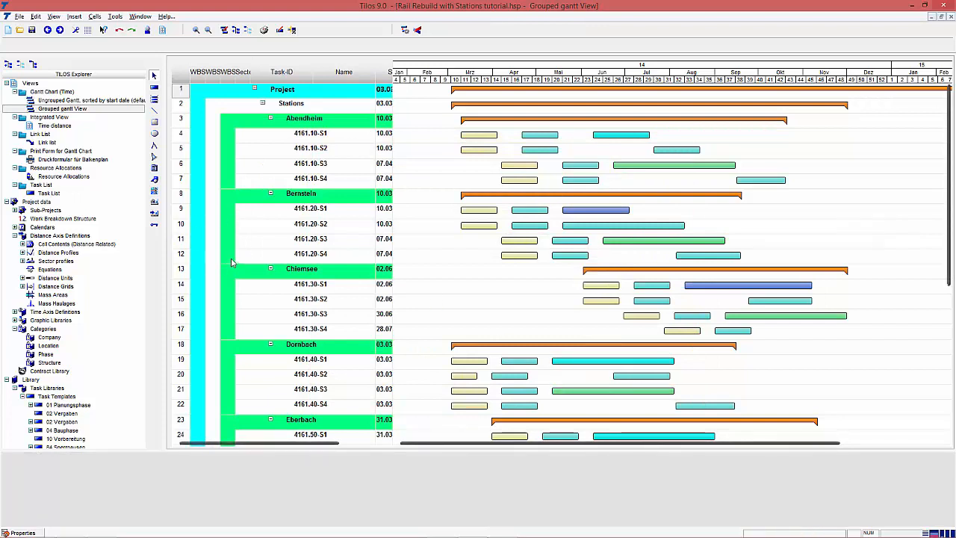
Turn off Get Color from Category/WBS for the Level 2 WBS grouping, apply it and review the grouped Gantt rows.
{"action": "right_click", "coordinate": [429, 179]}
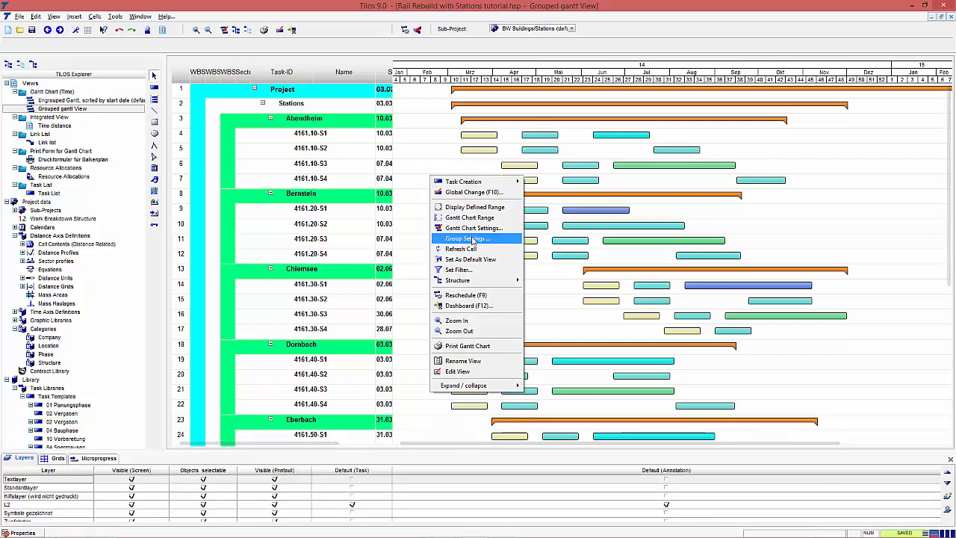
{"action": "left_click", "coordinate": [472, 239]}
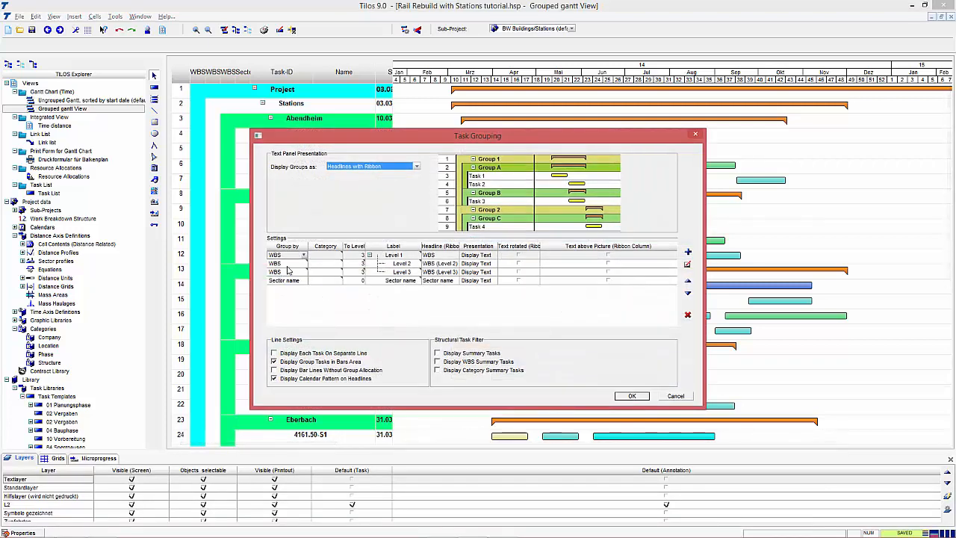
{"action": "double_click", "coordinate": [287, 265]}
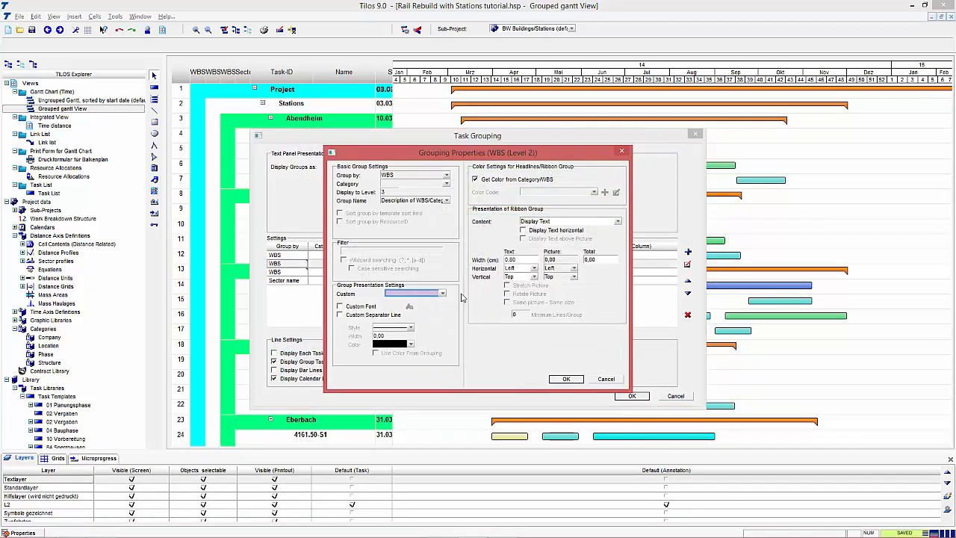
{"action": "left_click", "coordinate": [493, 181]}
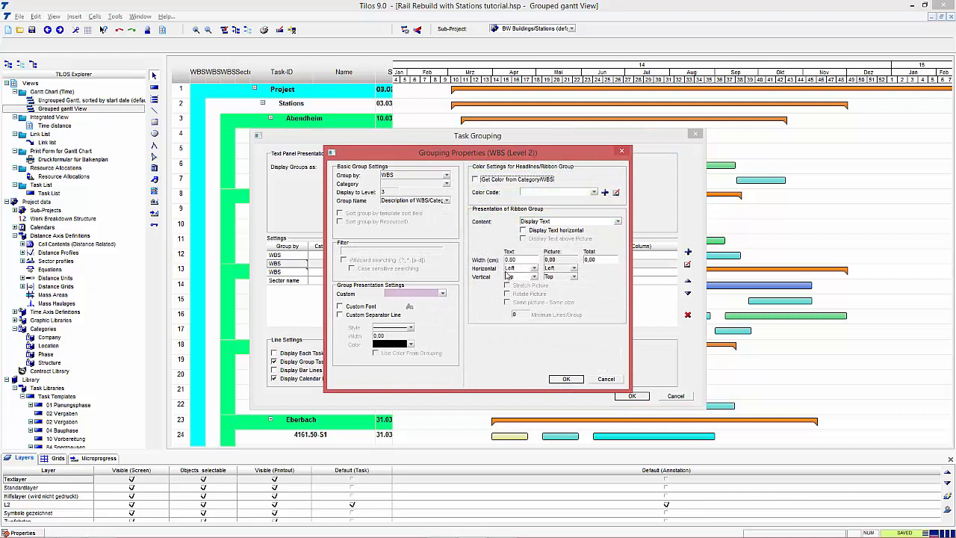
{"action": "left_click", "coordinate": [568, 380]}
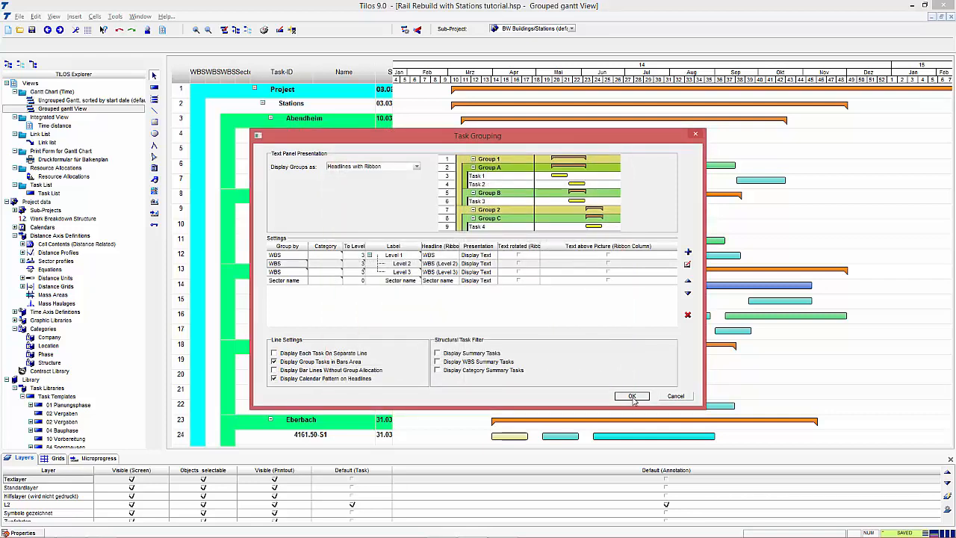
{"action": "left_click", "coordinate": [631, 396]}
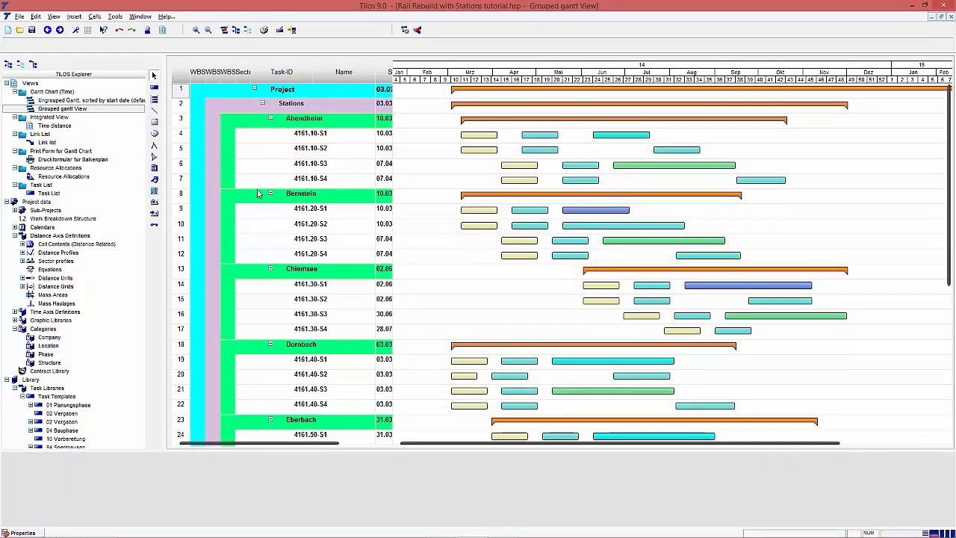
{"action": "scroll", "coordinate": [256, 213], "scroll_direction": "down", "scroll_amount": 4}
{"action": "scroll", "coordinate": [253, 275], "scroll_direction": "down", "scroll_amount": 5}
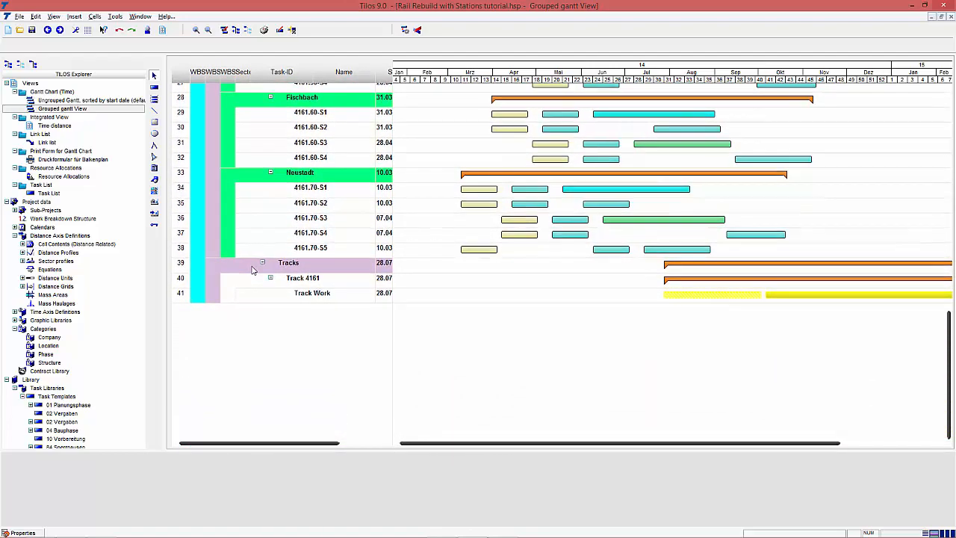
{"action": "scroll", "coordinate": [232, 288], "scroll_direction": "up", "scroll_amount": 4}
{"action": "scroll", "coordinate": [253, 271], "scroll_direction": "up", "scroll_amount": 3}
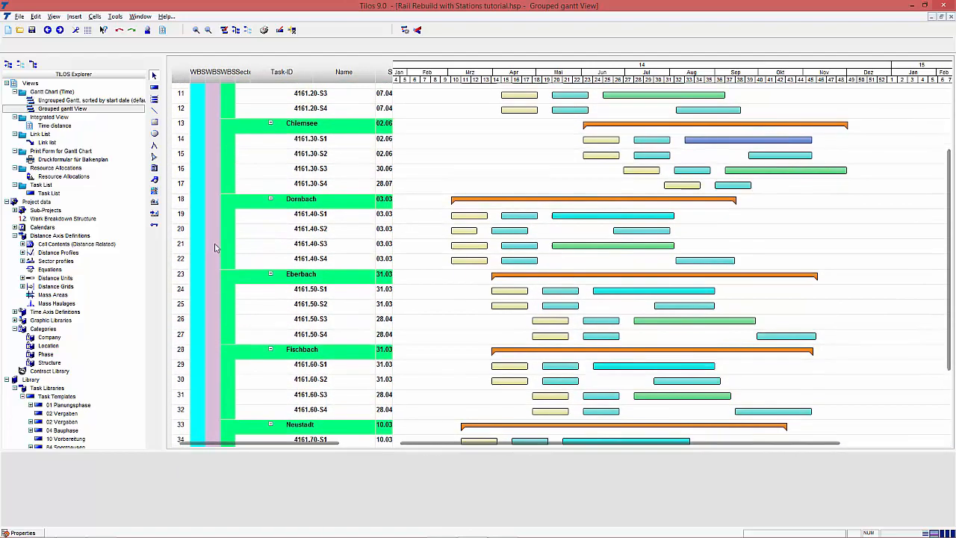
{"action": "scroll", "coordinate": [287, 224], "scroll_direction": "up", "scroll_amount": 1}
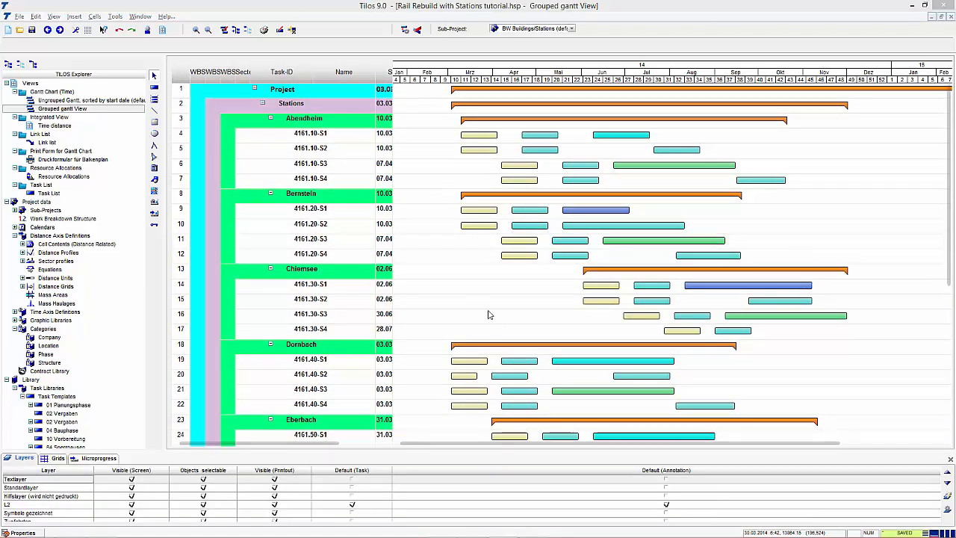
In the grouped Gantt view's group settings, set the group display to Ribbon Group (allows Pictures).
{"action": "right_click", "coordinate": [472, 286]}
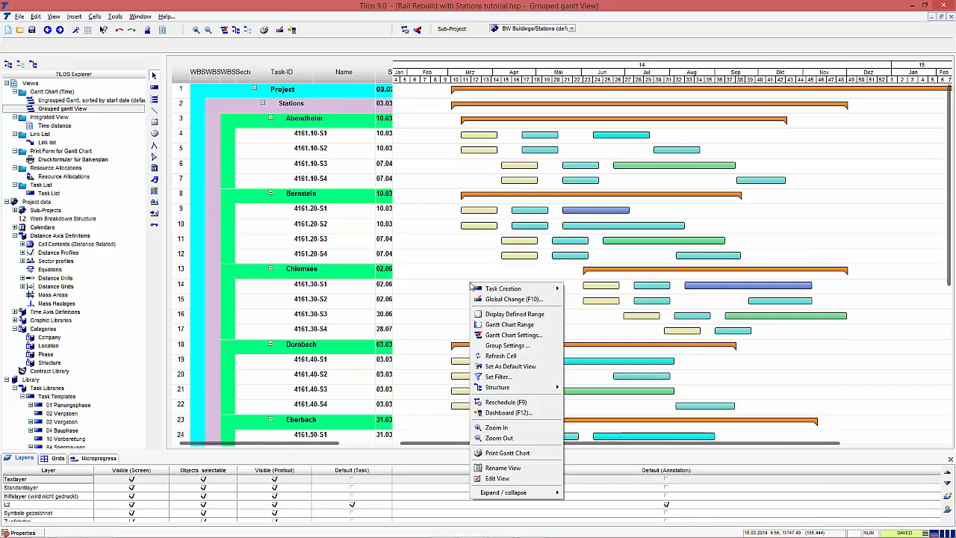
{"action": "left_click", "coordinate": [509, 346]}
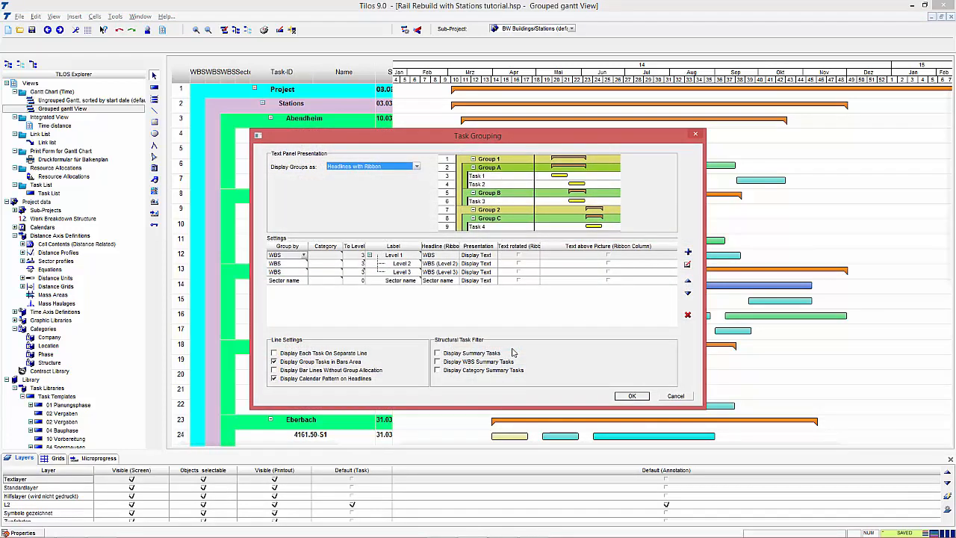
{"action": "left_click", "coordinate": [382, 168]}
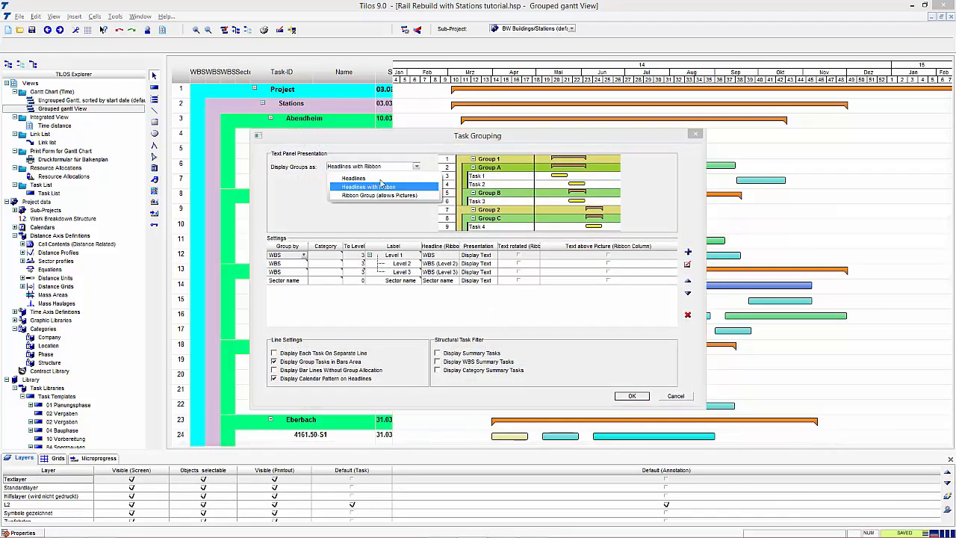
{"action": "left_click", "coordinate": [385, 198]}
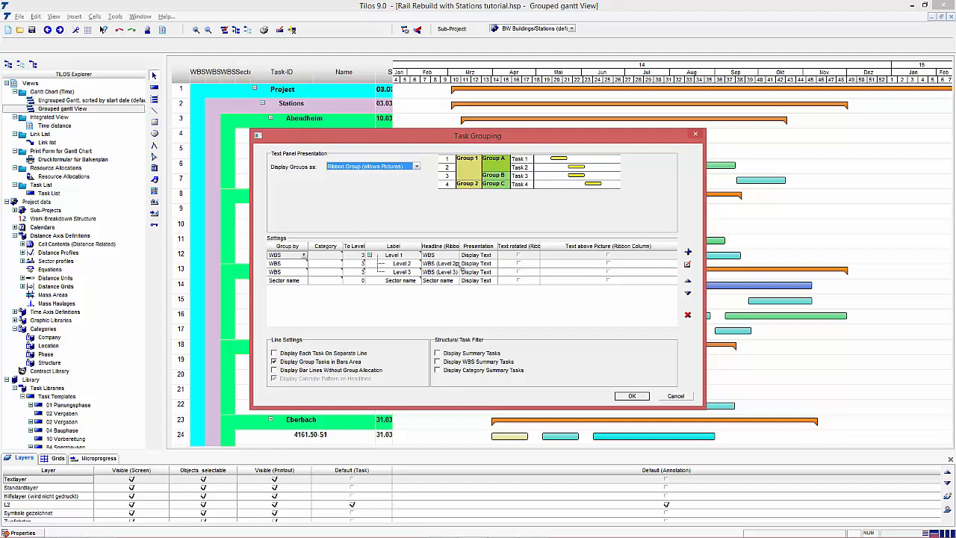
Enable rotated text for WBS grouping Levels 1, 2 and 3 and apply the group settings.
{"action": "left_click", "coordinate": [518, 255]}
{"action": "left_click", "coordinate": [519, 264]}
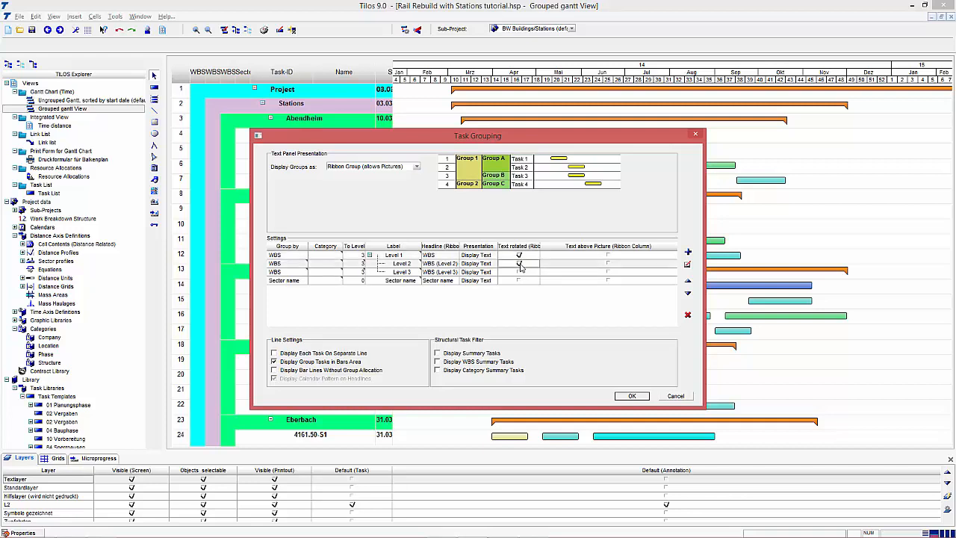
{"action": "left_click", "coordinate": [519, 271]}
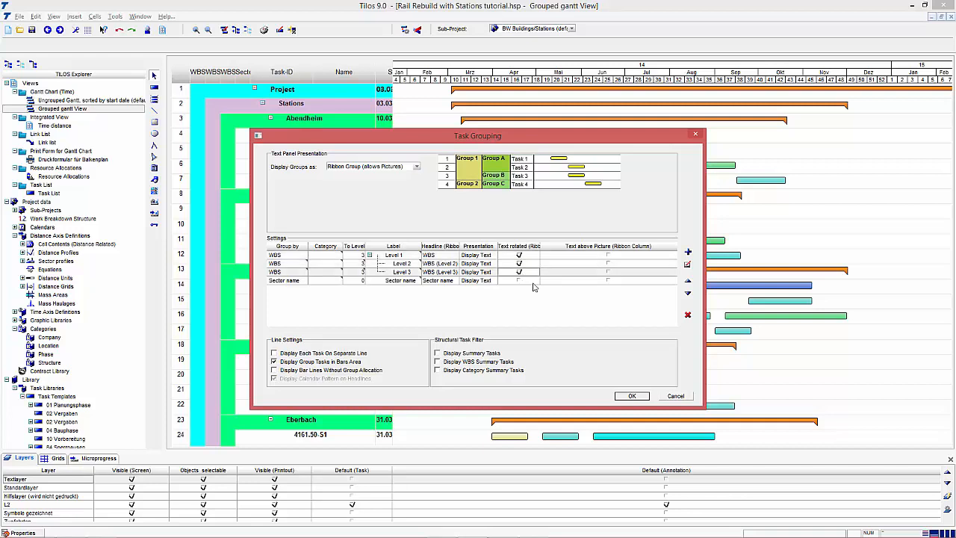
{"action": "left_click", "coordinate": [635, 397]}
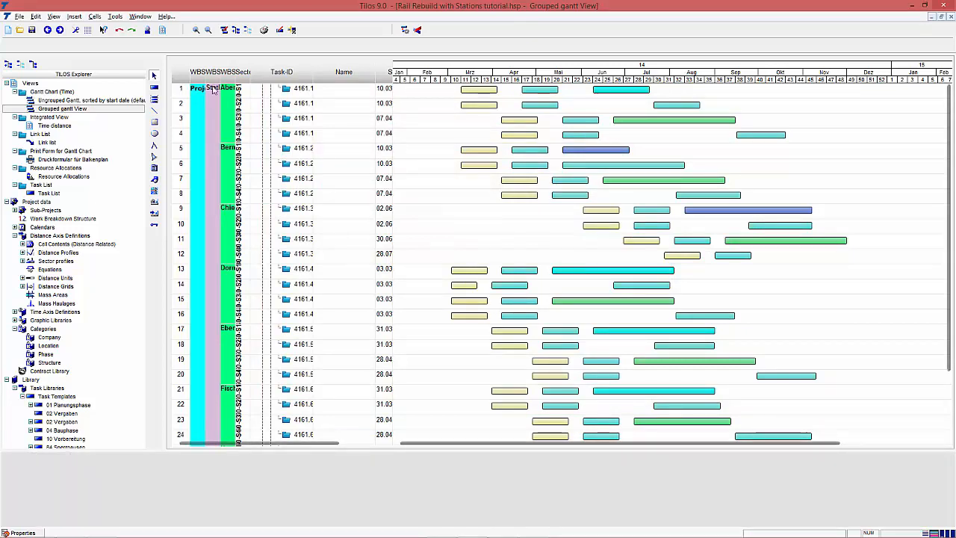
Widen the three WBS ribbon columns to show their full names and narrow the text panel to end after WBS (Level 3).
{"action": "left_click_drag", "start_coordinate": [221, 75], "coordinate": [266, 75]}
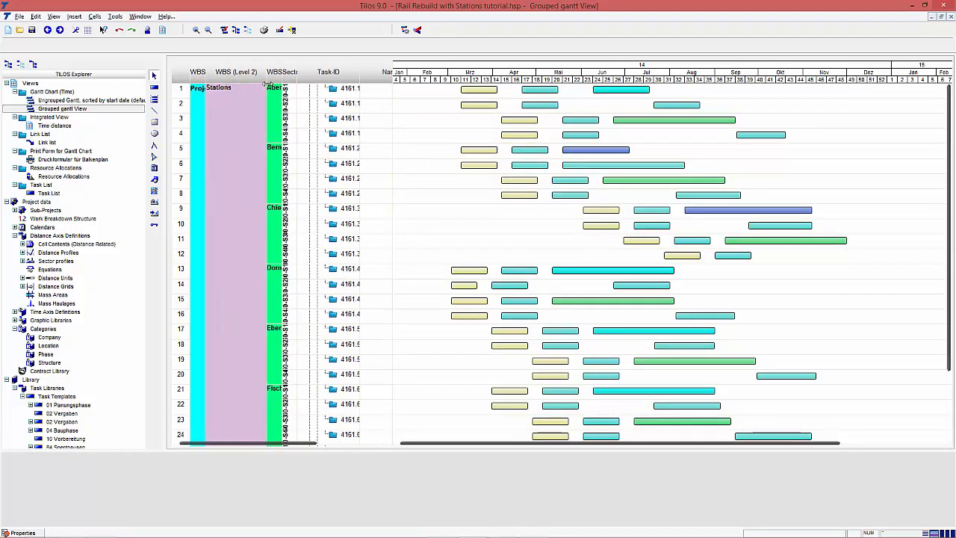
{"action": "left_click_drag", "start_coordinate": [209, 79], "coordinate": [232, 78]}
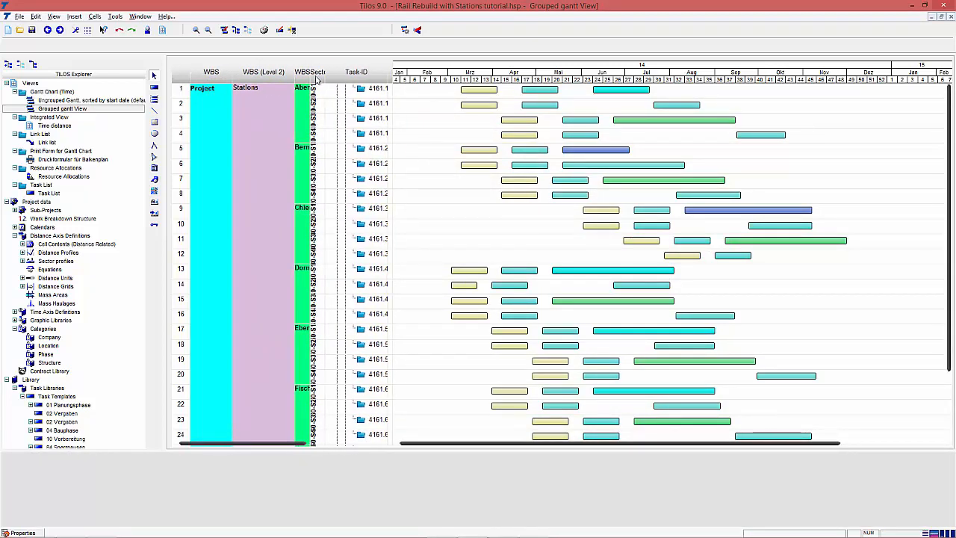
{"action": "left_click_drag", "start_coordinate": [314, 76], "coordinate": [350, 85]}
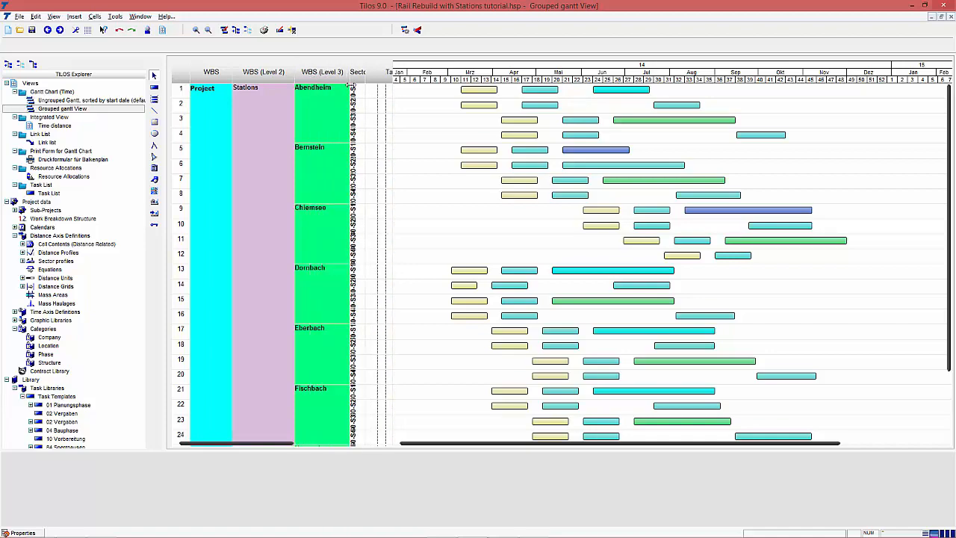
{"action": "left_click", "coordinate": [348, 114]}
{"action": "scroll", "coordinate": [326, 190], "scroll_direction": "down", "scroll_amount": 4}
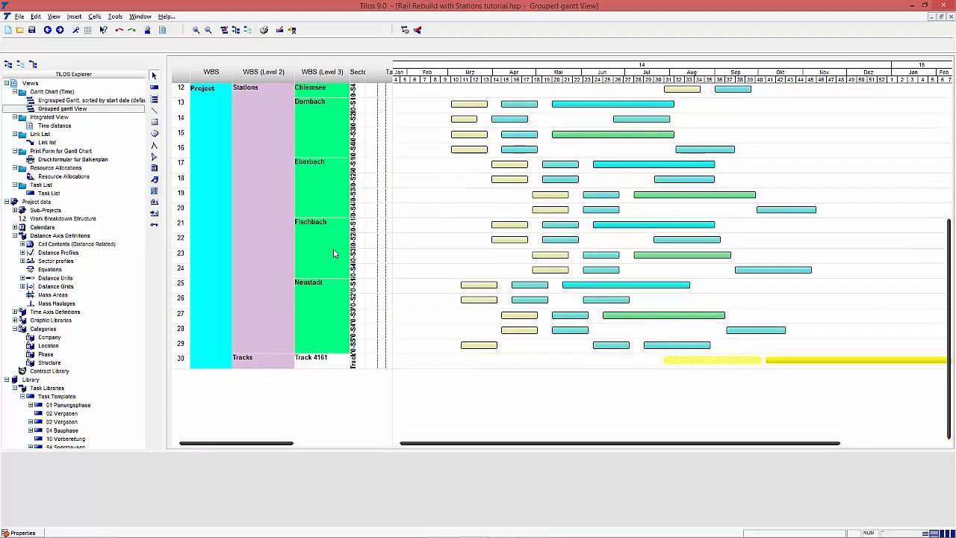
{"action": "scroll", "coordinate": [334, 253], "scroll_direction": "up", "scroll_amount": 2}
{"action": "scroll", "coordinate": [334, 254], "scroll_direction": "up", "scroll_amount": 3}
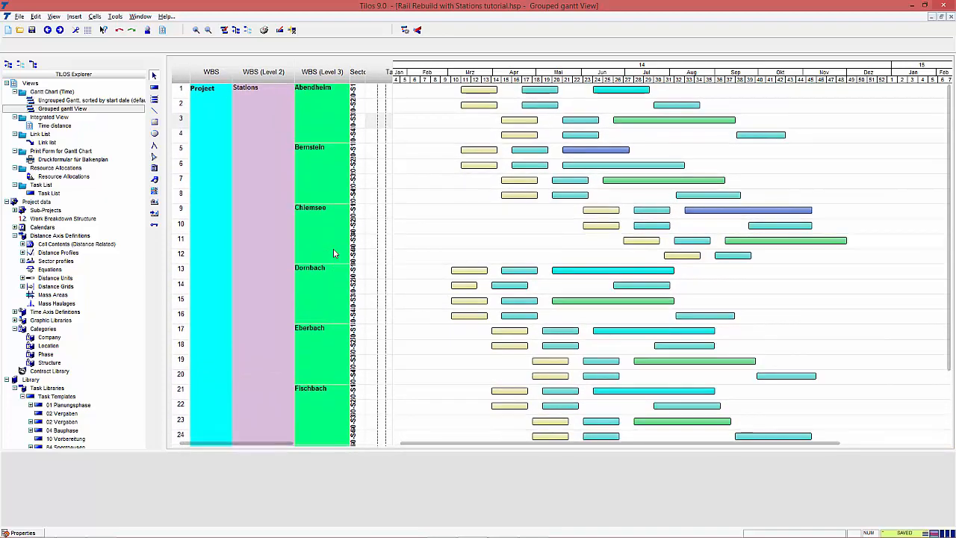
{"action": "left_click", "coordinate": [431, 222]}
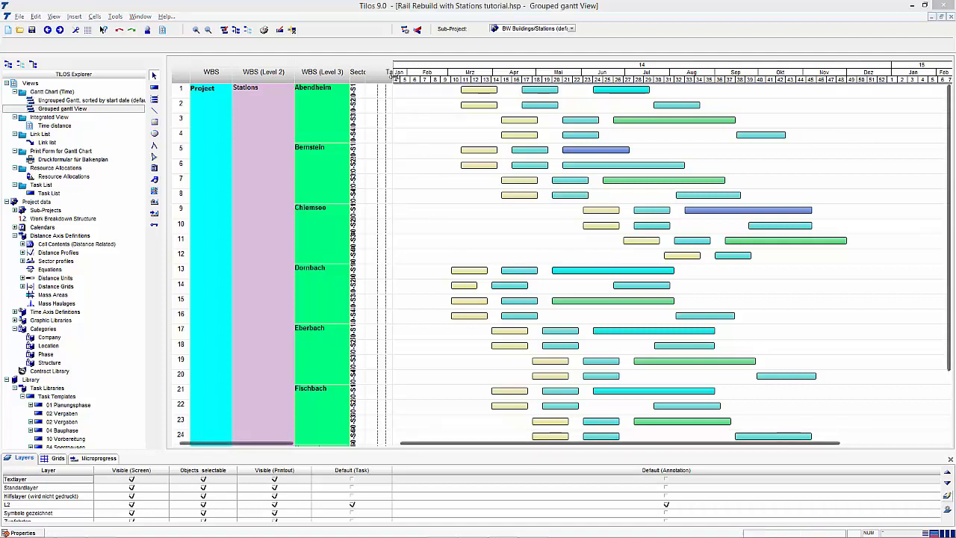
{"action": "left_click_drag", "start_coordinate": [392, 89], "coordinate": [350, 90]}
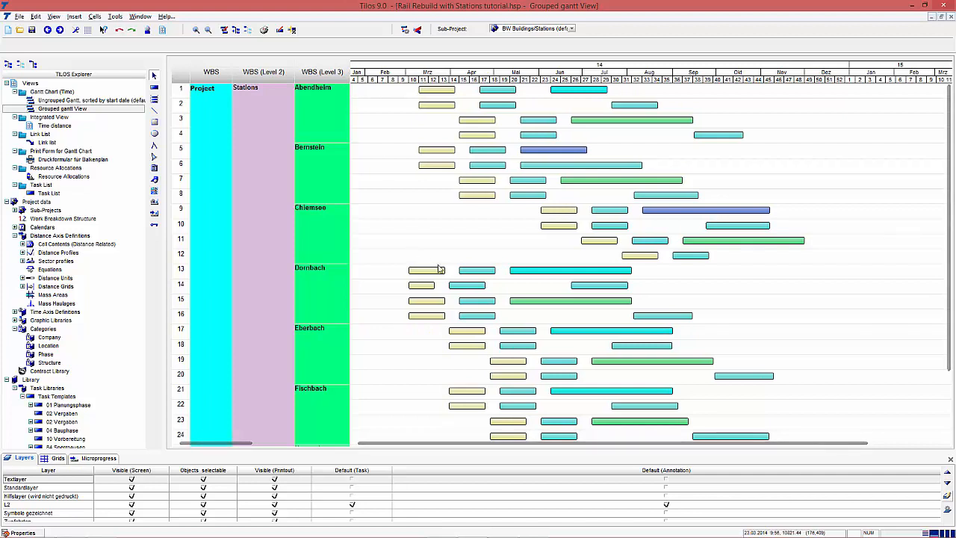
In the grouped Gantt view's group settings, rename the Level 2 ribbon headline to Type and the Level 3 headline to Station.
{"action": "right_click", "coordinate": [391, 214]}
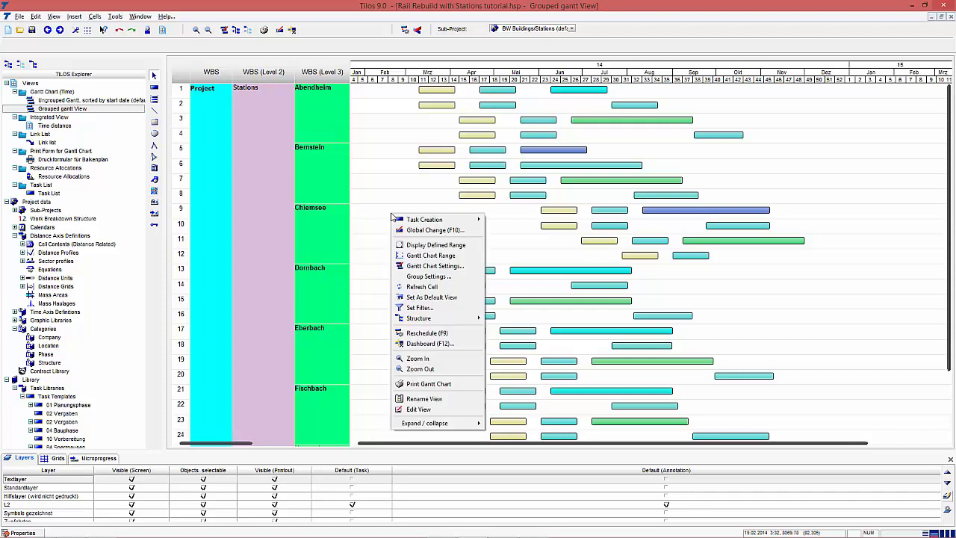
{"action": "left_click", "coordinate": [445, 276]}
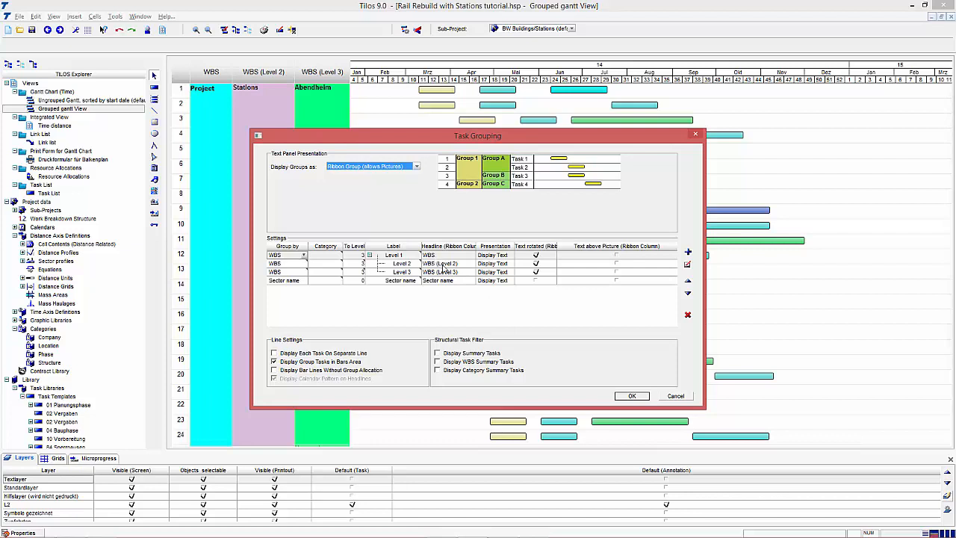
{"action": "left_click", "coordinate": [440, 264]}
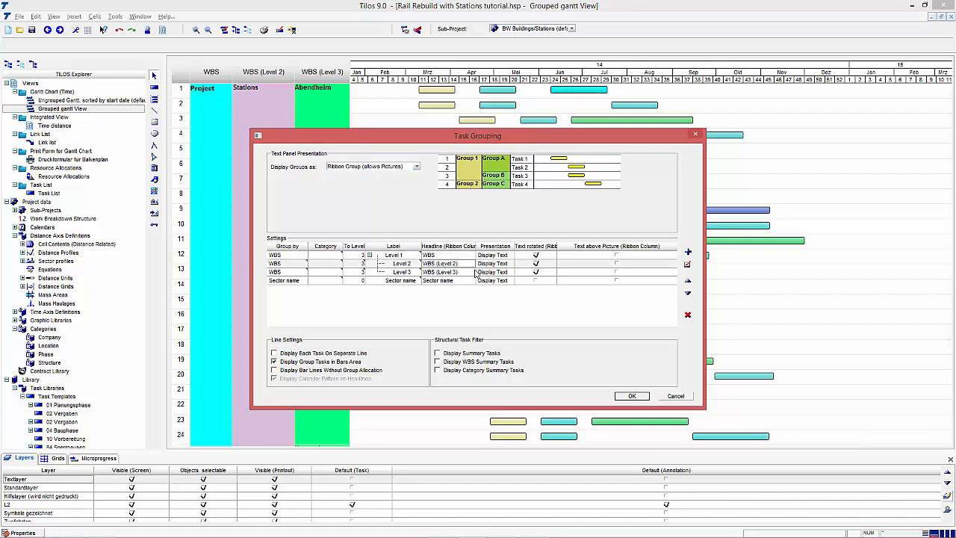
{"action": "type", "text": "Type"}
{"action": "left_click", "coordinate": [463, 274]}
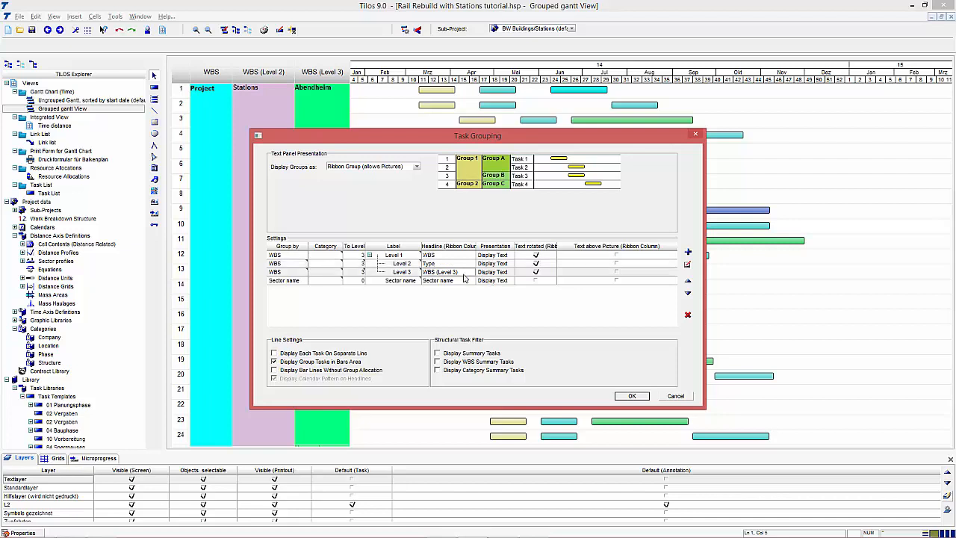
{"action": "type", "text": "Station"}
{"action": "left_click", "coordinate": [631, 396]}
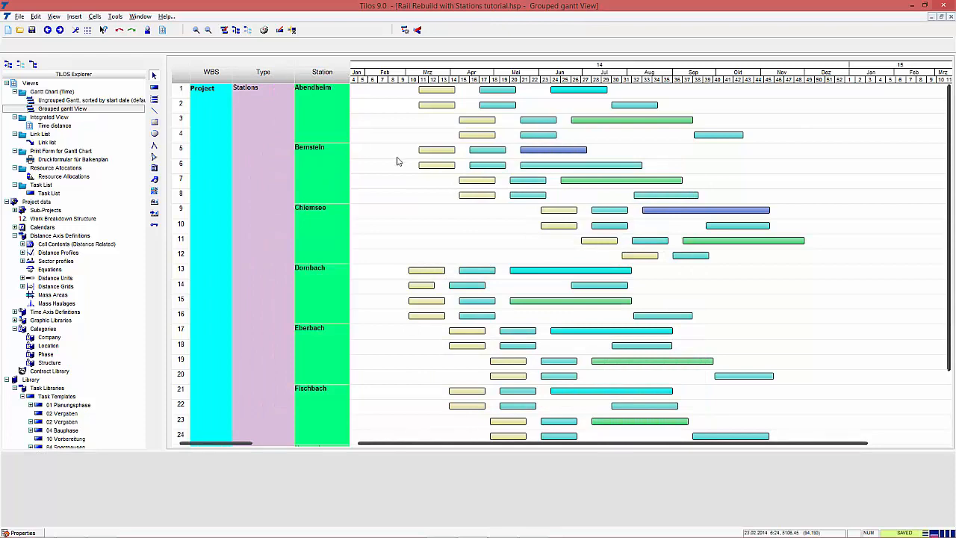
Set the Level 1 WBS grouping's presentation to Hide this Level and narrow the text panel to end after the Station column.
{"action": "right_click", "coordinate": [424, 202]}
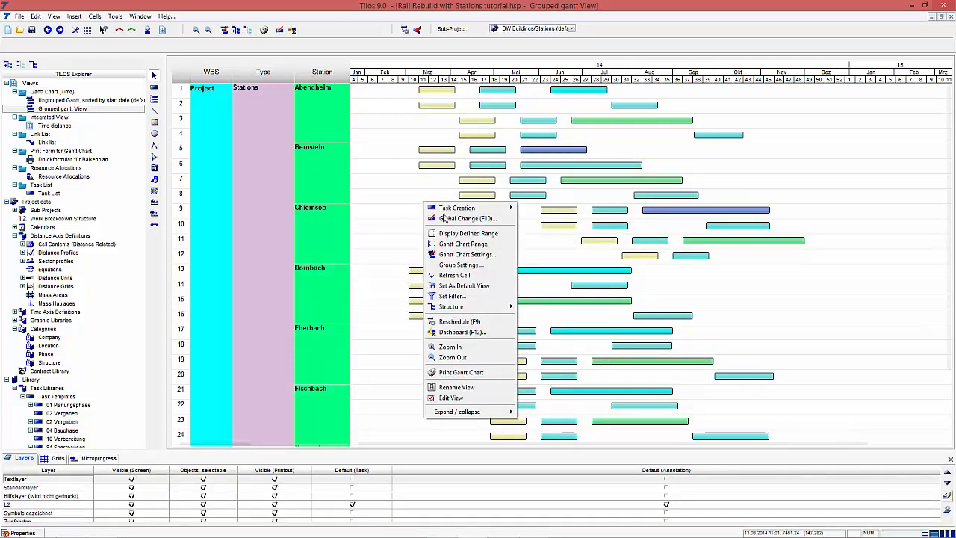
{"action": "left_click", "coordinate": [476, 267]}
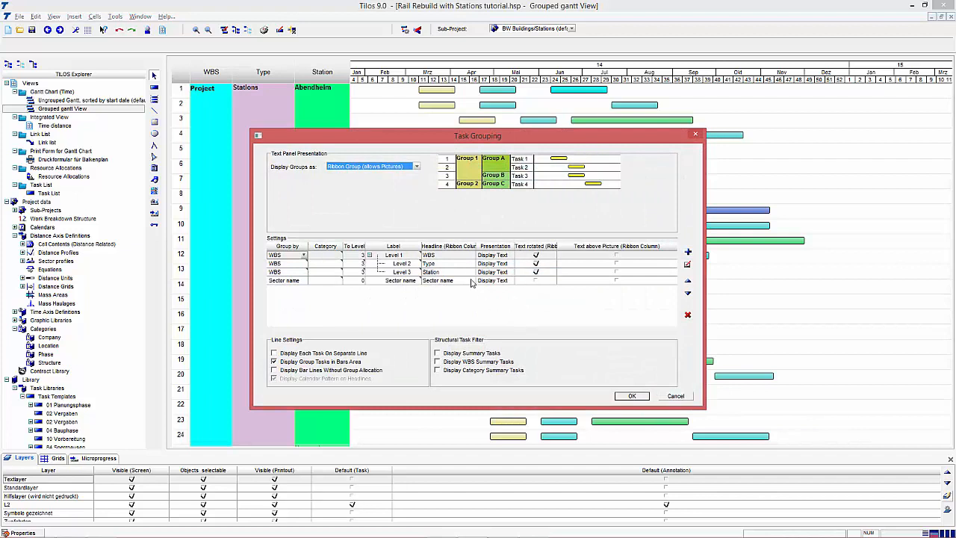
{"action": "left_click", "coordinate": [505, 256]}
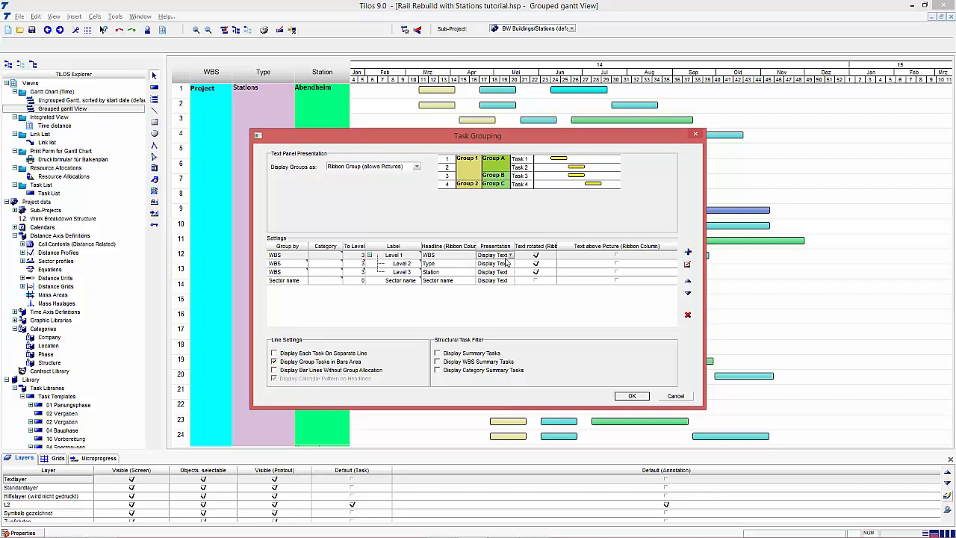
{"action": "left_click", "coordinate": [512, 256]}
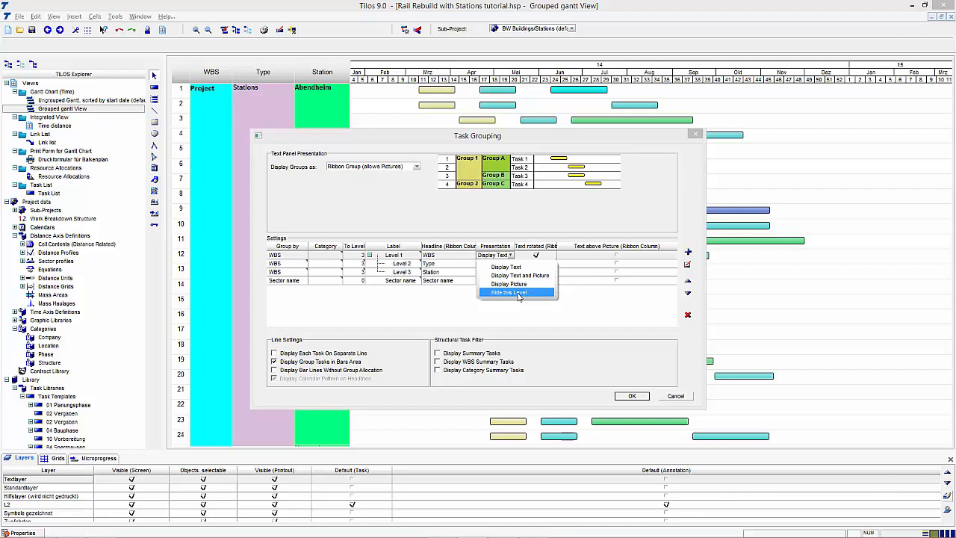
{"action": "left_click", "coordinate": [520, 292]}
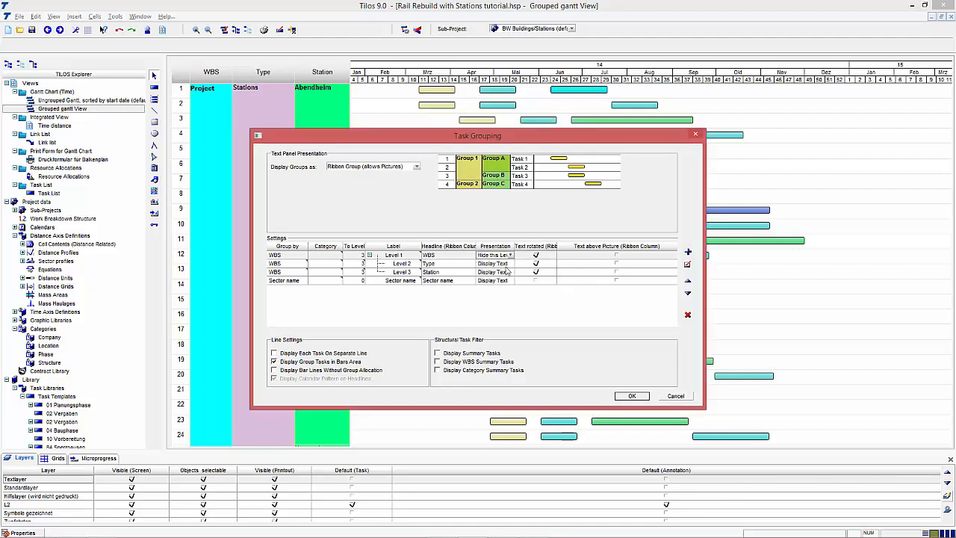
{"action": "left_click", "coordinate": [624, 395]}
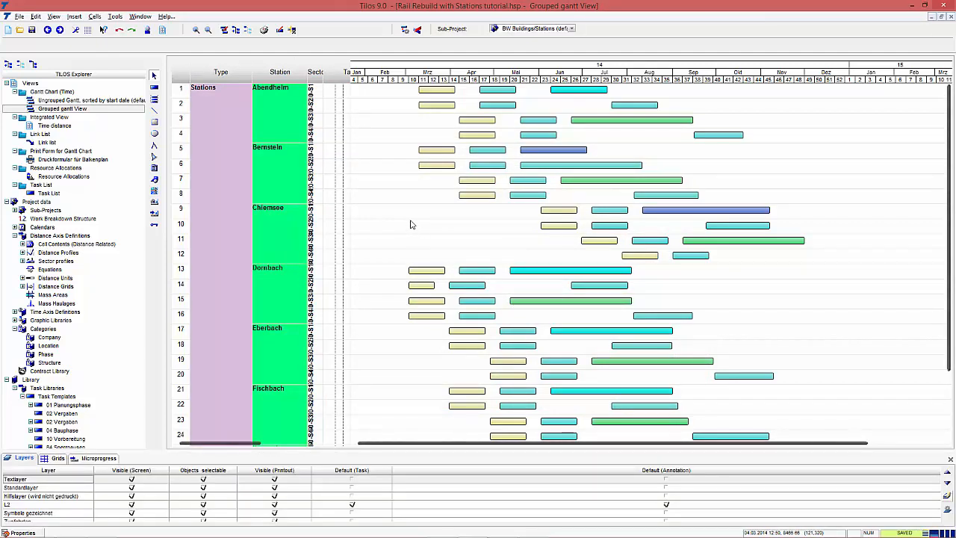
{"action": "left_click_drag", "start_coordinate": [347, 70], "coordinate": [307, 89]}
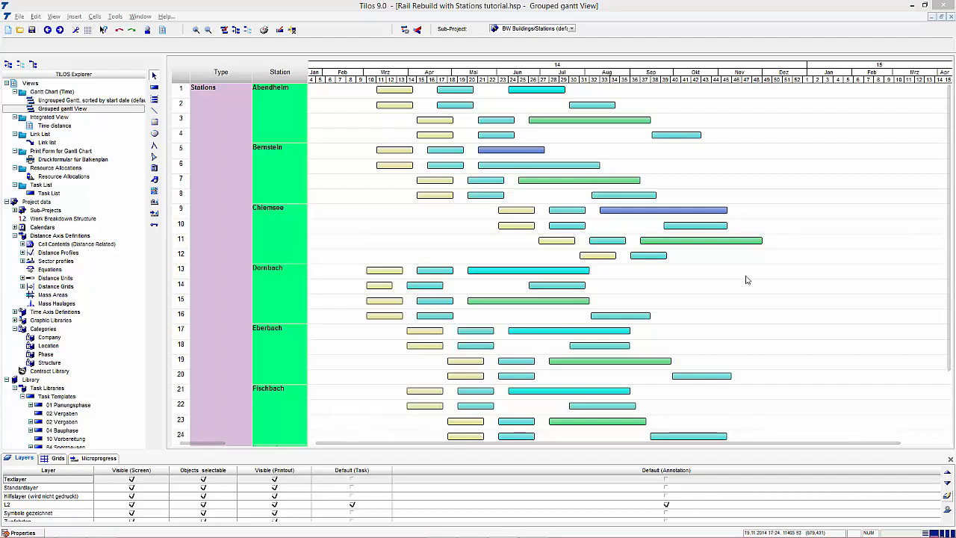
Open the Graphics library and preview the pictures available for Fischbach, LPLOGO, EB and Neustadt.
{"action": "left_click", "coordinate": [58, 398]}
{"action": "scroll", "coordinate": [48, 397], "scroll_direction": "down", "scroll_amount": 4}
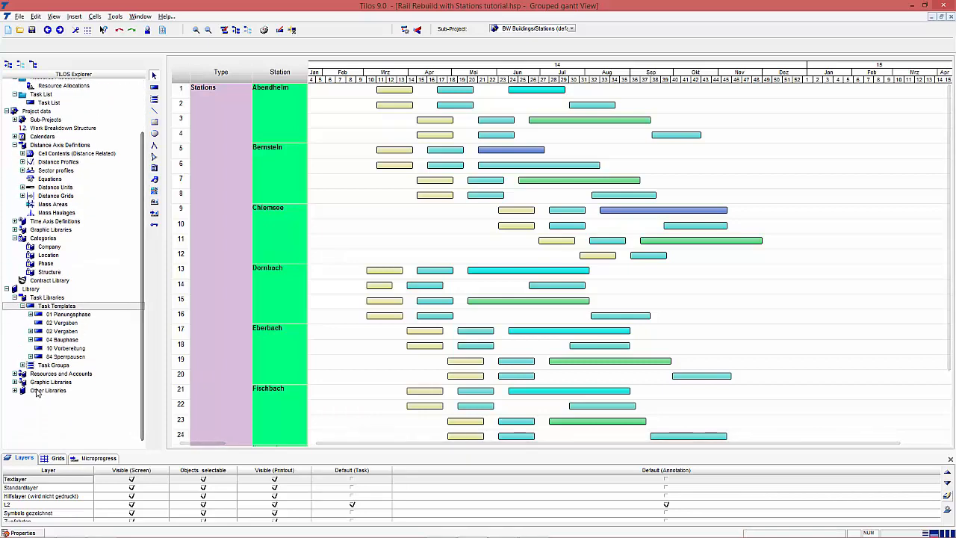
{"action": "left_click", "coordinate": [14, 381]}
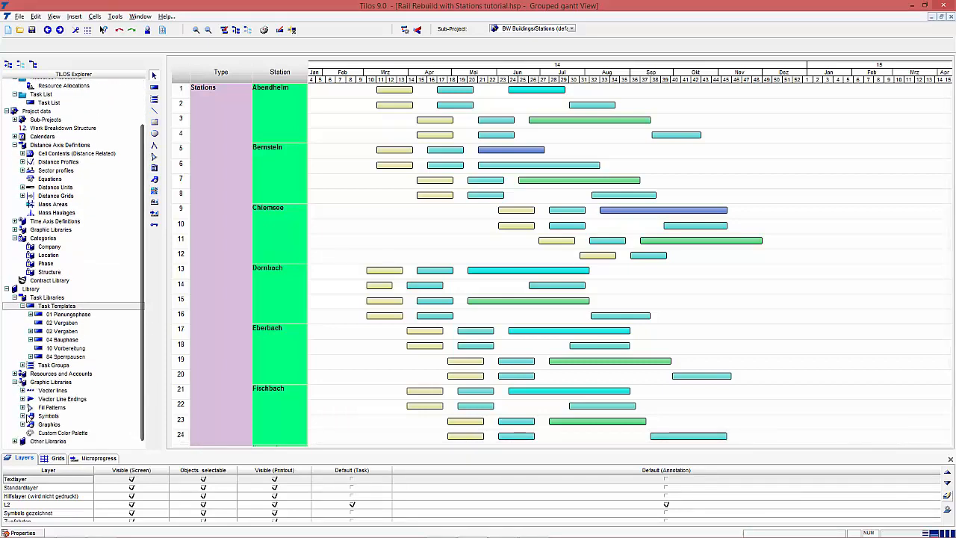
{"action": "left_click", "coordinate": [22, 424]}
{"action": "left_click", "coordinate": [49, 424]}
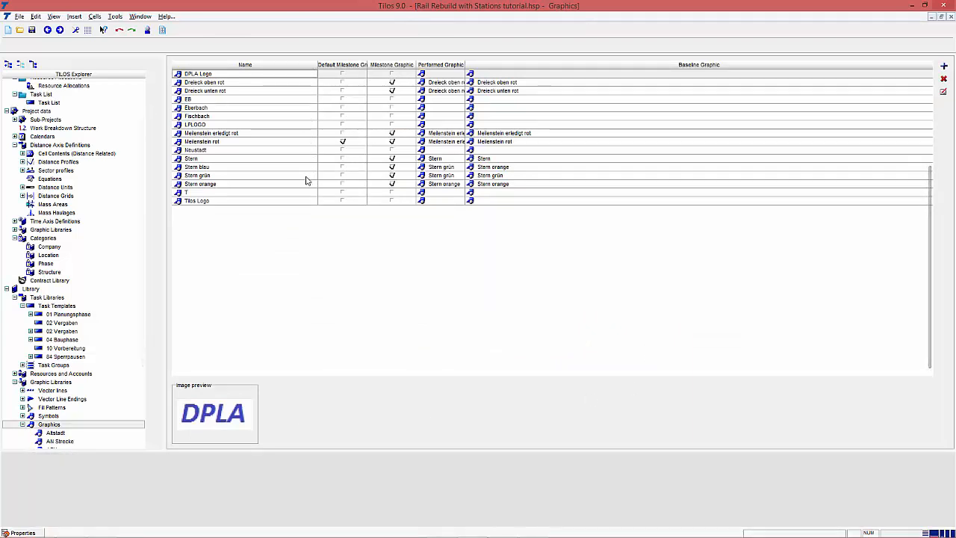
{"action": "left_click", "coordinate": [221, 109]}
{"action": "left_click", "coordinate": [221, 120]}
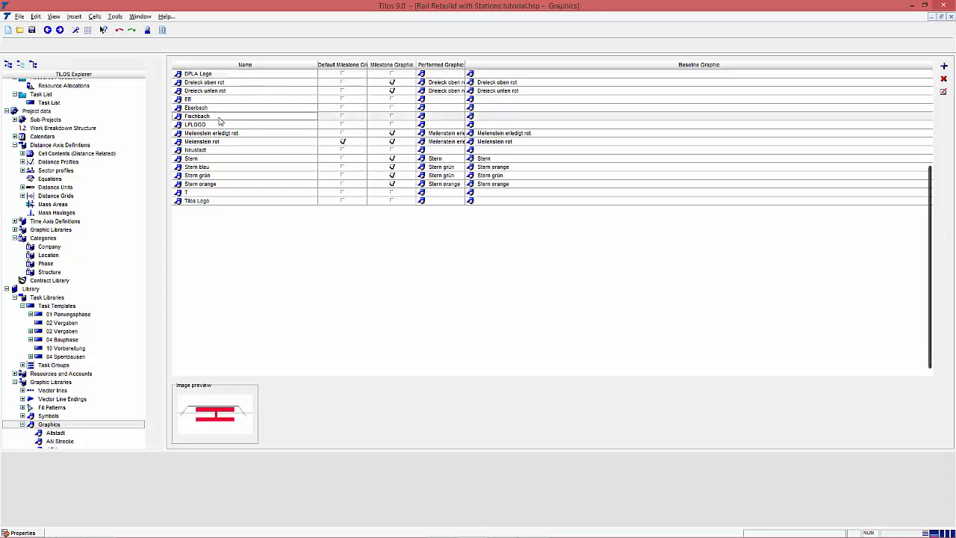
{"action": "left_click", "coordinate": [214, 125]}
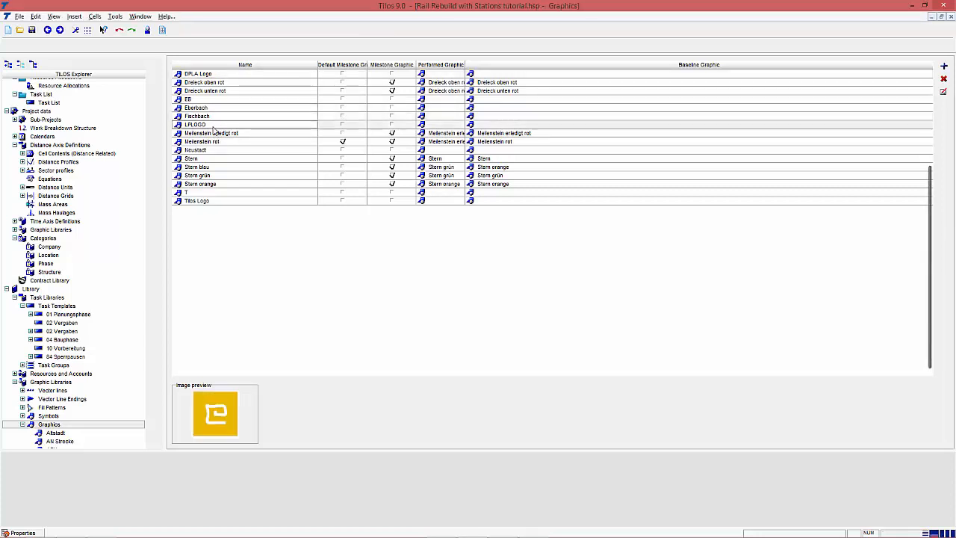
{"action": "left_click", "coordinate": [200, 100]}
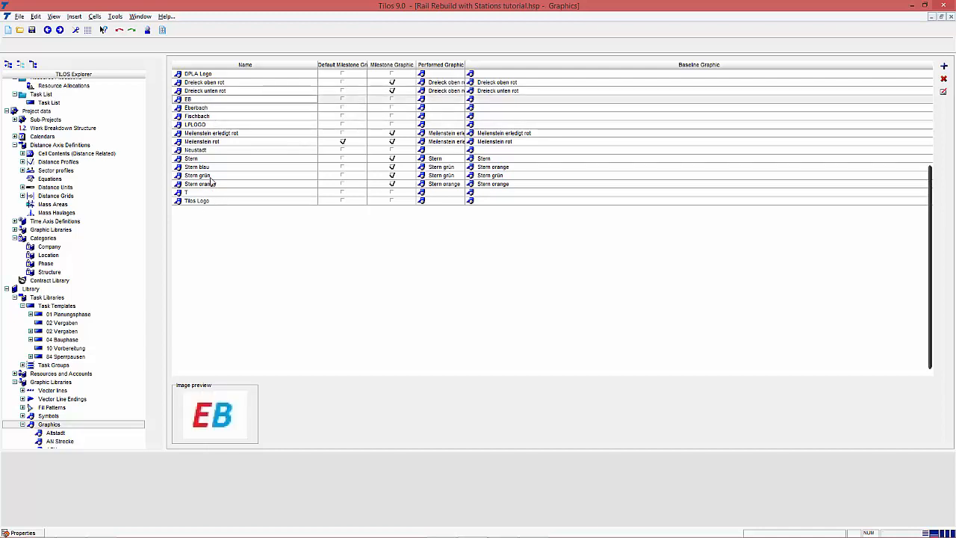
{"action": "left_click", "coordinate": [207, 152]}
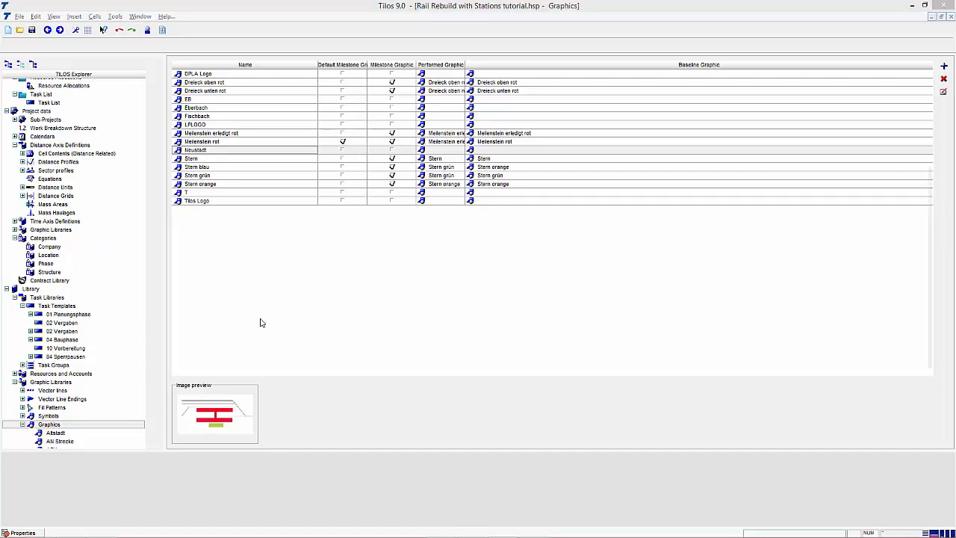
Assign pictures in the Location category: AN Strecke for Track 4161, Dornbach for Station Abendheim, and the same-named graphics for the other stations.
{"action": "left_click", "coordinate": [49, 255]}
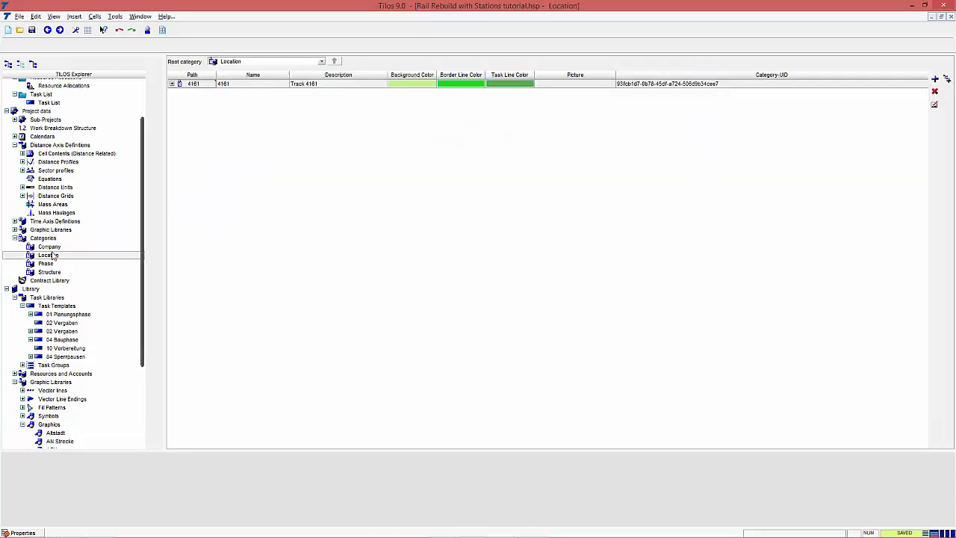
{"action": "left_click", "coordinate": [171, 84]}
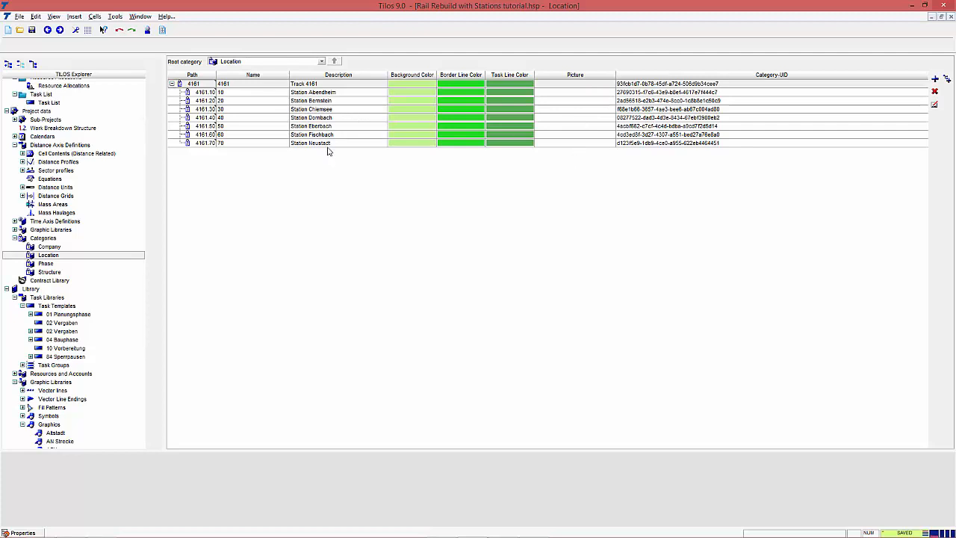
{"action": "left_click", "coordinate": [605, 83]}
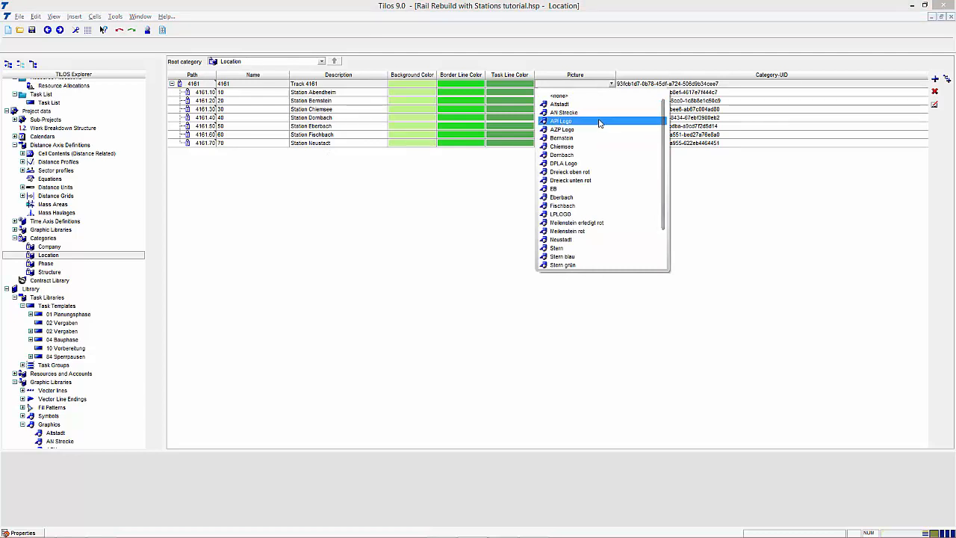
{"action": "left_click", "coordinate": [601, 114]}
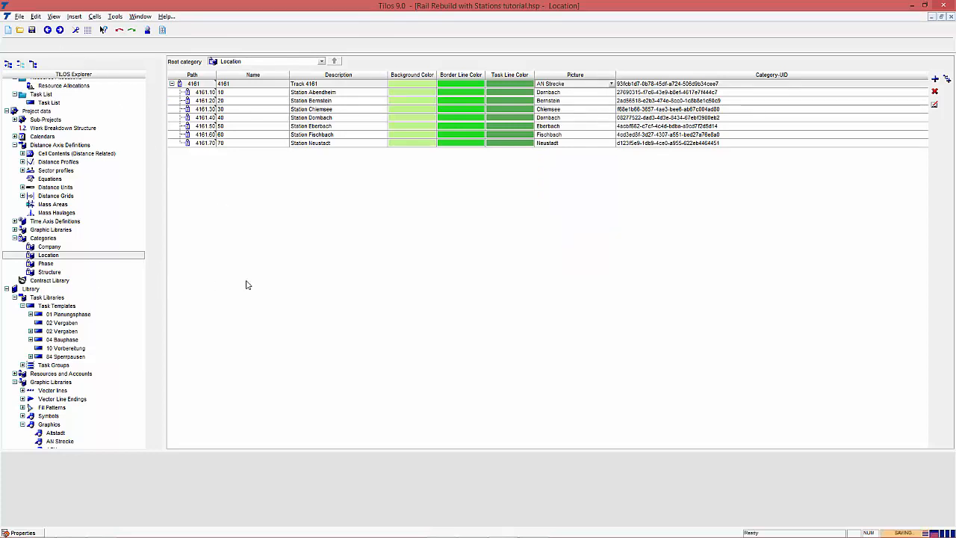
Assign pictures in the Company category: API Logo to Ahler, AZP Logo to AZP, DPLA Logo to DPLA, EB to EB and LPLOGO to LP.
{"action": "left_click", "coordinate": [51, 247]}
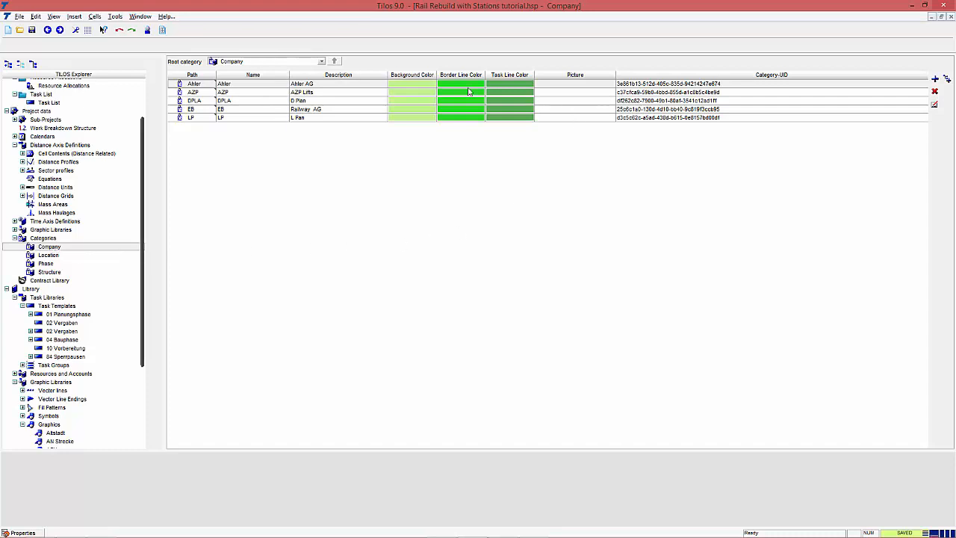
{"action": "left_click", "coordinate": [594, 85]}
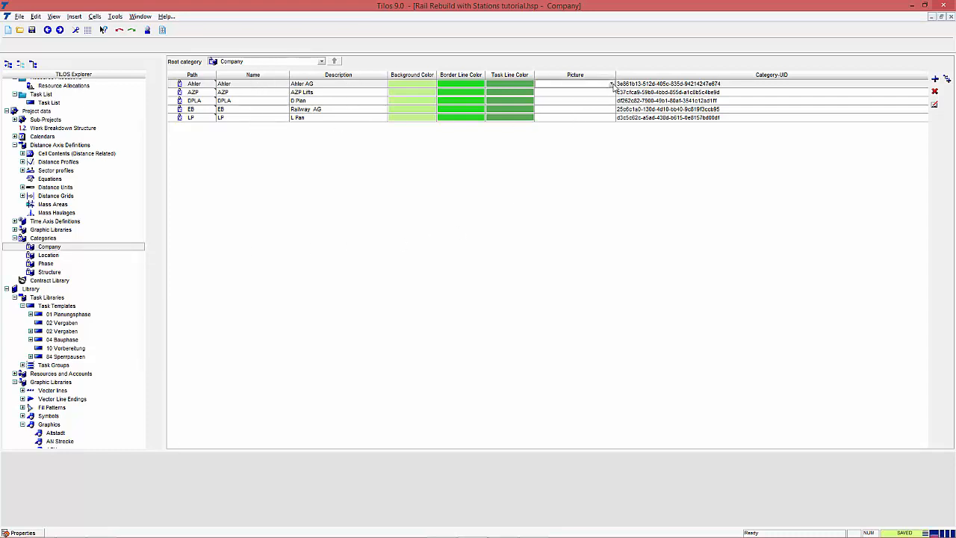
{"action": "left_click", "coordinate": [612, 85]}
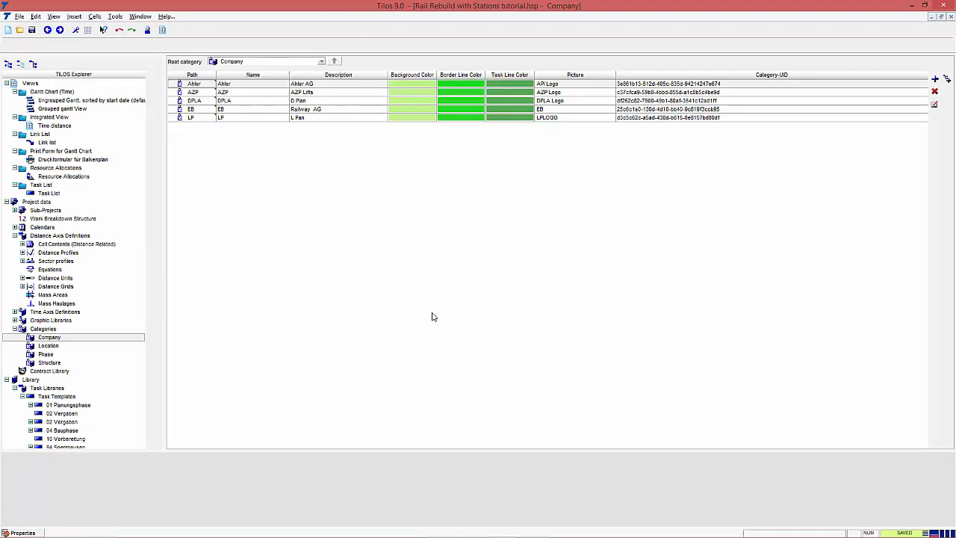
Create a Gantt Chart (Time) view named Ribbon Gantt View, displaying the Buildings/Stations sub-project.
{"action": "right_click", "coordinate": [44, 85]}
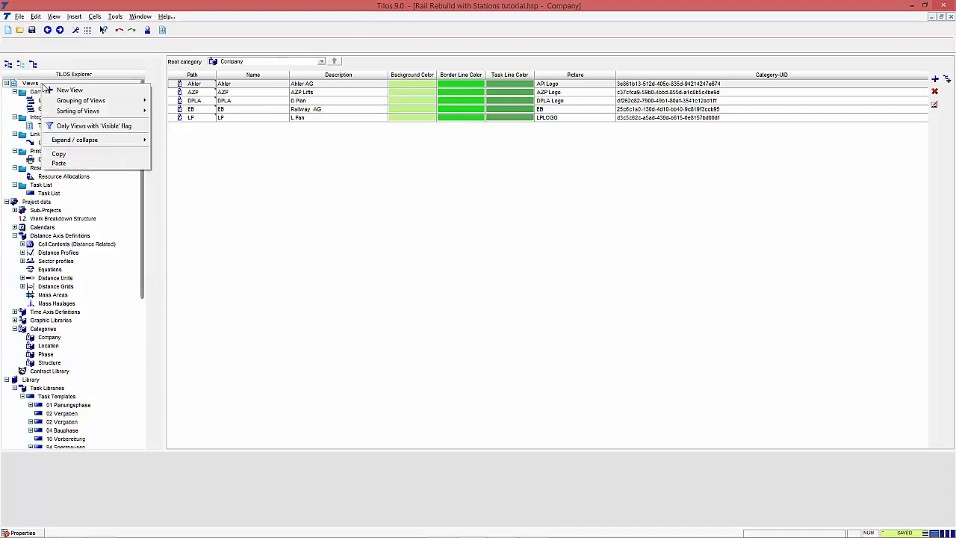
{"action": "left_click", "coordinate": [69, 90]}
{"action": "left_click", "coordinate": [591, 184]}
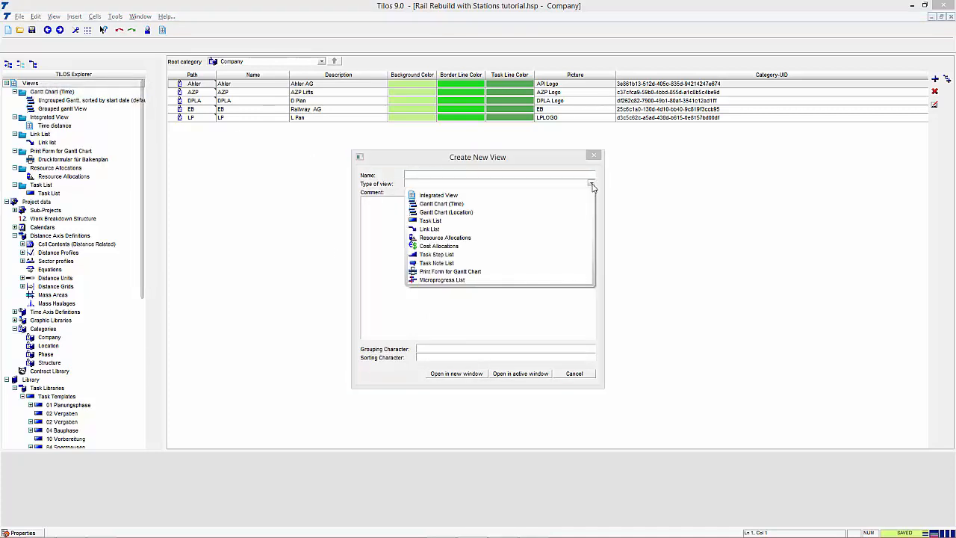
{"action": "left_click", "coordinate": [576, 203]}
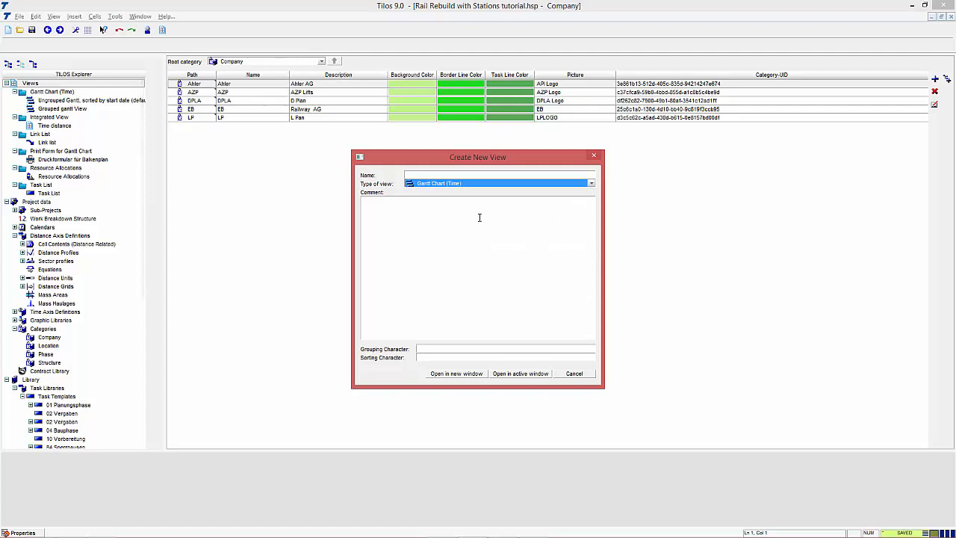
{"action": "left_click", "coordinate": [448, 177]}
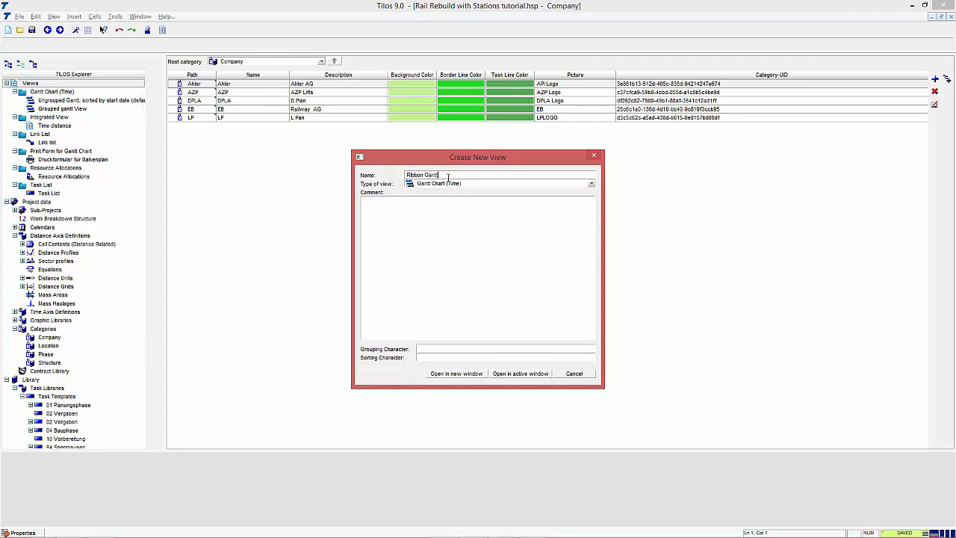
{"action": "type", "text": "Ribbon Gantt View"}
{"action": "left_click", "coordinate": [466, 375]}
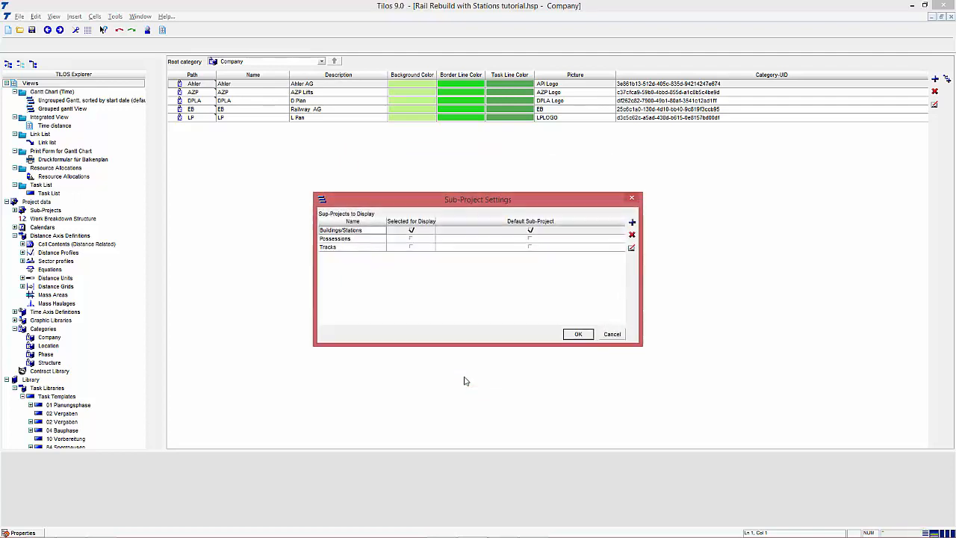
{"action": "left_click", "coordinate": [578, 334]}
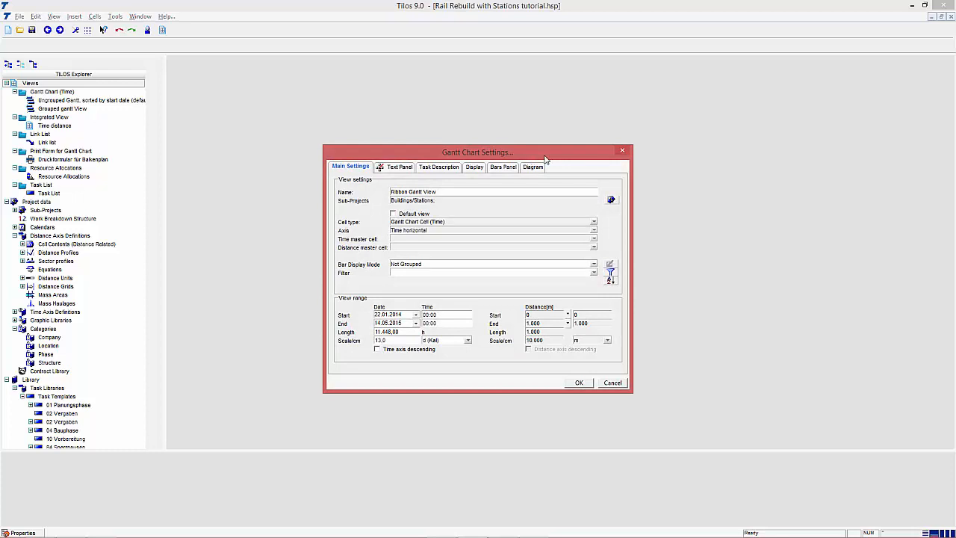
Set the view's bar display mode to Grouped and display the groups as Ribbon Group (allows Pictures).
{"action": "left_click", "coordinate": [593, 265]}
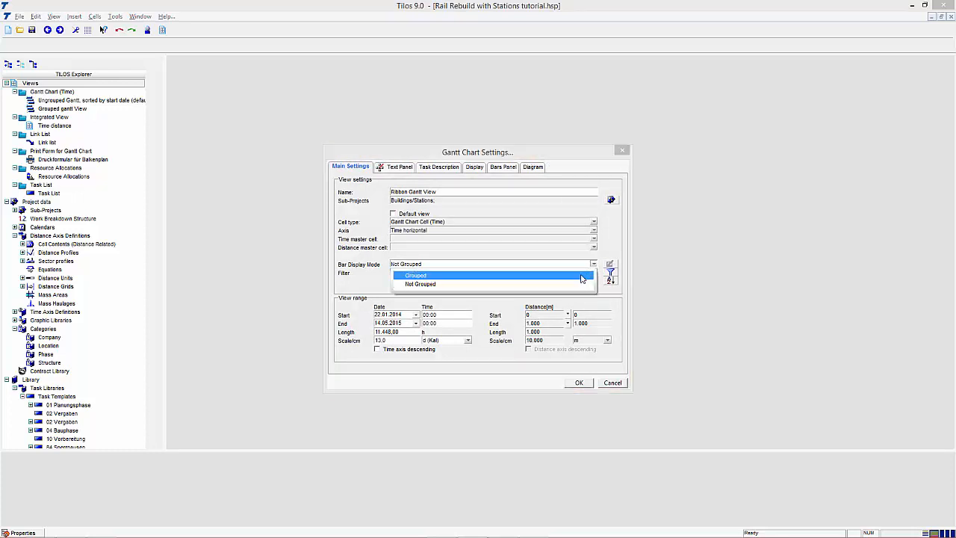
{"action": "left_click", "coordinate": [581, 276]}
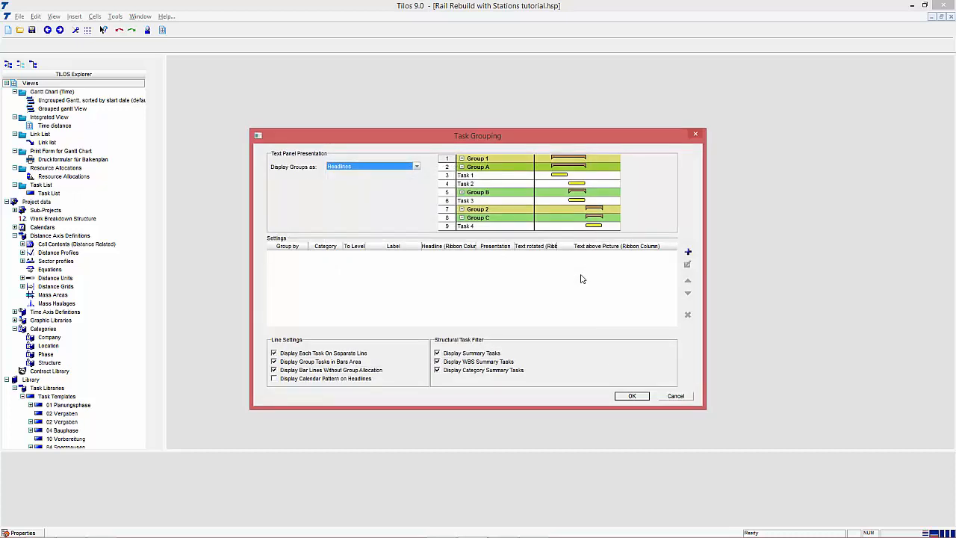
{"action": "left_click", "coordinate": [416, 167]}
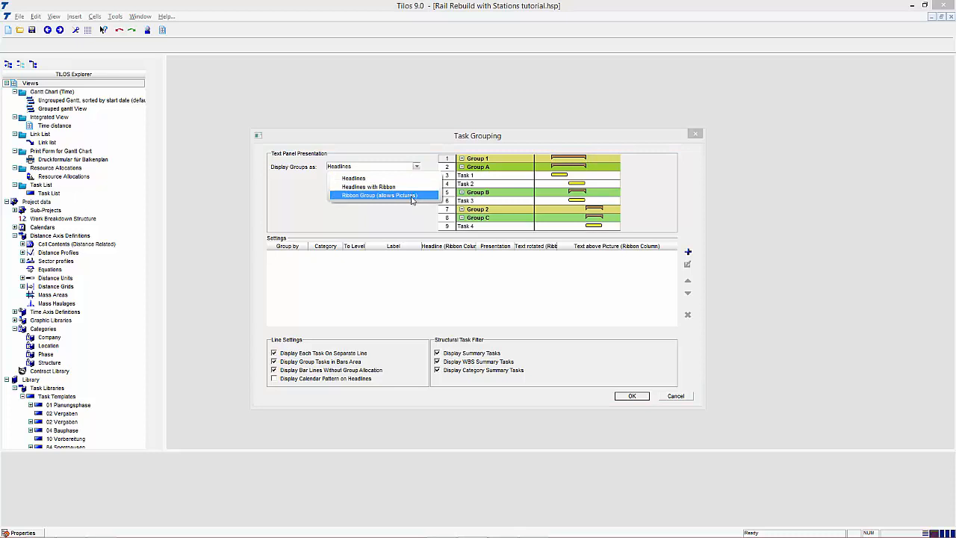
{"action": "left_click", "coordinate": [411, 198]}
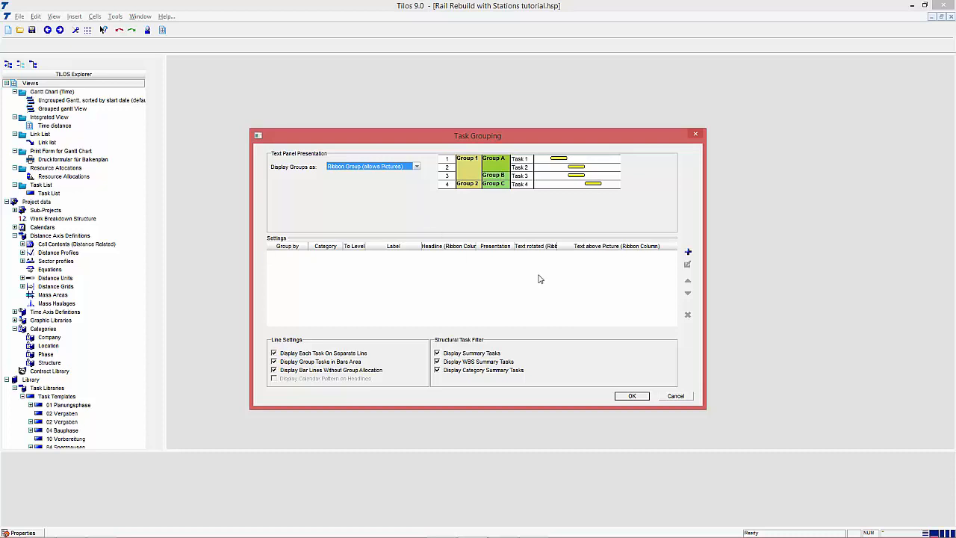
Add a Category group grouping based on the Location category, down to level 2.
{"action": "left_click", "coordinate": [688, 252]}
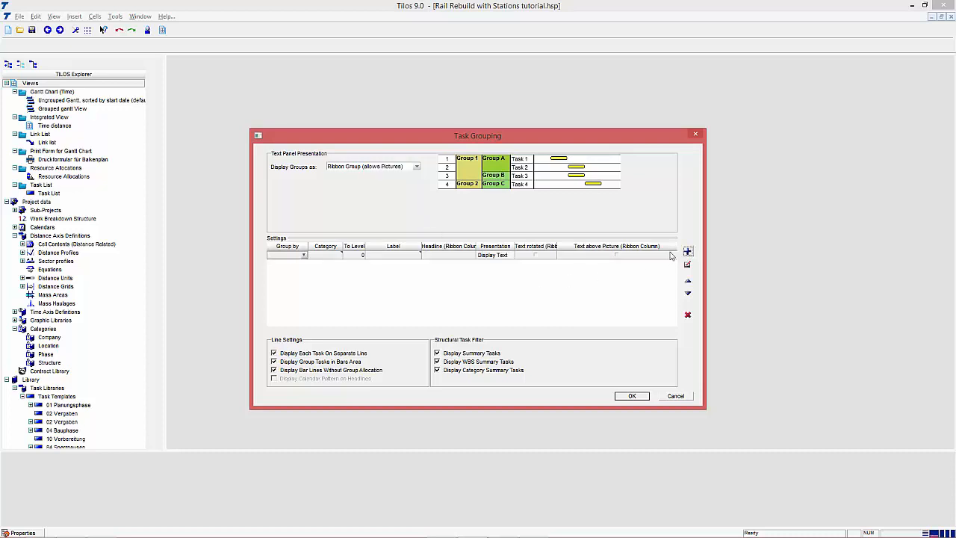
{"action": "left_click", "coordinate": [304, 255]}
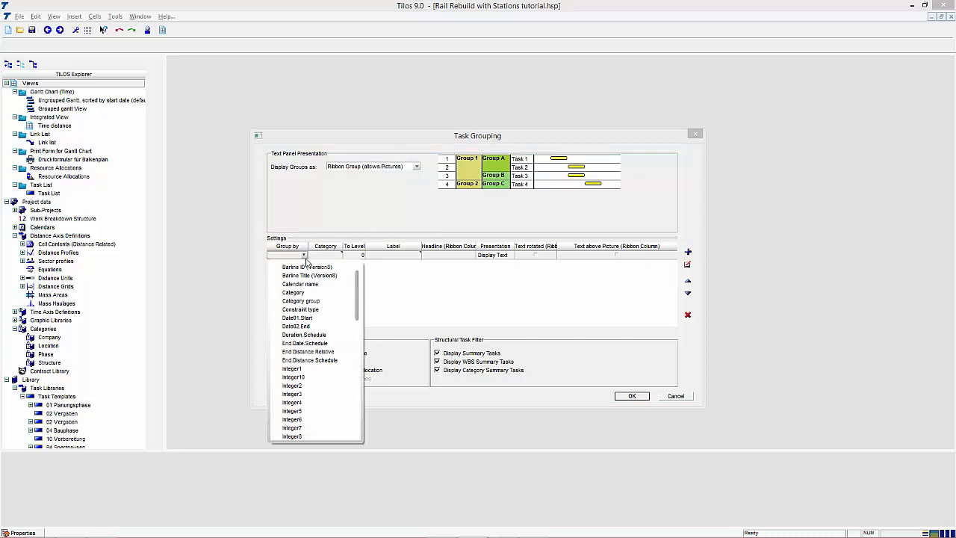
{"action": "left_click", "coordinate": [302, 301]}
{"action": "left_click", "coordinate": [340, 255]}
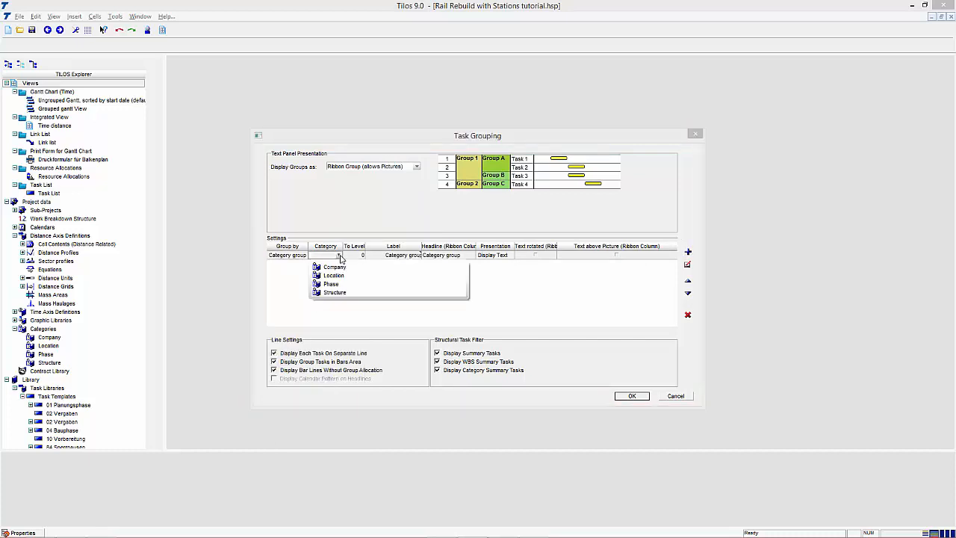
{"action": "left_click", "coordinate": [333, 275]}
{"action": "left_click", "coordinate": [361, 257]}
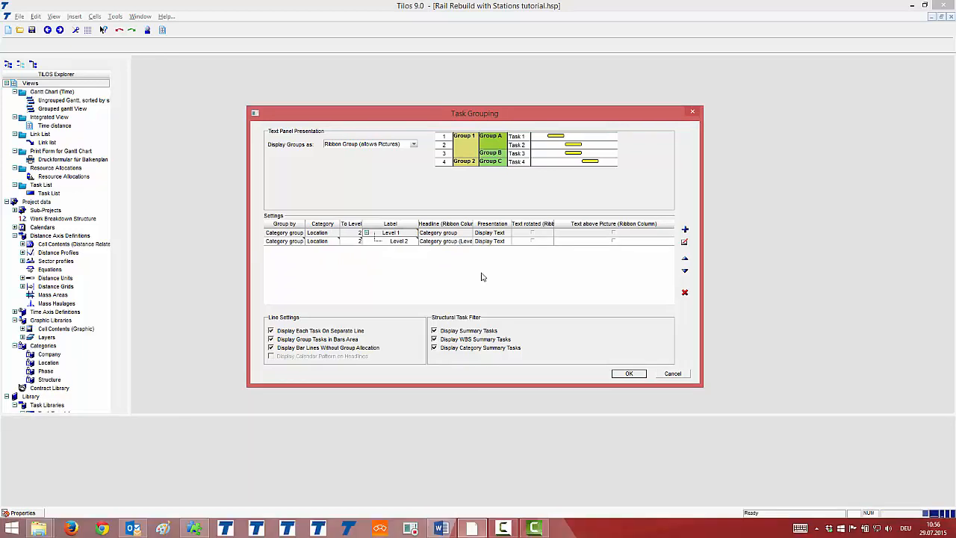
Add another Category group grouping below the Location levels, based on the Company category.
{"action": "left_click", "coordinate": [685, 229]}
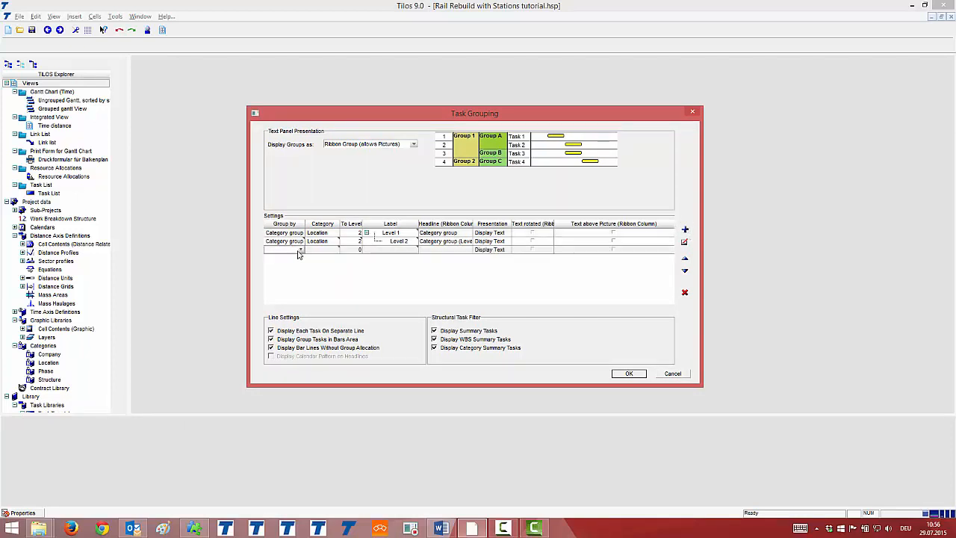
{"action": "left_click", "coordinate": [300, 249]}
{"action": "left_click", "coordinate": [323, 288]}
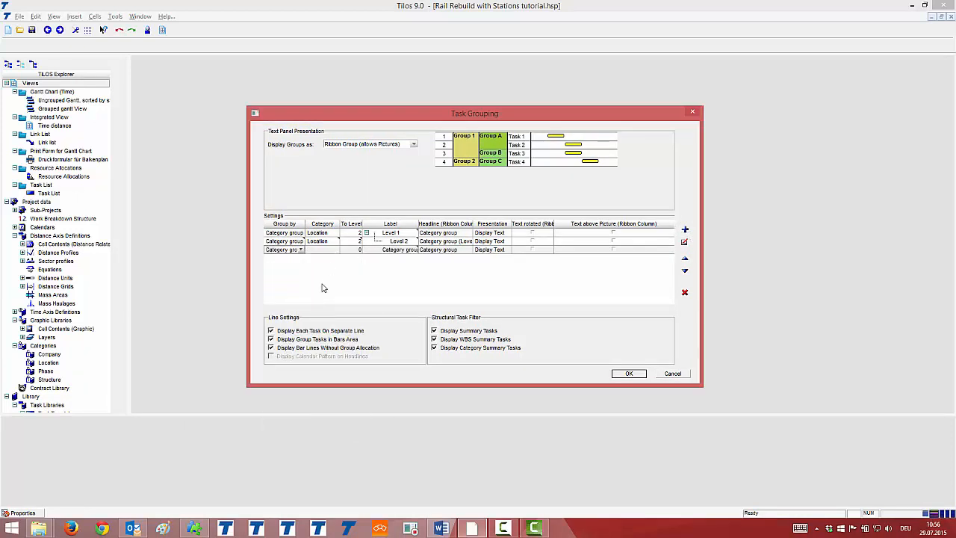
{"action": "left_click", "coordinate": [329, 249]}
{"action": "left_click", "coordinate": [336, 251]}
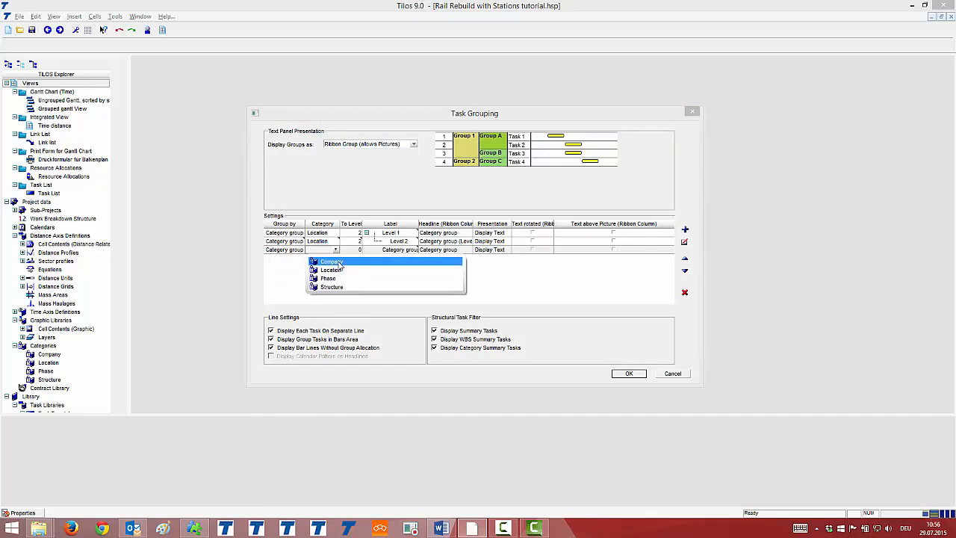
{"action": "left_click", "coordinate": [340, 262]}
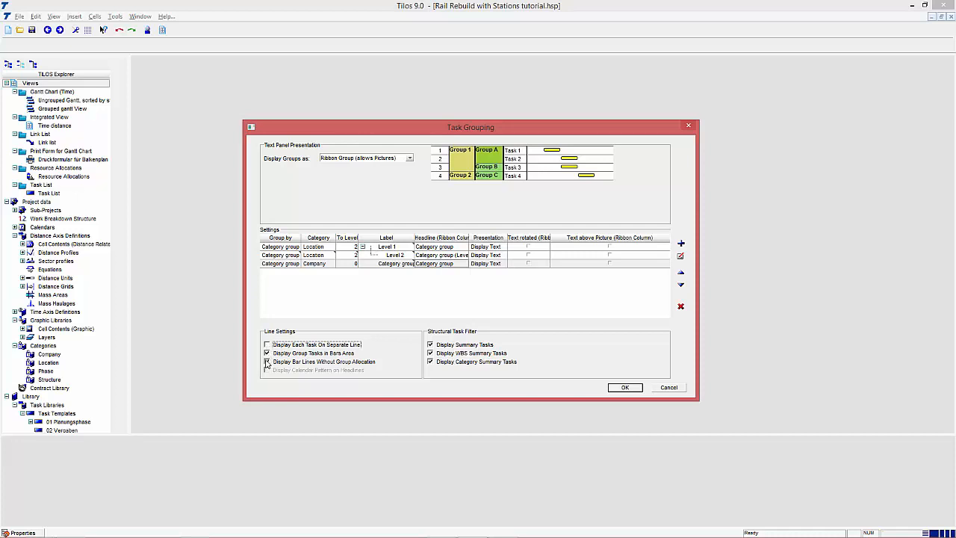
Disable separate lines for each task and bar lines without group allocation, and set both Location levels and Company to Display Picture.
{"action": "left_click", "coordinate": [267, 363]}
{"action": "left_click", "coordinate": [501, 248]}
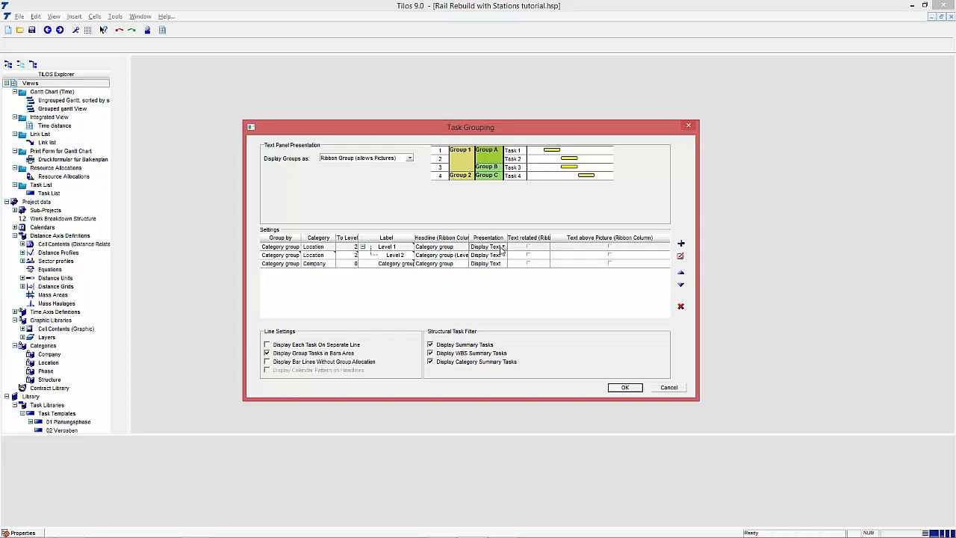
{"action": "left_click", "coordinate": [504, 247]}
{"action": "left_click", "coordinate": [508, 274]}
{"action": "left_click", "coordinate": [505, 256]}
{"action": "left_click", "coordinate": [511, 285]}
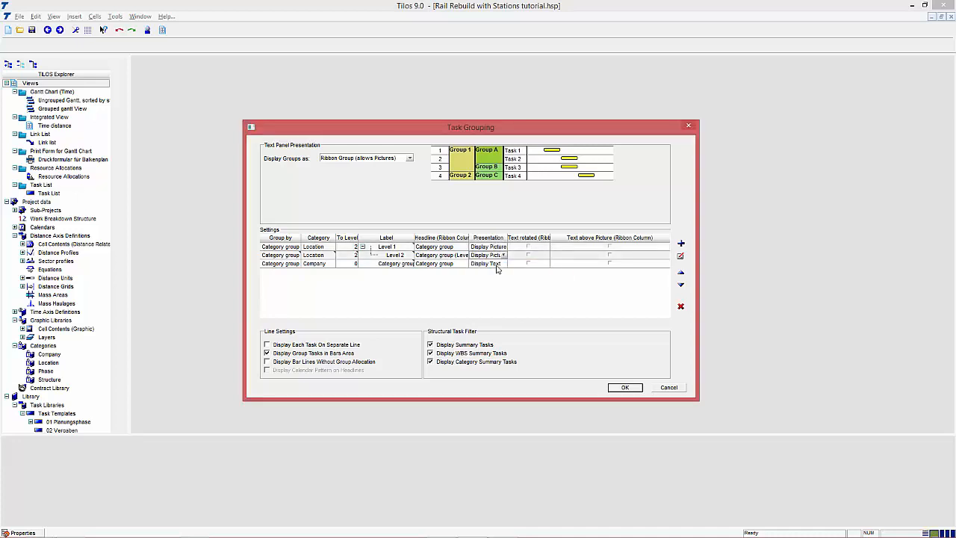
{"action": "left_click", "coordinate": [505, 264]}
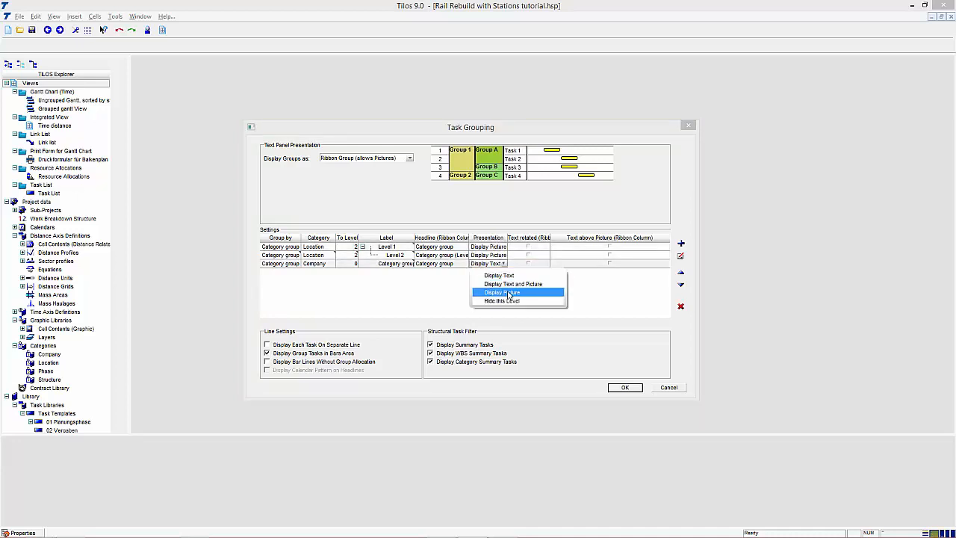
{"action": "left_click", "coordinate": [510, 293]}
{"action": "left_click", "coordinate": [511, 135]}
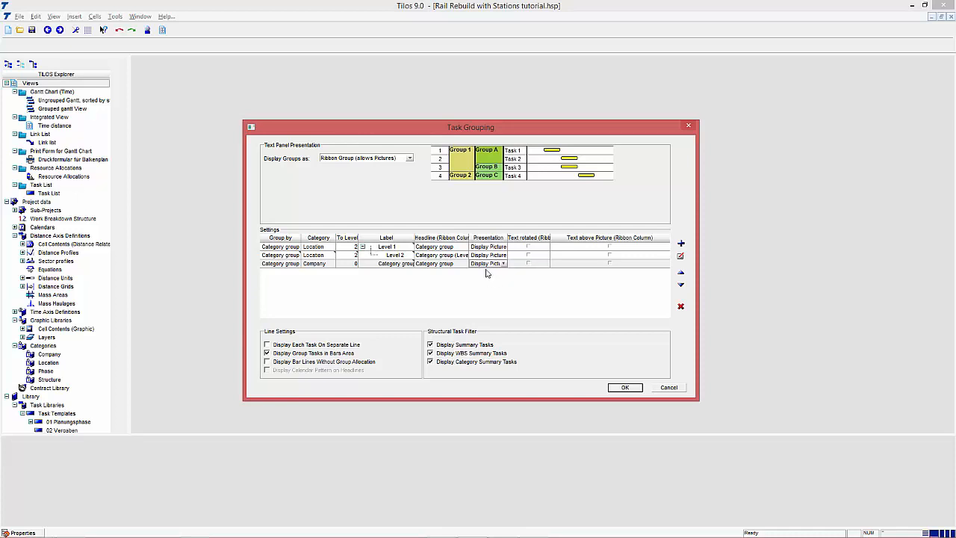
Set the ribbon column headlines to Track, Stations and Company, and accept the grouping and Gantt chart settings.
{"action": "left_click", "coordinate": [437, 248]}
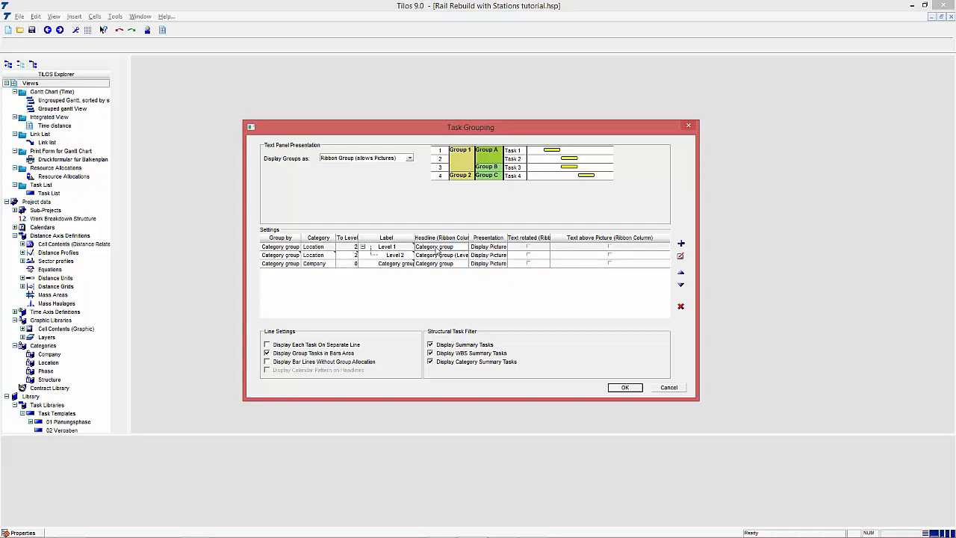
{"action": "type", "text": "Tit"}
{"action": "type", "text": "Stations"}
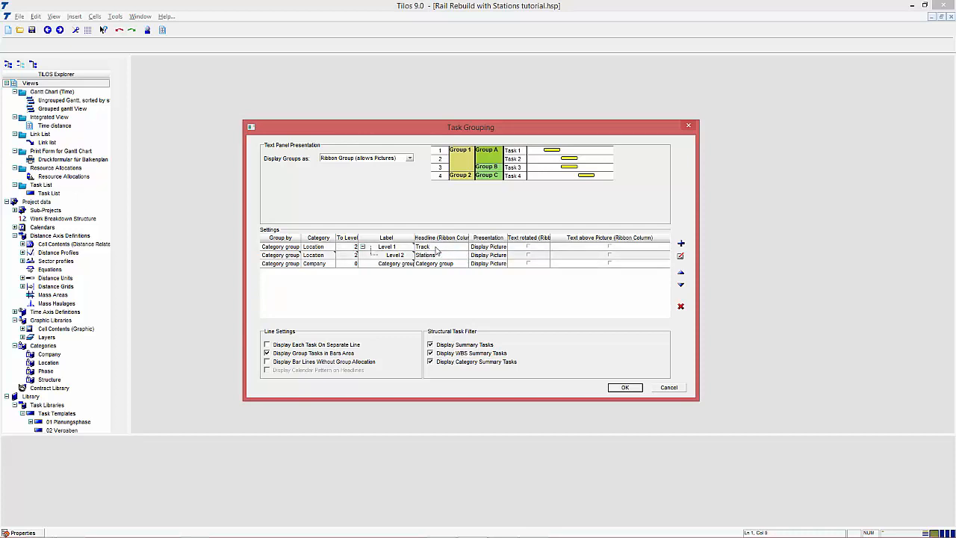
{"action": "type", "text": "Cat"}
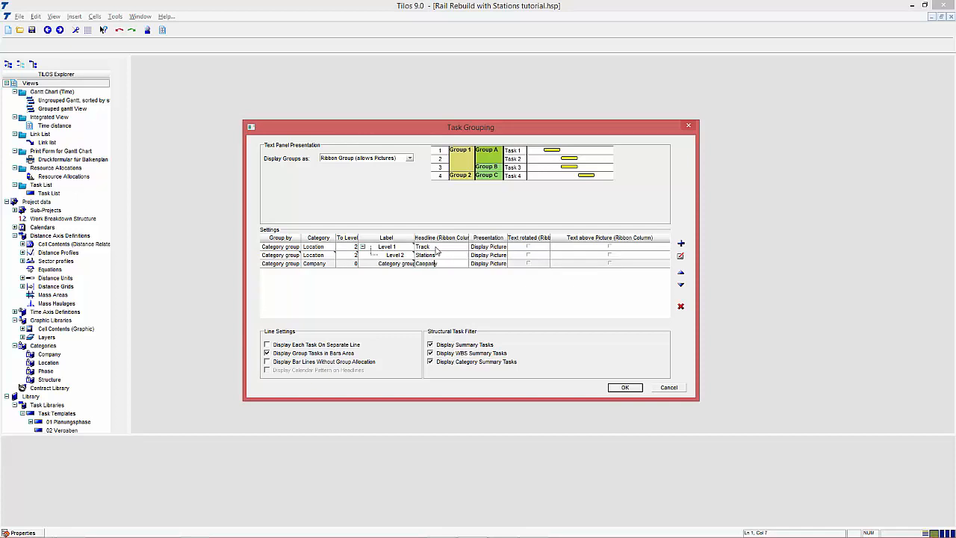
{"action": "key", "text": "BackSpace"}
{"action": "key", "text": "BackSpace"}
{"action": "key", "text": "BackSpace"}
{"action": "key", "text": "BackSpace"}
{"action": "key", "text": "BackSpace"}
{"action": "key", "text": "BackSpace"}
{"action": "key", "text": "Tab"}
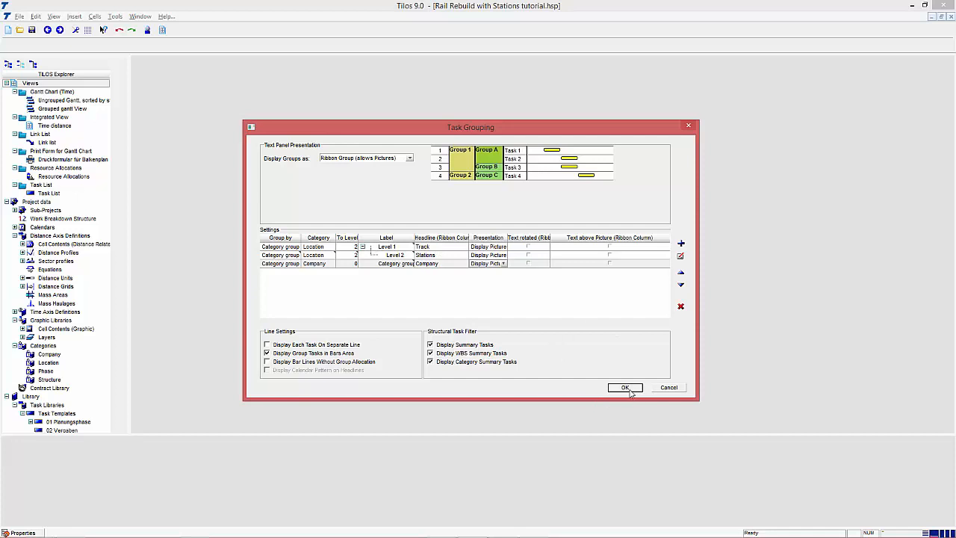
{"action": "left_click", "coordinate": [626, 388]}
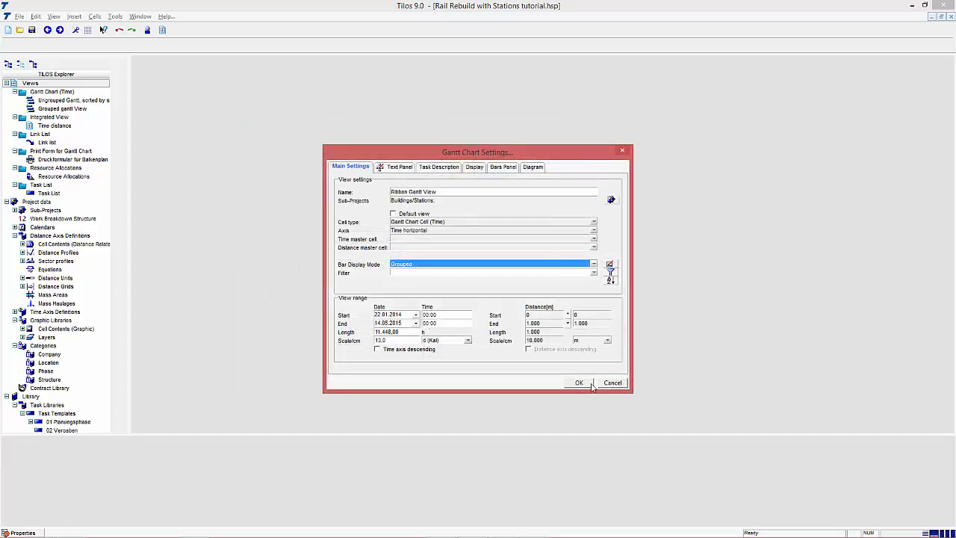
{"action": "left_click", "coordinate": [577, 383]}
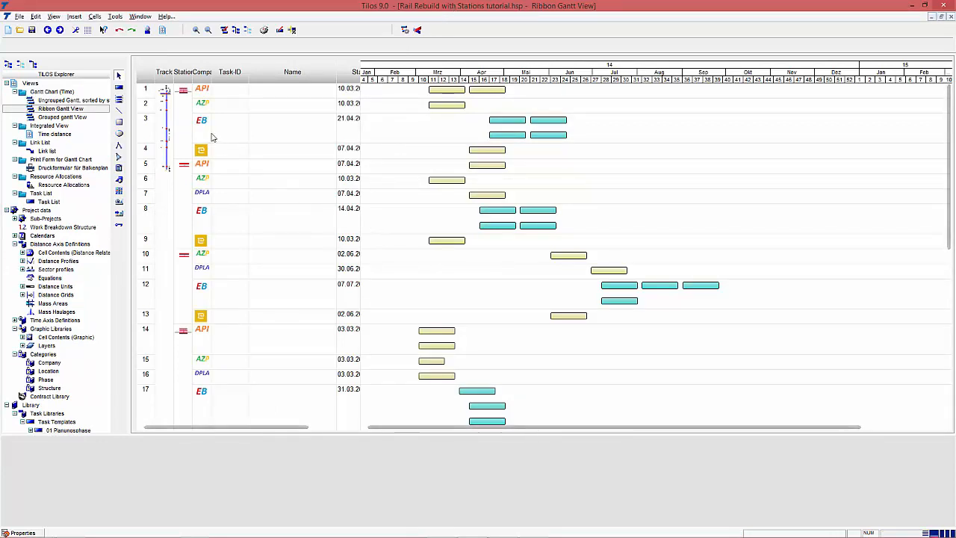
Widen the Track, Stations and Company ribbon columns so their pictures are displayed larger.
{"action": "left_click_drag", "start_coordinate": [172, 75], "coordinate": [449, 86]}
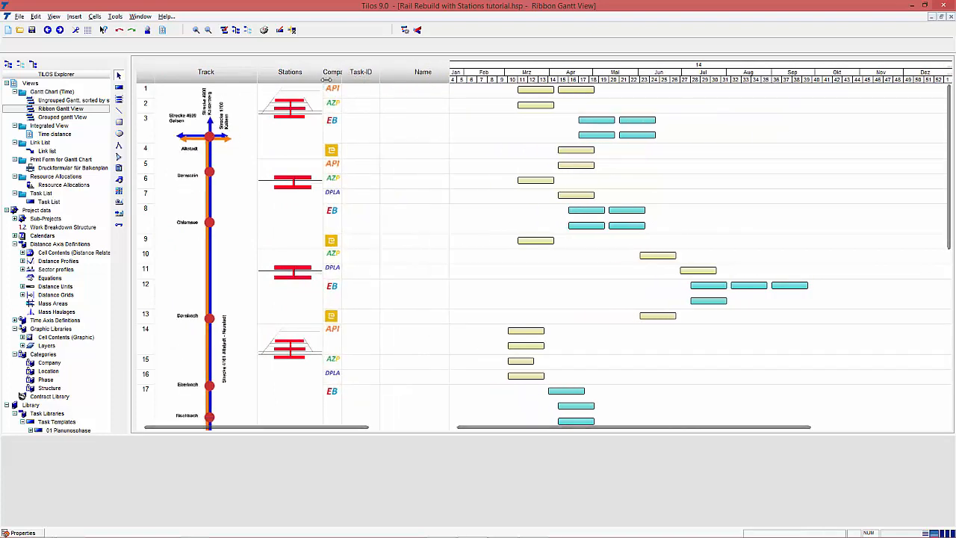
{"action": "left_click_drag", "start_coordinate": [323, 80], "coordinate": [426, 86]}
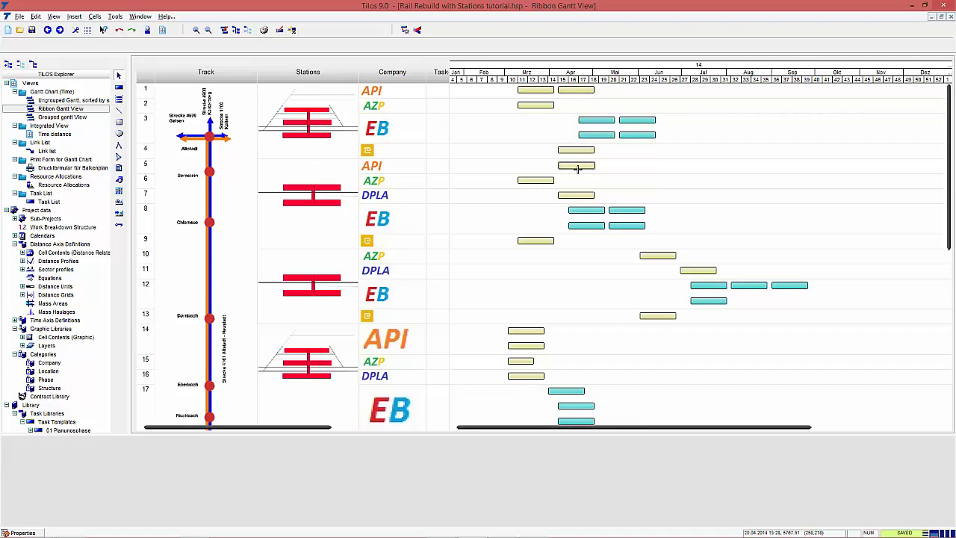
Set the vertical alignment of the Company grouping's ribbon pictures to Center in the group settings.
{"action": "mouse_move", "coordinate": [577, 168]}
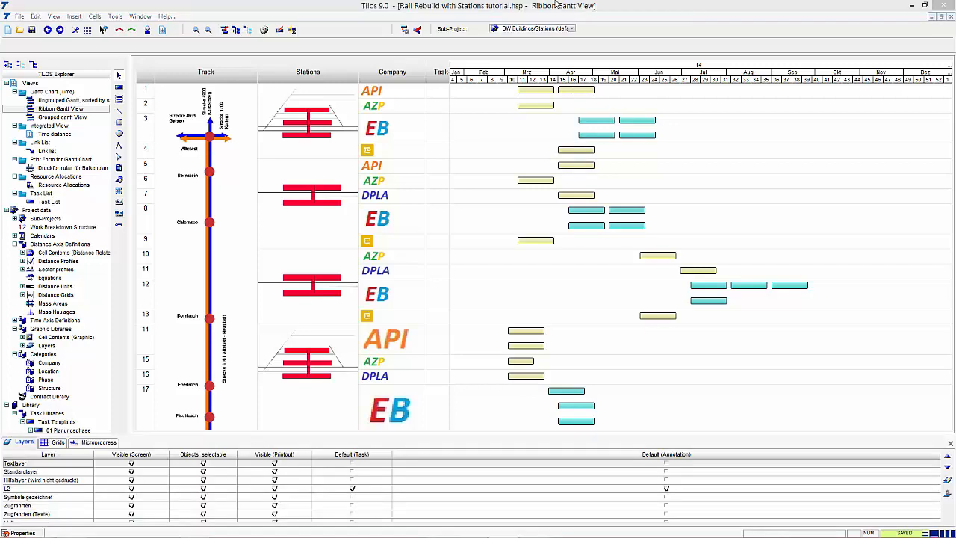
{"action": "left_click", "coordinate": [556, 3]}
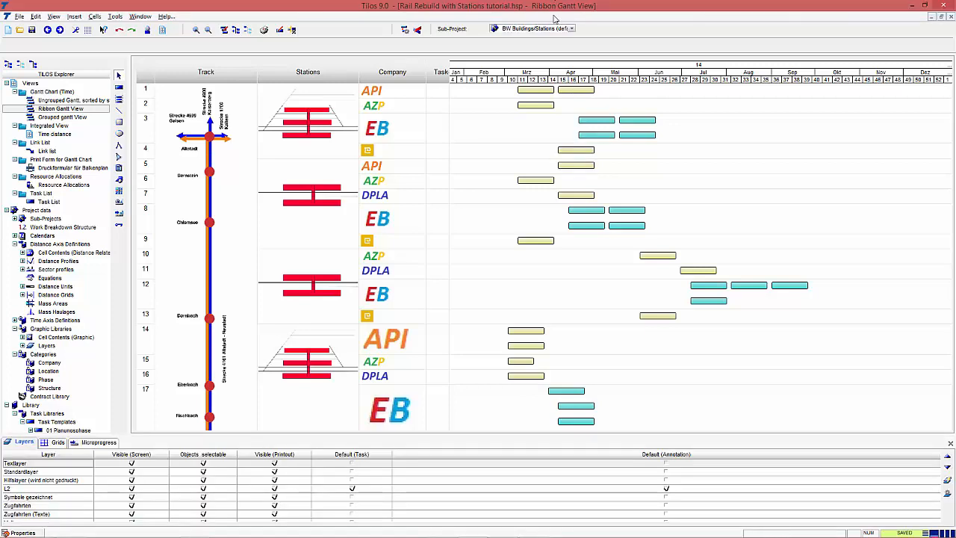
{"action": "right_click", "coordinate": [507, 214]}
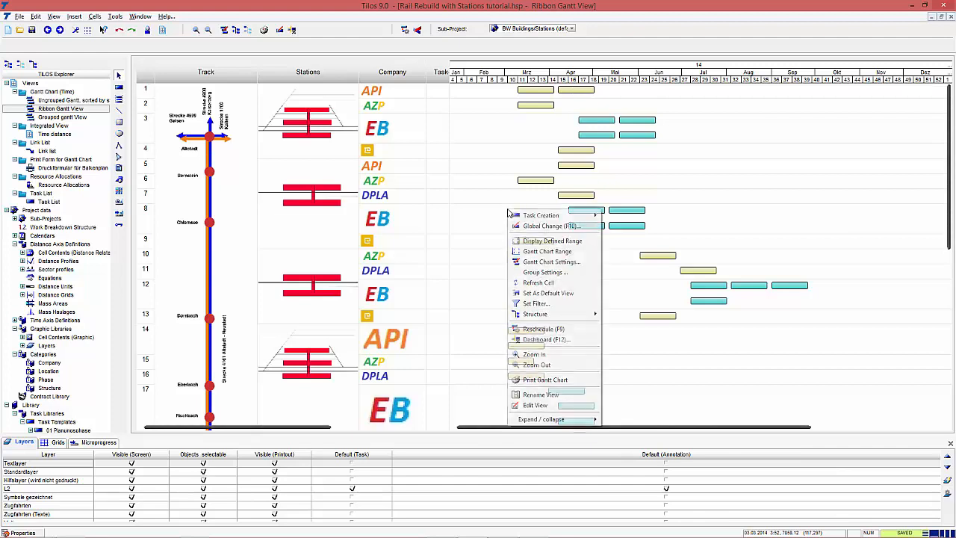
{"action": "left_click", "coordinate": [555, 273]}
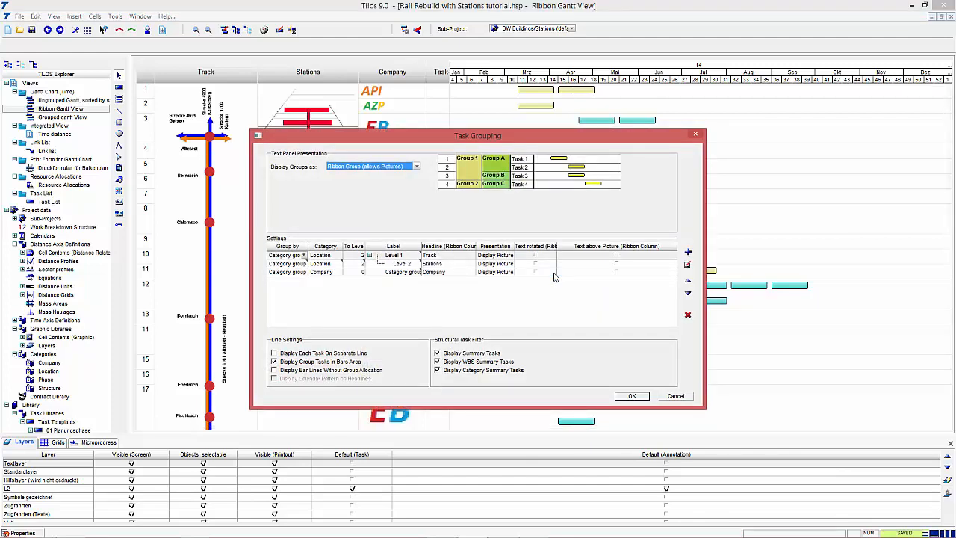
{"action": "double_click", "coordinate": [467, 275]}
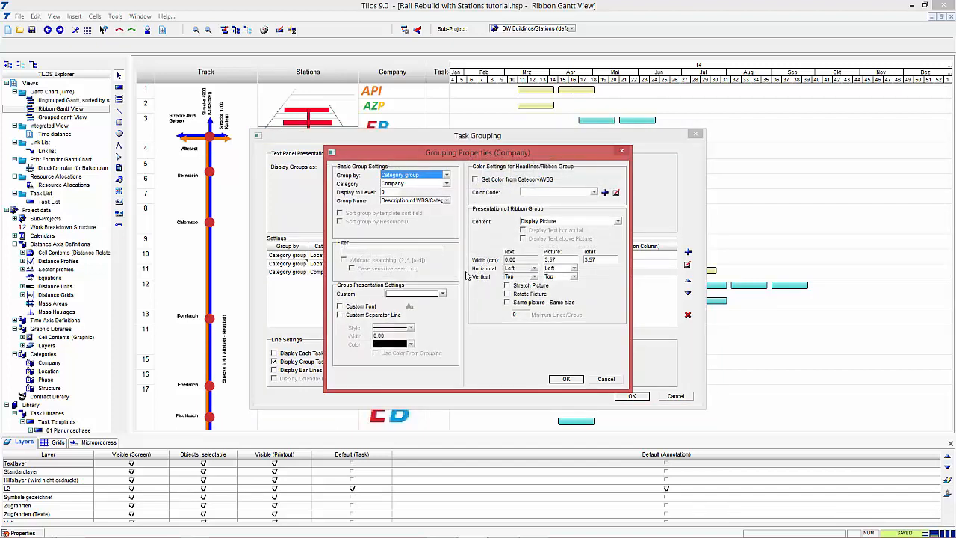
{"action": "left_click", "coordinate": [574, 277]}
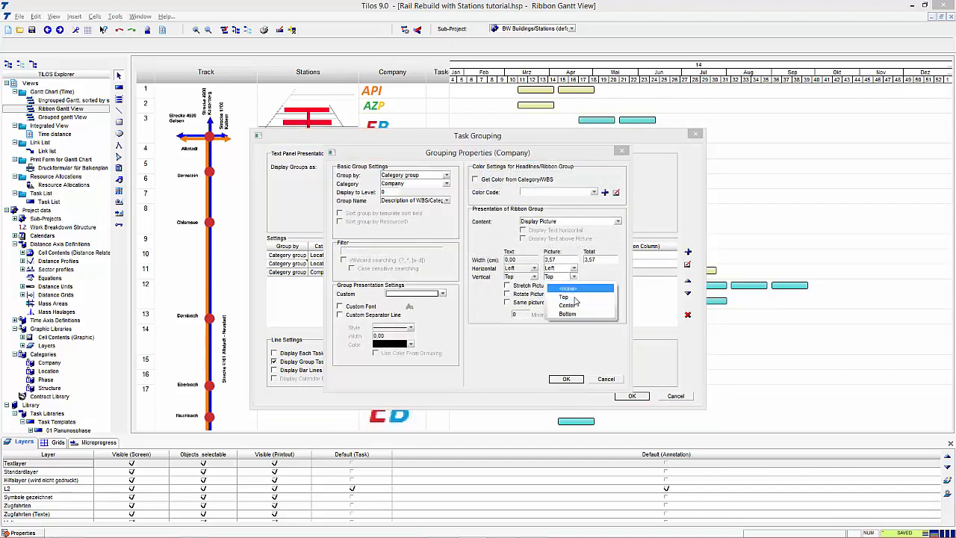
{"action": "left_click", "coordinate": [575, 305]}
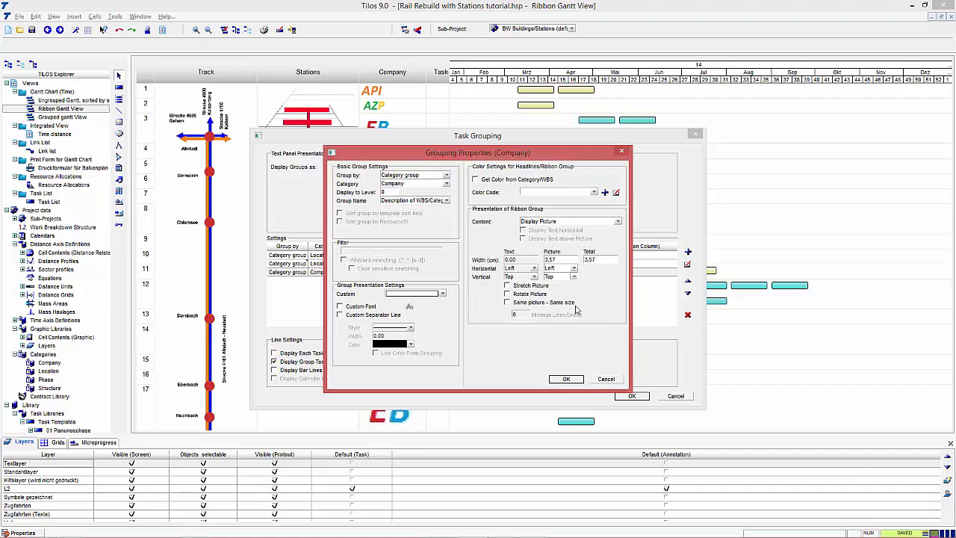
{"action": "left_click", "coordinate": [567, 379]}
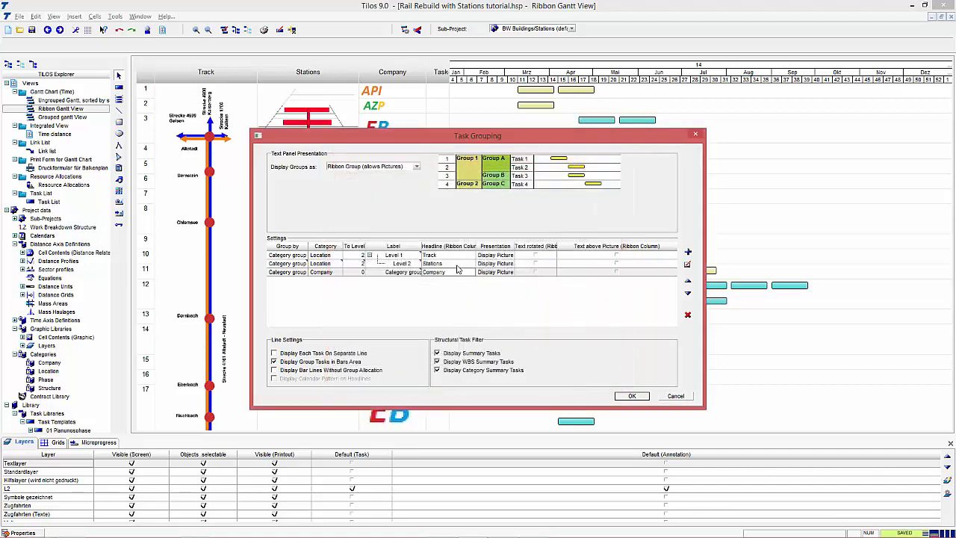
Set the vertical alignment of the Stations grouping's ribbon pictures to Center.
{"action": "double_click", "coordinate": [457, 266]}
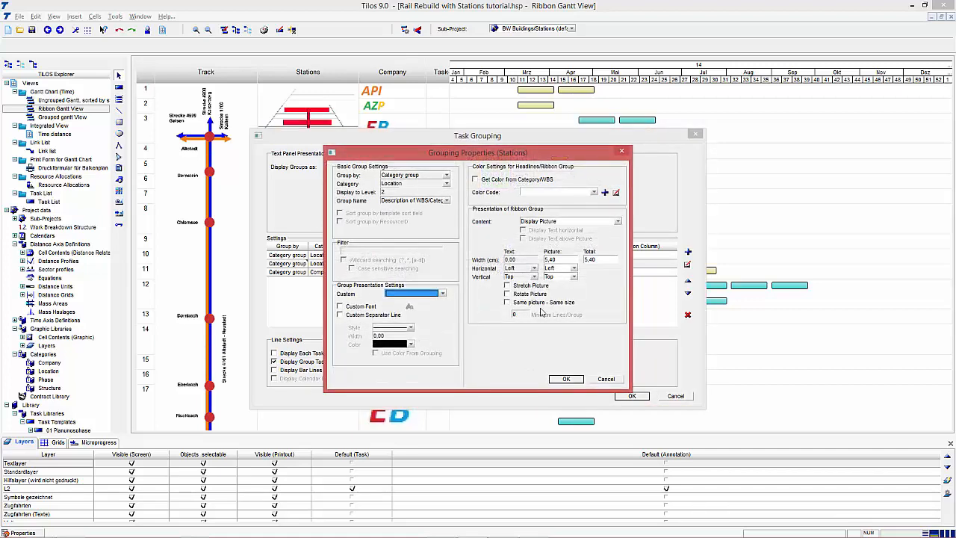
{"action": "left_click", "coordinate": [574, 278]}
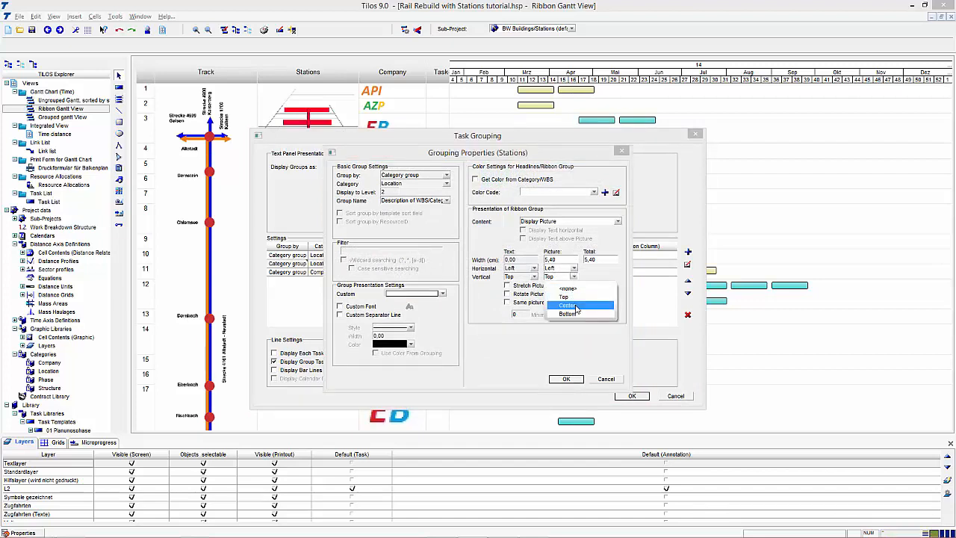
{"action": "left_click", "coordinate": [577, 306]}
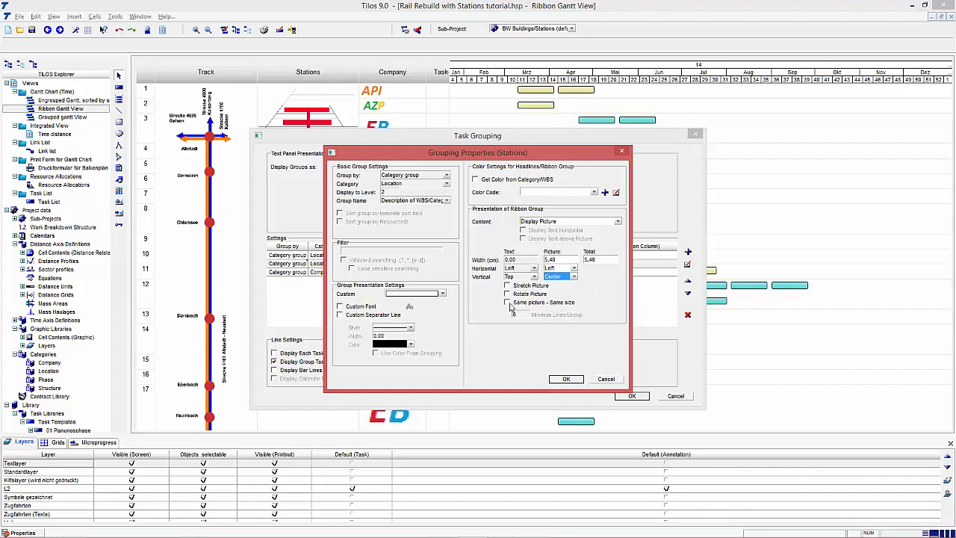
Give the Stations grouping a custom blue separator line with width 2 and accept the task grouping settings.
{"action": "left_click", "coordinate": [372, 317]}
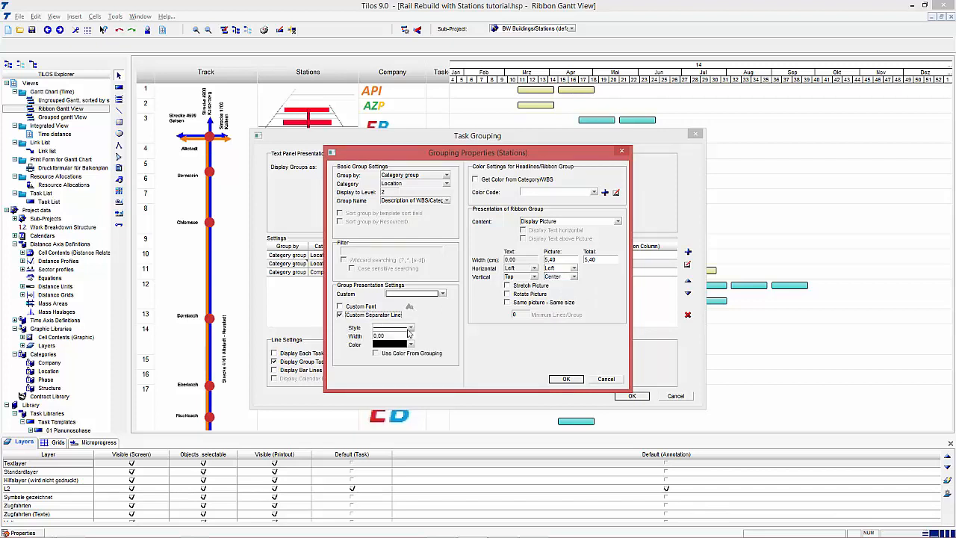
{"action": "left_click", "coordinate": [410, 329]}
{"action": "left_click", "coordinate": [413, 337]}
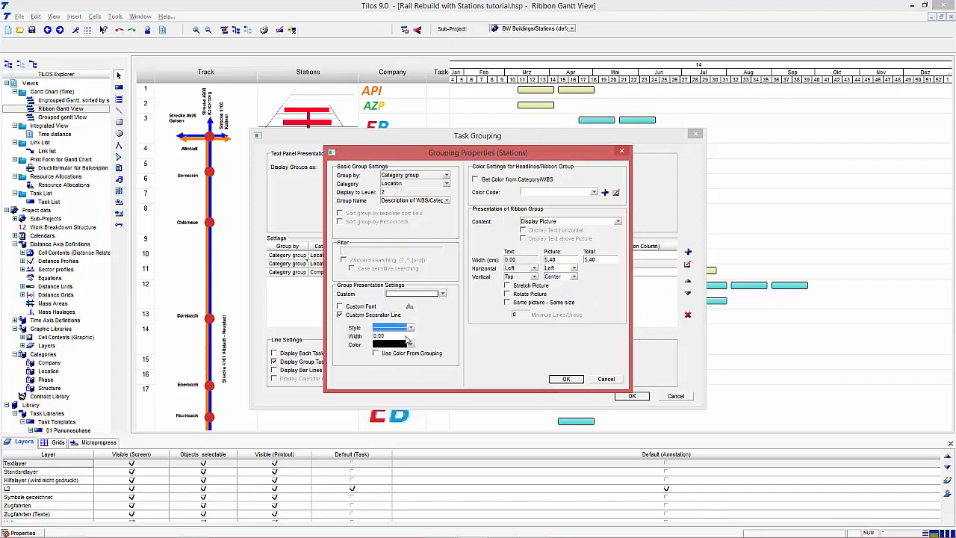
{"action": "key", "text": "Tab"}
{"action": "type", "text": "2"}
{"action": "left_click", "coordinate": [411, 344]}
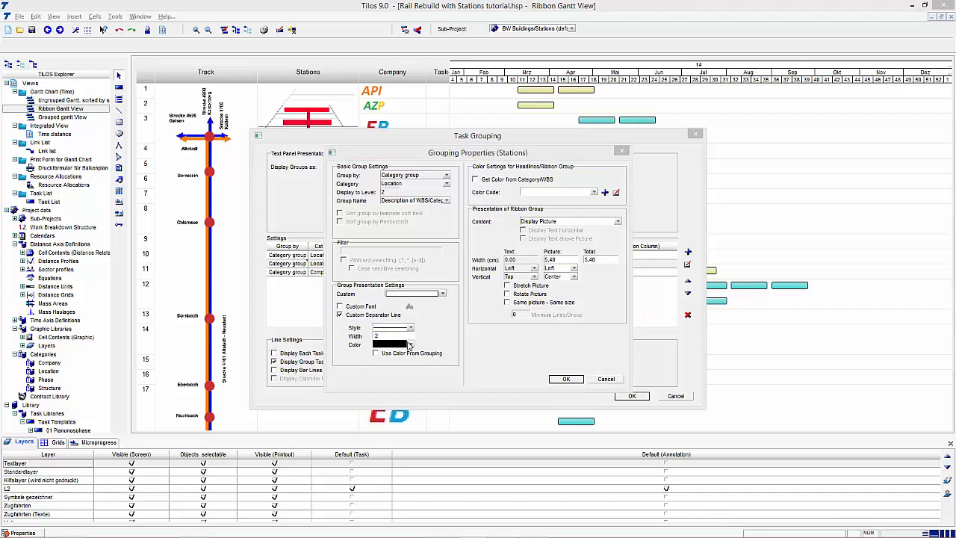
{"action": "left_click", "coordinate": [452, 362]}
{"action": "left_click", "coordinate": [571, 378]}
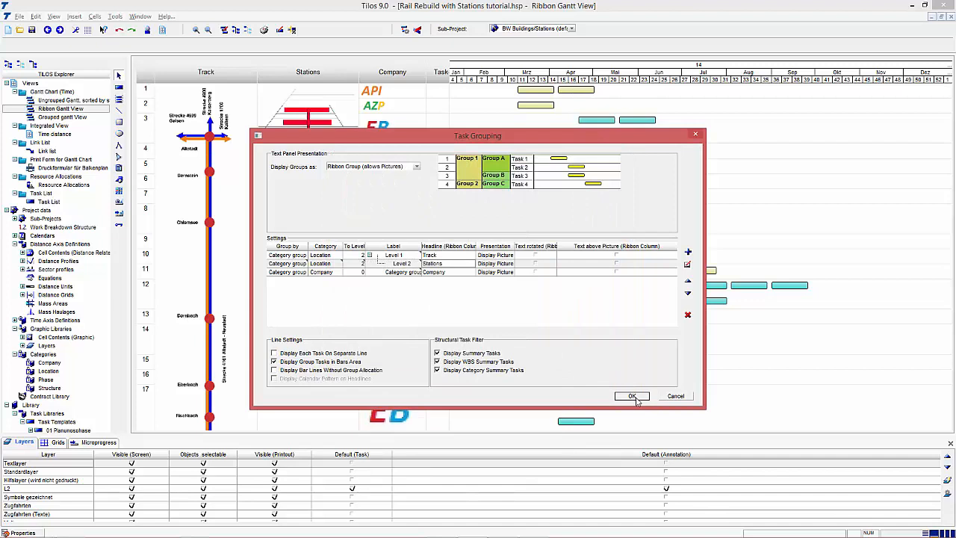
{"action": "left_click", "coordinate": [633, 396]}
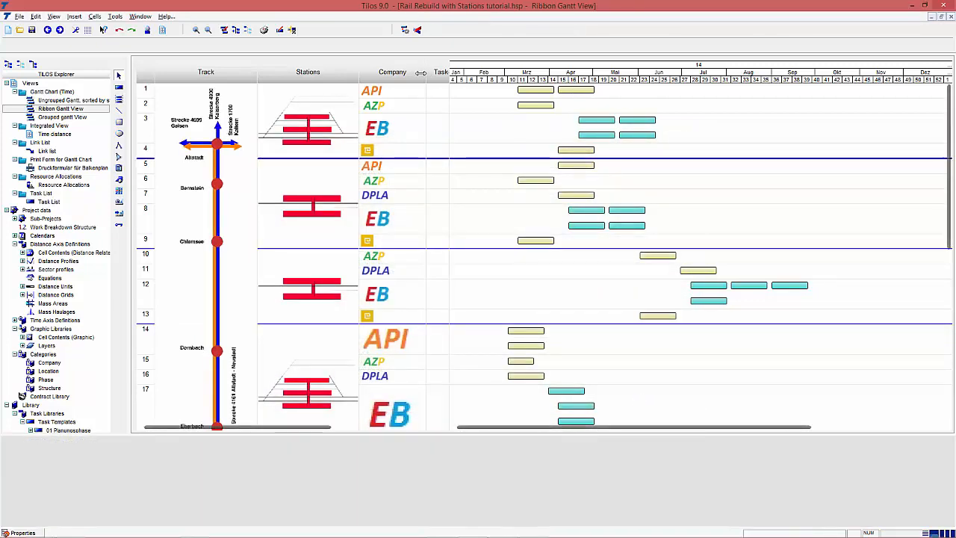
Narrow the Company ribbon column and shrink the text panel so the bar area begins directly beside Company.
{"action": "left_click_drag", "start_coordinate": [420, 73], "coordinate": [394, 72]}
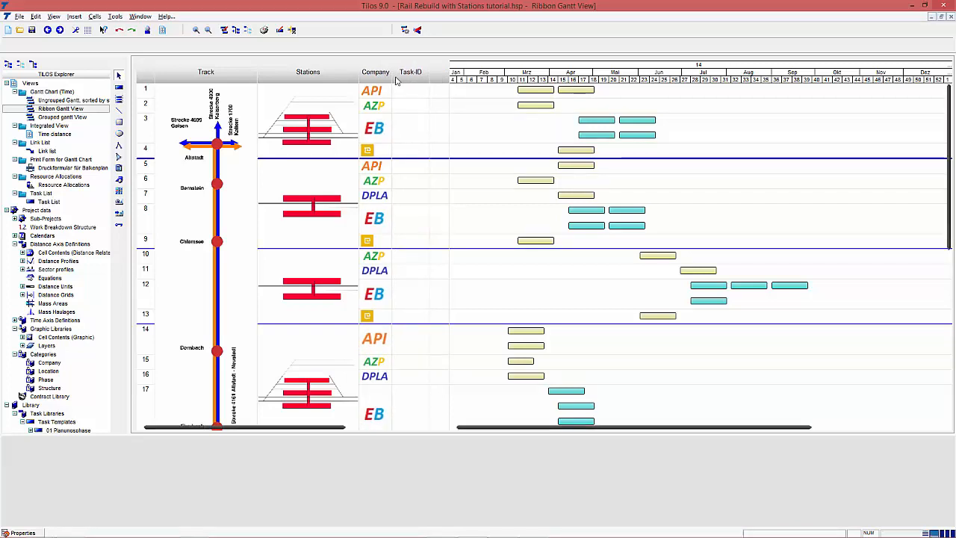
{"action": "left_click_drag", "start_coordinate": [449, 73], "coordinate": [388, 87]}
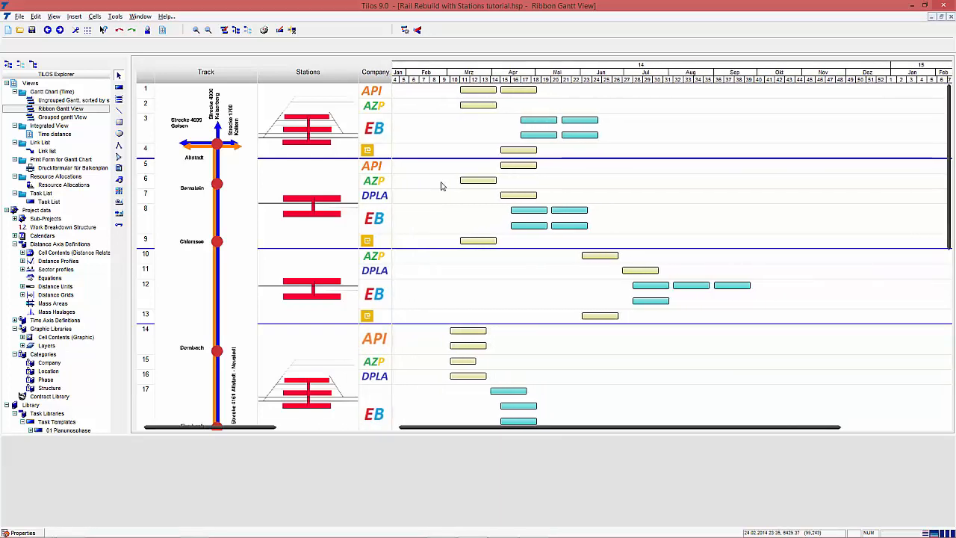
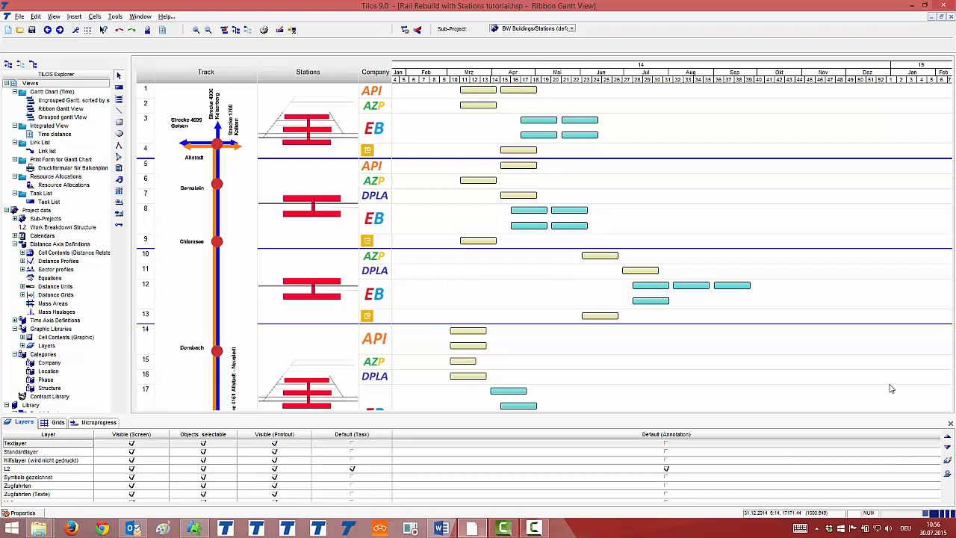
Set the Group Bar Height of the Ribbon Gantt View to 1,2 cm in the Gantt chart settings.
{"action": "right_click", "coordinate": [636, 212]}
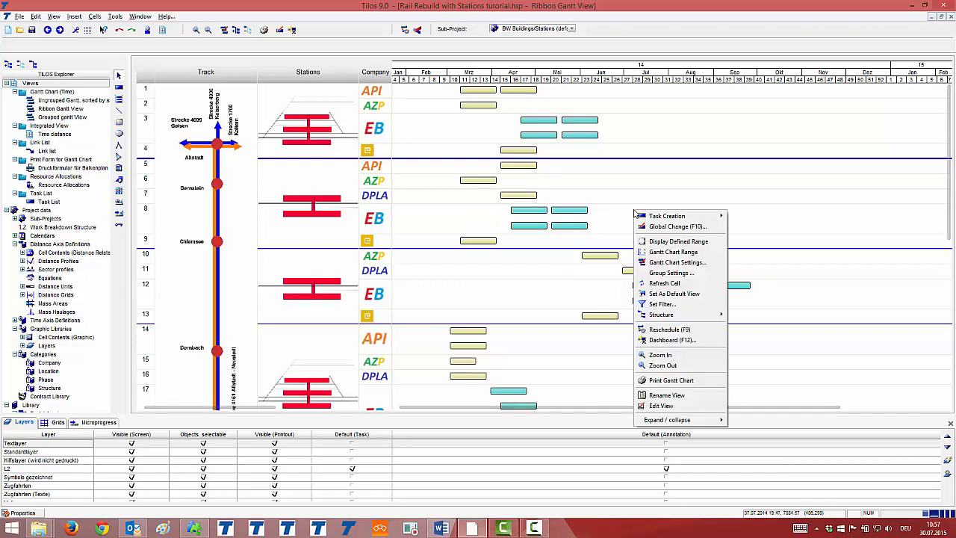
{"action": "left_click", "coordinate": [676, 263]}
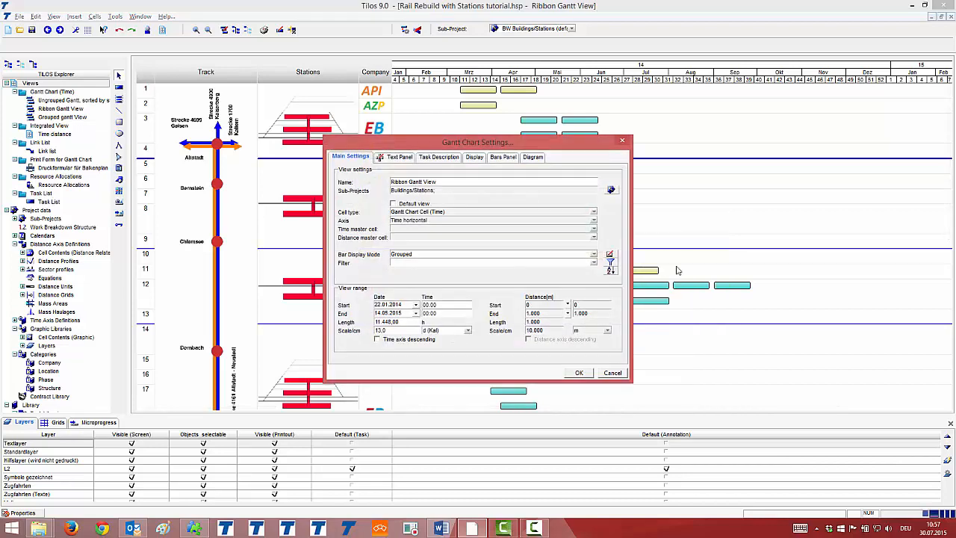
{"action": "left_click", "coordinate": [479, 162]}
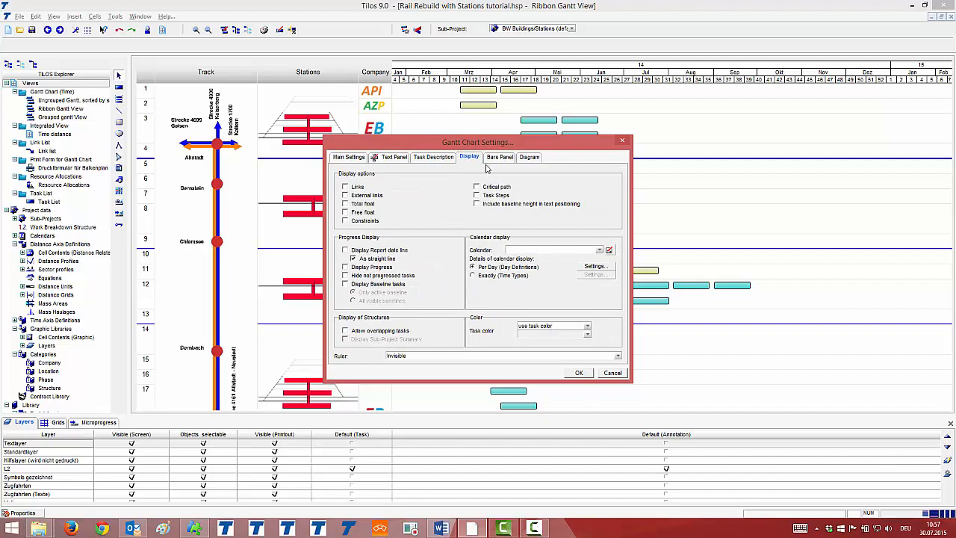
{"action": "left_click", "coordinate": [502, 157]}
{"action": "double_click", "coordinate": [410, 198]}
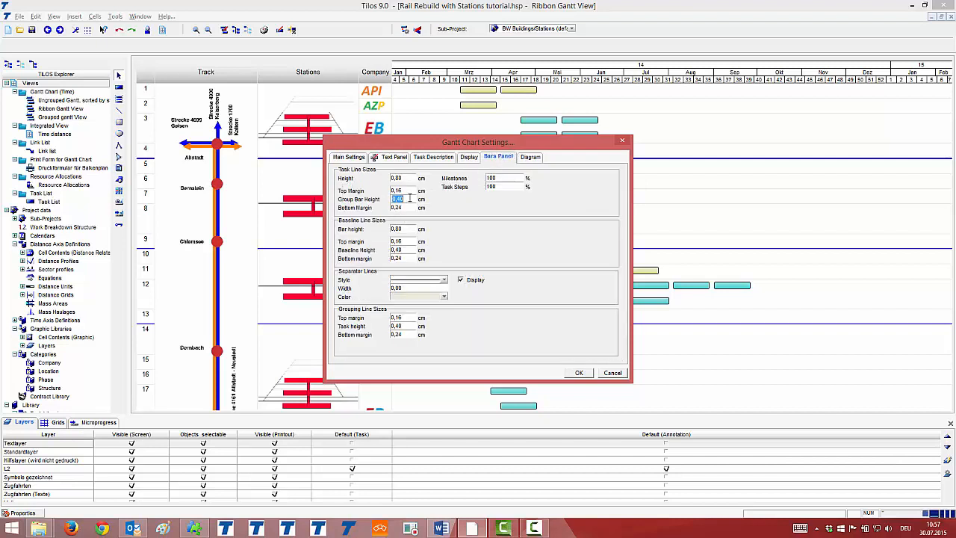
{"action": "type", "text": "1,2"}
{"action": "left_click", "coordinate": [584, 375]}
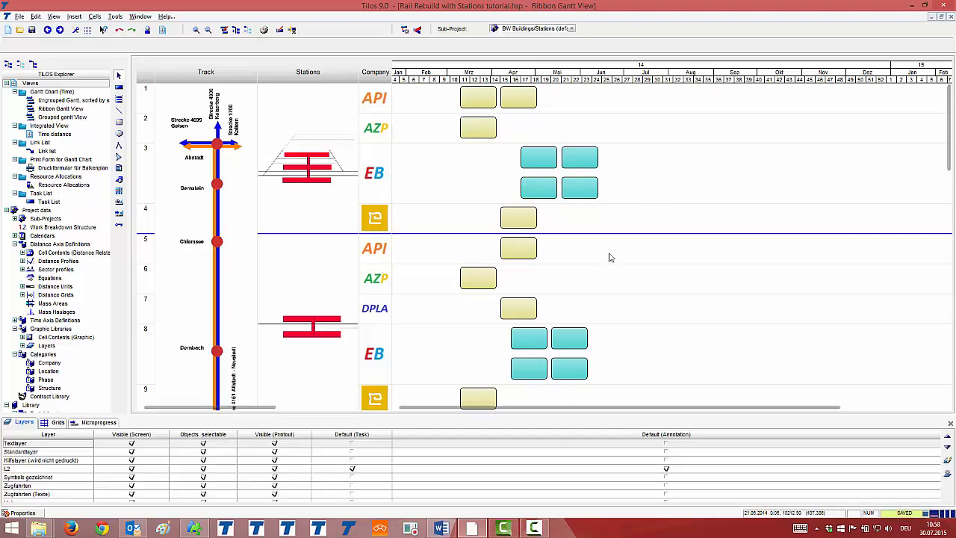
Add a {Name} task description to the Gantt chart, positioned at BL within the task bar.
{"action": "right_click", "coordinate": [611, 254]}
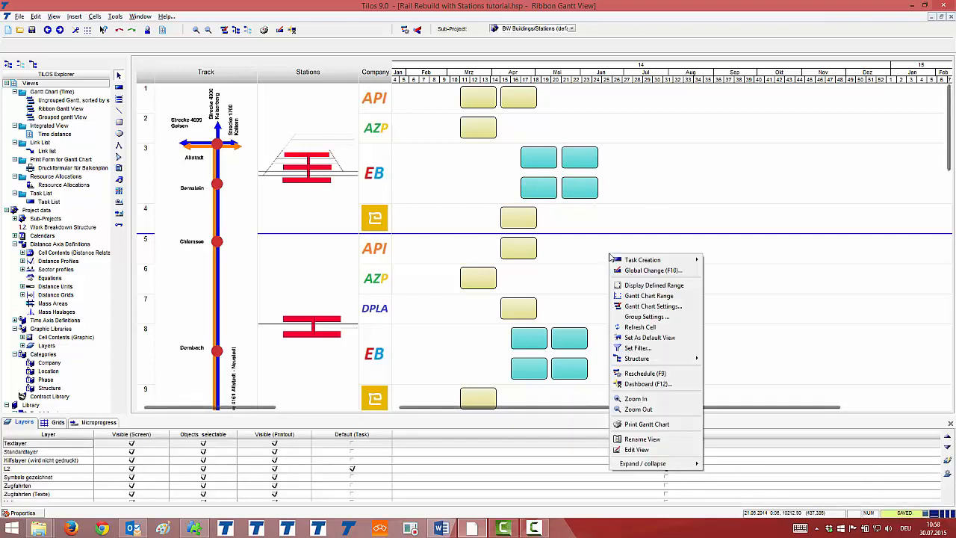
{"action": "left_click", "coordinate": [648, 306]}
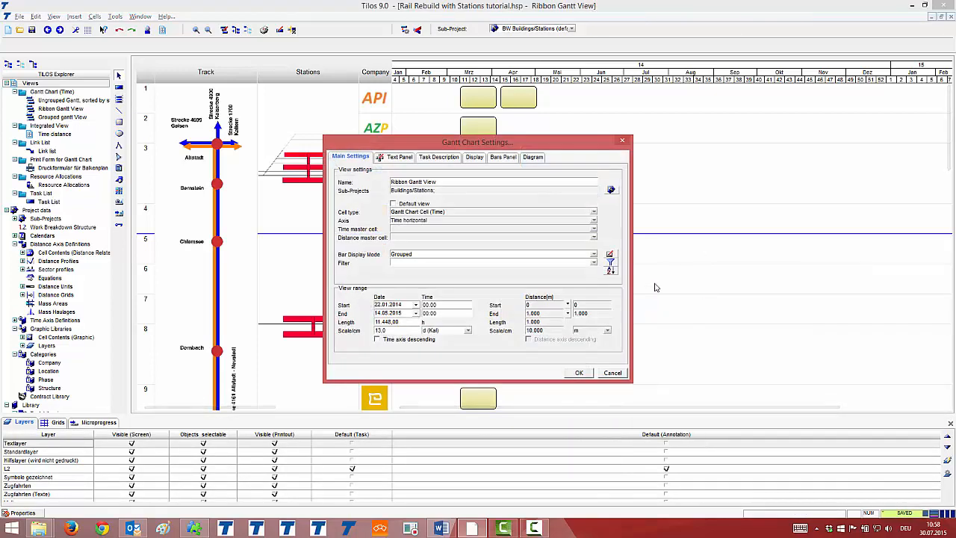
{"action": "left_click", "coordinate": [434, 158]}
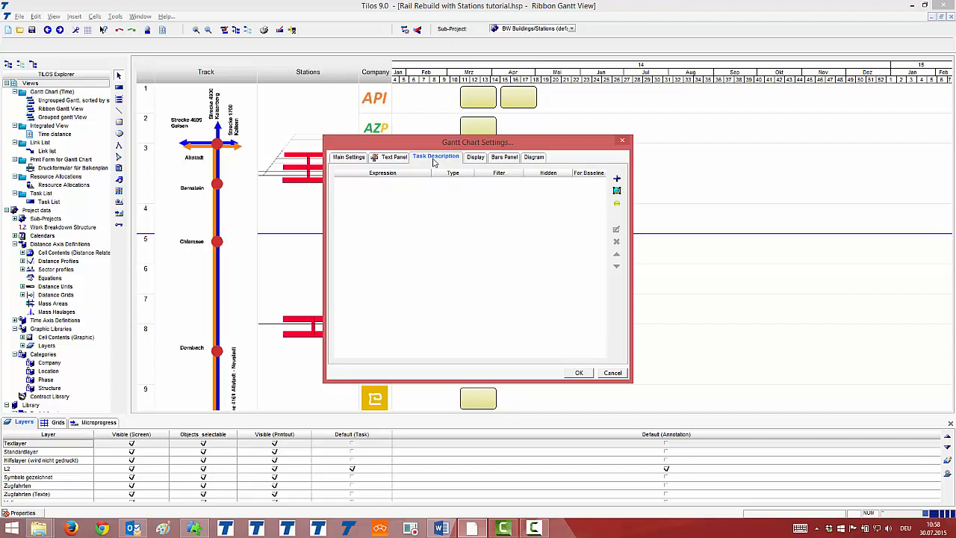
{"action": "left_click", "coordinate": [617, 181]}
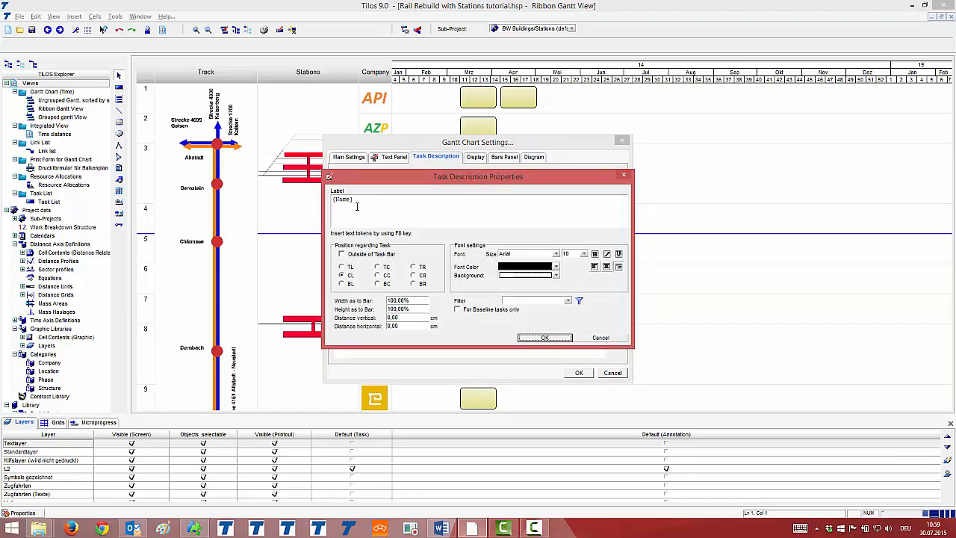
{"action": "left_click", "coordinate": [345, 287]}
Set the description's height to 30% of the bar and its vertical and horizontal distances to 0,1 cm, and accept the settings.
{"action": "double_click", "coordinate": [416, 300]}
{"action": "double_click", "coordinate": [418, 309]}
{"action": "type", "text": "30"}
{"action": "key", "text": "Tab"}
{"action": "key", "text": "Tab"}
{"action": "left_click", "coordinate": [409, 317]}
{"action": "type", "text": "0,1"}
{"action": "key", "text": "Tab"}
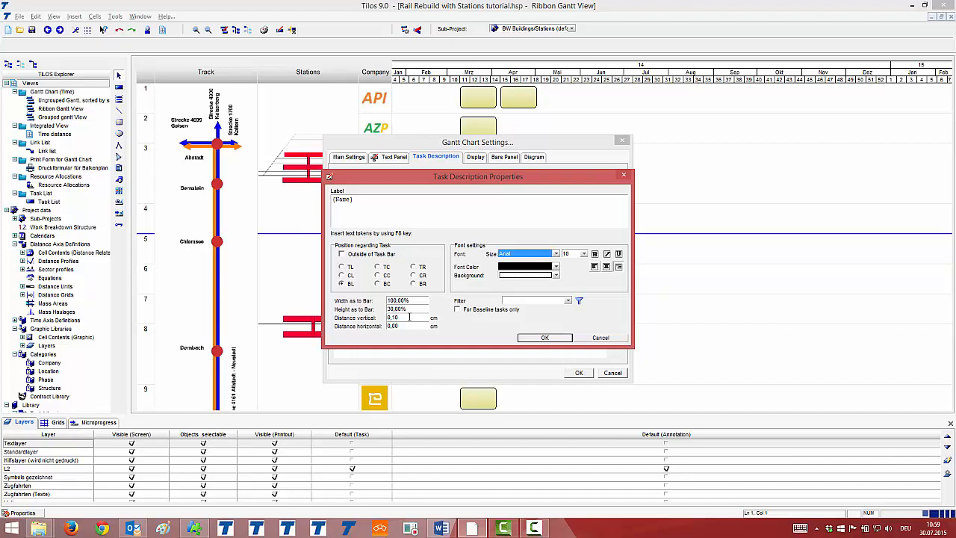
{"action": "left_click", "coordinate": [413, 325]}
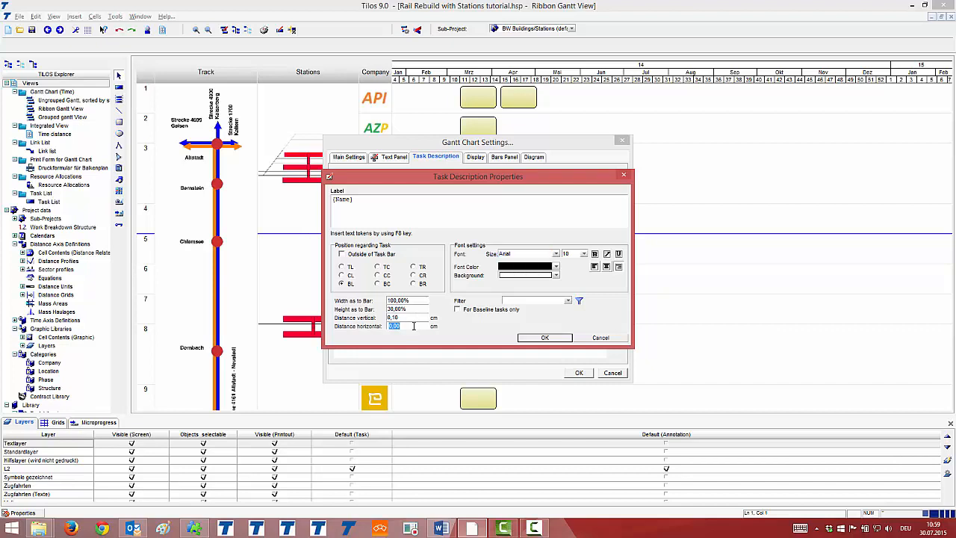
{"action": "type", "text": "0,1"}
{"action": "key", "text": "Tab"}
{"action": "left_click", "coordinate": [545, 338]}
{"action": "left_click", "coordinate": [579, 372]}
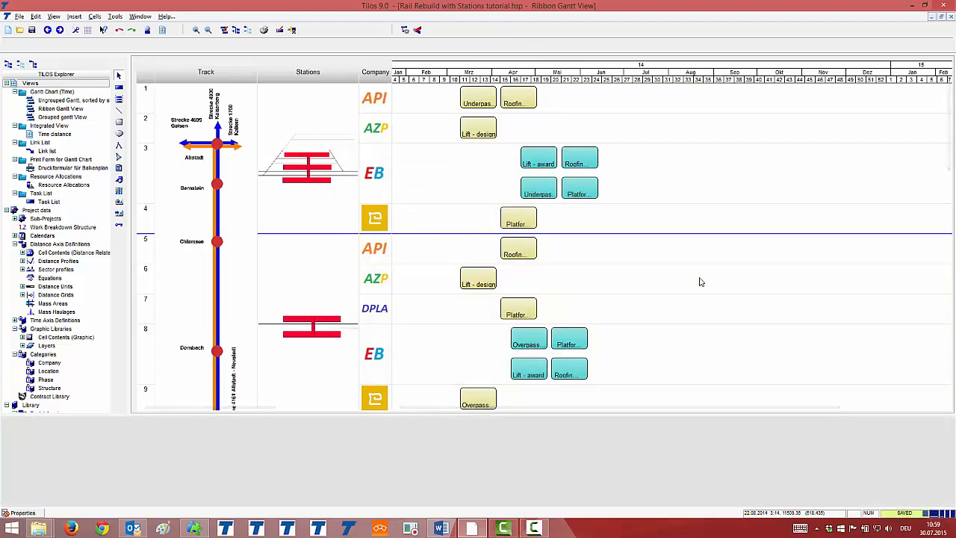
Set the font size of the {Name} task description to 8 and accept the Gantt chart settings.
{"action": "right_click", "coordinate": [612, 252]}
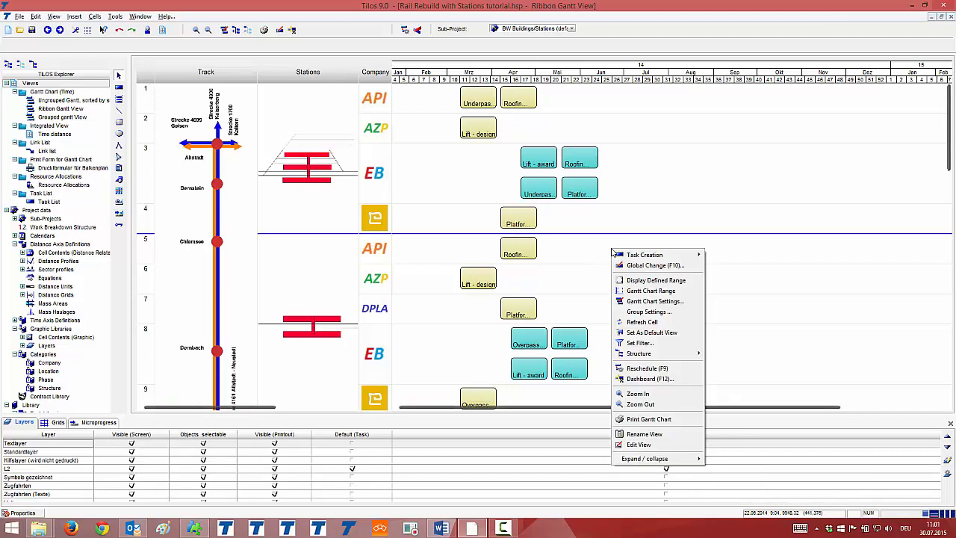
{"action": "left_click", "coordinate": [649, 301]}
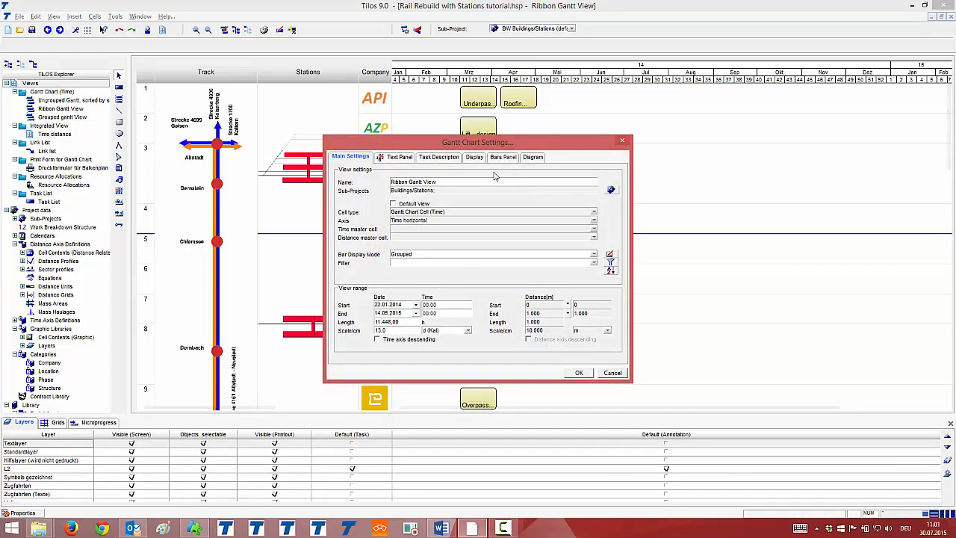
{"action": "left_click", "coordinate": [432, 160]}
{"action": "double_click", "coordinate": [415, 187]}
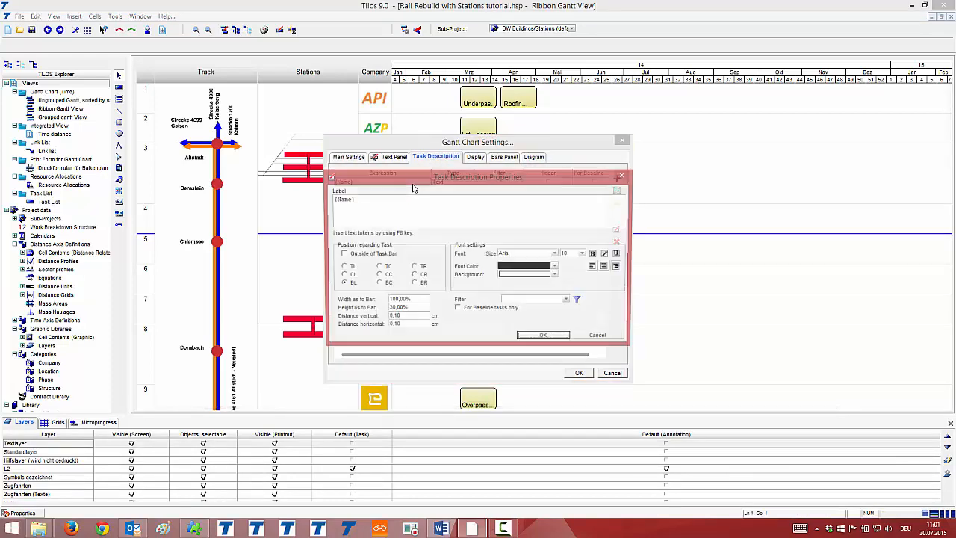
{"action": "left_click", "coordinate": [584, 254]}
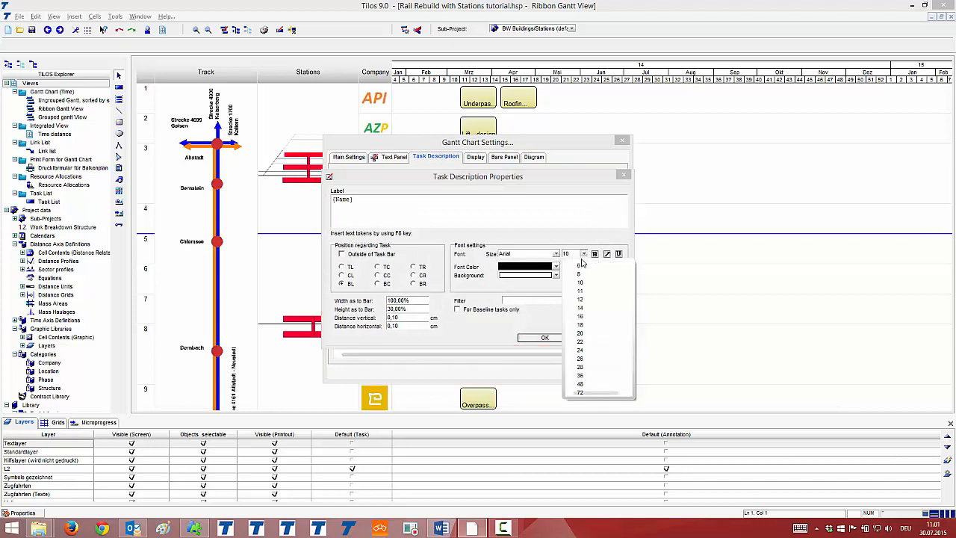
{"action": "left_click", "coordinate": [580, 273]}
{"action": "left_click", "coordinate": [546, 338]}
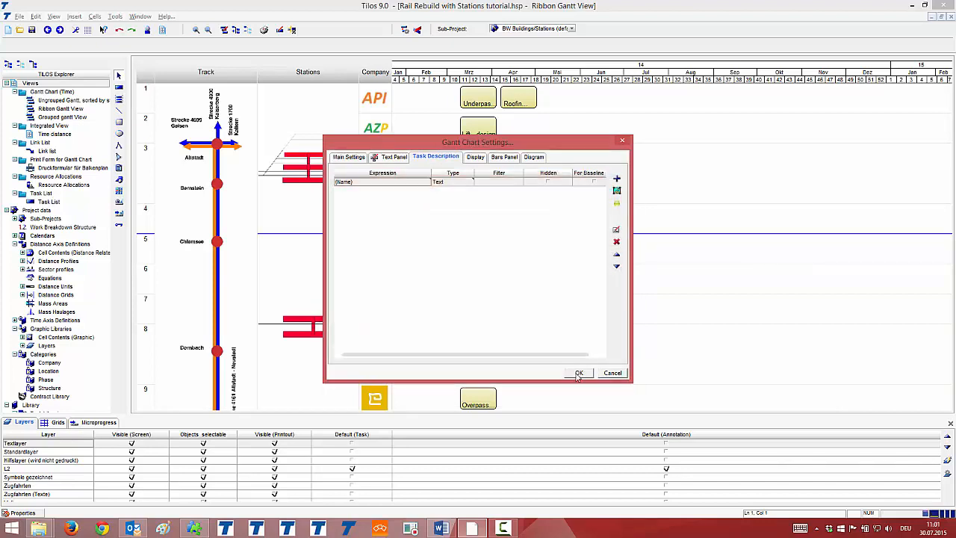
{"action": "left_click", "coordinate": [579, 373]}
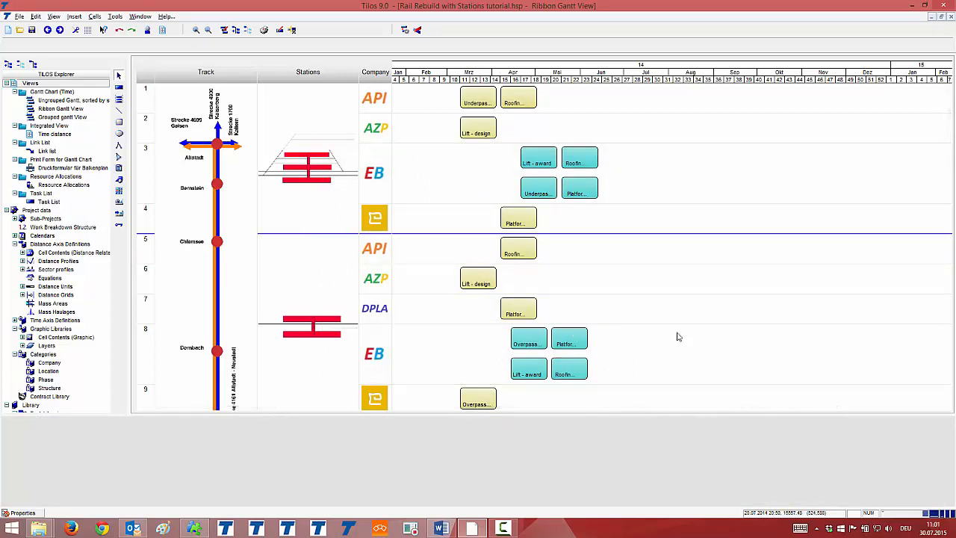
Add a picture task description for the Company category group, positioned at TL within the task bar.
{"action": "right_click", "coordinate": [654, 276]}
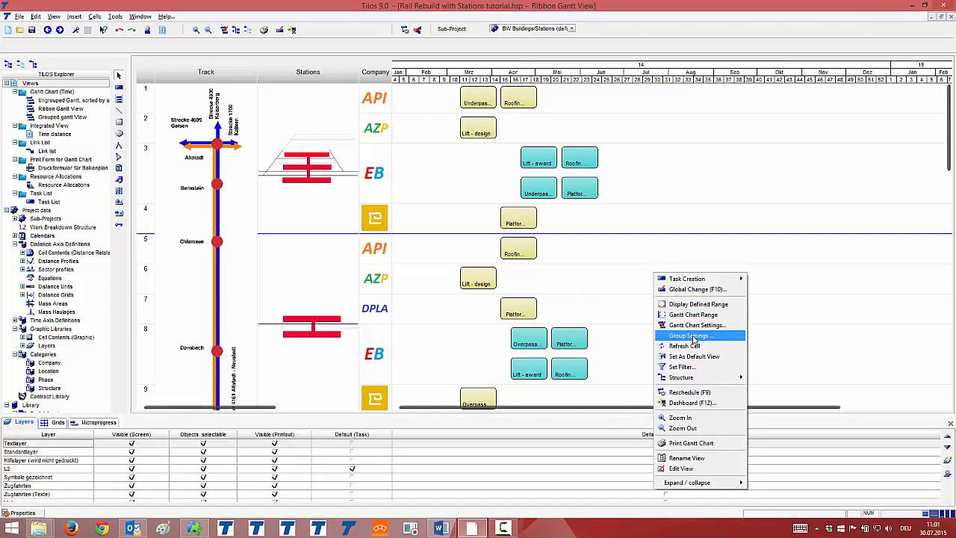
{"action": "left_click", "coordinate": [693, 326]}
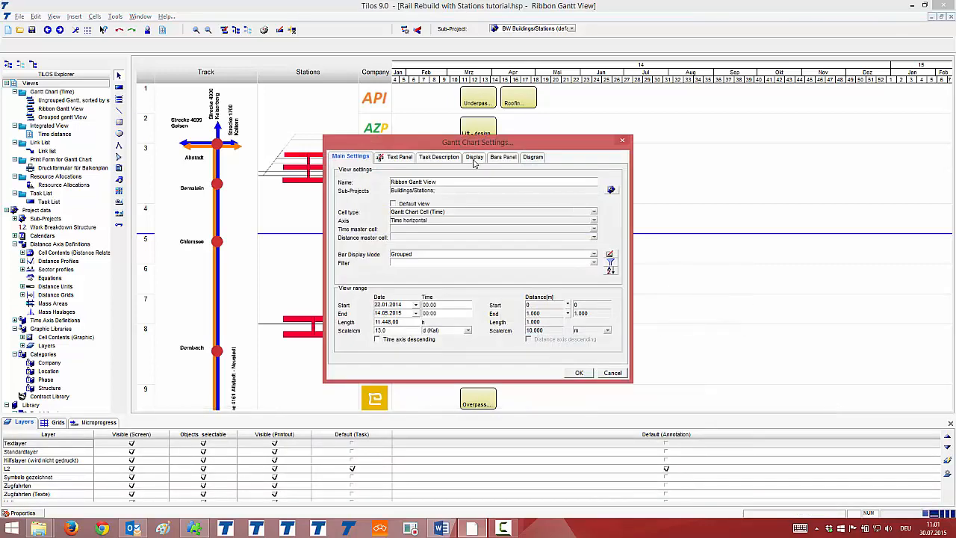
{"action": "left_click", "coordinate": [441, 159]}
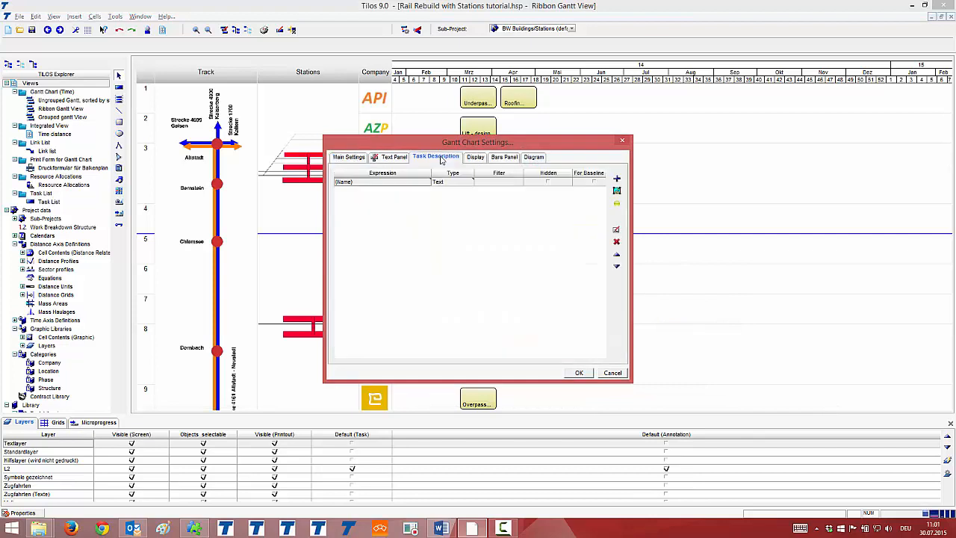
{"action": "left_click", "coordinate": [618, 191]}
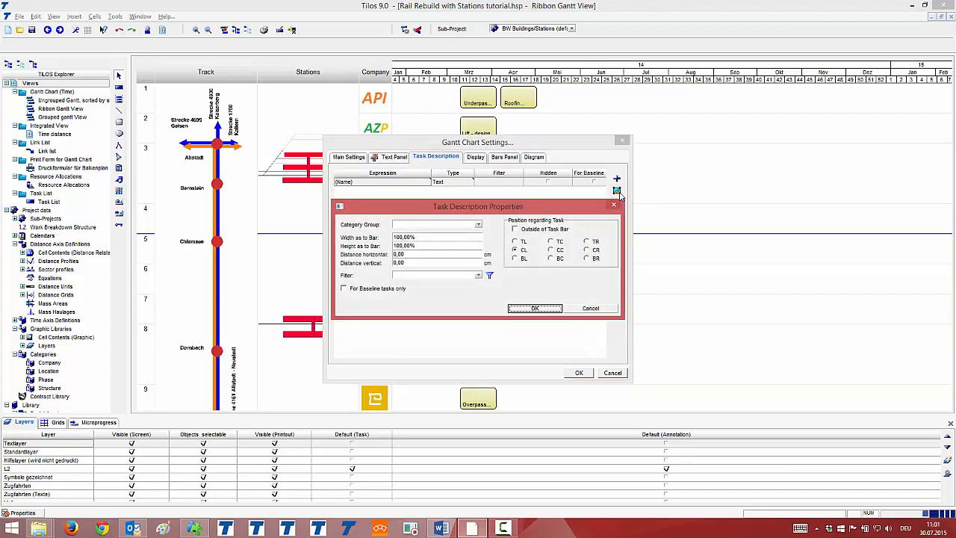
{"action": "left_click", "coordinate": [478, 224]}
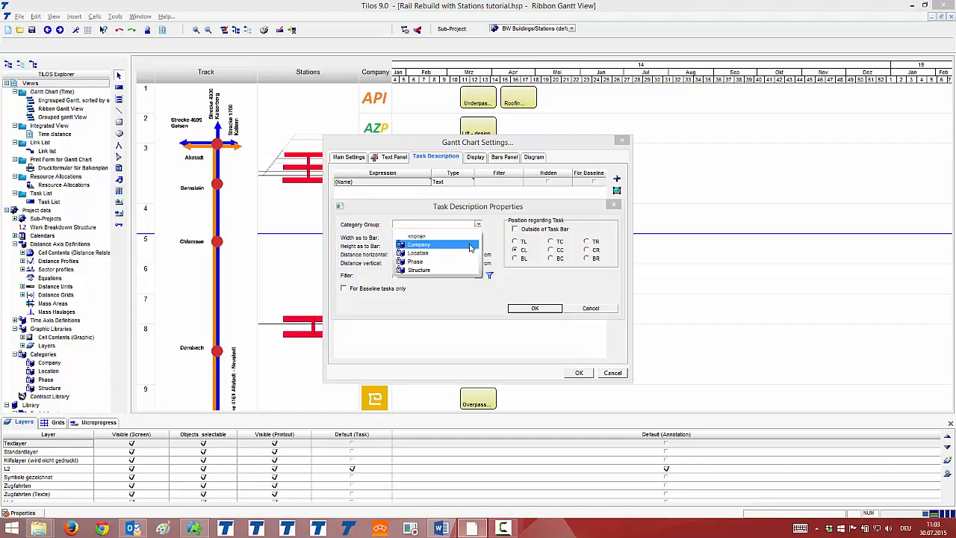
{"action": "left_click", "coordinate": [460, 245]}
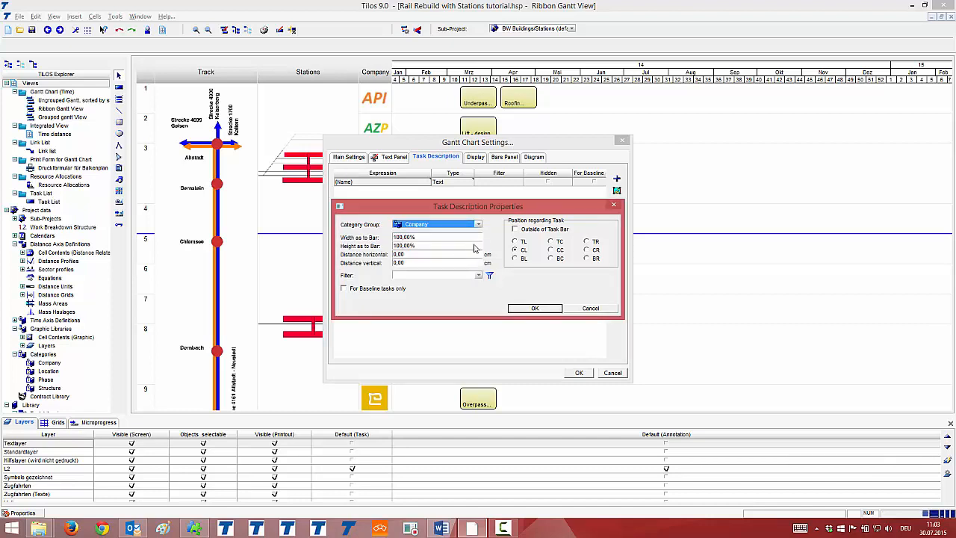
{"action": "left_click", "coordinate": [515, 241]}
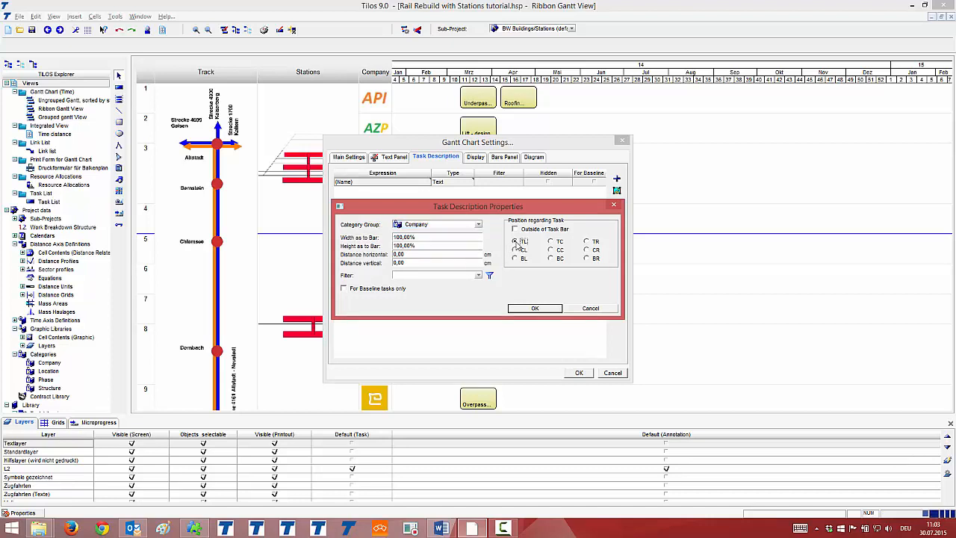
Size the Company picture to 80% of the bar's width and 50% of its height, with 0,1 cm distances, and accept the settings.
{"action": "double_click", "coordinate": [423, 237]}
{"action": "type", "text": "80"}
{"action": "key", "text": "Tab"}
{"action": "double_click", "coordinate": [425, 247]}
{"action": "type", "text": "50"}
{"action": "key", "text": "Tab"}
{"action": "type", "text": "0,1"}
{"action": "key", "text": "Tab"}
{"action": "type", "text": "0,1"}
{"action": "left_click", "coordinate": [544, 309]}
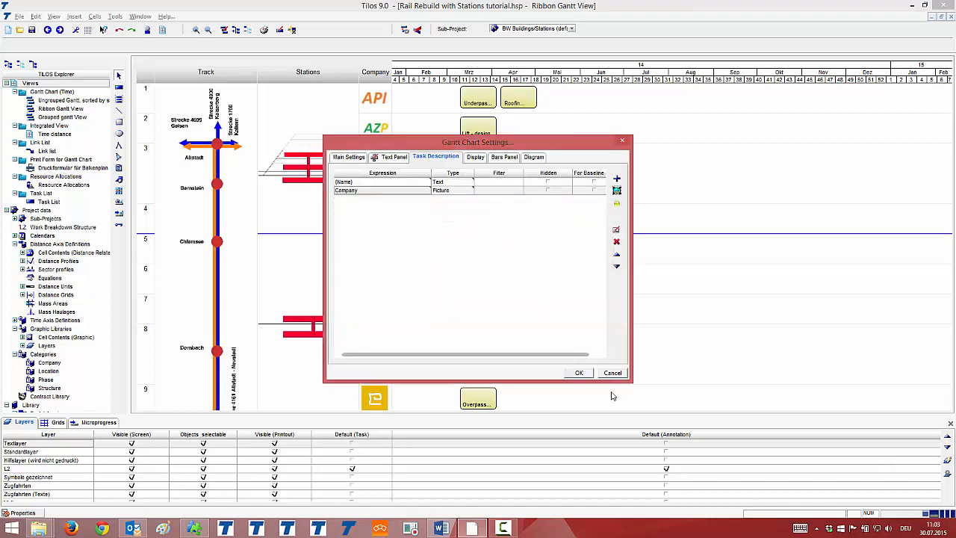
{"action": "left_click", "coordinate": [580, 372]}
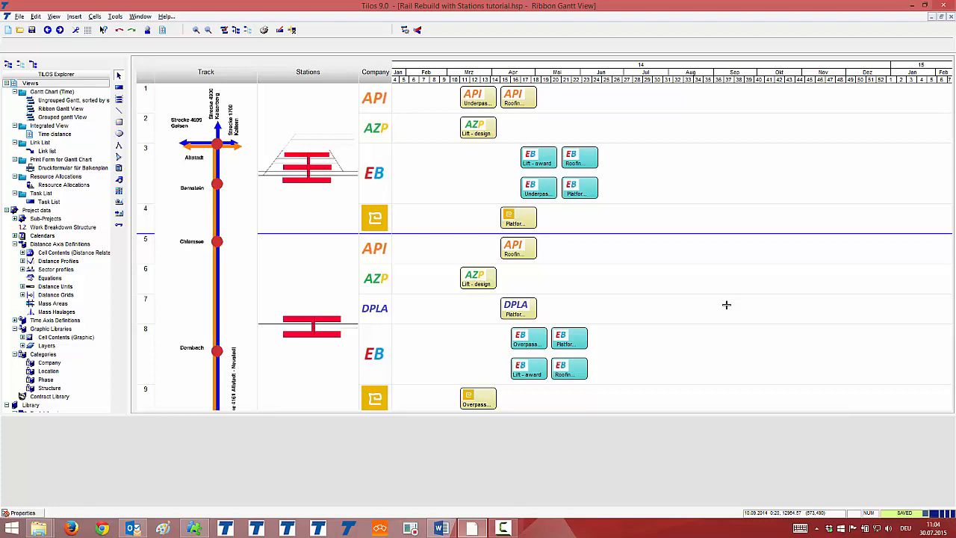
Create an indicator task description containing a sign named xy with color code RAG and data field Integer1.
{"action": "right_click", "coordinate": [672, 304]}
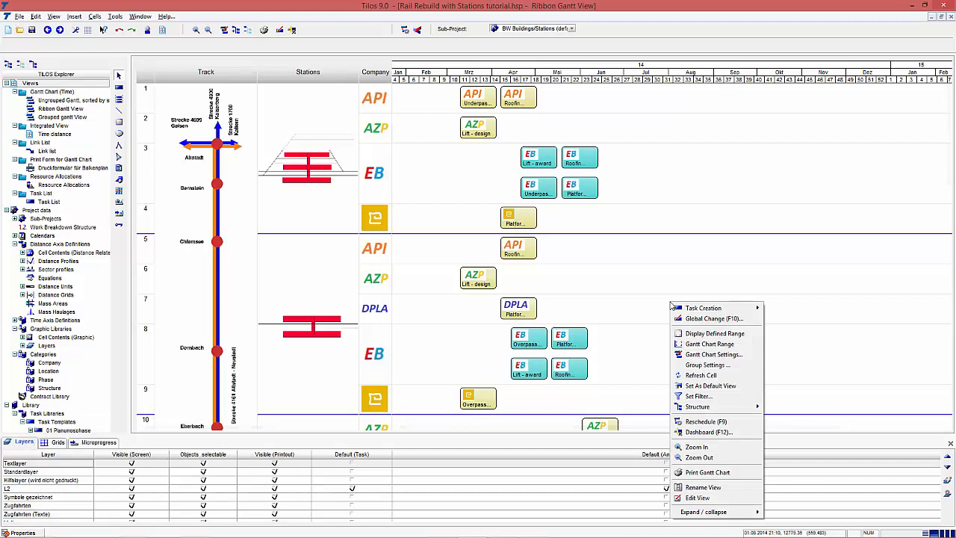
{"action": "left_click", "coordinate": [716, 355]}
{"action": "left_click", "coordinate": [441, 166]}
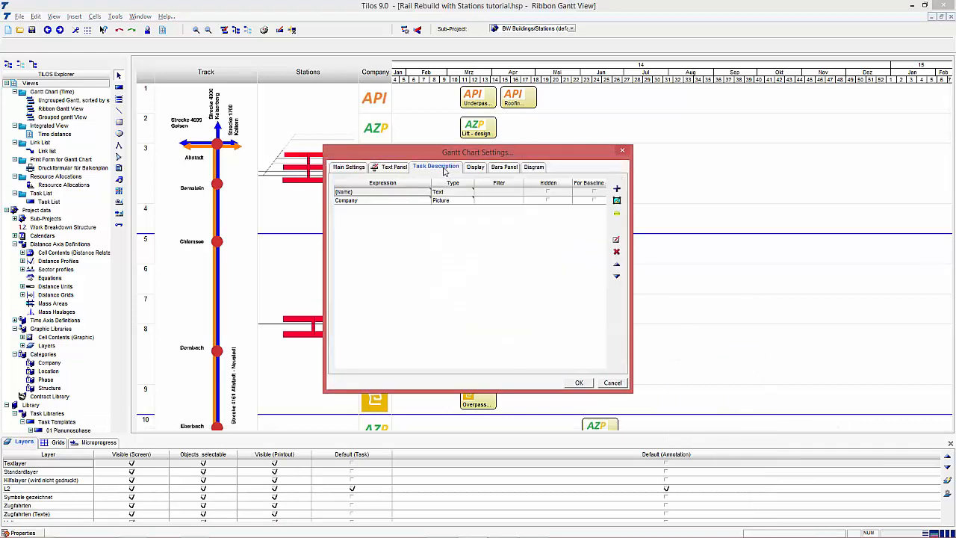
{"action": "left_click", "coordinate": [617, 214]}
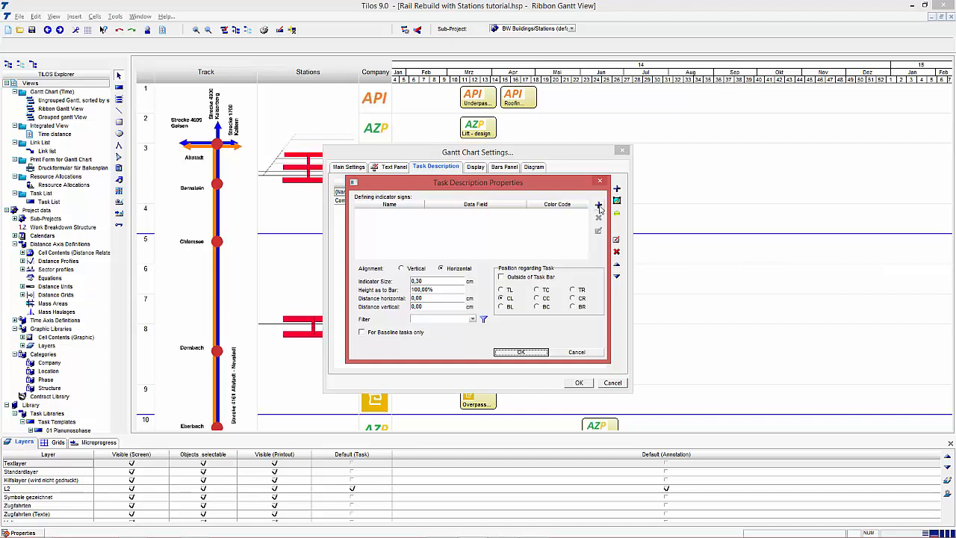
{"action": "left_click", "coordinate": [599, 207]}
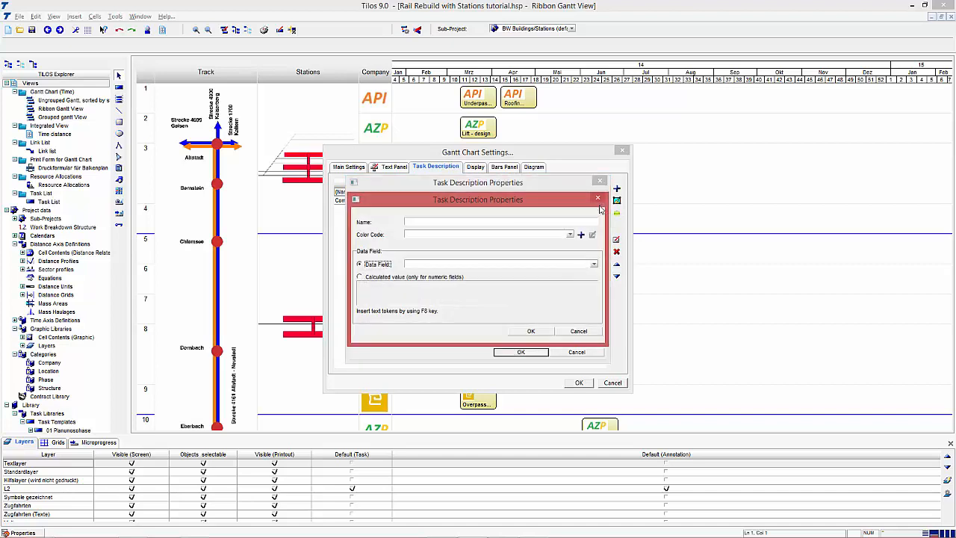
{"action": "left_click", "coordinate": [504, 223]}
{"action": "type", "text": "xy"}
{"action": "left_click", "coordinate": [570, 235]}
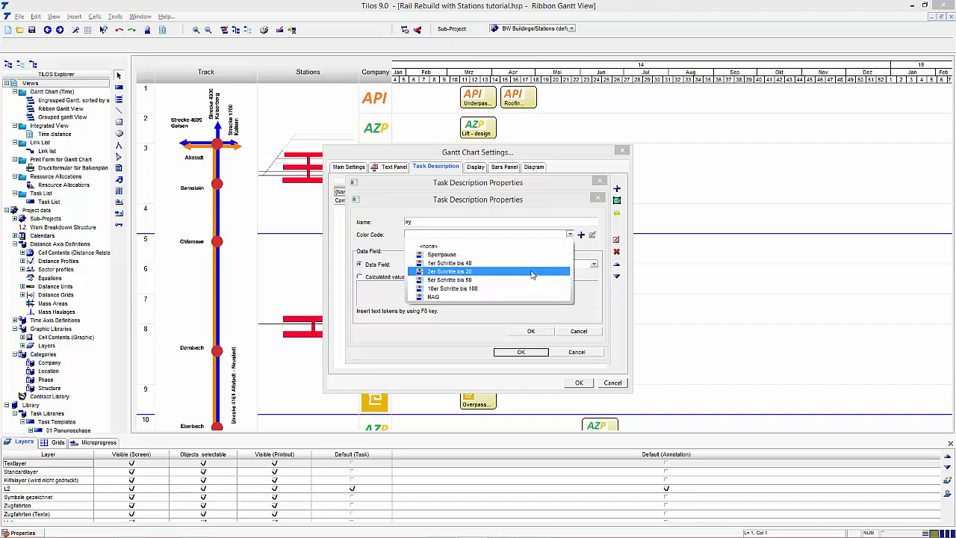
{"action": "left_click", "coordinate": [531, 298]}
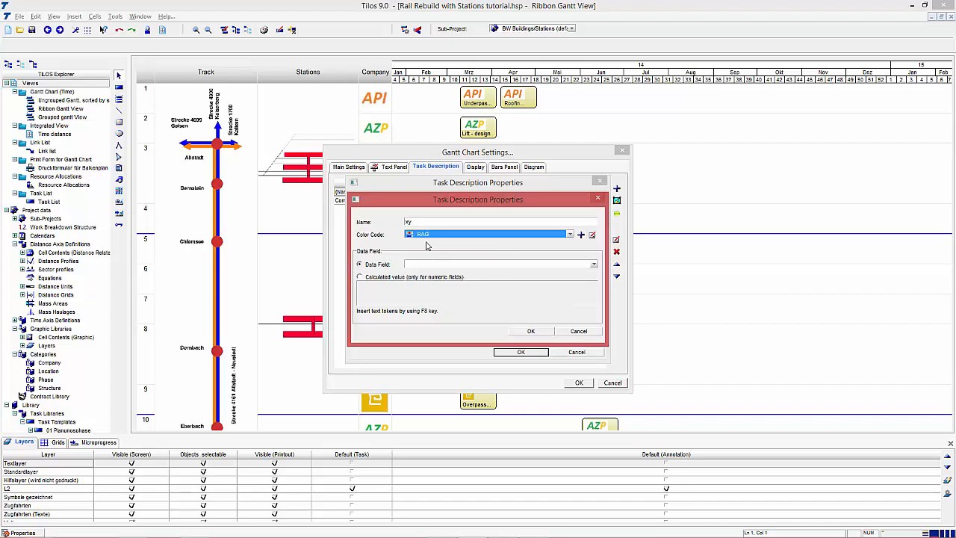
{"action": "left_click", "coordinate": [594, 265]}
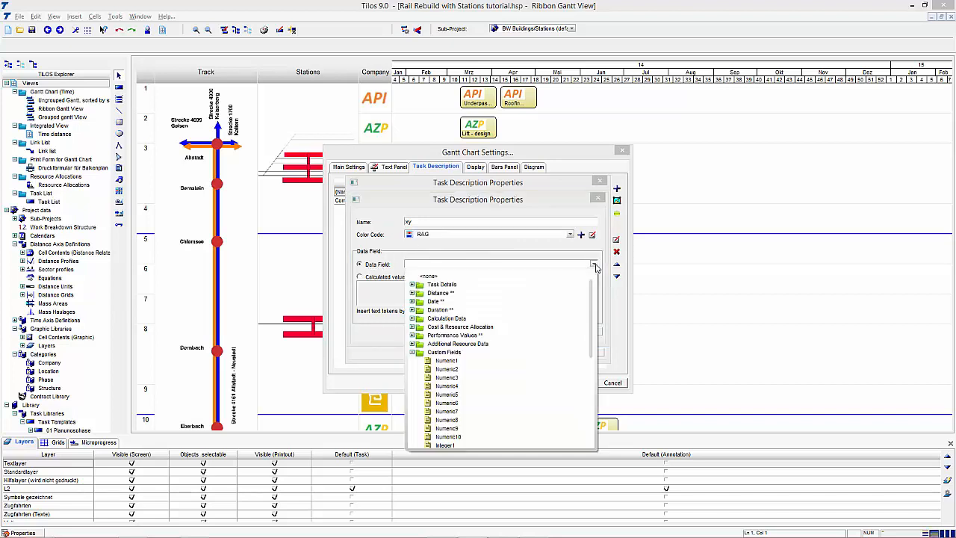
{"action": "left_click", "coordinate": [524, 443]}
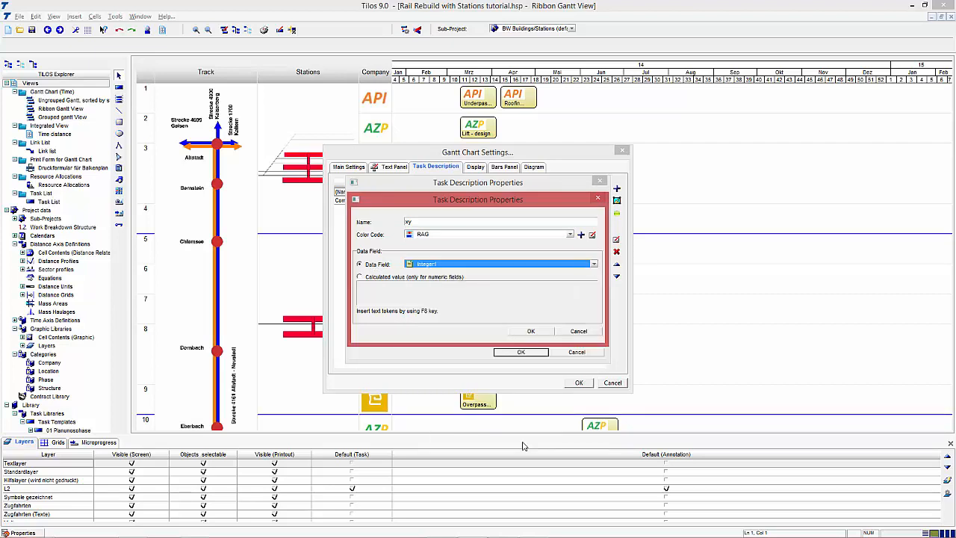
{"action": "left_click", "coordinate": [531, 333]}
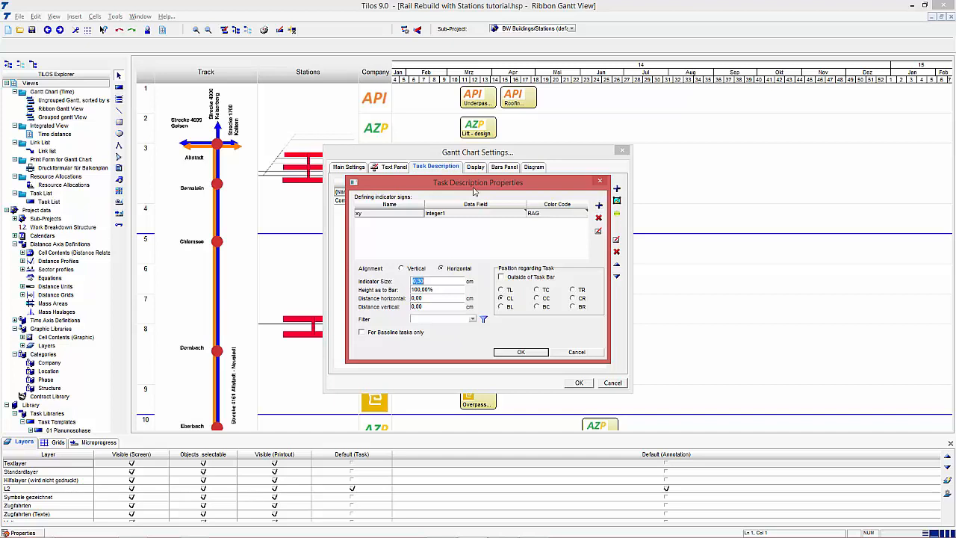
Add a second indicator sign named ab with color code RAG and data field Integer2.
{"action": "left_click", "coordinate": [598, 205]}
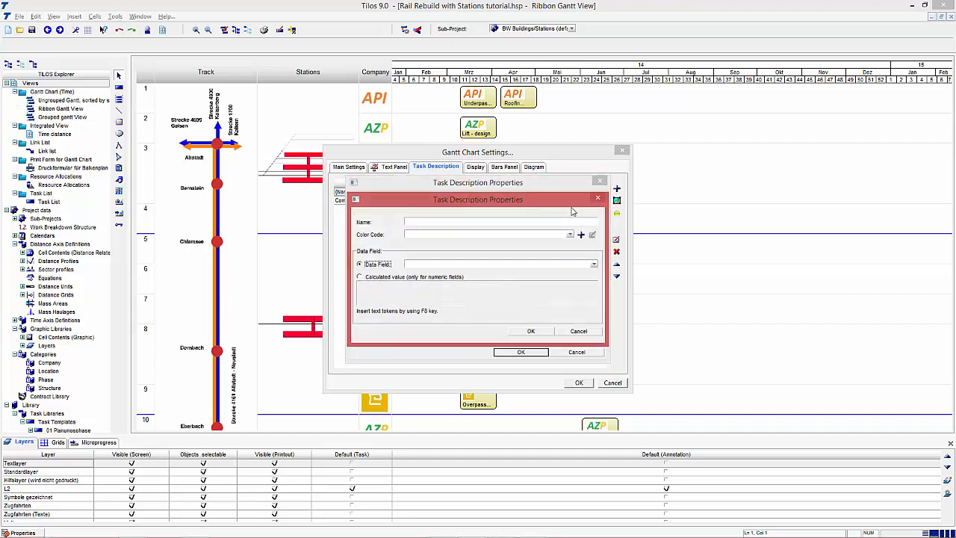
{"action": "type", "text": "ab"}
{"action": "left_click", "coordinate": [569, 234]}
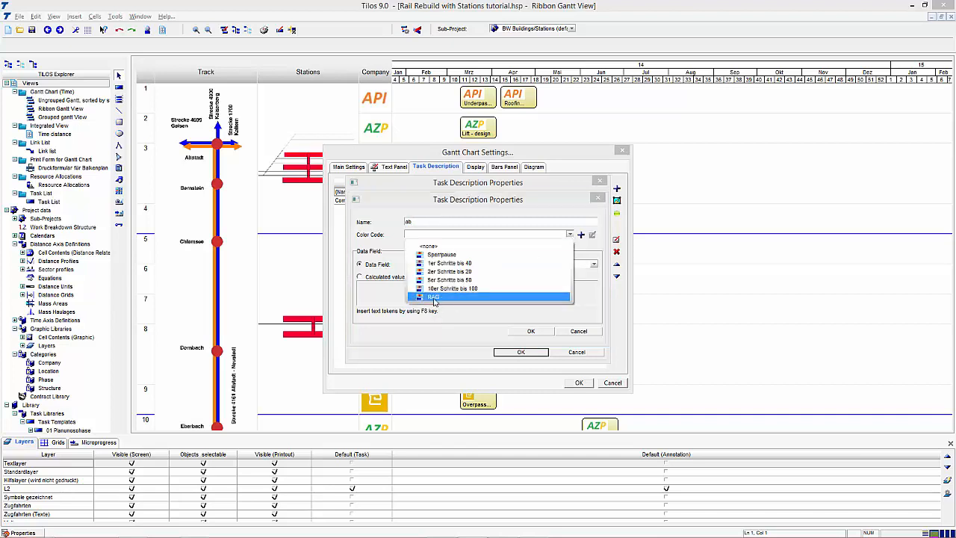
{"action": "left_click", "coordinate": [437, 297]}
{"action": "left_click", "coordinate": [593, 267]}
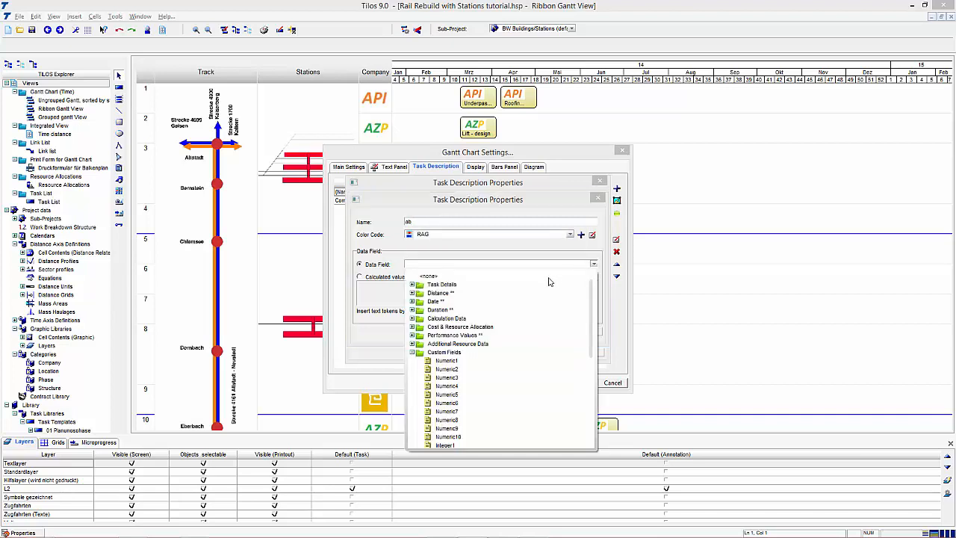
{"action": "scroll", "coordinate": [473, 419], "scroll_direction": "down", "scroll_amount": 5}
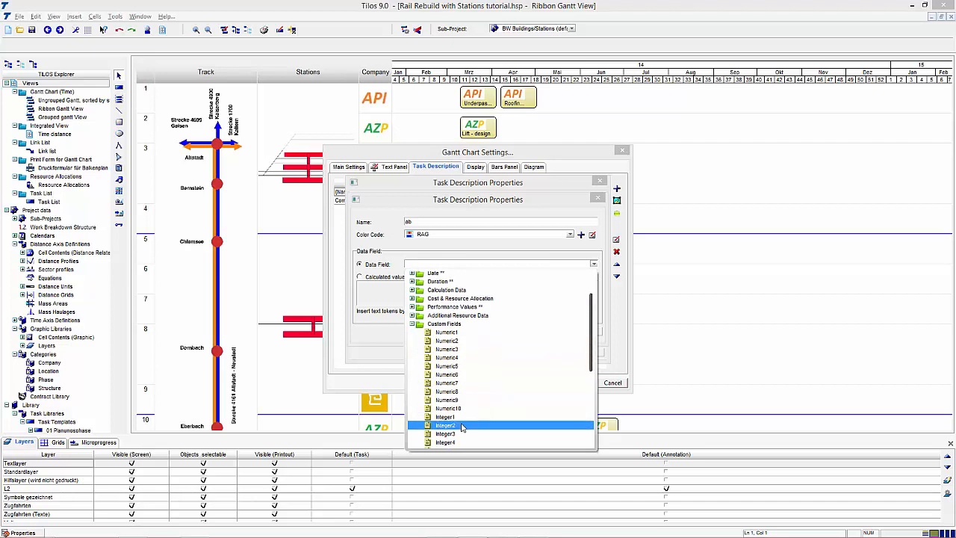
{"action": "left_click", "coordinate": [473, 428]}
{"action": "left_click", "coordinate": [531, 335]}
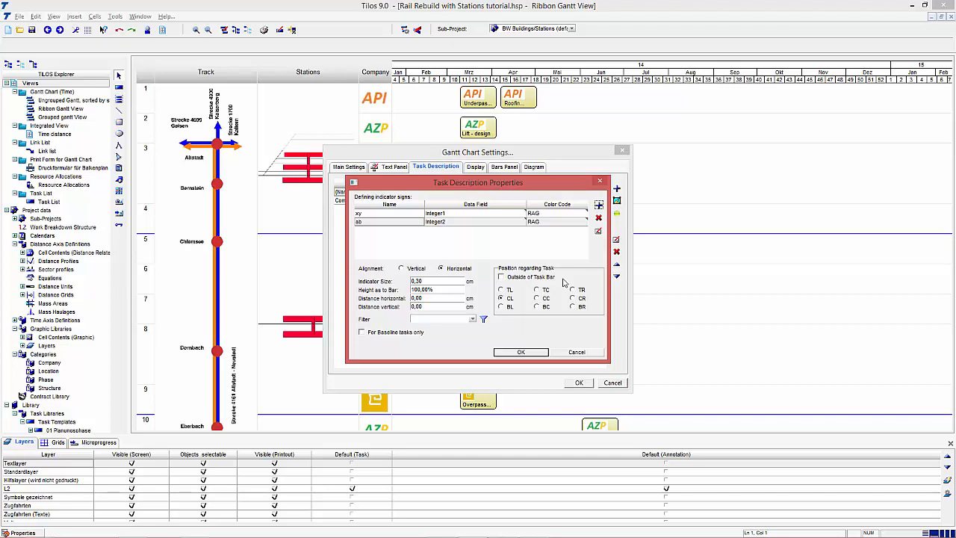
Align the indicator signs vertically with horizontal and vertical distances of 0,10 cm, and accept the Gantt chart settings.
{"action": "left_click", "coordinate": [403, 271]}
{"action": "double_click", "coordinate": [430, 281]}
{"action": "double_click", "coordinate": [429, 298]}
{"action": "type", "text": "0,10"}
{"action": "double_click", "coordinate": [431, 306]}
{"action": "type", "text": "0,10"}
{"action": "left_click", "coordinate": [520, 352]}
{"action": "left_click", "coordinate": [579, 383]}
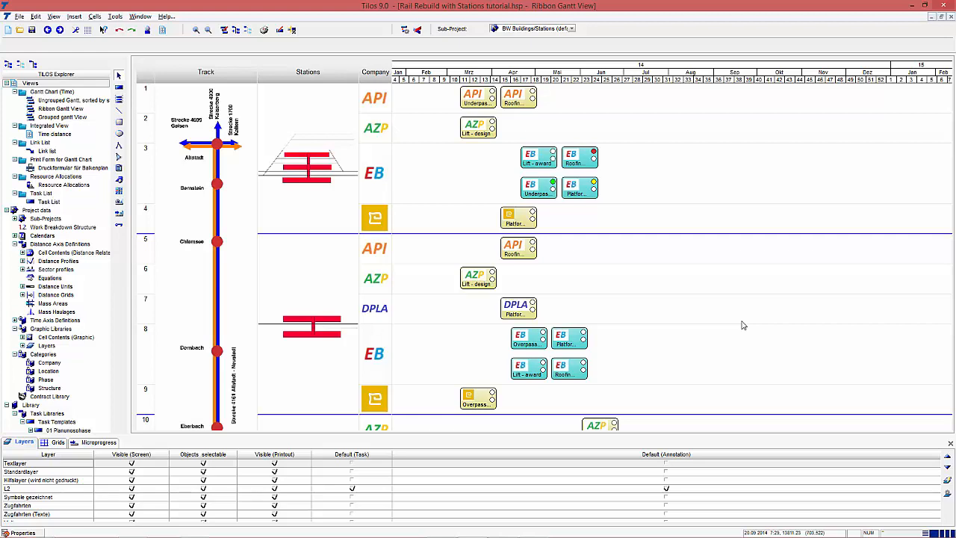
Set the Integer2 (TL2) attribute of the Roofing - award task in row 3 to 2 and deselect the task.
{"action": "left_click", "coordinate": [585, 168]}
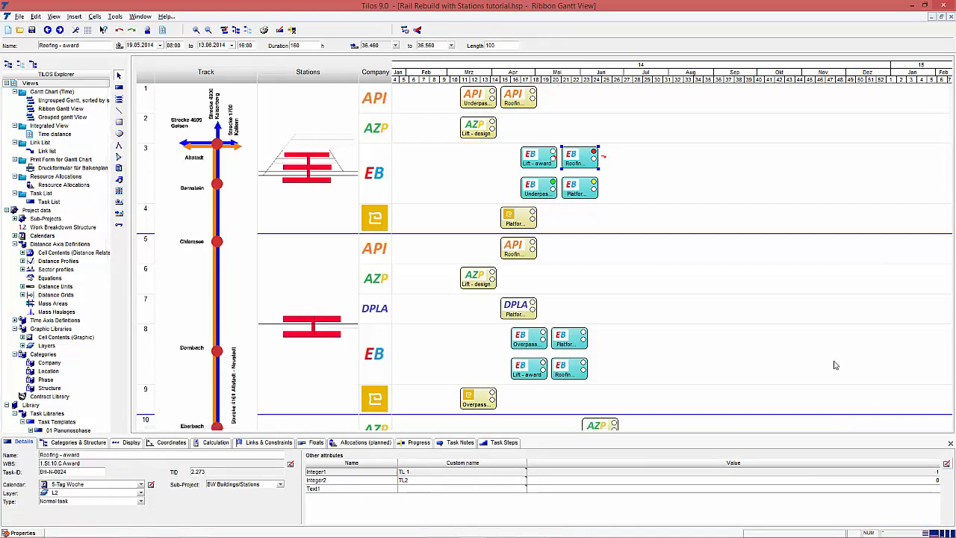
{"action": "left_click", "coordinate": [937, 481]}
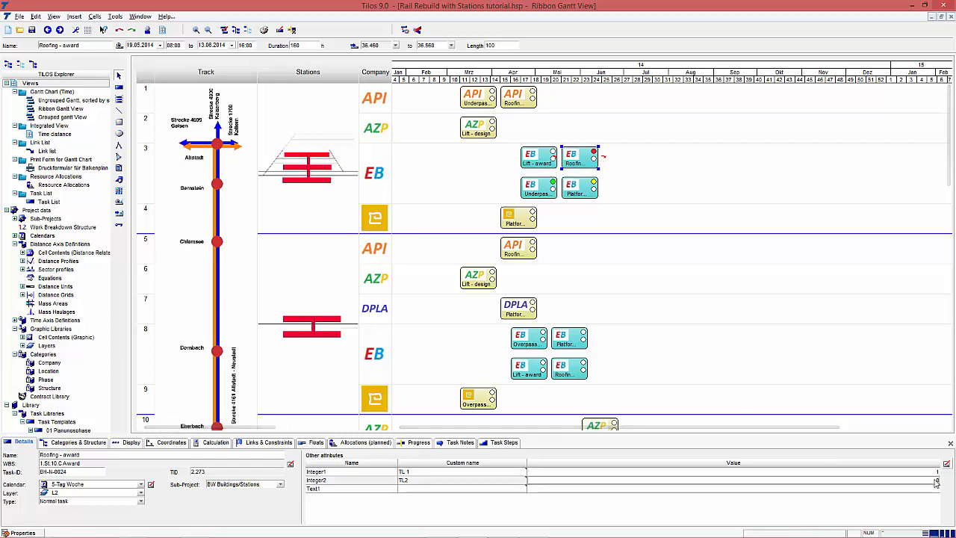
{"action": "left_click", "coordinate": [935, 483]}
{"action": "left_click", "coordinate": [654, 511]}
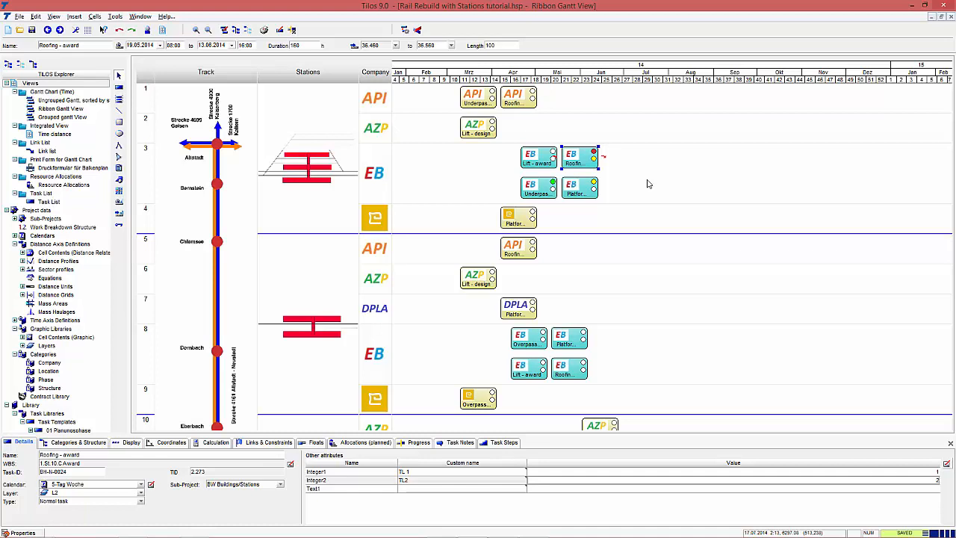
{"action": "left_click", "coordinate": [648, 184]}
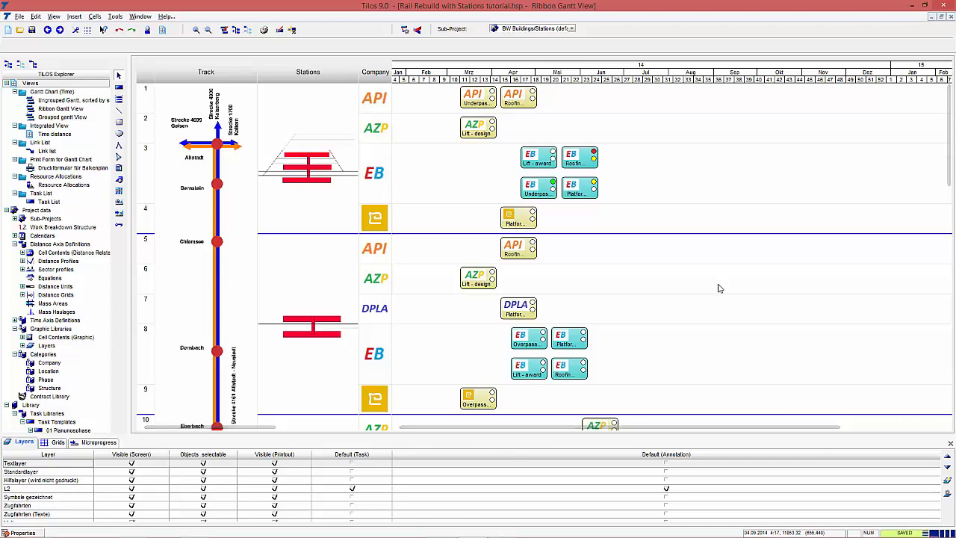
Remove the Company level from the ribbon Gantt view's task grouping and add a new empty grouping level.
{"action": "right_click", "coordinate": [652, 263]}
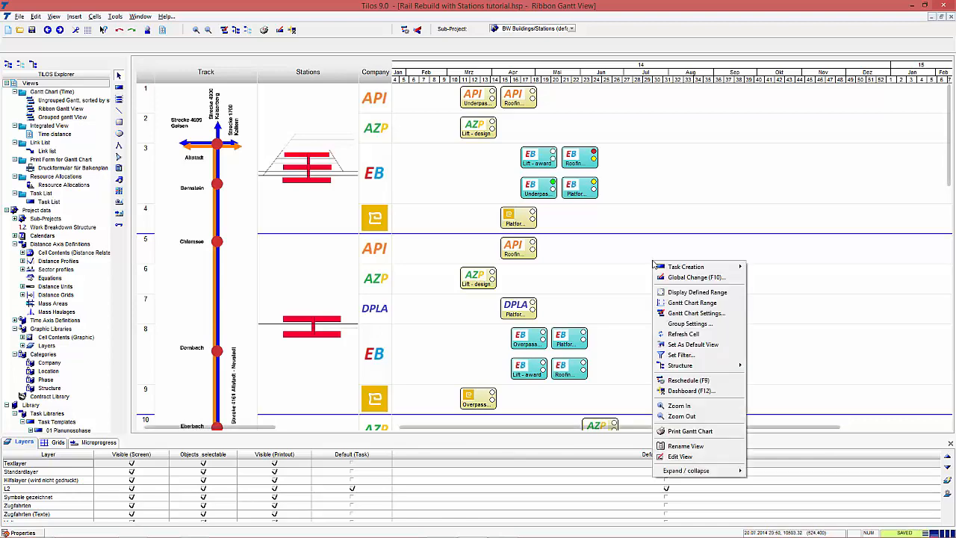
{"action": "left_click", "coordinate": [695, 325]}
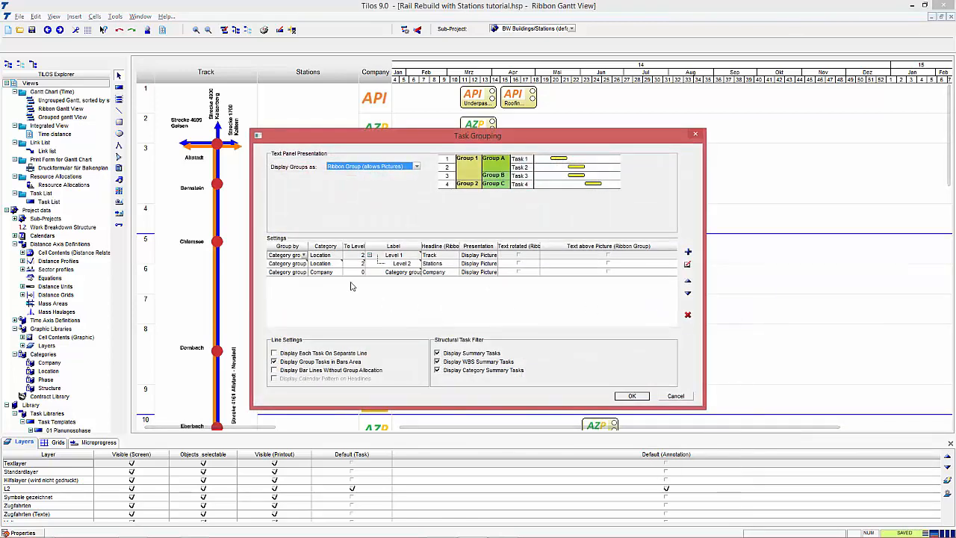
{"action": "left_click", "coordinate": [688, 314]}
{"action": "left_click", "coordinate": [688, 253]}
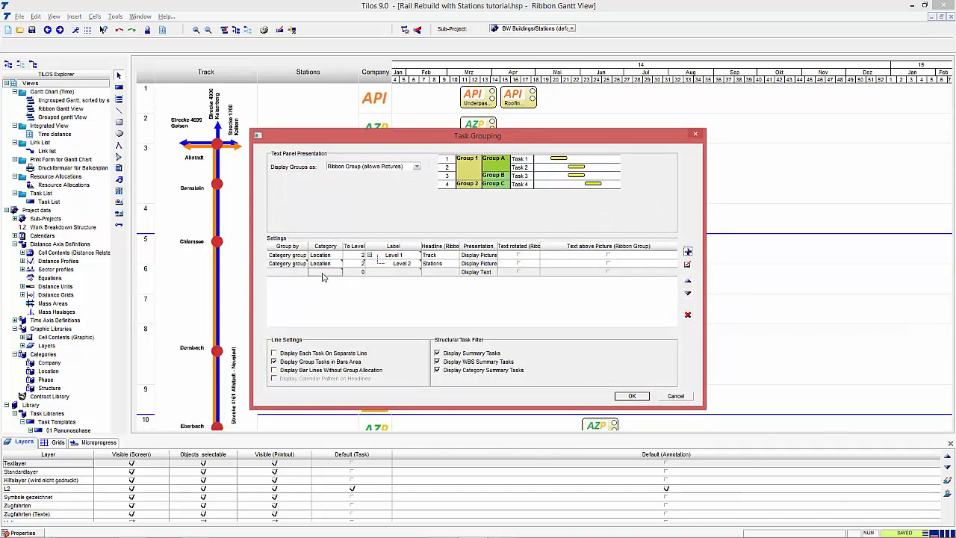
Group the new level by category group Structure with rotated text, and accept the task grouping.
{"action": "left_click", "coordinate": [295, 274]}
{"action": "left_click", "coordinate": [304, 272]}
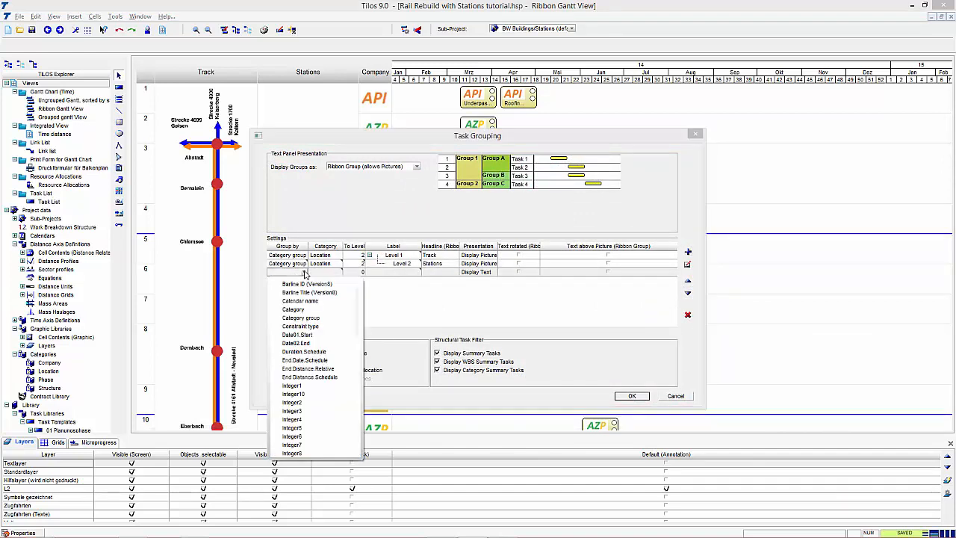
{"action": "left_click", "coordinate": [319, 320]}
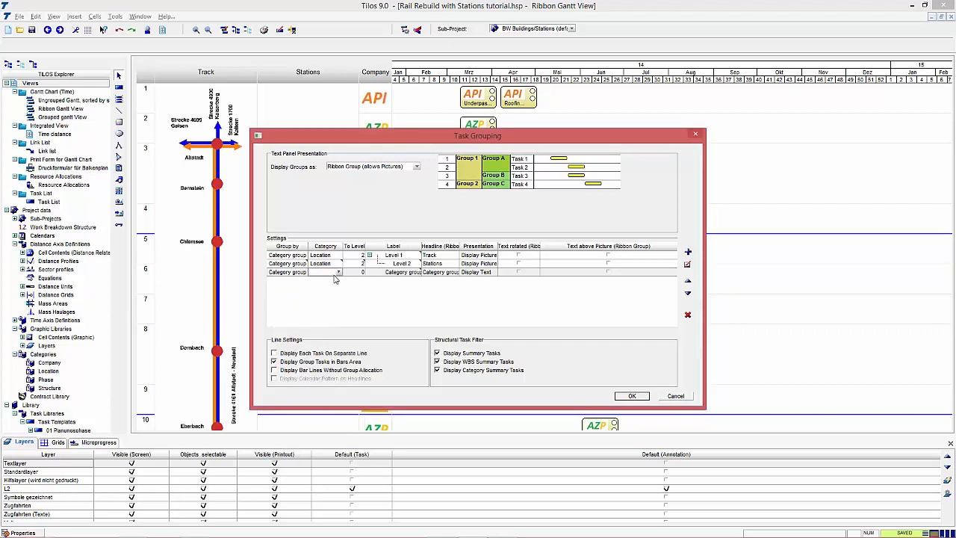
{"action": "left_click", "coordinate": [339, 274]}
{"action": "left_click", "coordinate": [344, 315]}
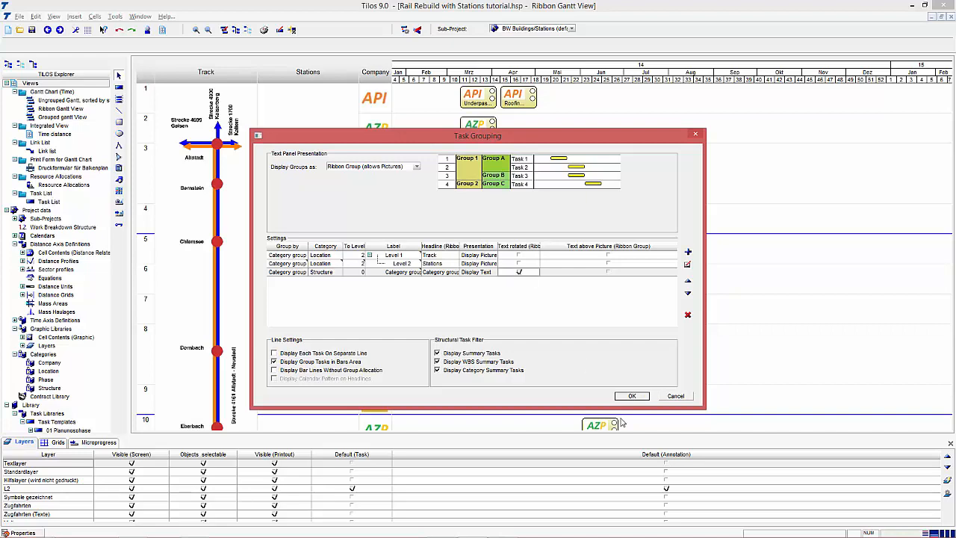
{"action": "left_click", "coordinate": [632, 396]}
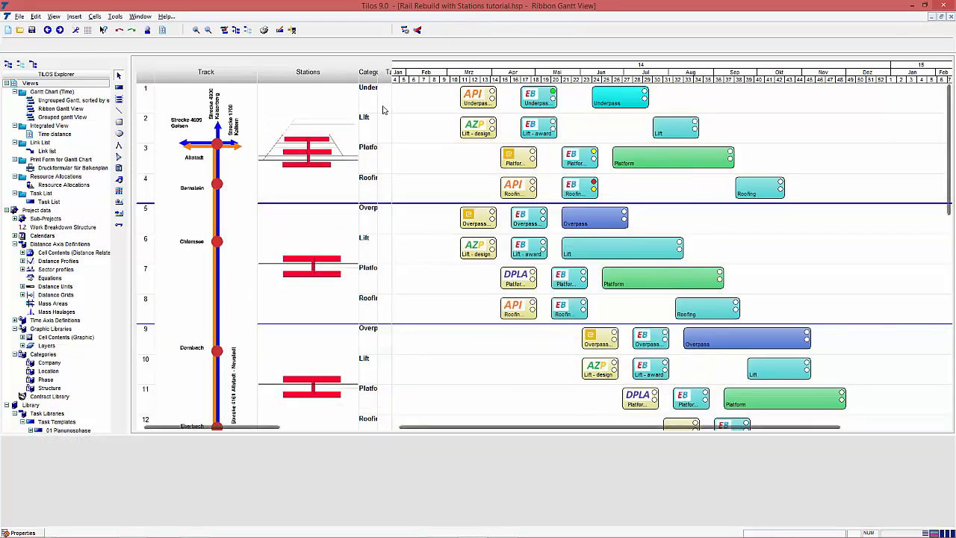
Widen the third grouping column so its labels fit and change its headline to Structure.
{"action": "left_click_drag", "start_coordinate": [389, 72], "coordinate": [452, 78]}
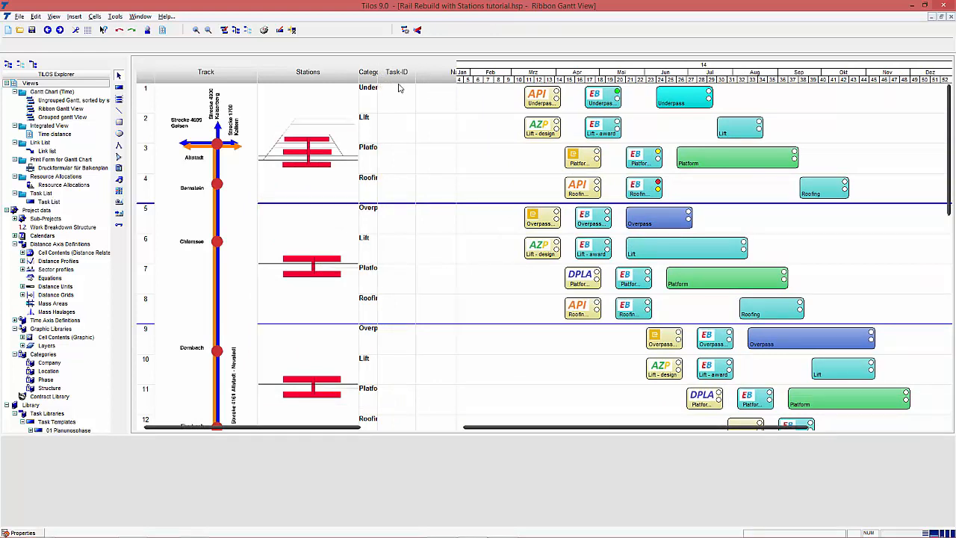
{"action": "mouse_move", "coordinate": [378, 78]}
{"action": "left_mouse_down"}
{"action": "mouse_move", "coordinate": [422, 78]}
{"action": "mouse_move", "coordinate": [396, 80]}
{"action": "left_mouse_up"}
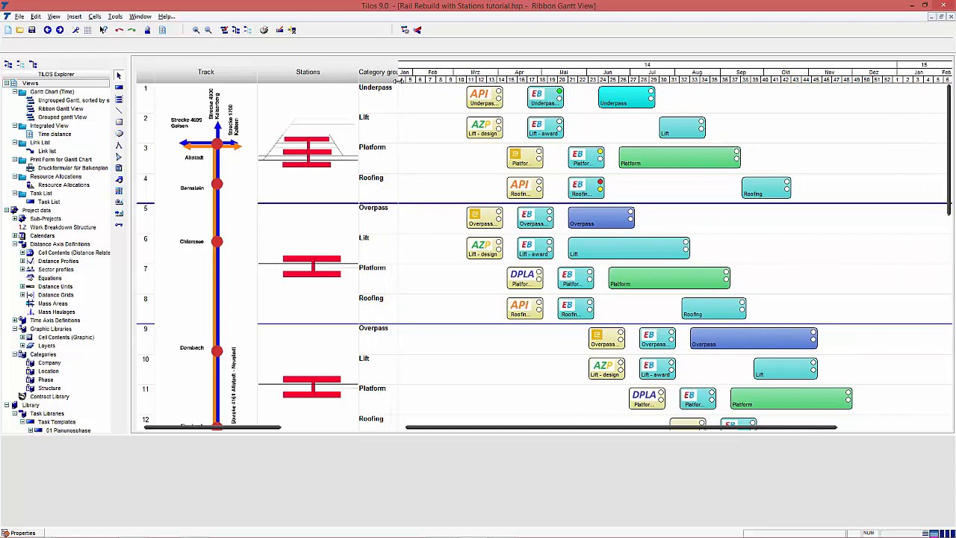
{"action": "right_click", "coordinate": [416, 143]}
{"action": "left_click", "coordinate": [458, 206]}
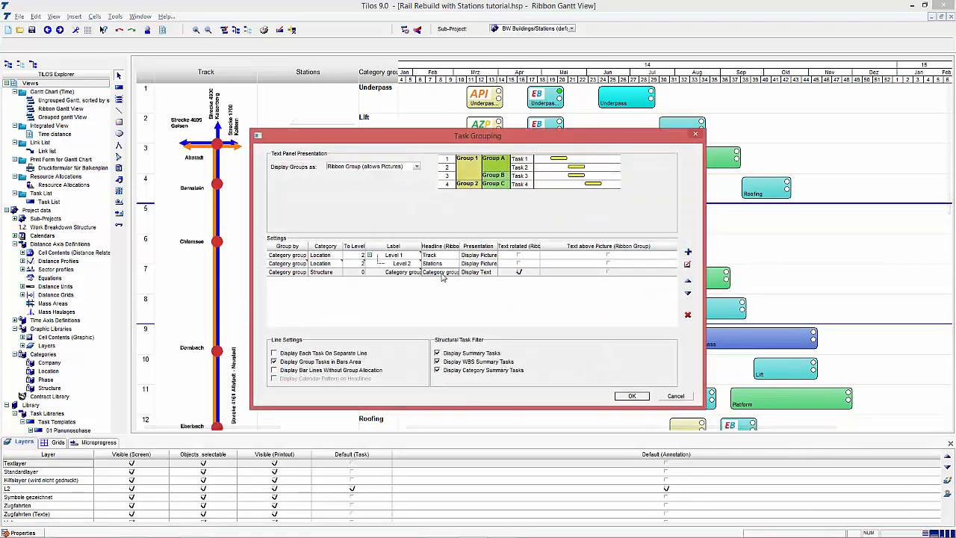
{"action": "left_click", "coordinate": [442, 274]}
{"action": "type", "text": "Structure"}
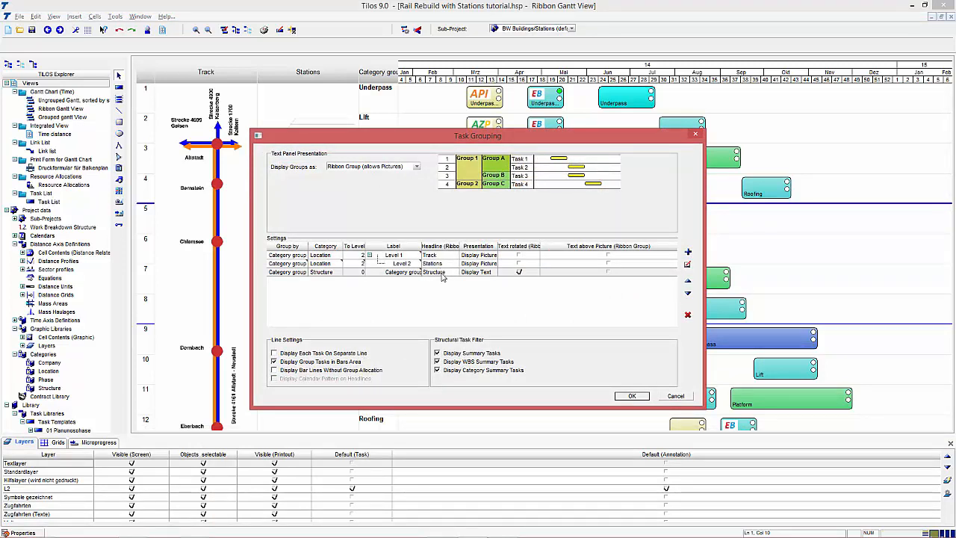
{"action": "left_click", "coordinate": [641, 399]}
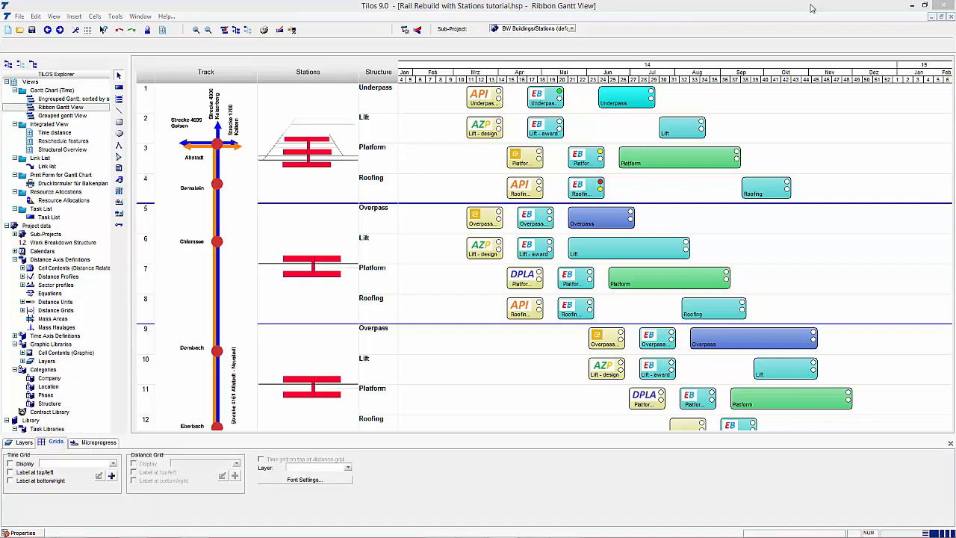
Save the project and open the Structural Overview view.
{"action": "left_click", "coordinate": [812, 9]}
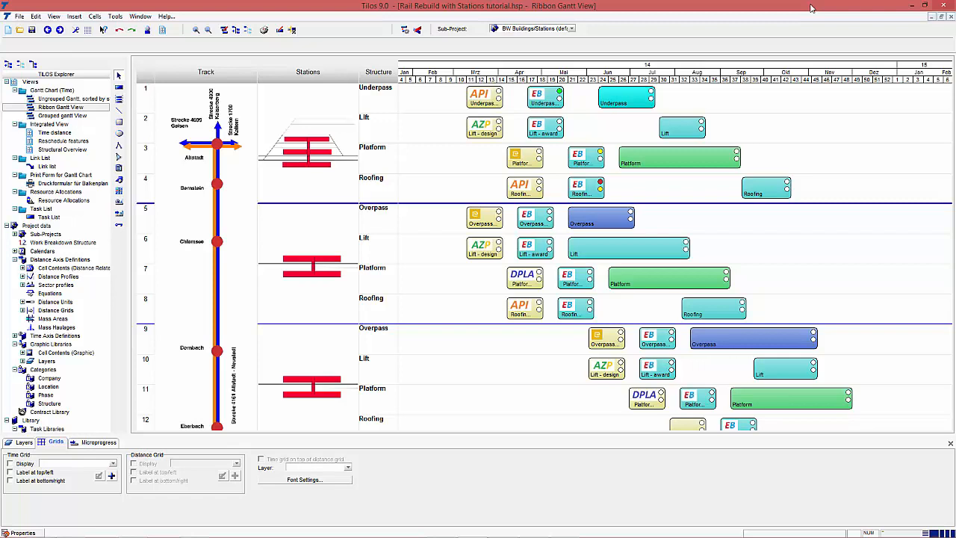
{"action": "key", "text": "ctrl+s"}
{"action": "double_click", "coordinate": [56, 150]}
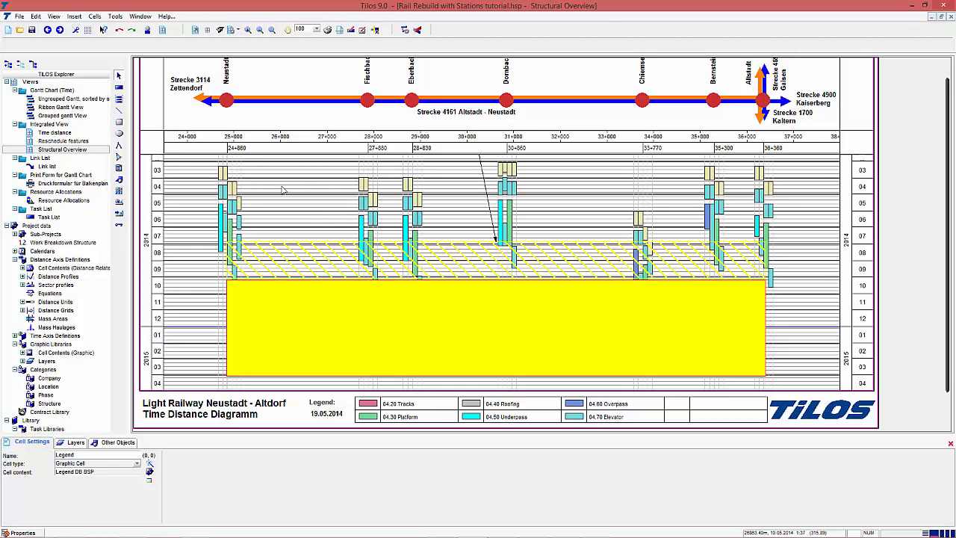
Draw a Category Summary task from about 25.450 to 25.830 beside the Neustadt tasks and set its type to Category Summary Task.
{"action": "left_click", "coordinate": [119, 87]}
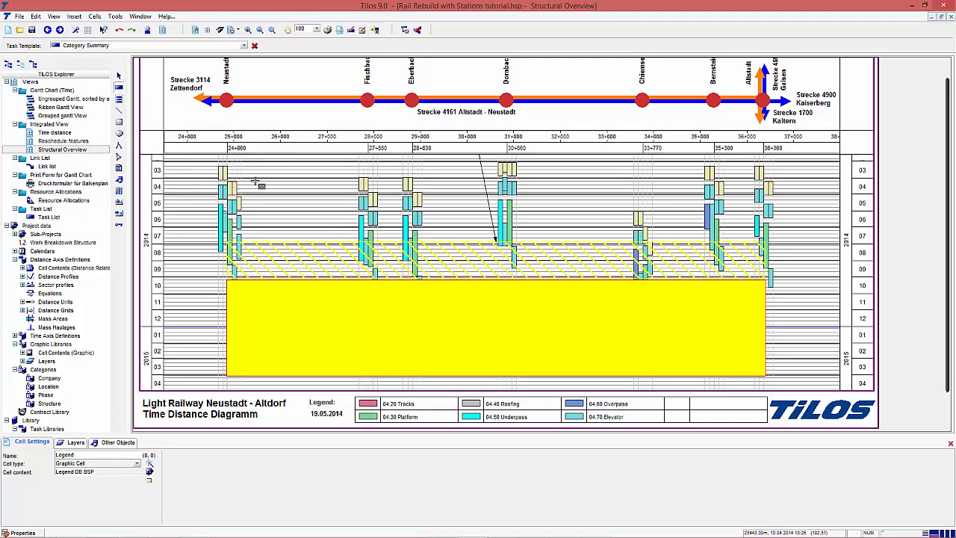
{"action": "left_click_drag", "start_coordinate": [255, 182], "coordinate": [273, 222]}
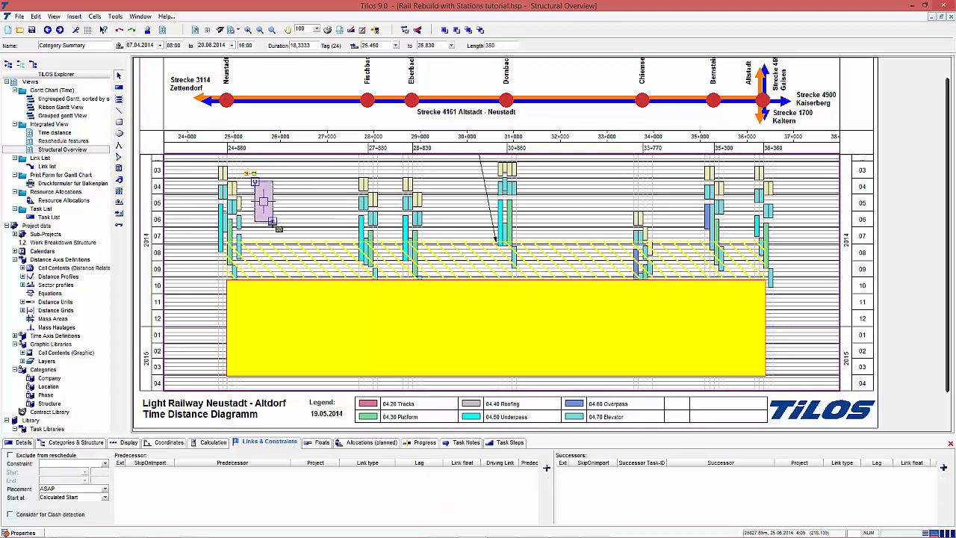
{"action": "left_click", "coordinate": [31, 442]}
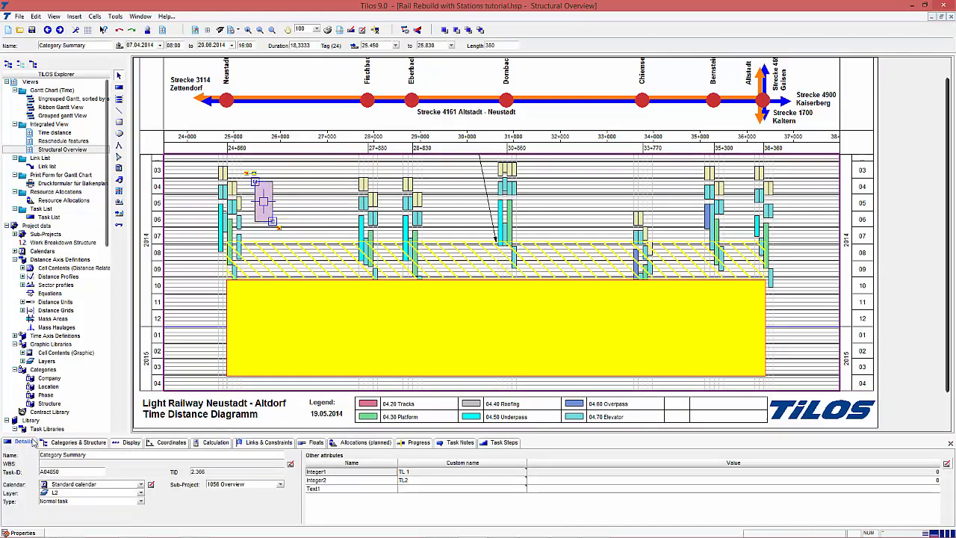
{"action": "left_click", "coordinate": [140, 501]}
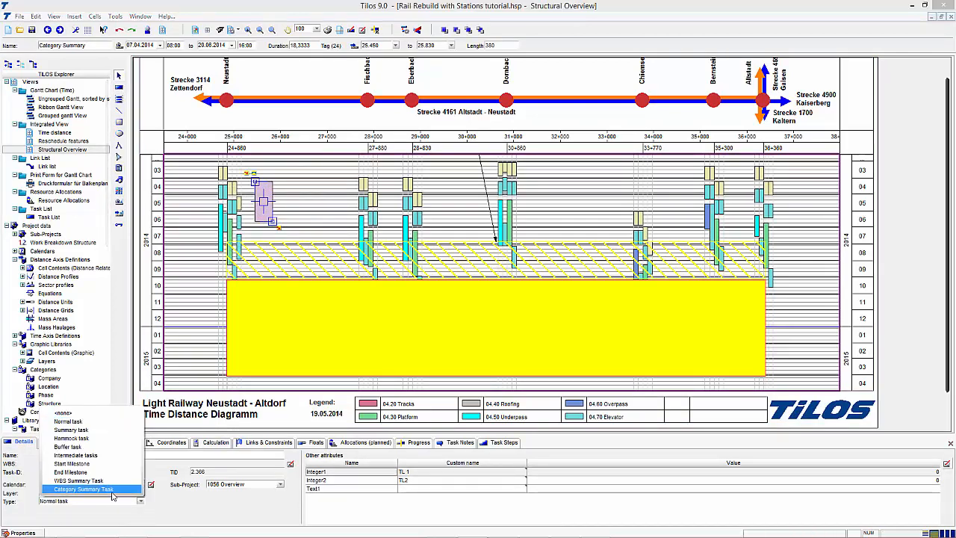
{"action": "left_click", "coordinate": [112, 491]}
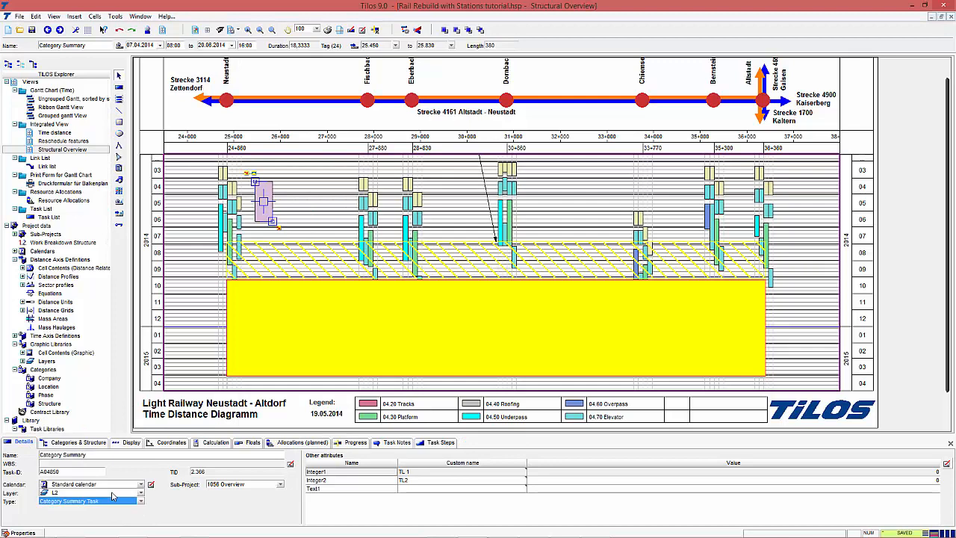
Assign the structure category Underpass and the location category Station Neustadt to the new summary task.
{"action": "left_click", "coordinate": [85, 445]}
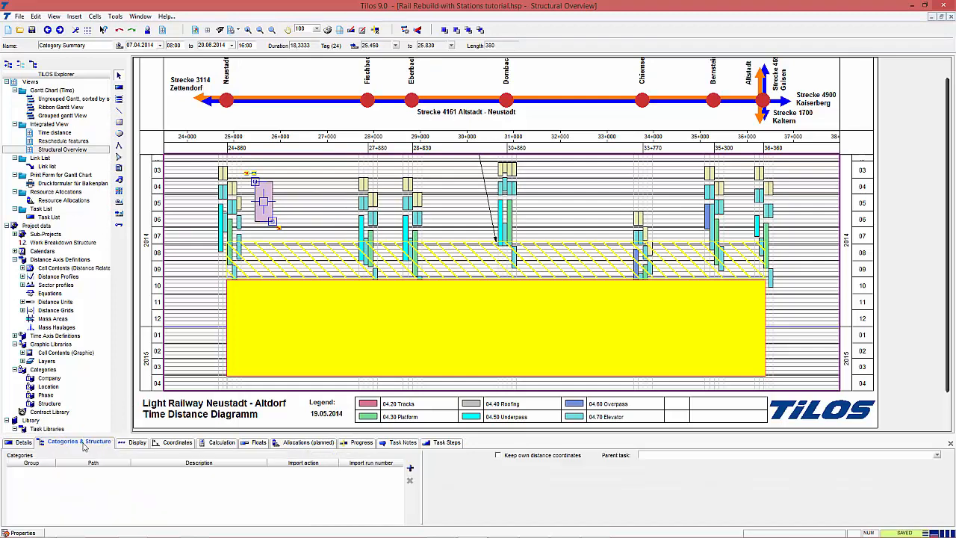
{"action": "left_click", "coordinate": [411, 469]}
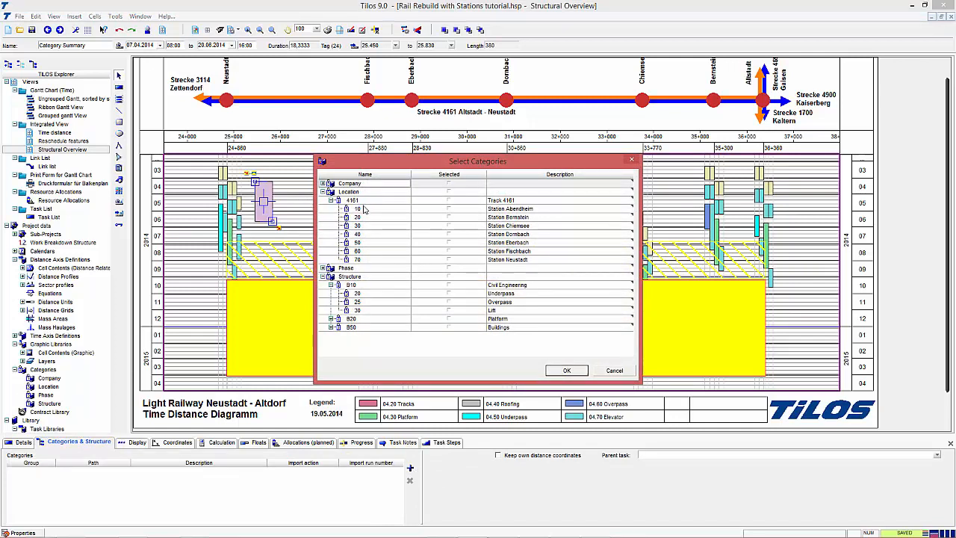
{"action": "left_click", "coordinate": [450, 295]}
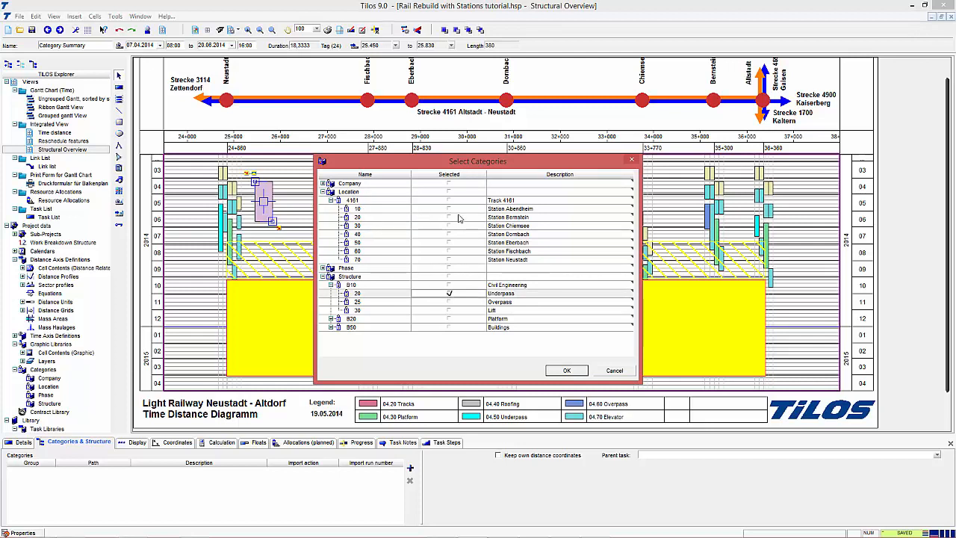
{"action": "left_click", "coordinate": [449, 260]}
{"action": "left_click", "coordinate": [567, 371]}
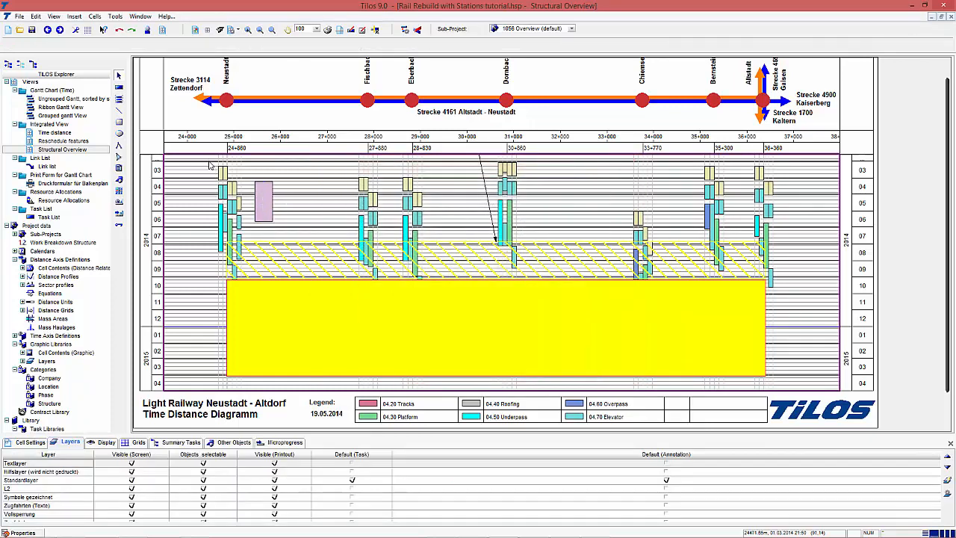
Save the project and reschedule it so the category summary task spans the underpass tasks at Neustadt.
{"action": "left_click_drag", "start_coordinate": [206, 157], "coordinate": [224, 260]}
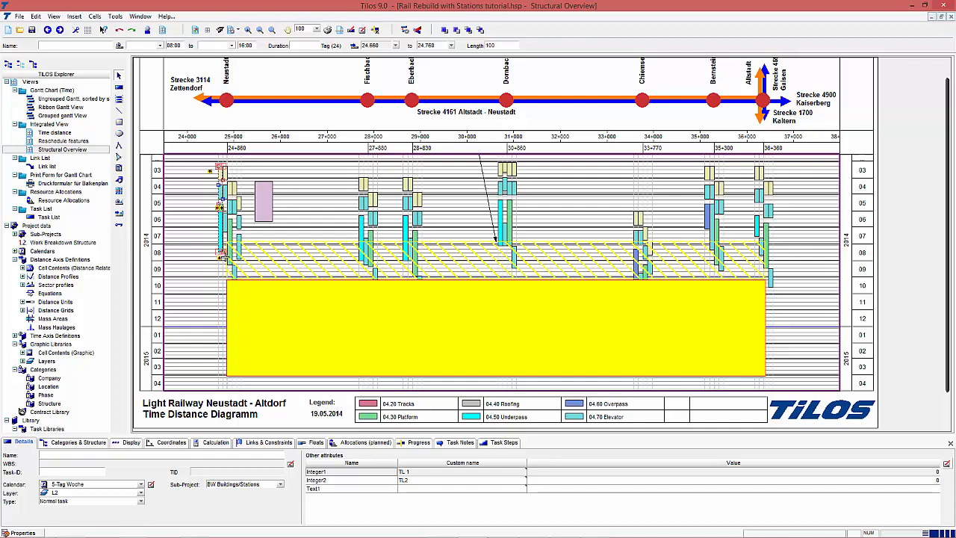
{"action": "left_click", "coordinate": [261, 200]}
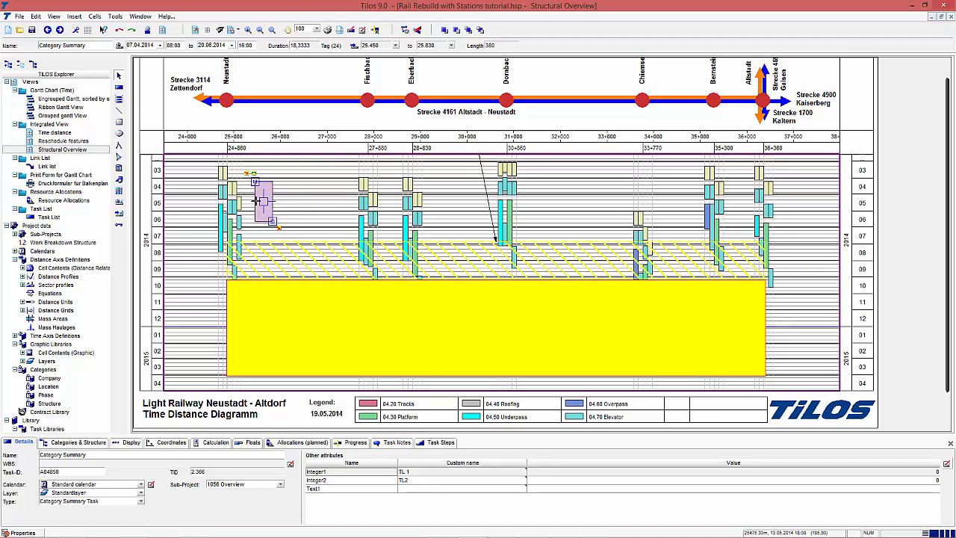
{"action": "key", "text": "ctrl+s"}
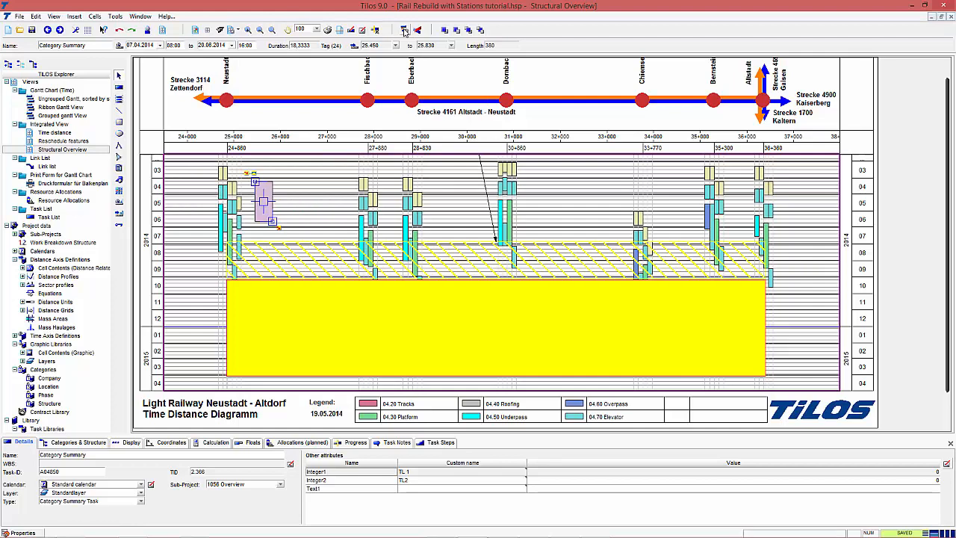
{"action": "left_click", "coordinate": [404, 31]}
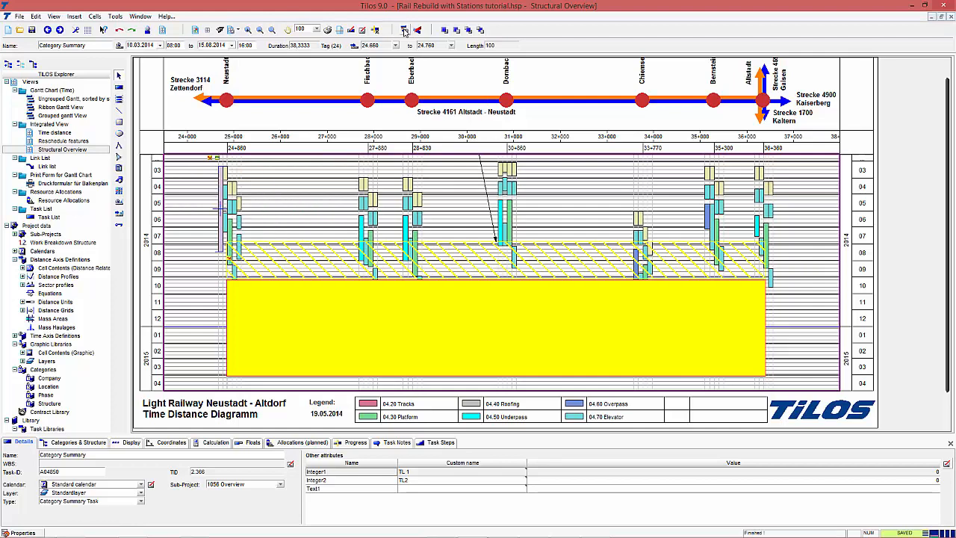
{"action": "left_click", "coordinate": [271, 188]}
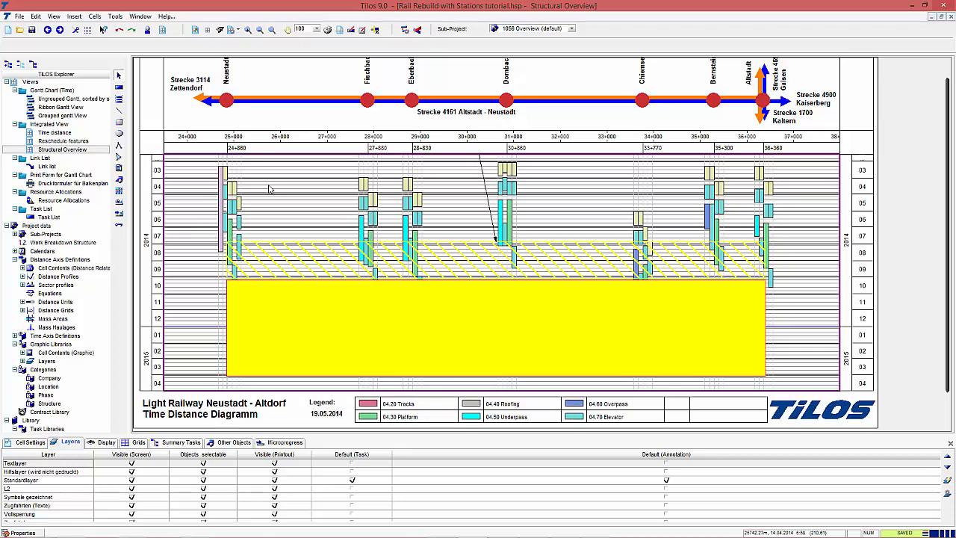
Draw a second Category Summary task from about 25.680 to 26.580 and set its type to Category Summary Task.
{"action": "left_click", "coordinate": [118, 86]}
{"action": "mouse_move", "coordinate": [265, 180]}
{"action": "left_mouse_down"}
{"action": "mouse_move", "coordinate": [312, 225]}
{"action": "mouse_move", "coordinate": [307, 220]}
{"action": "left_mouse_up"}
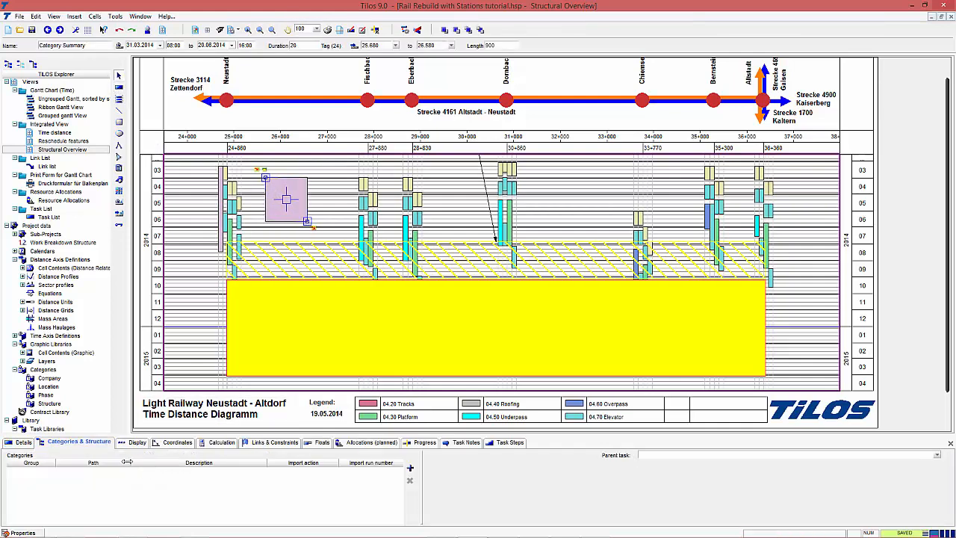
{"action": "left_click", "coordinate": [16, 444]}
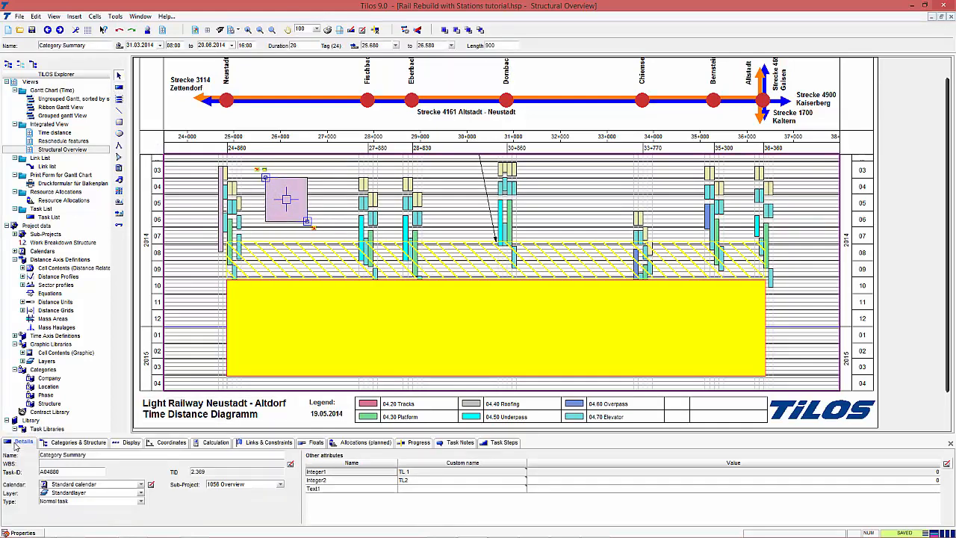
{"action": "left_click", "coordinate": [141, 501]}
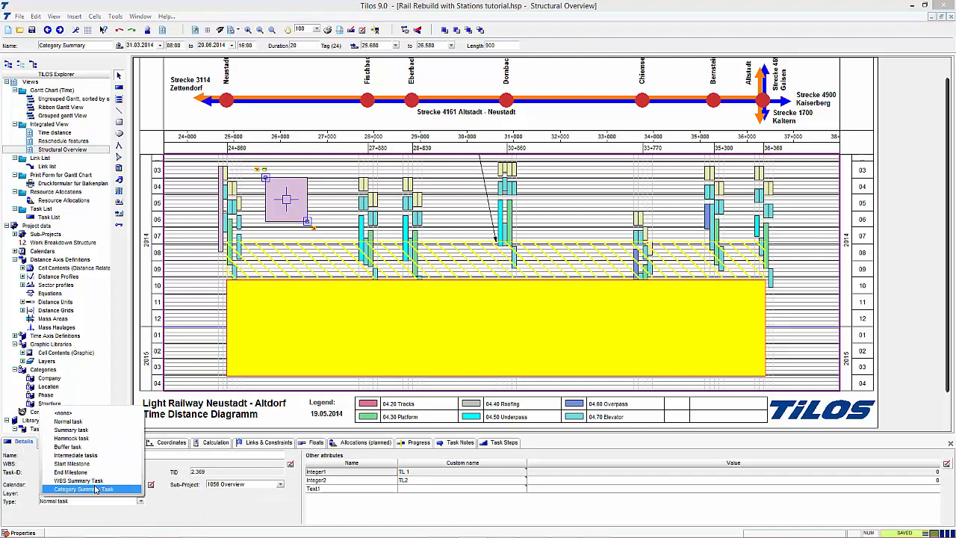
{"action": "left_click", "coordinate": [95, 488]}
Assign the location category Station Fischbach and the structure category Lift to the new summary task, and reschedule the project.
{"action": "left_click", "coordinate": [72, 444]}
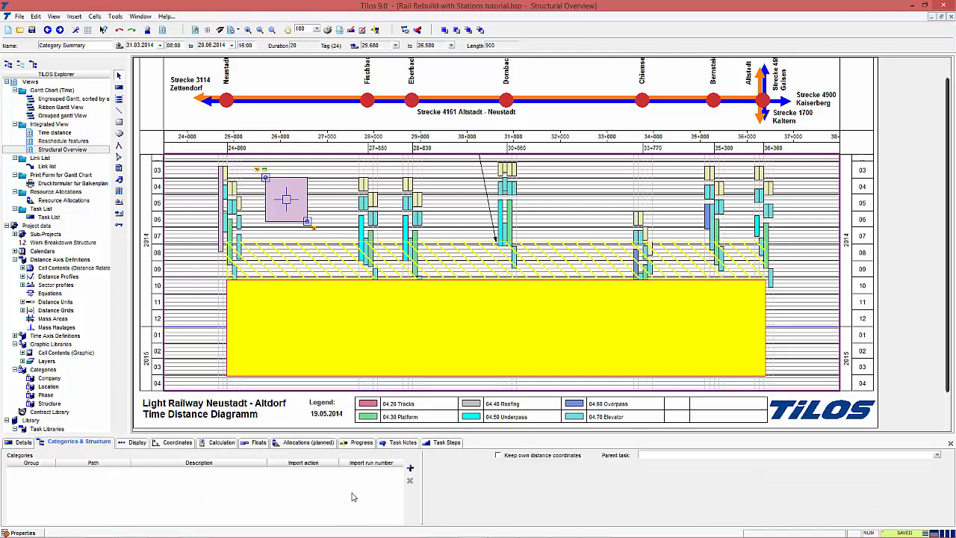
{"action": "left_click", "coordinate": [410, 468]}
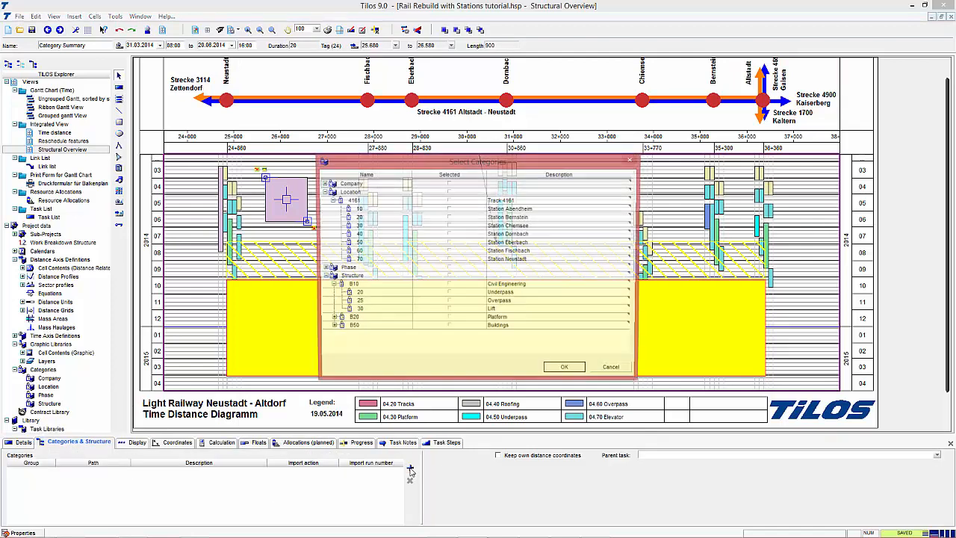
{"action": "left_click", "coordinate": [509, 252]}
{"action": "left_click", "coordinate": [449, 254]}
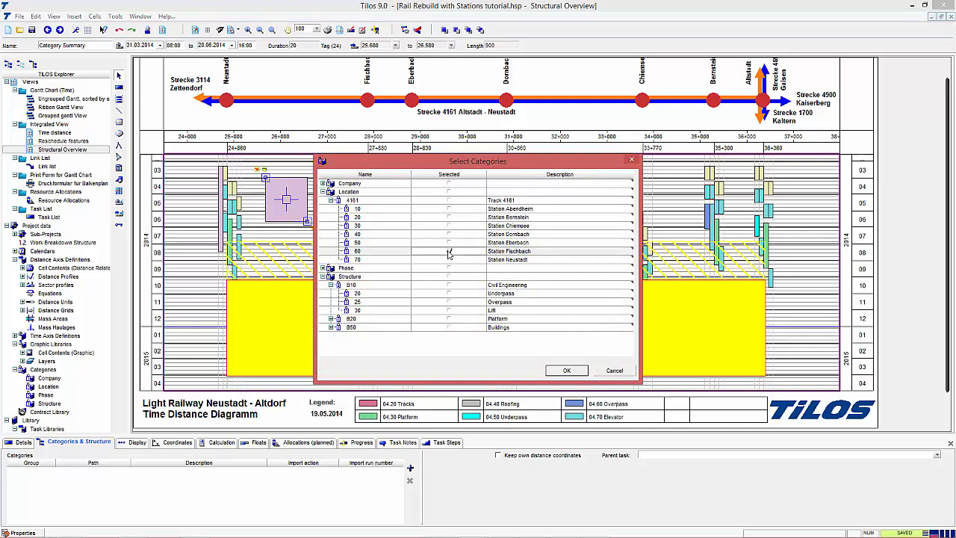
{"action": "left_click", "coordinate": [449, 311]}
{"action": "left_click", "coordinate": [450, 311]}
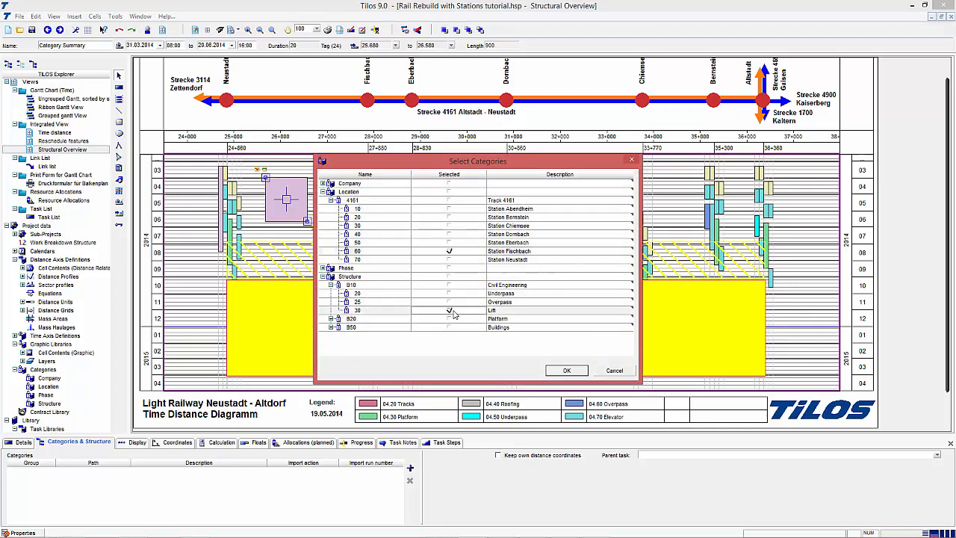
{"action": "left_click", "coordinate": [571, 372]}
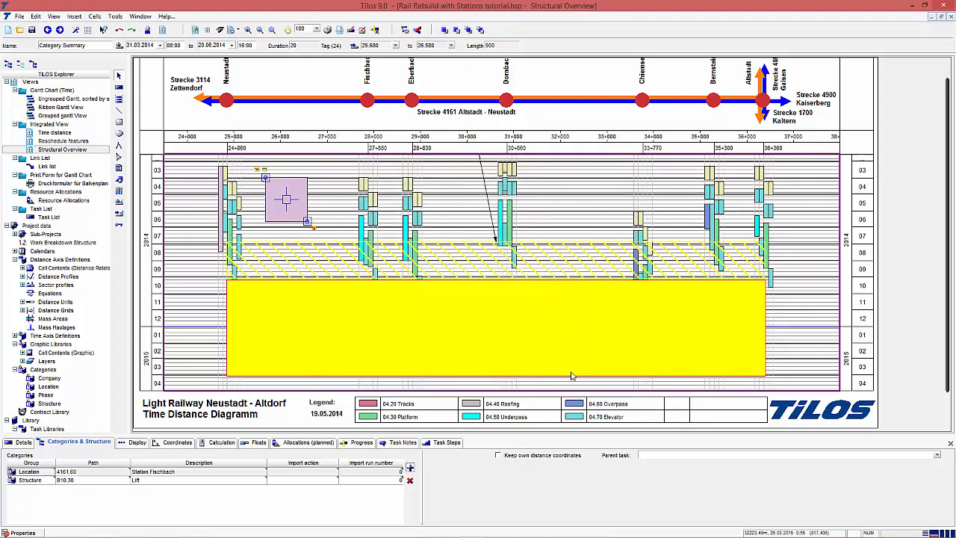
{"action": "left_click", "coordinate": [406, 31]}
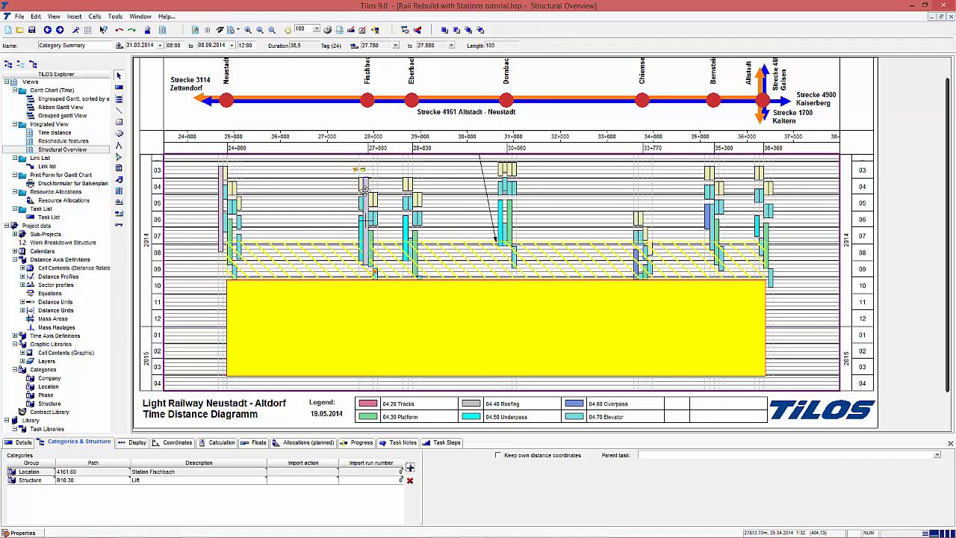
{"action": "left_click", "coordinate": [291, 216]}
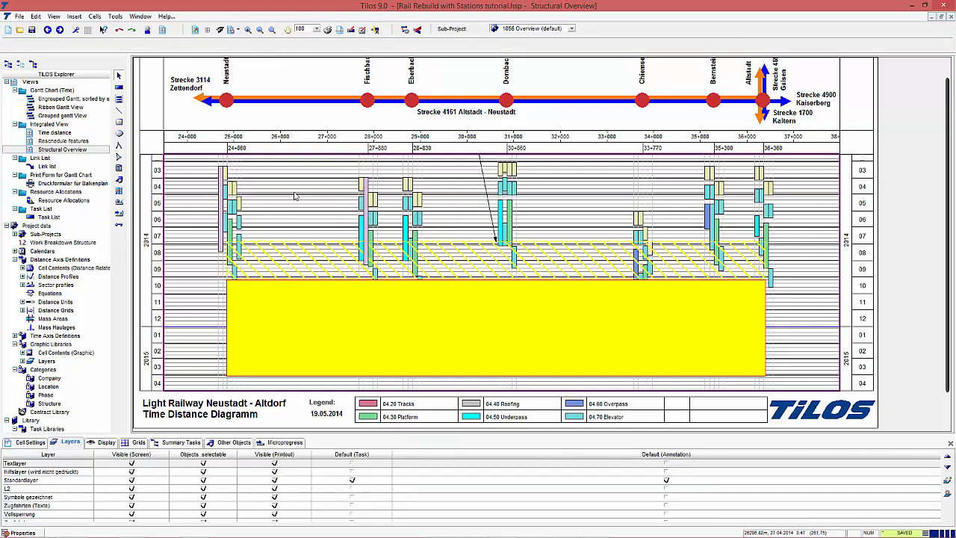
Draw a third Category Summary task from about 26.080 to 27.010 and set its type to Category Summary Task.
{"action": "left_click", "coordinate": [118, 87]}
{"action": "left_click_drag", "start_coordinate": [284, 181], "coordinate": [327, 238]}
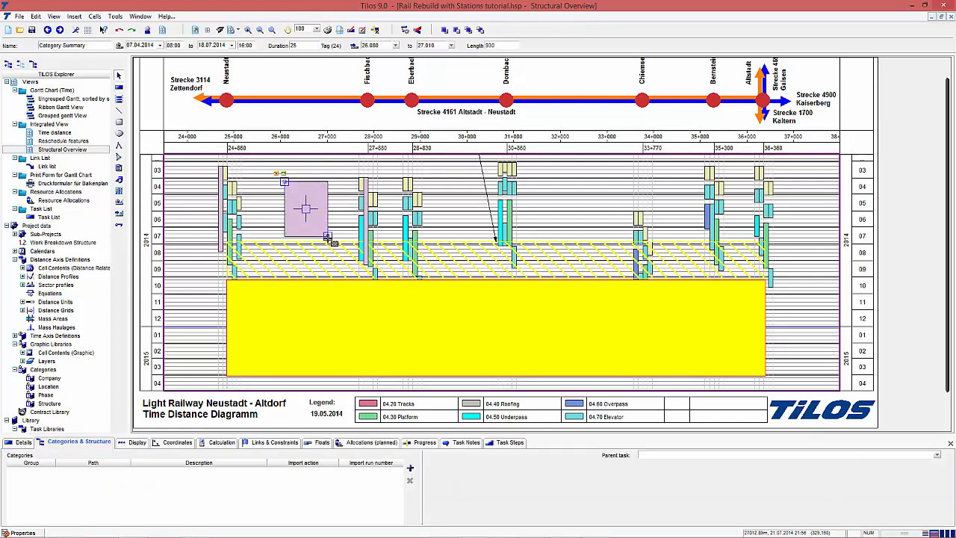
{"action": "left_click", "coordinate": [19, 442]}
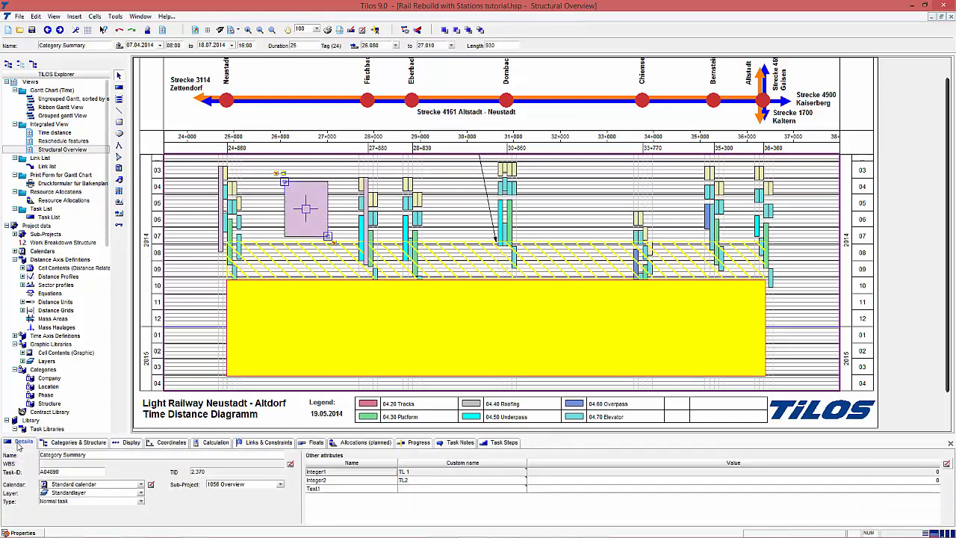
{"action": "left_click", "coordinate": [141, 502]}
{"action": "left_click", "coordinate": [84, 489]}
Assign only the location category Station Eberbach to the third summary task and reschedule the project.
{"action": "left_click", "coordinate": [90, 442]}
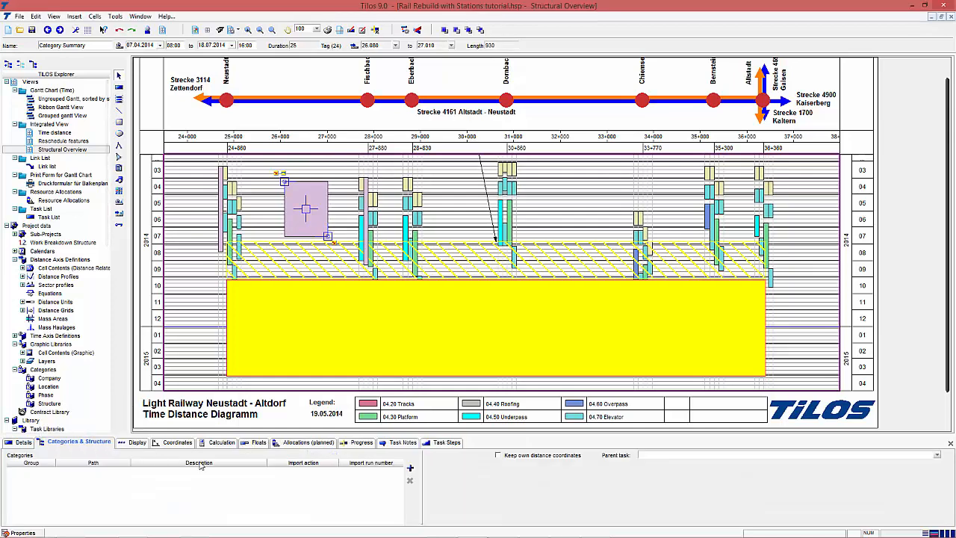
{"action": "left_click", "coordinate": [409, 468]}
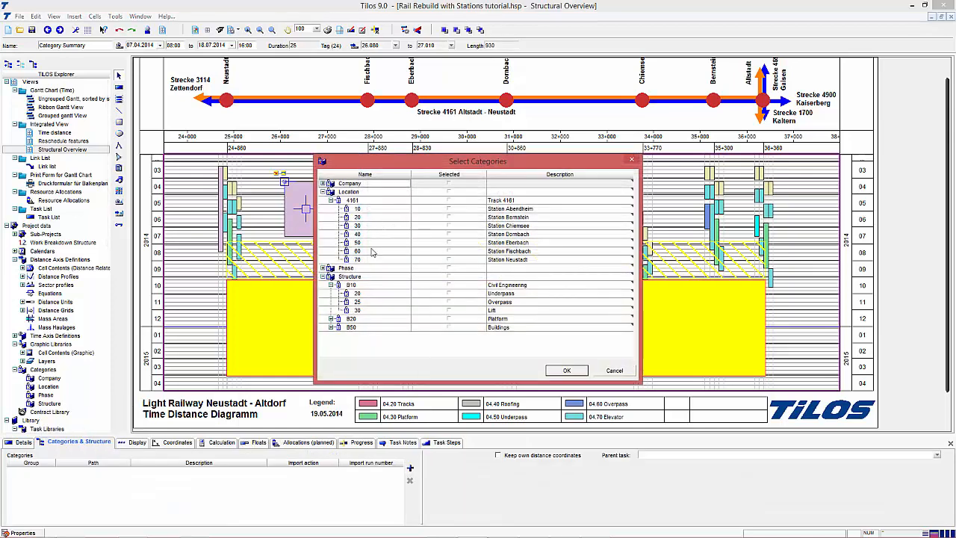
{"action": "left_click", "coordinate": [449, 243]}
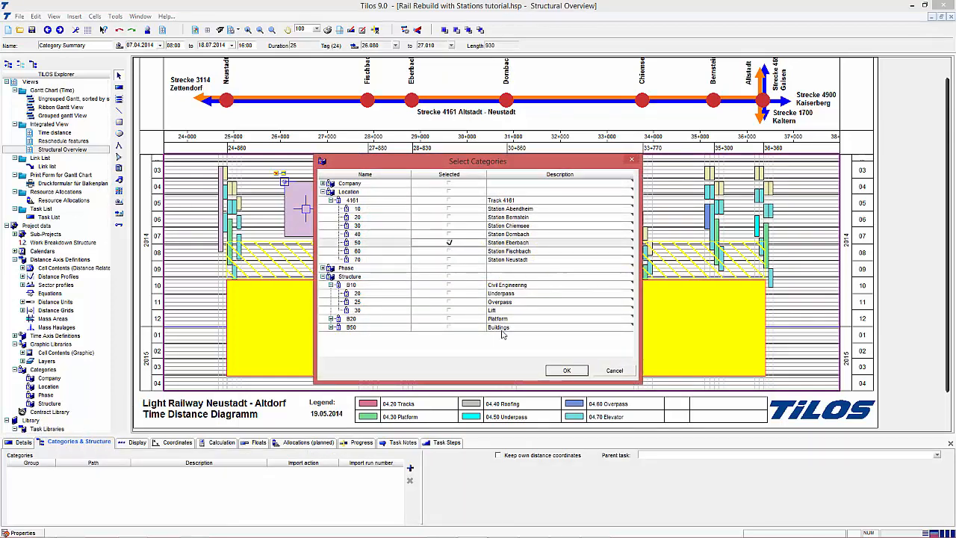
{"action": "left_click", "coordinate": [567, 371]}
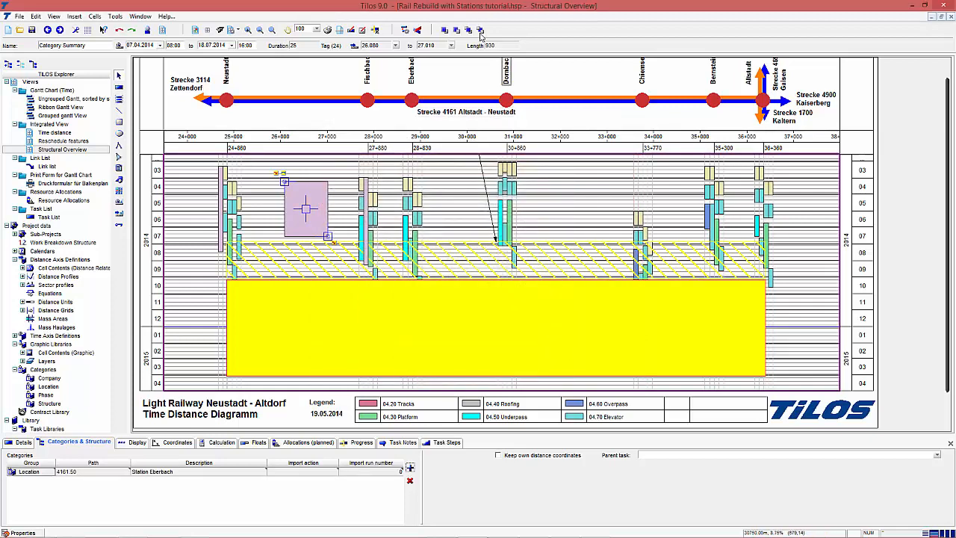
{"action": "left_click", "coordinate": [404, 30]}
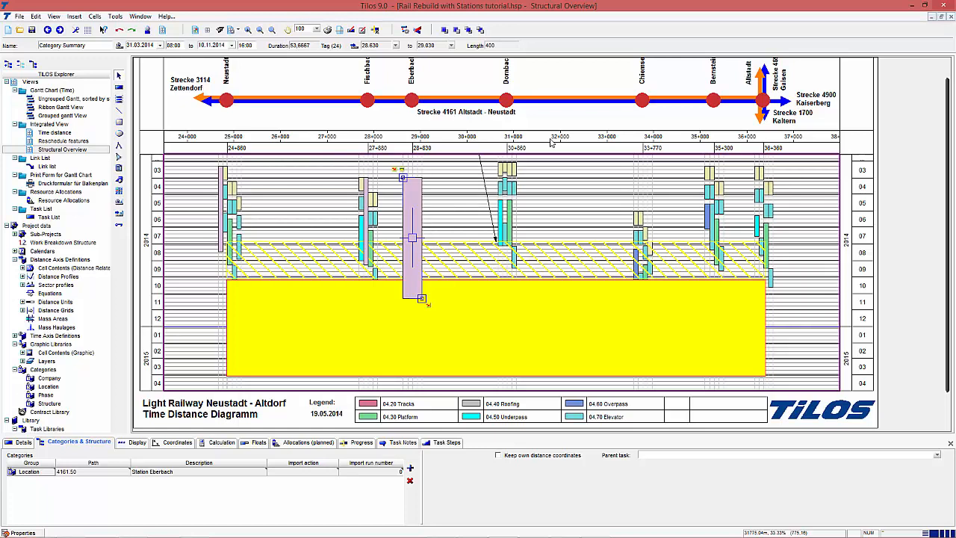
View the task list and the ungrouped Gantt view, and check the start date calendar of overpass design task BH-N-0118 without changing the date.
{"action": "left_click", "coordinate": [54, 218]}
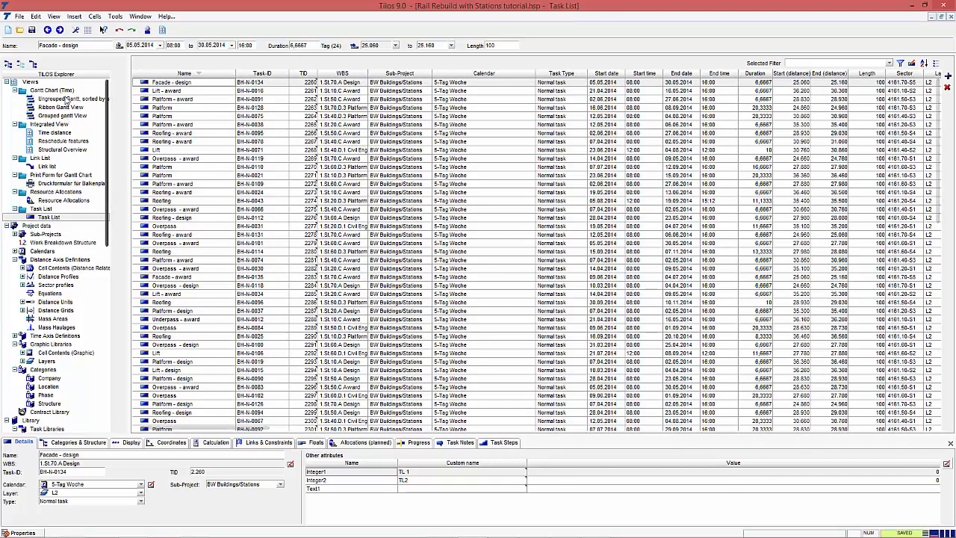
{"action": "left_click", "coordinate": [67, 99]}
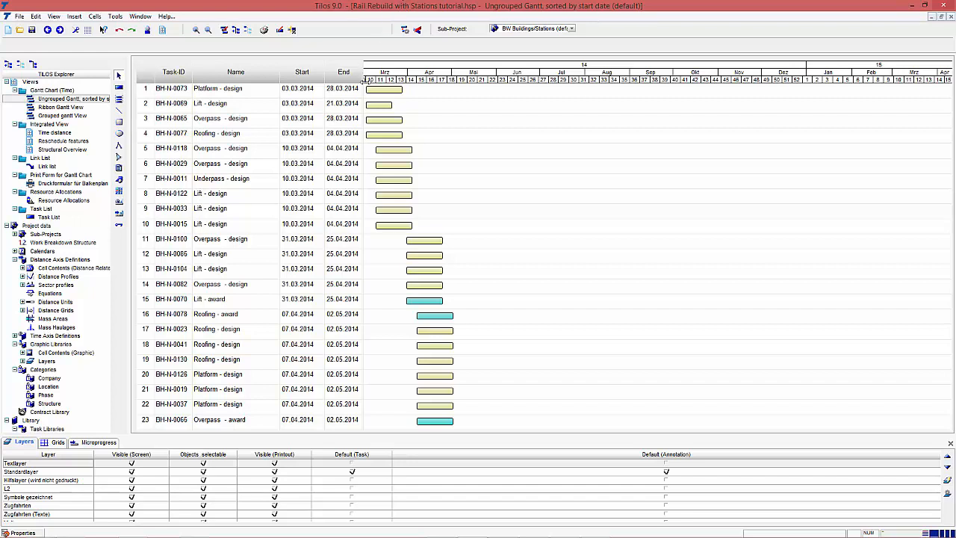
{"action": "left_click", "coordinate": [208, 155]}
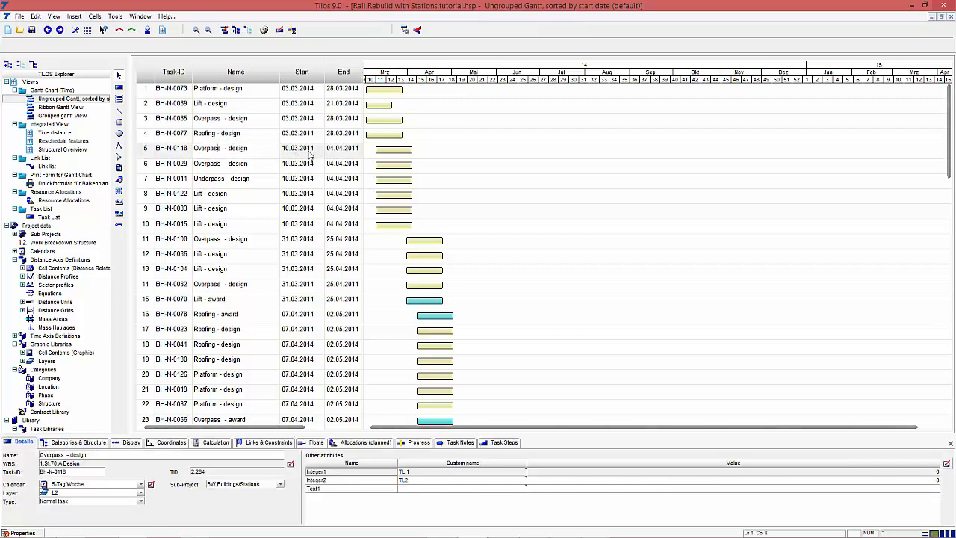
{"action": "left_click", "coordinate": [299, 149]}
{"action": "left_click", "coordinate": [320, 149]}
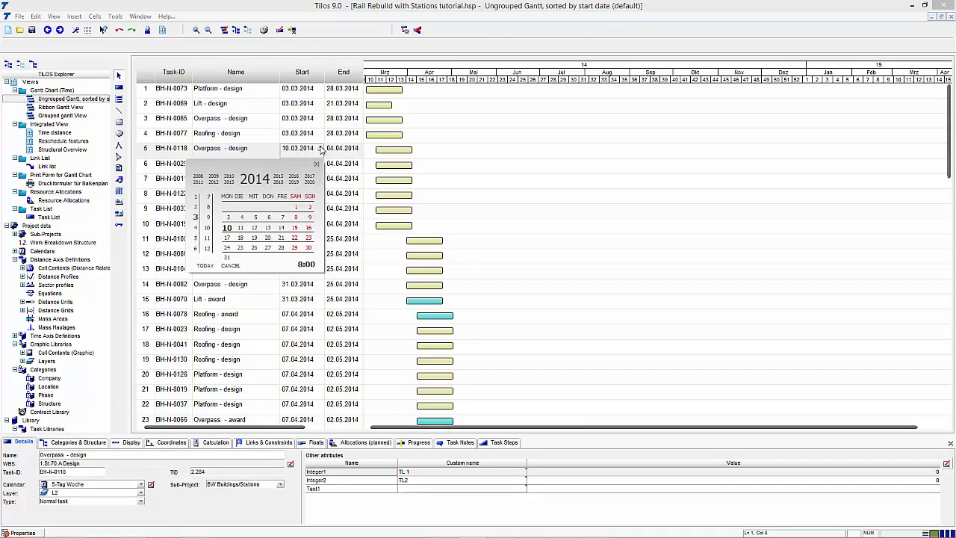
{"action": "left_click", "coordinate": [320, 148]}
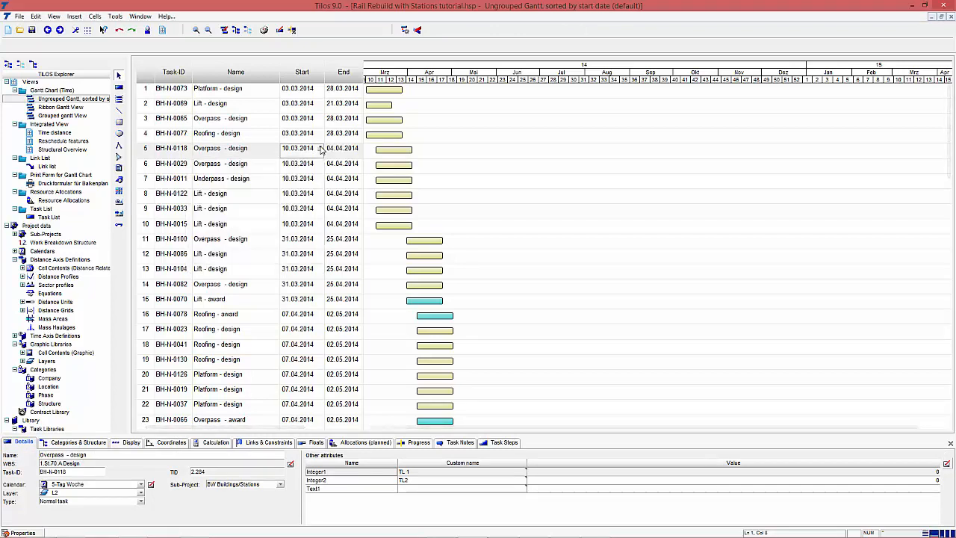
Widen the table area of the ungrouped Gantt view to show the Start Distance and Free float columns.
{"action": "left_click_drag", "start_coordinate": [362, 71], "coordinate": [432, 80]}
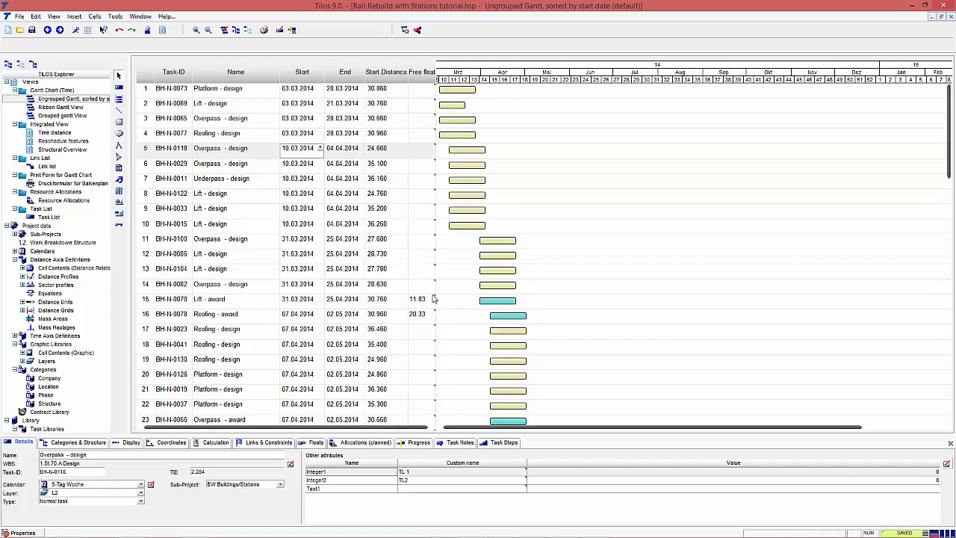
{"action": "left_click", "coordinate": [541, 177]}
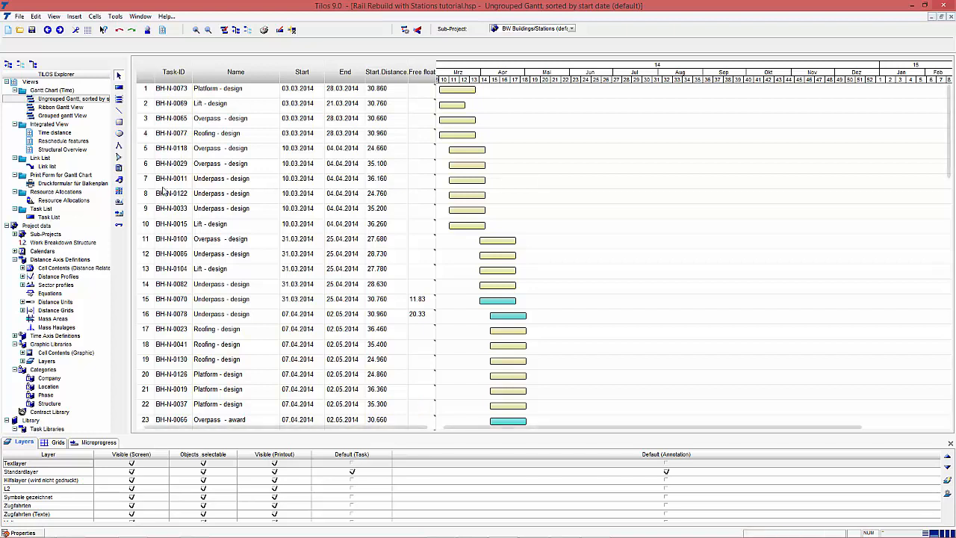
Fill the name Underpass - design from row 7 into the selected name cells in rows 10, 13 and 18 to 21.
{"action": "left_click", "coordinate": [226, 182]}
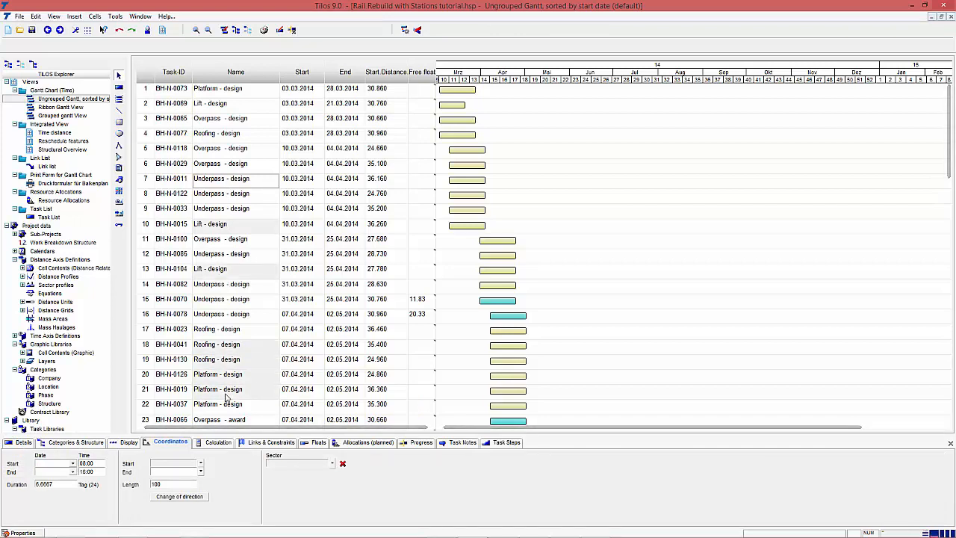
{"action": "right_click", "coordinate": [225, 394]}
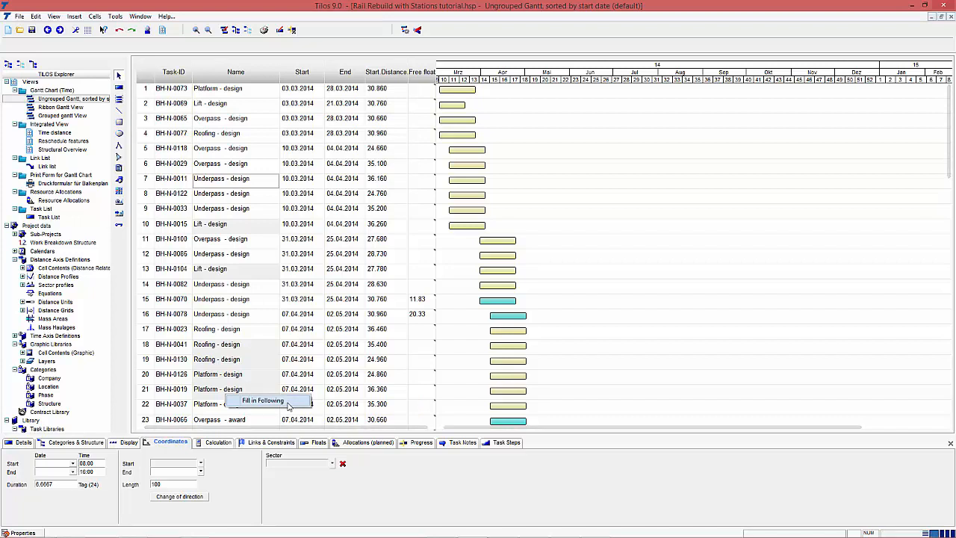
{"action": "left_click", "coordinate": [287, 404]}
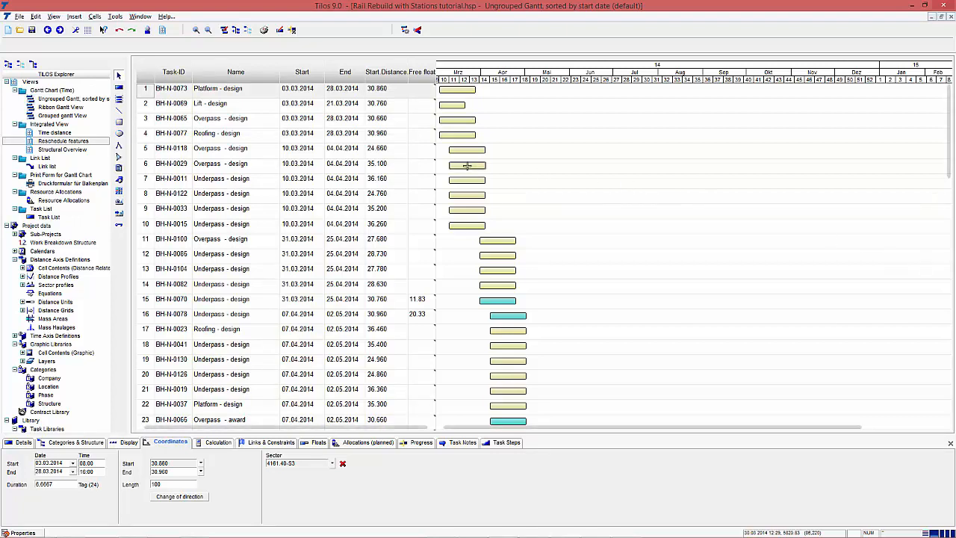
In the Reschedule features view, examine the driving link setting of both incoming links and the link float values of their successor task.
{"action": "double_click", "coordinate": [60, 141]}
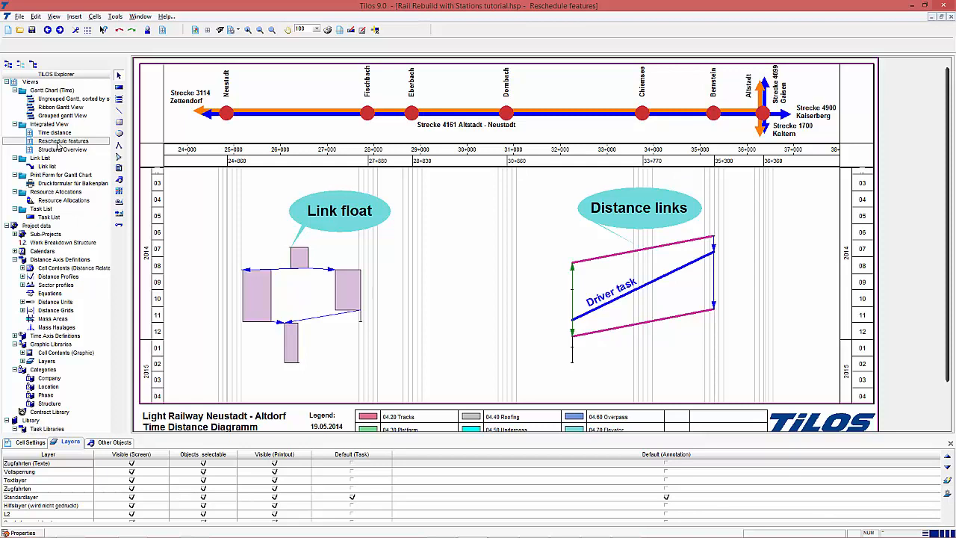
{"action": "left_click", "coordinate": [278, 321]}
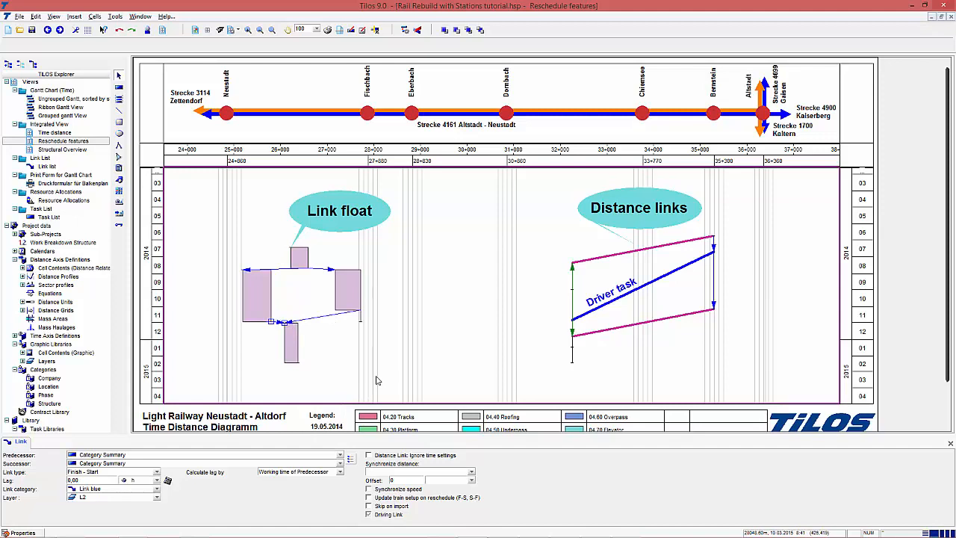
{"action": "left_click", "coordinate": [323, 316]}
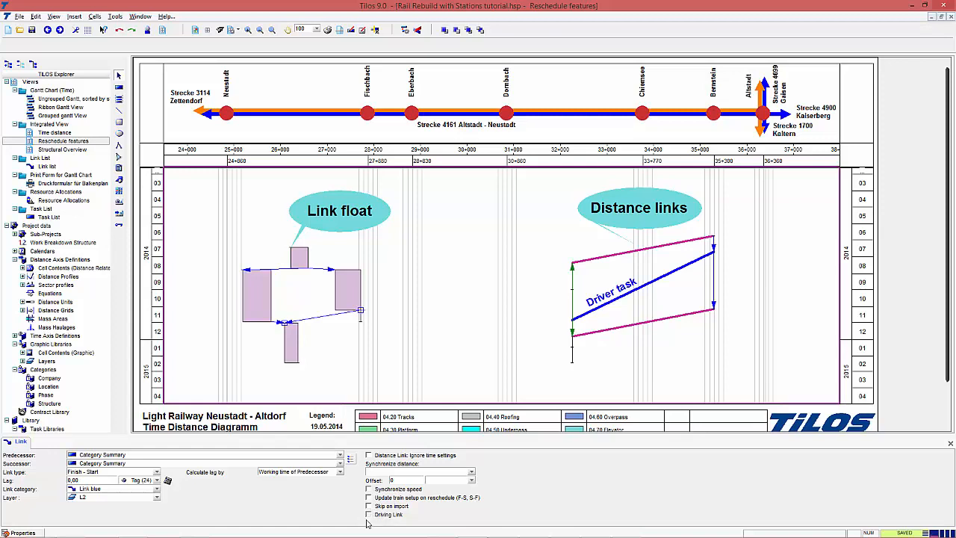
{"action": "left_click", "coordinate": [298, 346]}
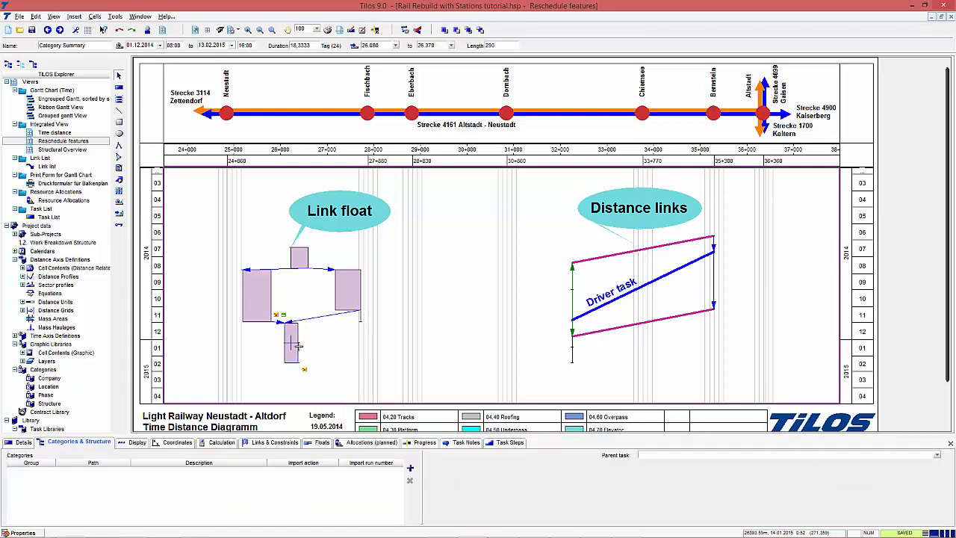
{"action": "left_click", "coordinate": [268, 444]}
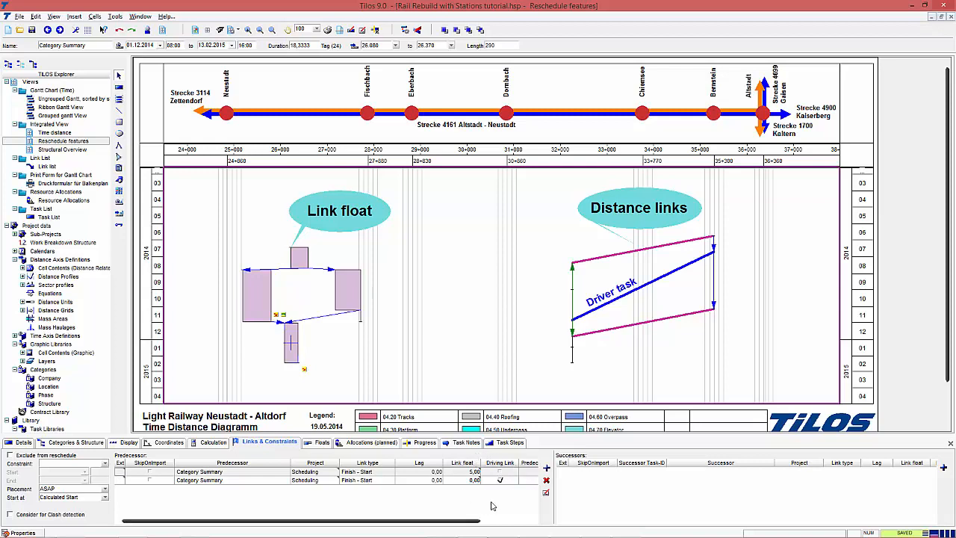
{"action": "left_click", "coordinate": [407, 370]}
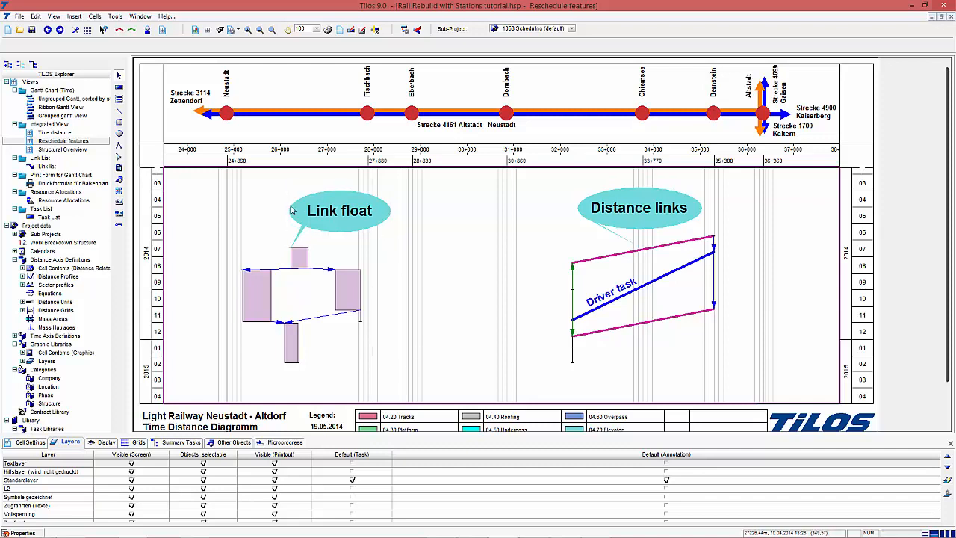
Inspect the position settings of the Link float text field, including its option to display the border as a bubble.
{"action": "left_click", "coordinate": [357, 233]}
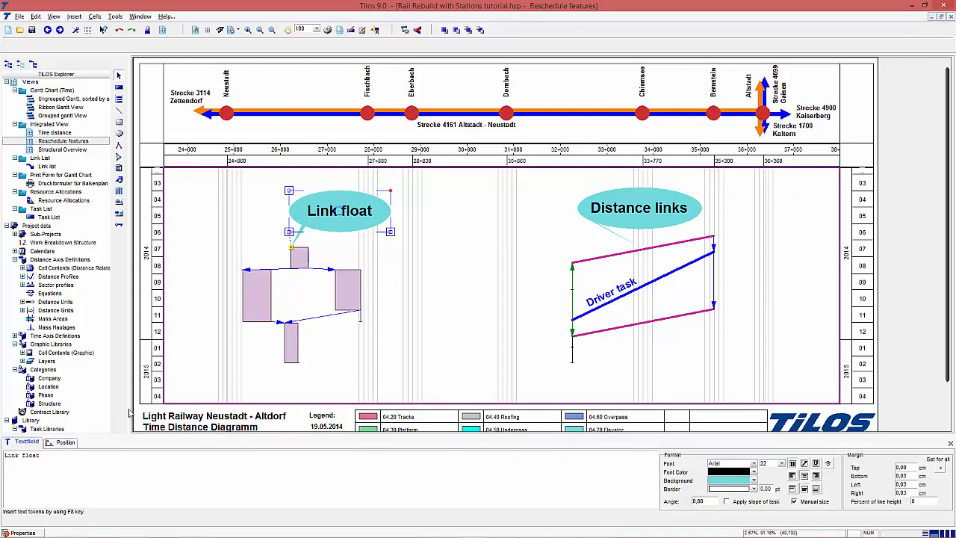
{"action": "left_click", "coordinate": [66, 442]}
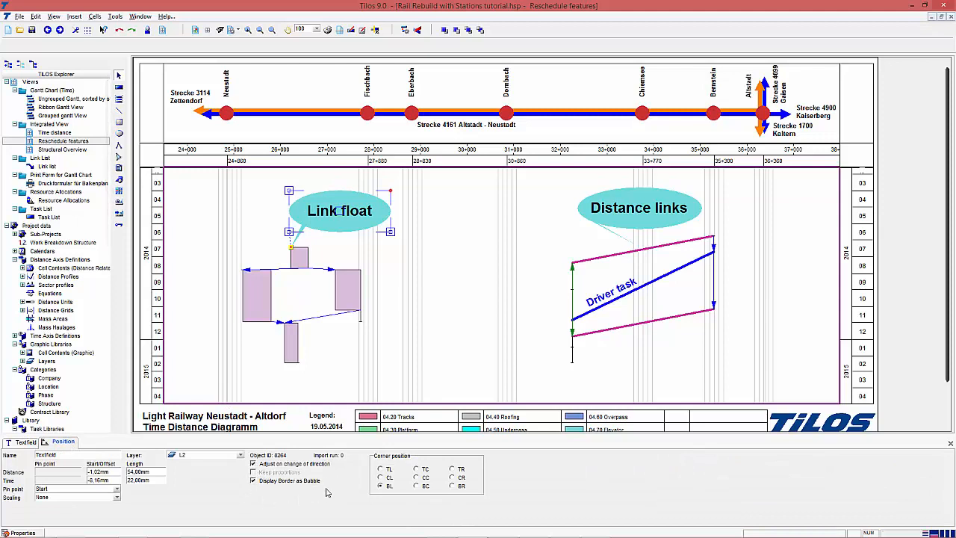
{"action": "left_click", "coordinate": [787, 382]}
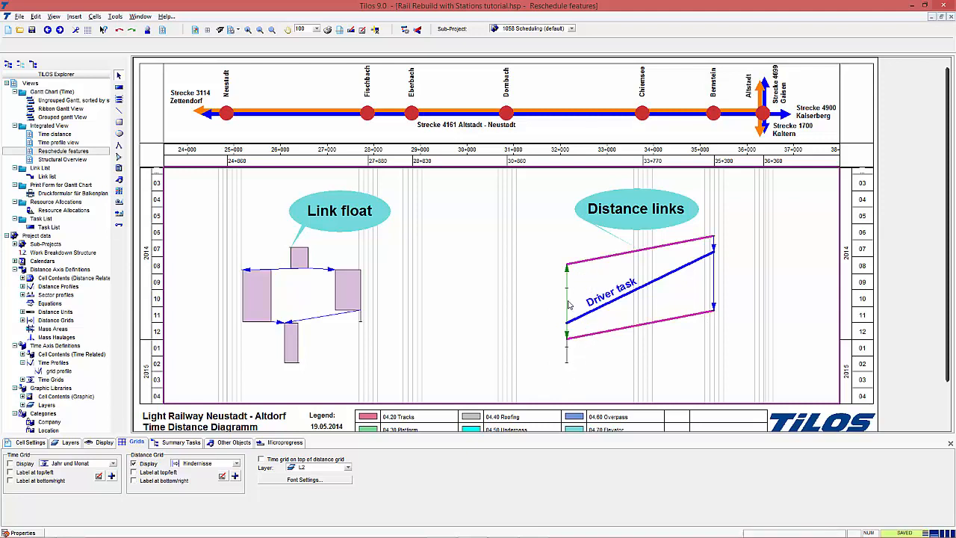
Check the green distance link's synchronisation settings, then extend the Driver task to an end distance of 31.400 and reschedule the project.
{"action": "left_click", "coordinate": [566, 294]}
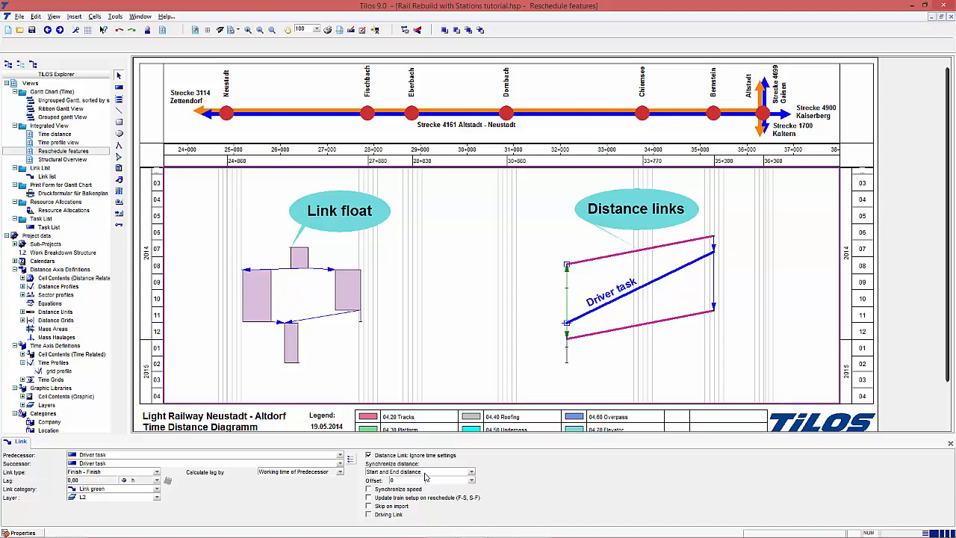
{"action": "left_click", "coordinate": [568, 319]}
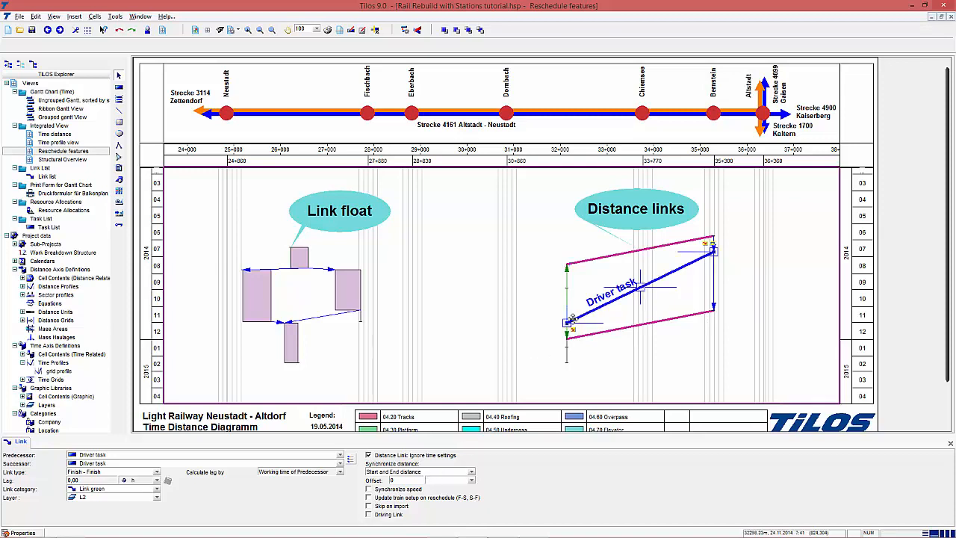
{"action": "left_click_drag", "start_coordinate": [567, 319], "coordinate": [532, 321]}
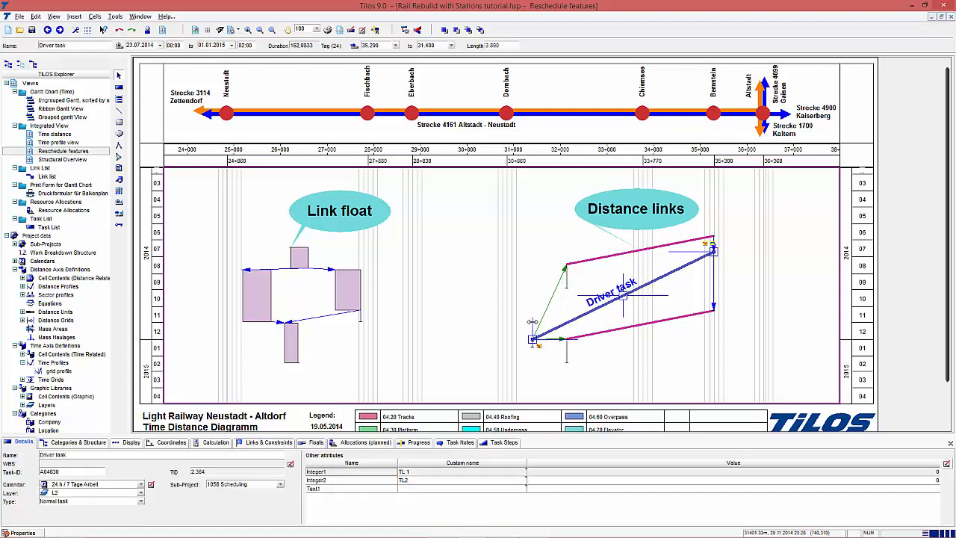
{"action": "left_click", "coordinate": [408, 36]}
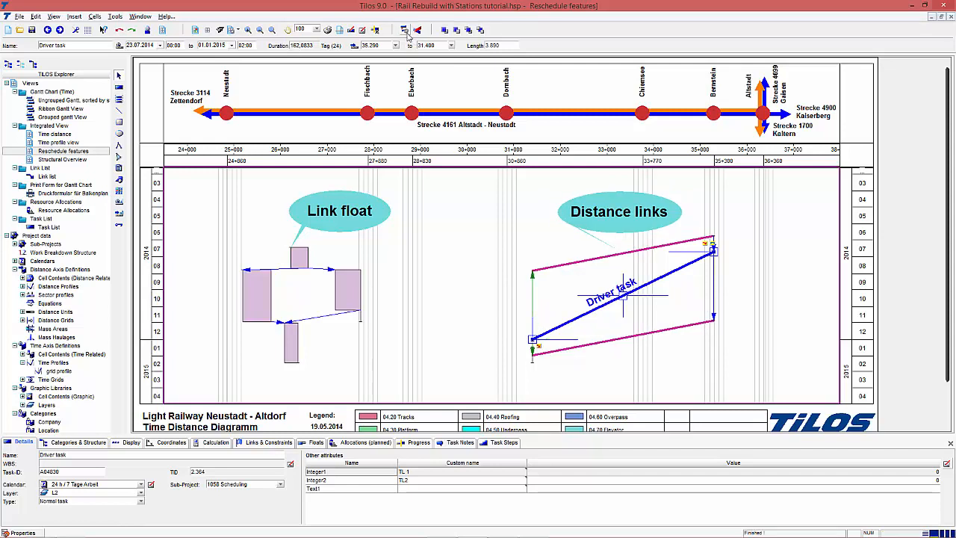
{"action": "left_click", "coordinate": [479, 331]}
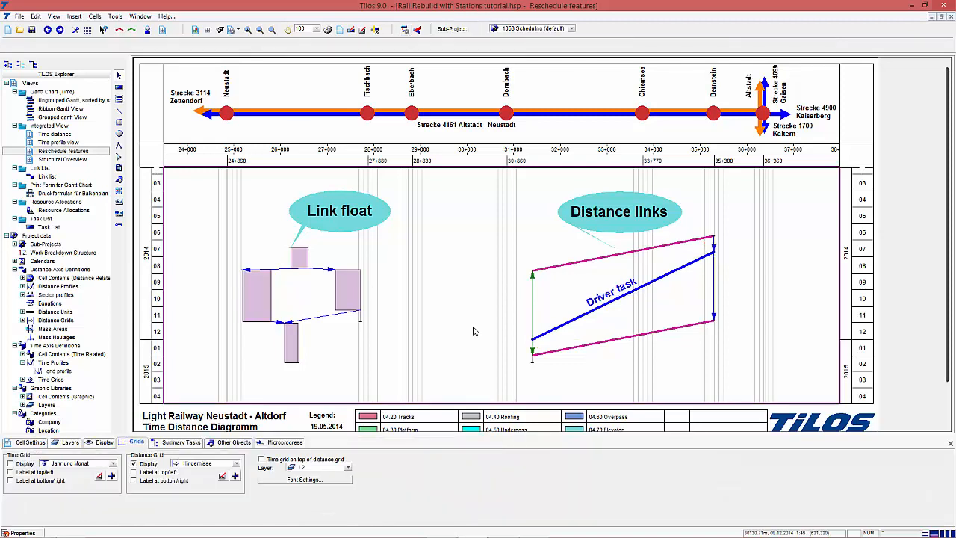
View the phases and time grid in the Time profile view, then open the Ribbon Gantt View.
{"action": "double_click", "coordinate": [59, 142]}
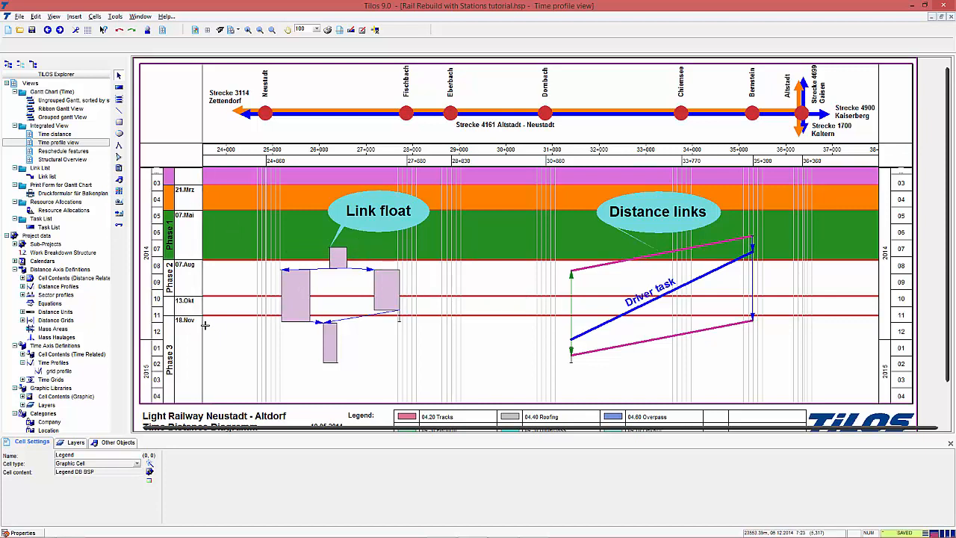
{"action": "left_click", "coordinate": [256, 345]}
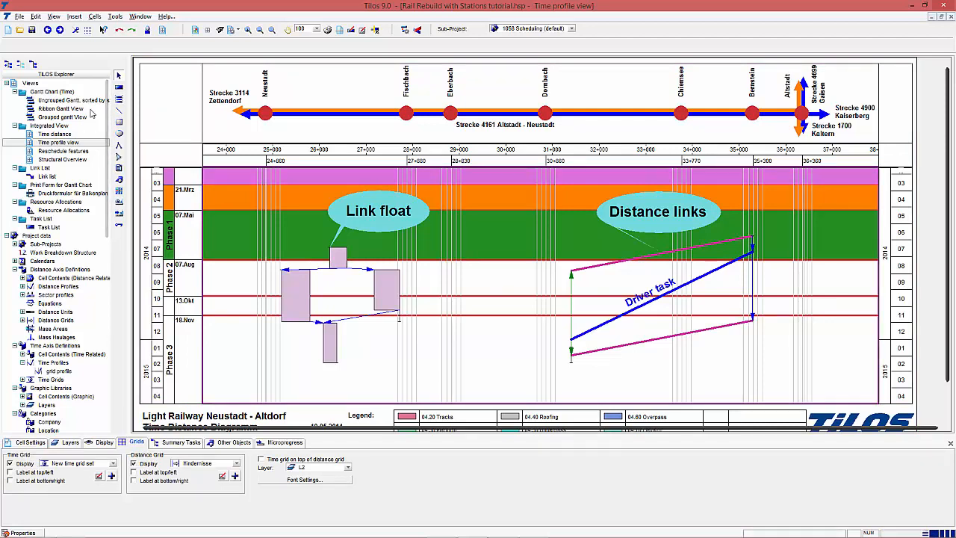
{"action": "double_click", "coordinate": [90, 111]}
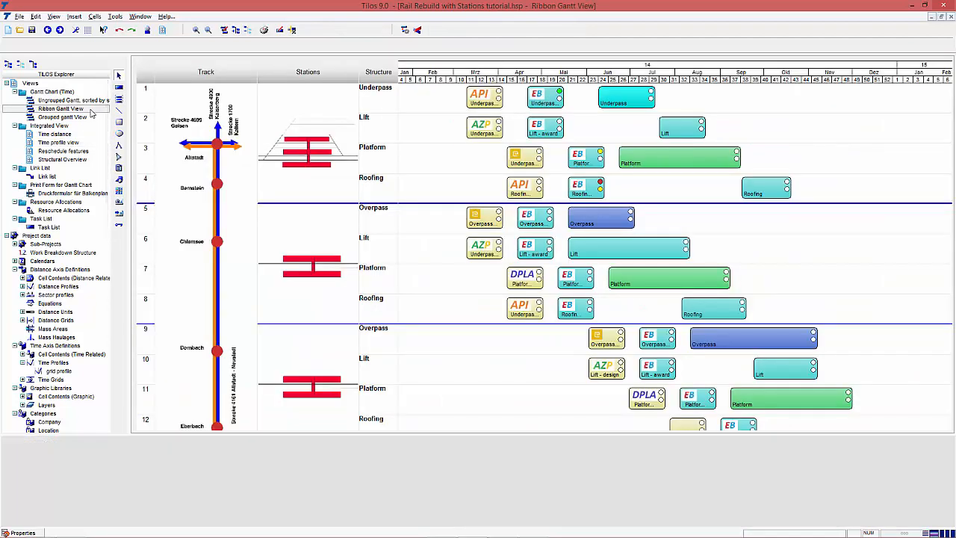